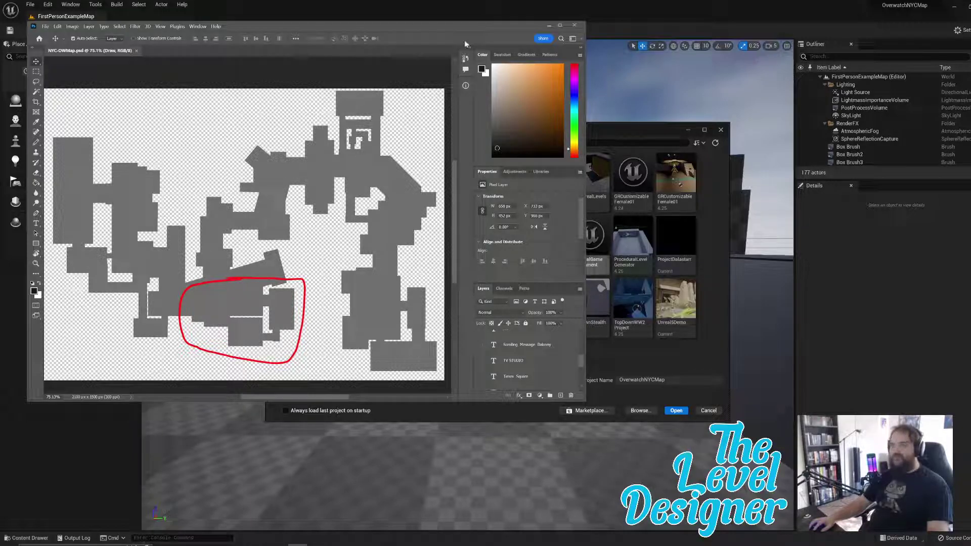
Step: Move the Photoshop map layout out of the way and open the OverwatchNYCMap project
left_click_drag(424, 23, 444, 61)
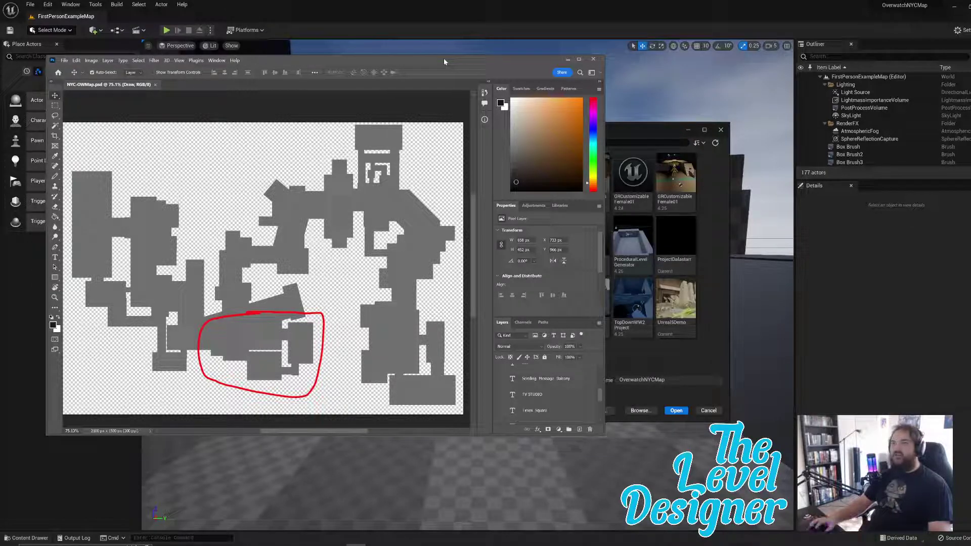
left_click_drag(444, 59, 0, 152)
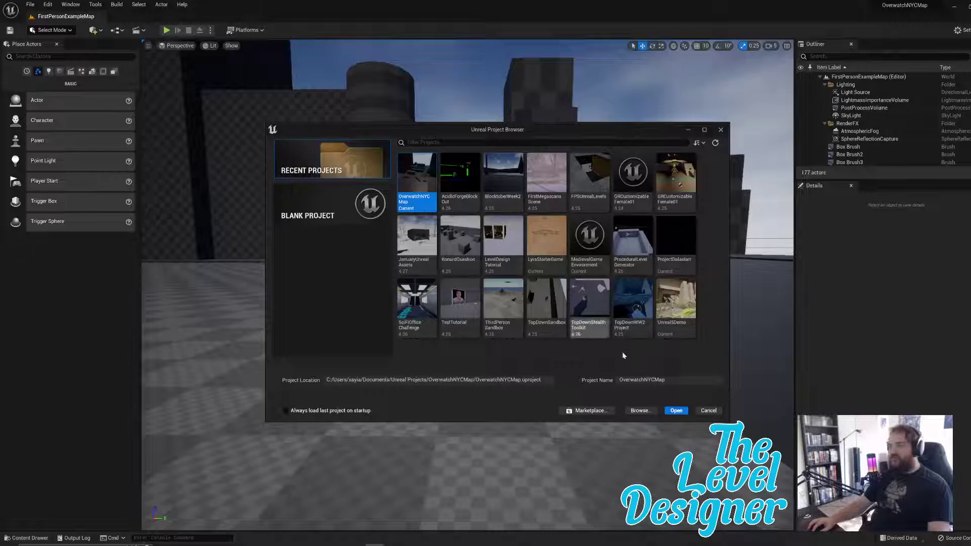
left_click(677, 411)
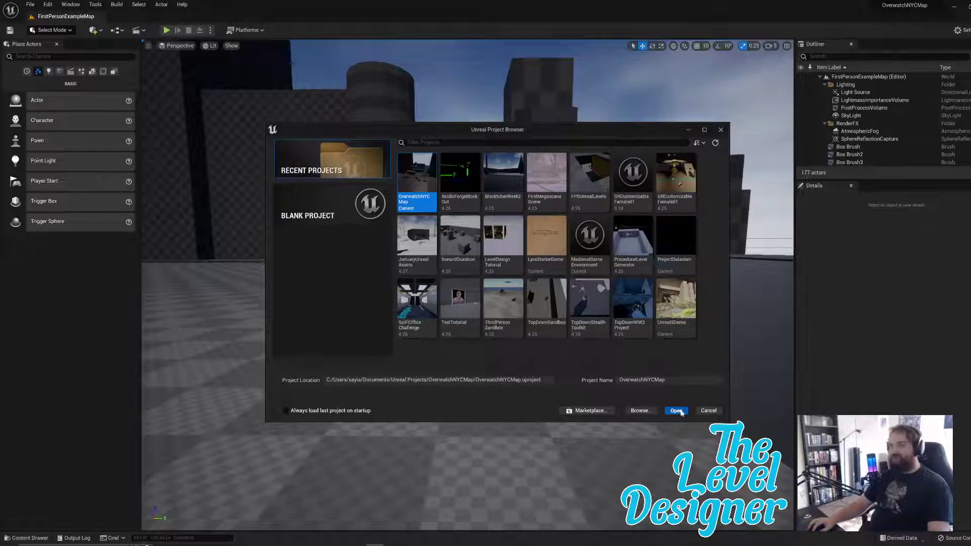
Step: Switch to Brush Editing mode and show the geometry brushes available for placement
right_click_drag(468, 286, 627, 288)
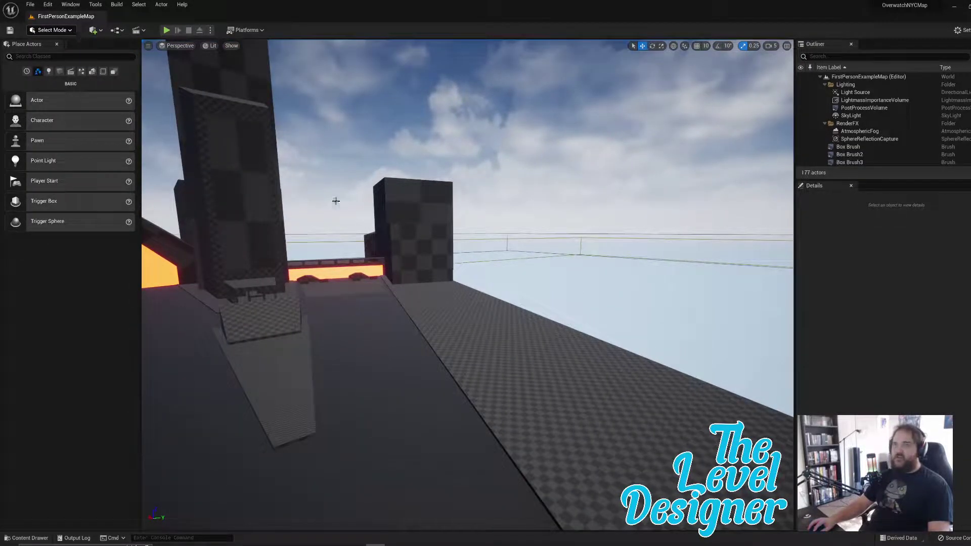
right_click_drag(336, 205, 463, 210)
right_click_drag(304, 211, 276, 208)
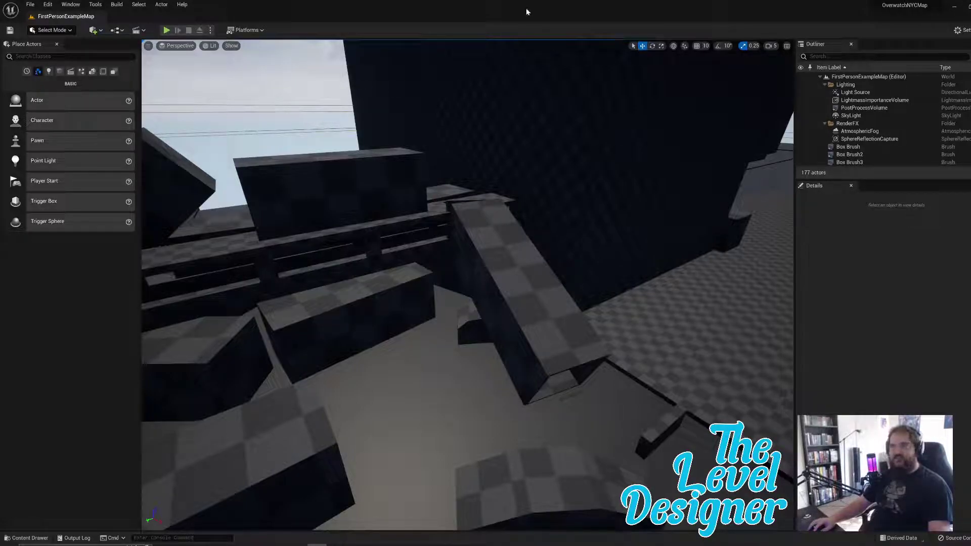
left_click(50, 30)
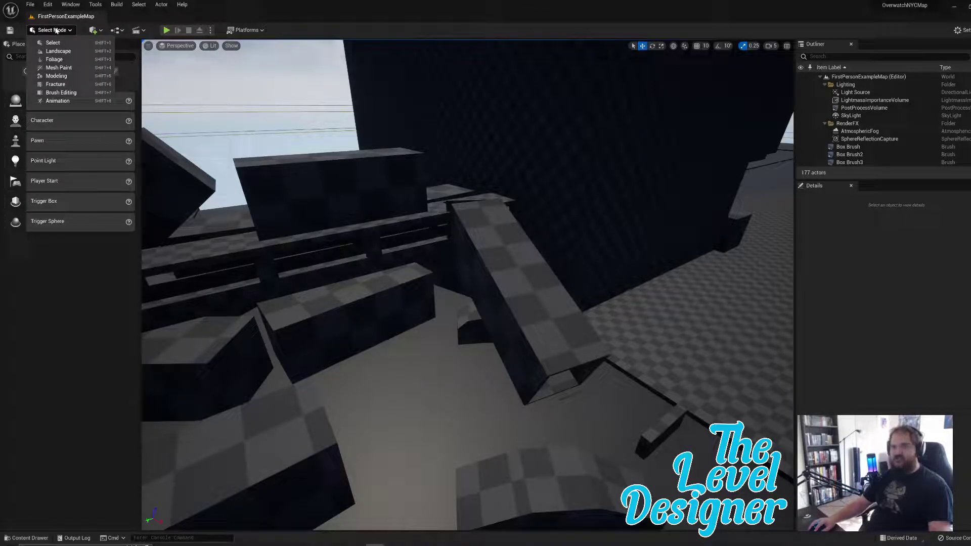
left_click(65, 93)
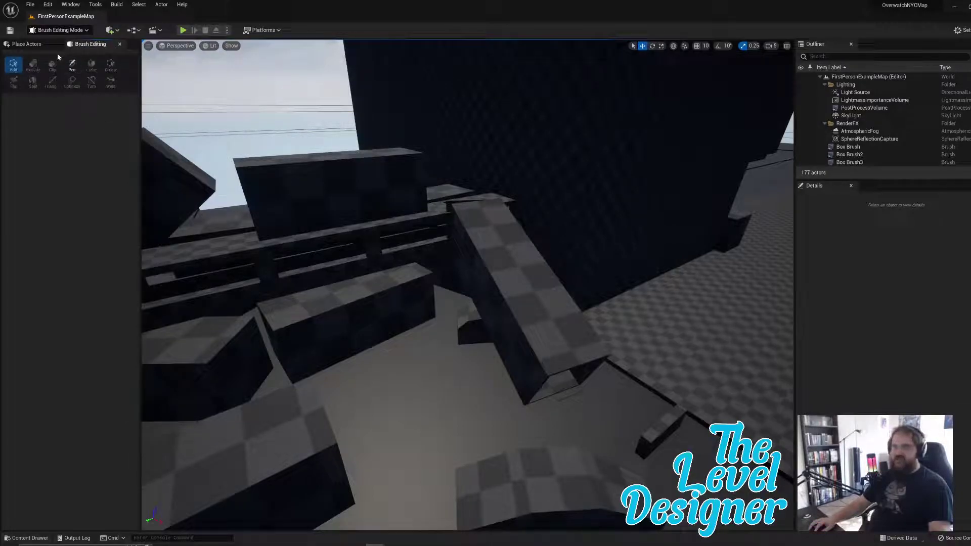
left_click(43, 45)
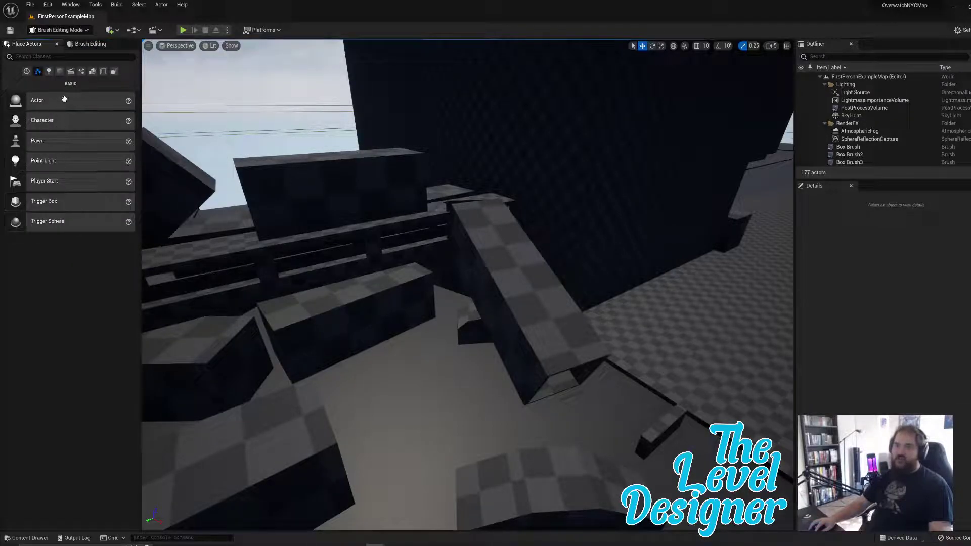
left_click(93, 71)
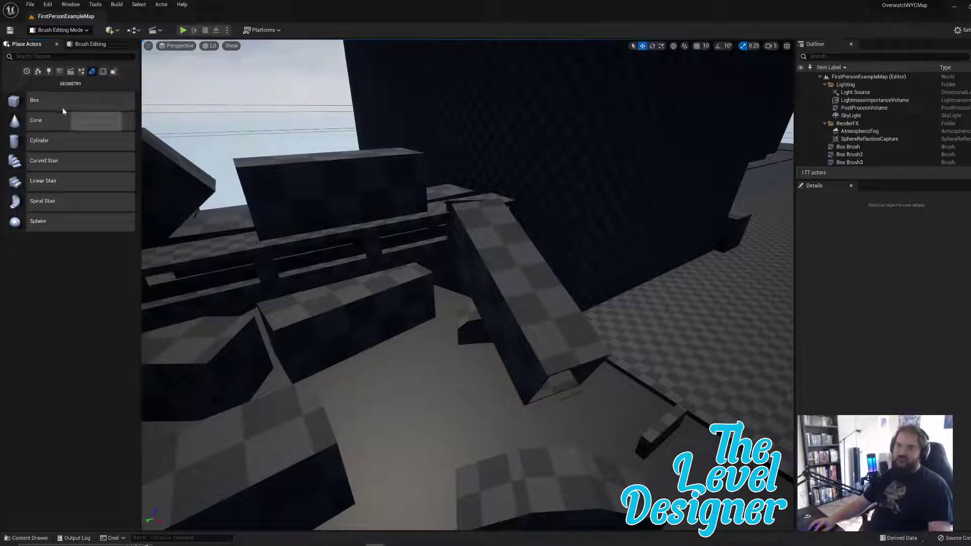
Step: Examine the "mtv times square" image results in the browser at full size, opening the 3D Warehouse picture of MTV Studios
mouse_move(216, 130)
right_mouse_down()
mouse_move(142, 104)
mouse_move(50, 109)
mouse_move(48, 118)
mouse_move(22, 109)
mouse_move(23, 99)
mouse_move(207, 127)
mouse_move(298, 182)
mouse_move(501, 190)
mouse_move(374, 180)
mouse_move(198, 129)
right_mouse_up()
key("s")
key("q")
key("e")
key("w")
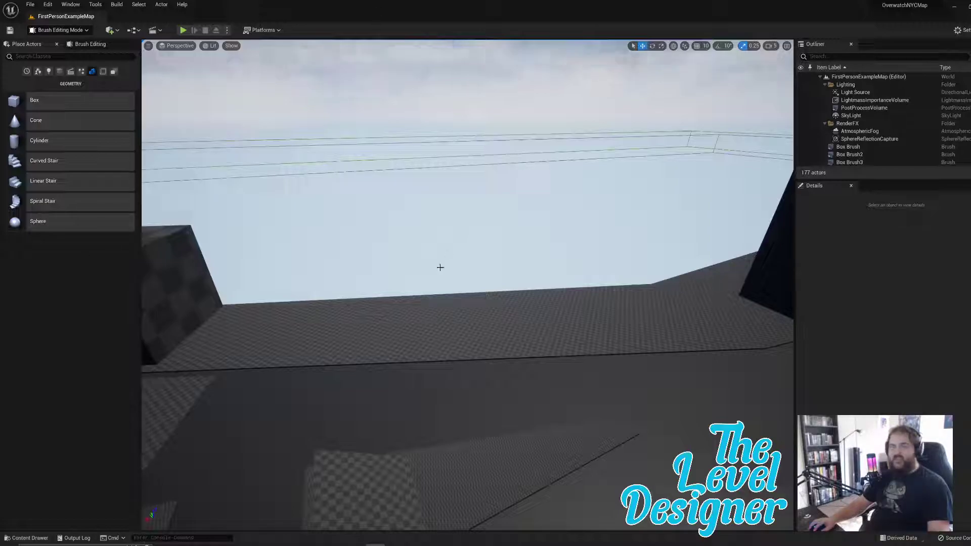
right_click_drag(510, 305, 489, 303)
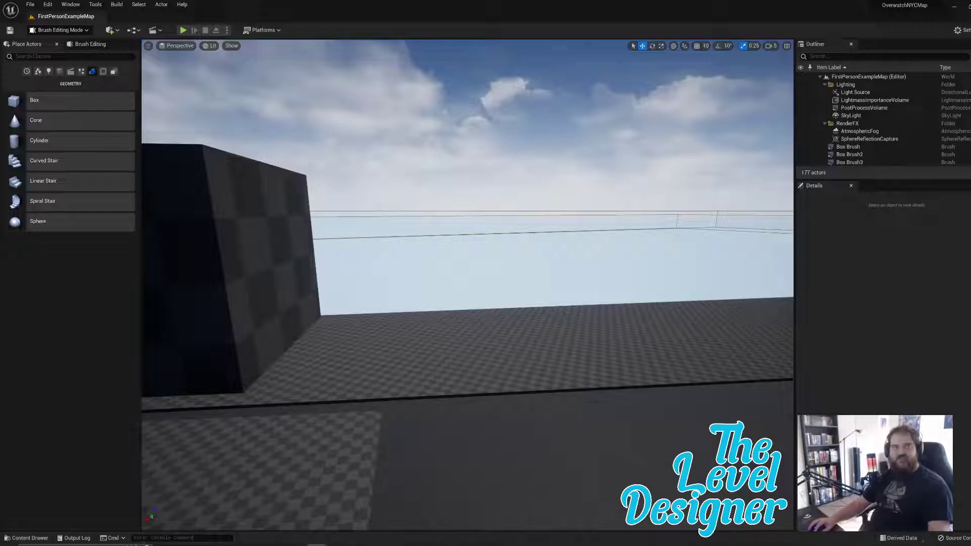
left_click_drag(238, 186, 310, 137)
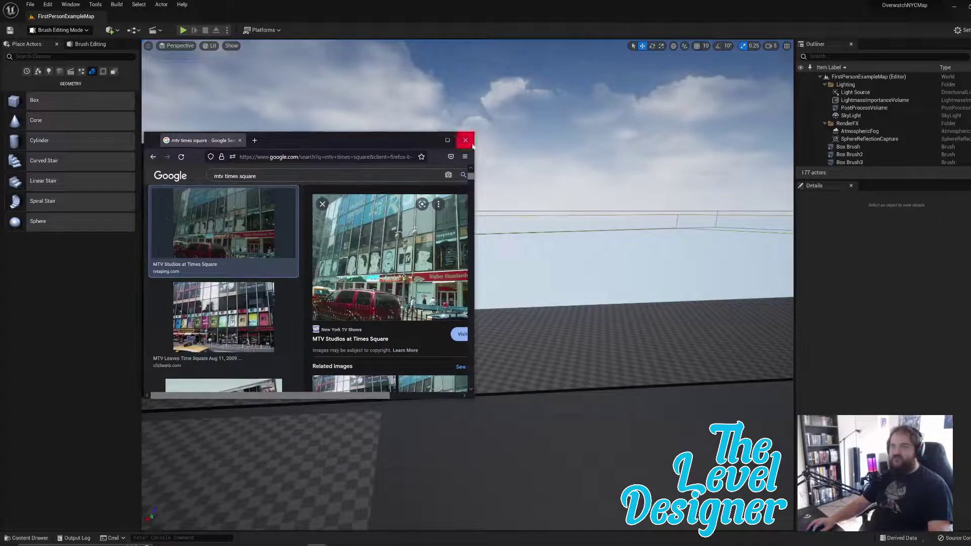
left_click(453, 142)
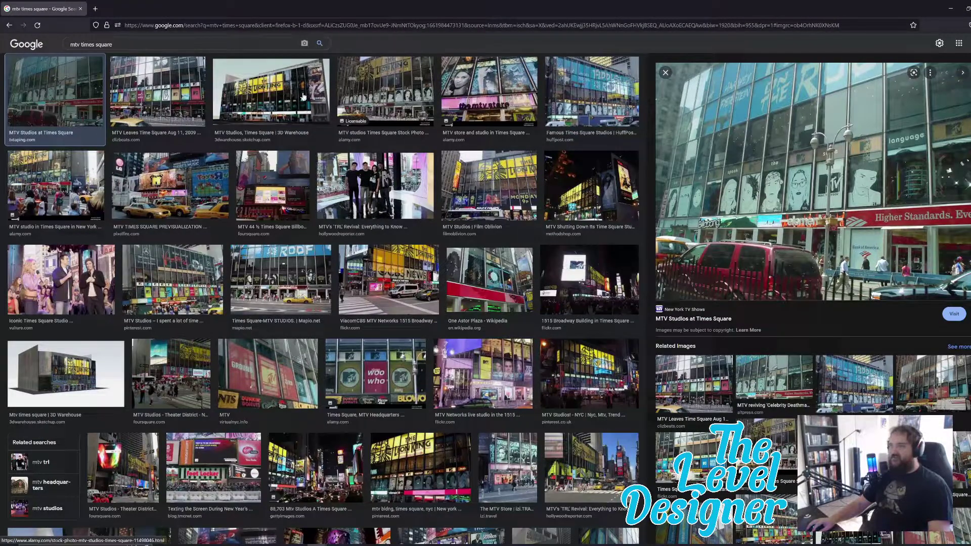
left_click(275, 94)
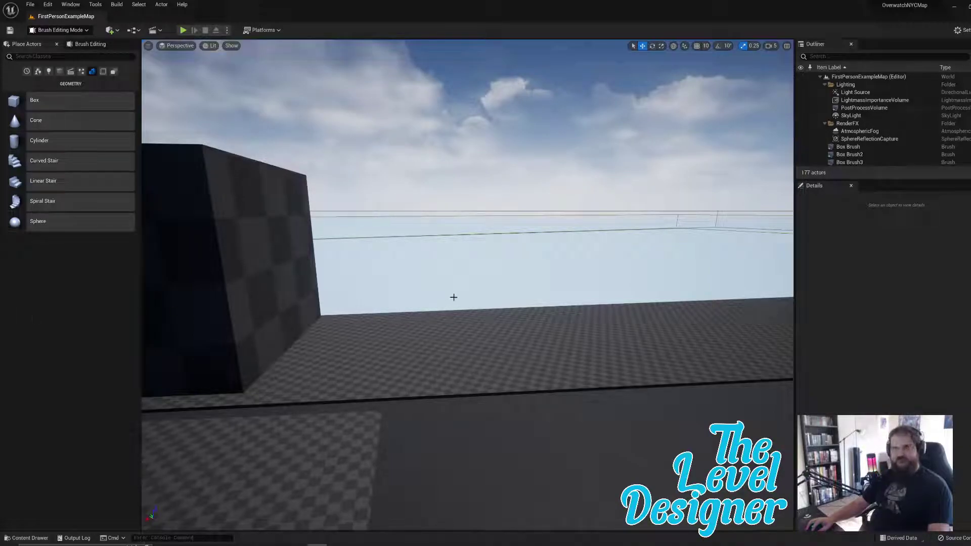
Step: Place a box brush on the checkered floor beside the dark tower and bring up the brush editing tools
right_click_drag(563, 347, 564, 369)
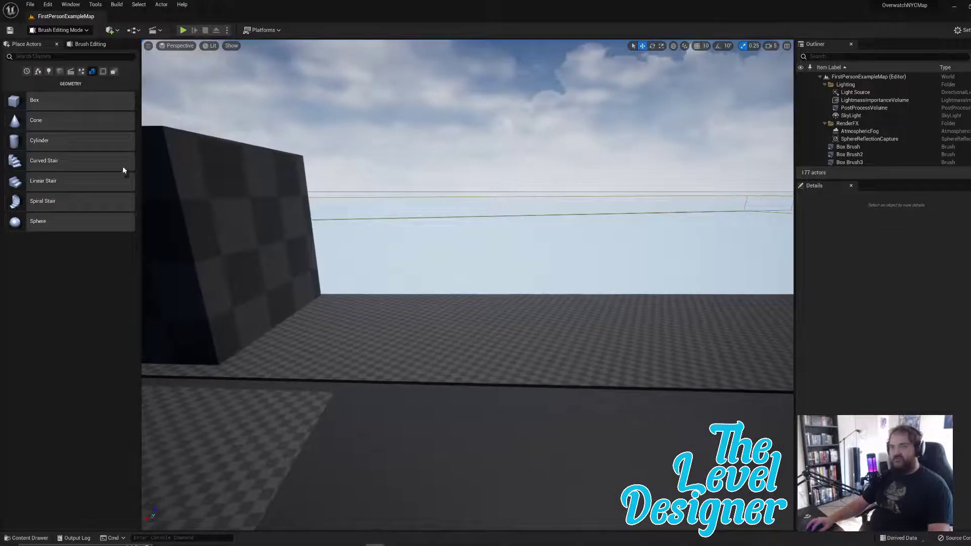
mouse_move(46, 103)
left_mouse_down()
mouse_move(327, 310)
mouse_move(339, 349)
mouse_move(327, 351)
left_mouse_up()
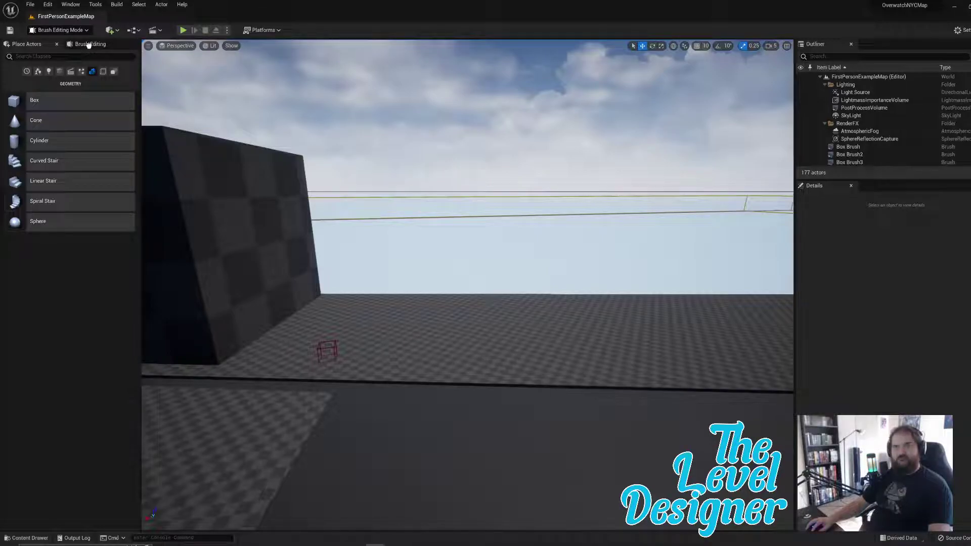
left_click(406, 203)
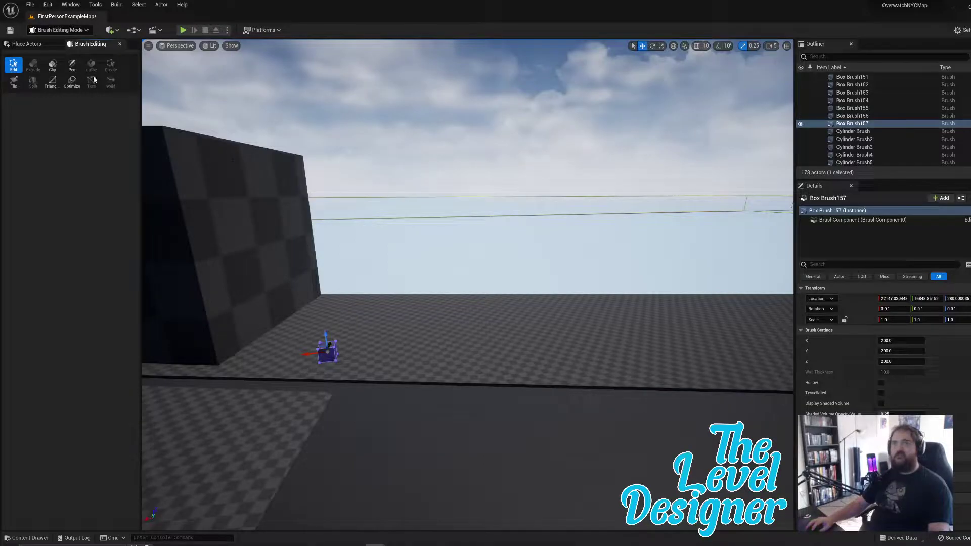
Step: Rotate the new box brush about 18° around its vertical axis
right_click_drag(402, 204, 399, 222)
right_click_drag(431, 318, 432, 319)
key("e")
mouse_move(384, 322)
left_mouse_down()
mouse_move(362, 327)
mouse_move(368, 317)
left_mouse_up()
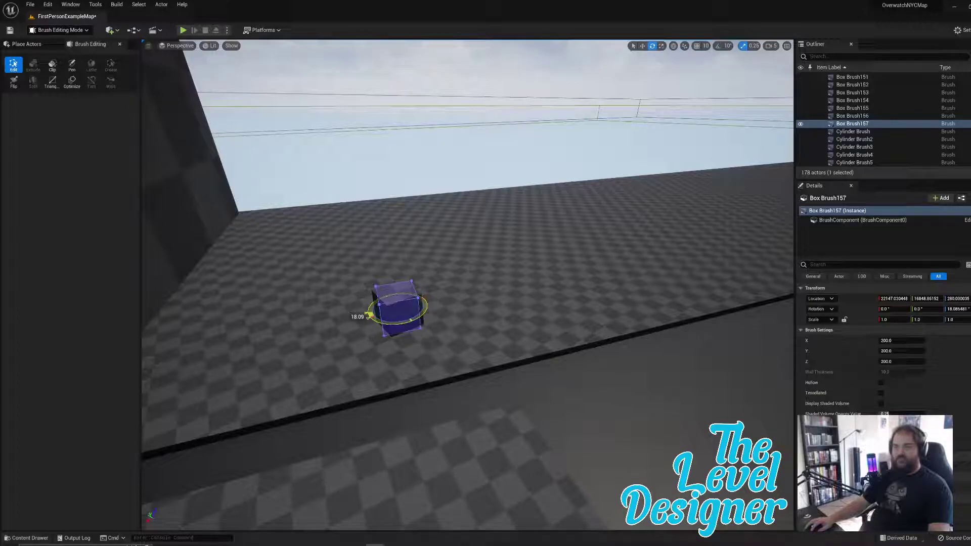
left_click_drag(368, 316, 368, 316)
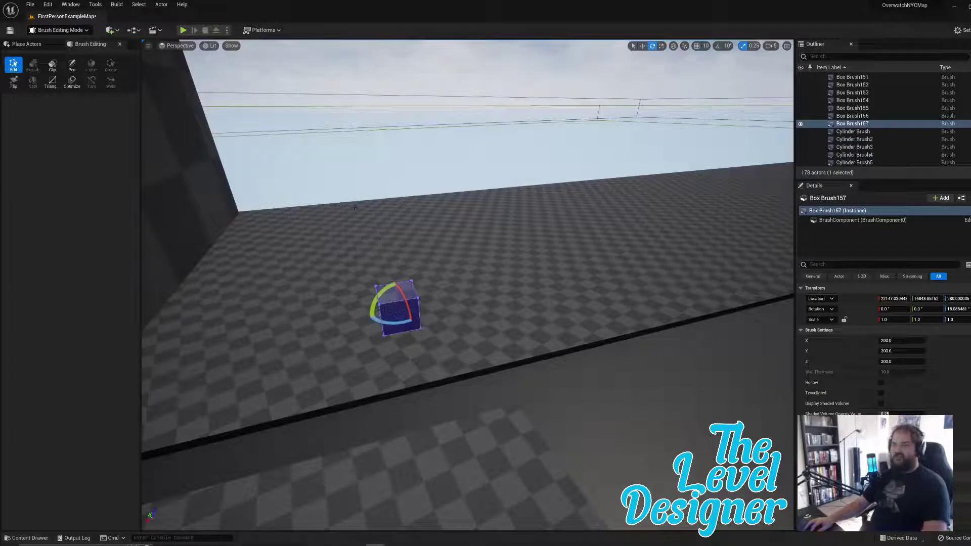
Step: Switch the transform gizmo to local space and rotate the box brush further to about 25.8° around the vertical axis
left_click(674, 48)
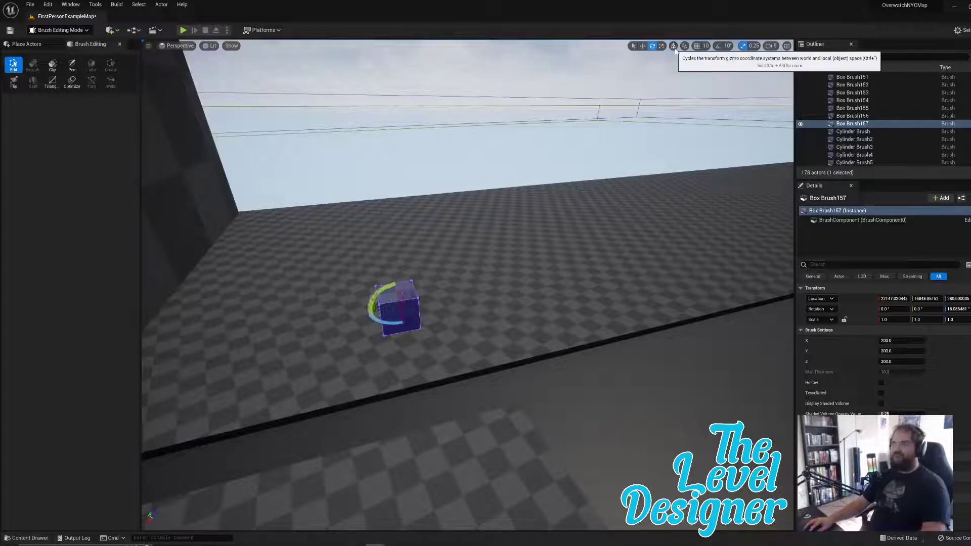
left_click(642, 46)
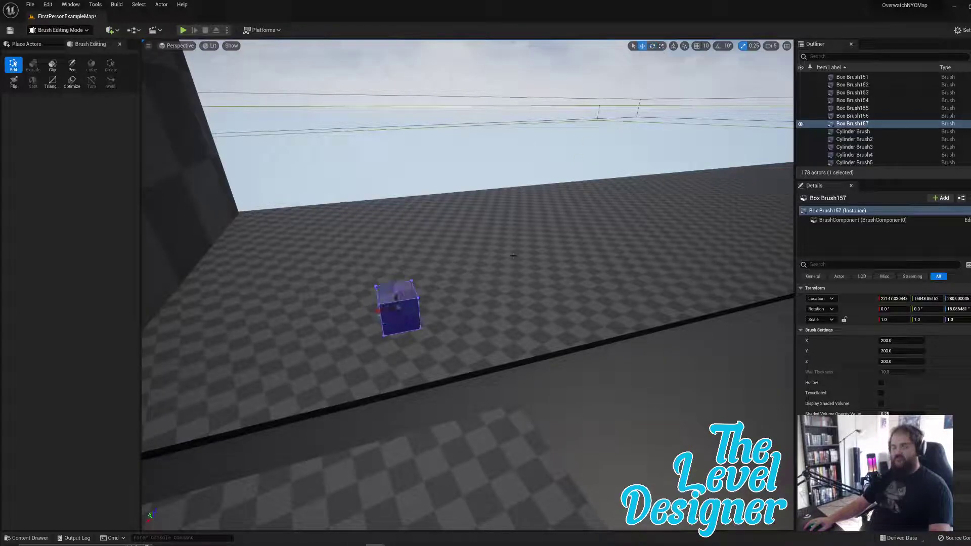
right_click_drag(588, 143, 627, 166)
key("a")
key("w")
key("d")
key("a")
right_click_drag(440, 253, 470, 253)
key("e")
left_click_drag(581, 271, 565, 258)
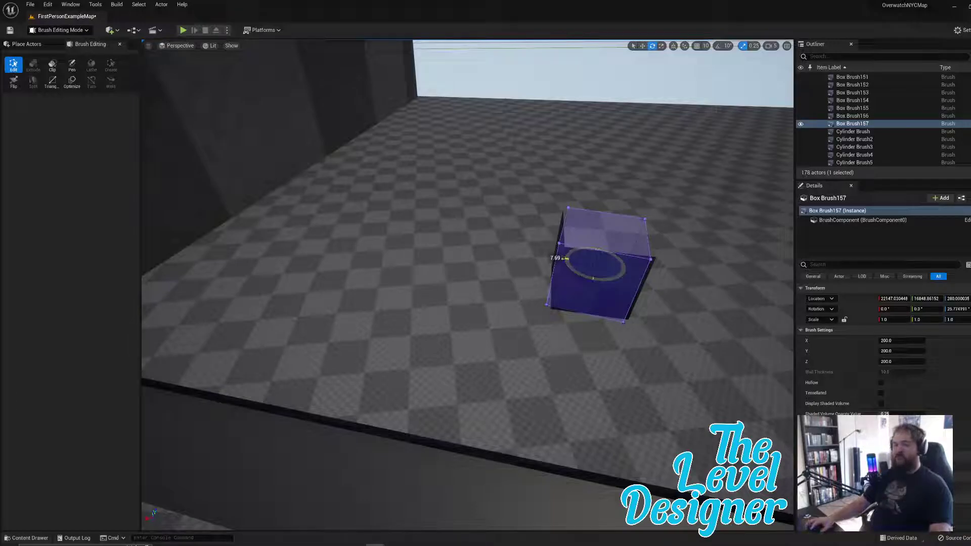
Step: Stretch the box brush into a long bar by moving its tower-facing side face along its local axis to the tower wall
key("w")
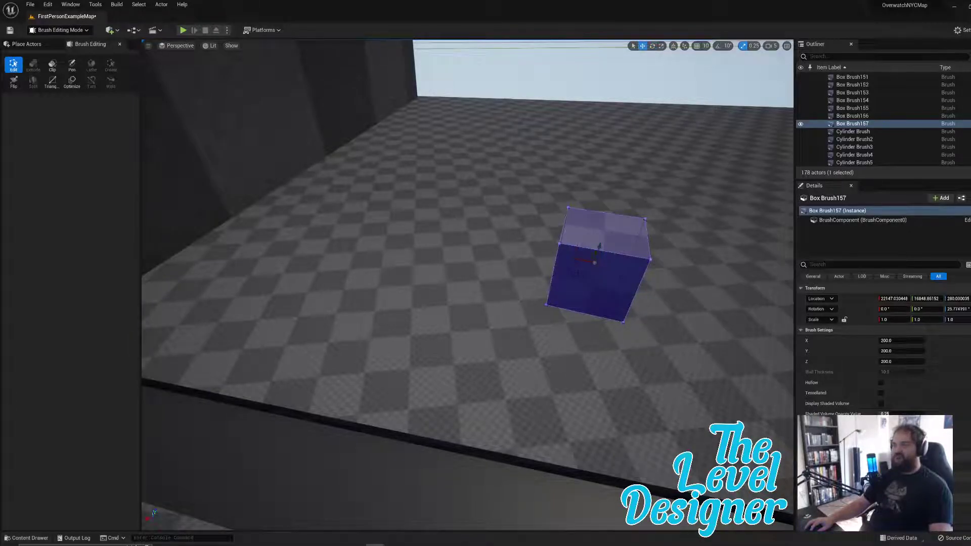
right_click_drag(552, 258, 592, 241)
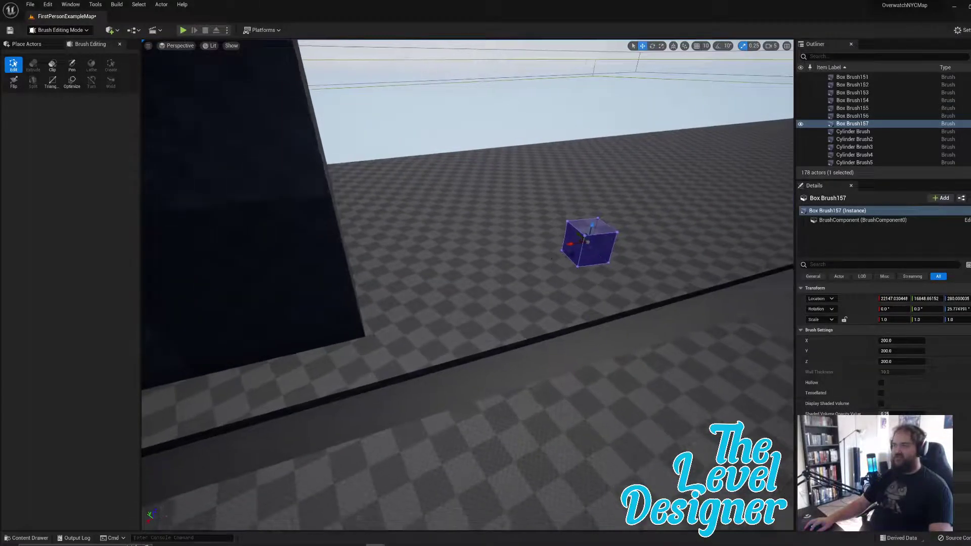
left_click(573, 253)
left_click_drag(574, 254, 580, 258)
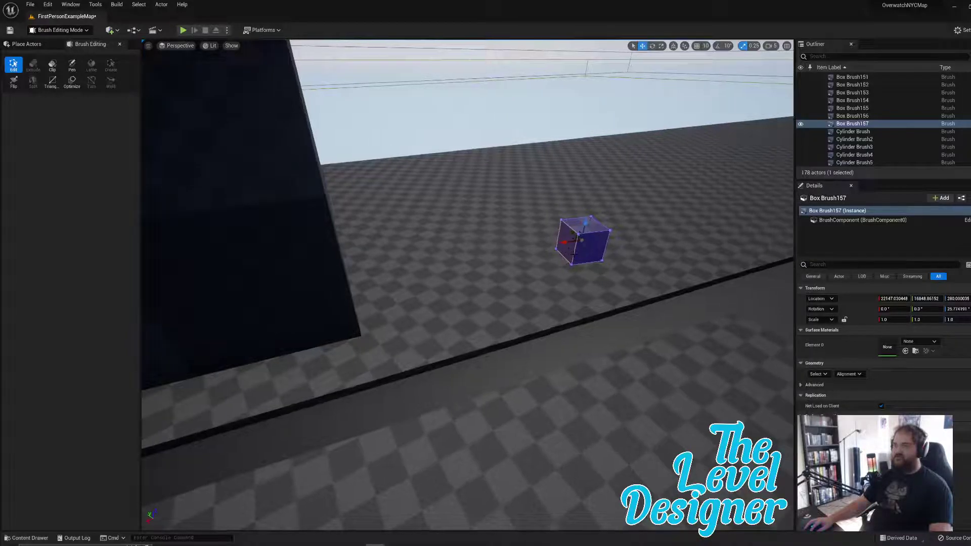
key("Delete")
right_click_drag(581, 239, 445, 253)
left_click(493, 242)
right_click_drag(512, 249, 557, 253)
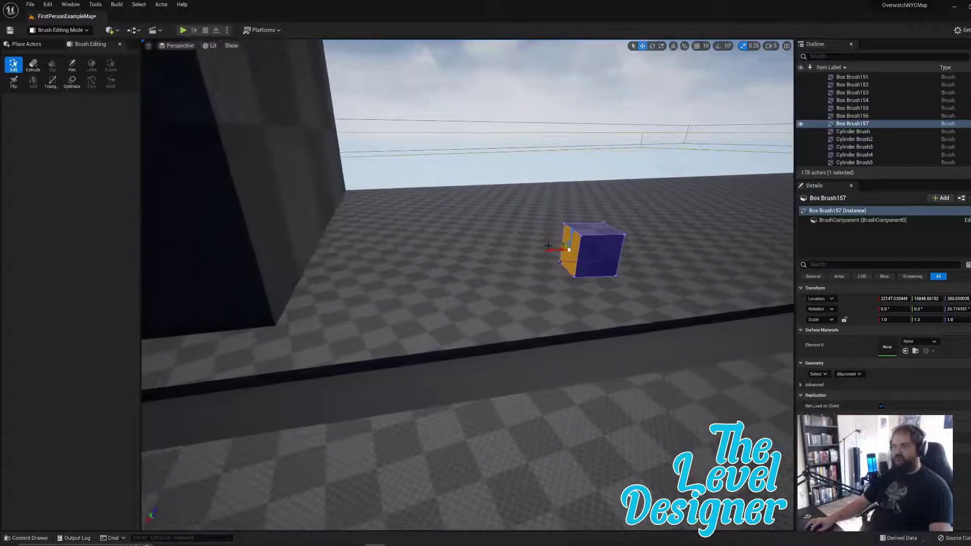
mouse_move(545, 253)
left_mouse_down()
mouse_move(354, 255)
mouse_move(295, 277)
left_mouse_up()
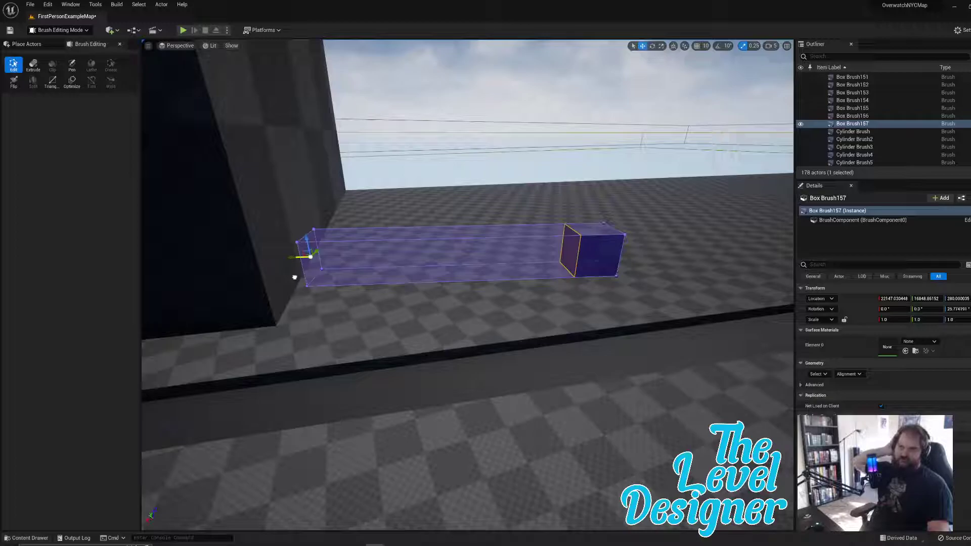
left_click_drag(295, 277, 294, 277)
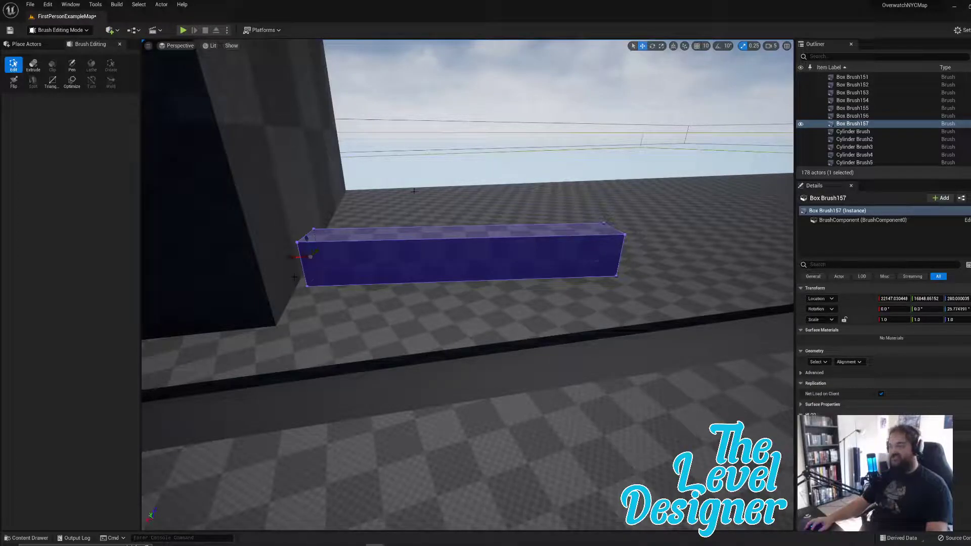
Step: Rotate the long box brush about -10° around the vertical axis, to roughly 15.5°
left_click(467, 106)
left_click(513, 256)
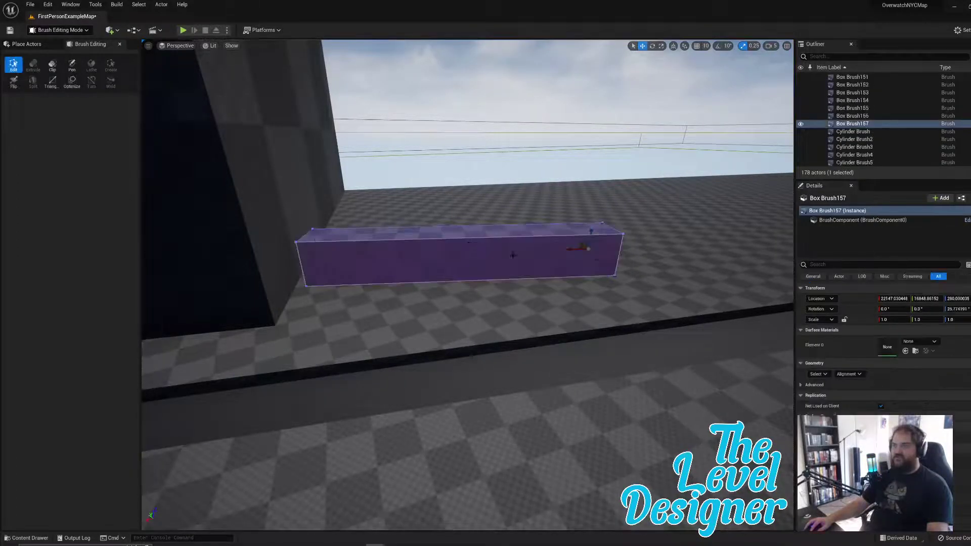
key("e")
mouse_move(585, 257)
left_mouse_down()
mouse_move(601, 258)
mouse_move(590, 252)
left_mouse_up()
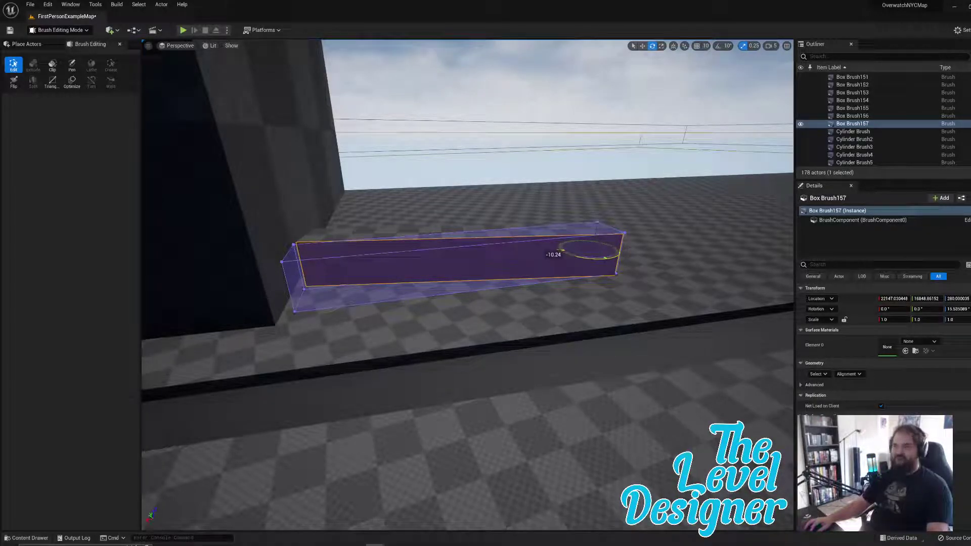
left_click_drag(589, 252, 586, 255)
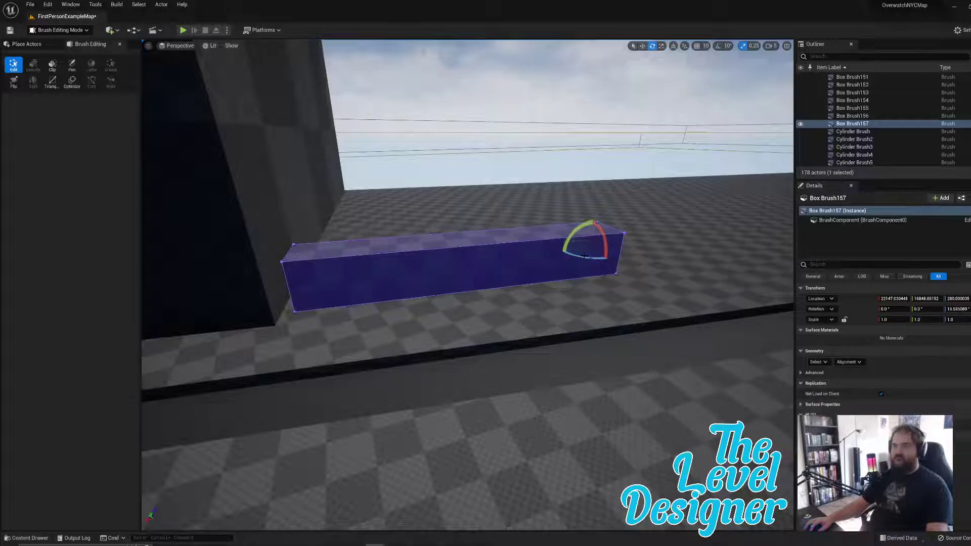
Step: Lower the viewport camera speed to 4 and bring the free end of the long box brush into view
mouse_move(459, 240)
right_mouse_down()
mouse_move(433, 258)
mouse_move(415, 253)
mouse_move(460, 241)
mouse_move(412, 251)
mouse_move(423, 258)
right_mouse_up()
left_click(769, 48)
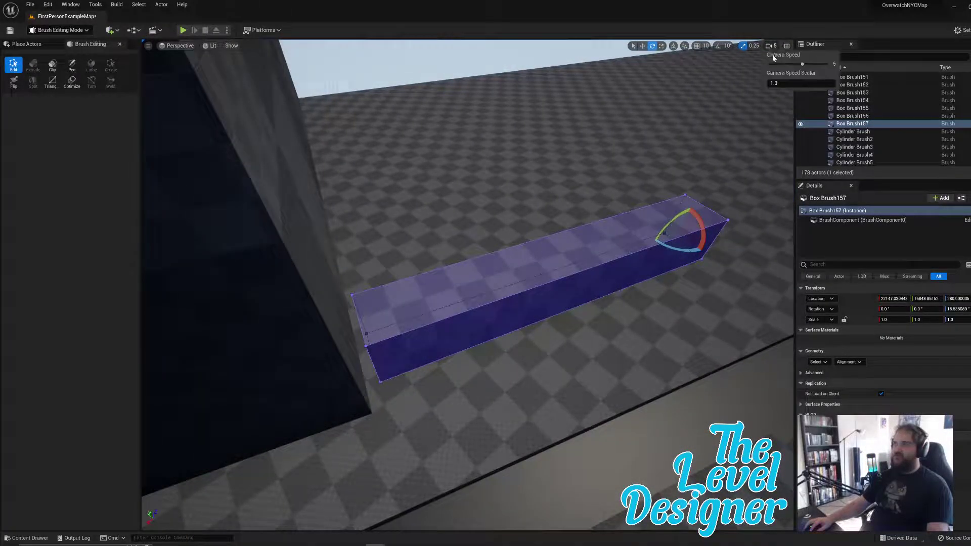
left_click(772, 46)
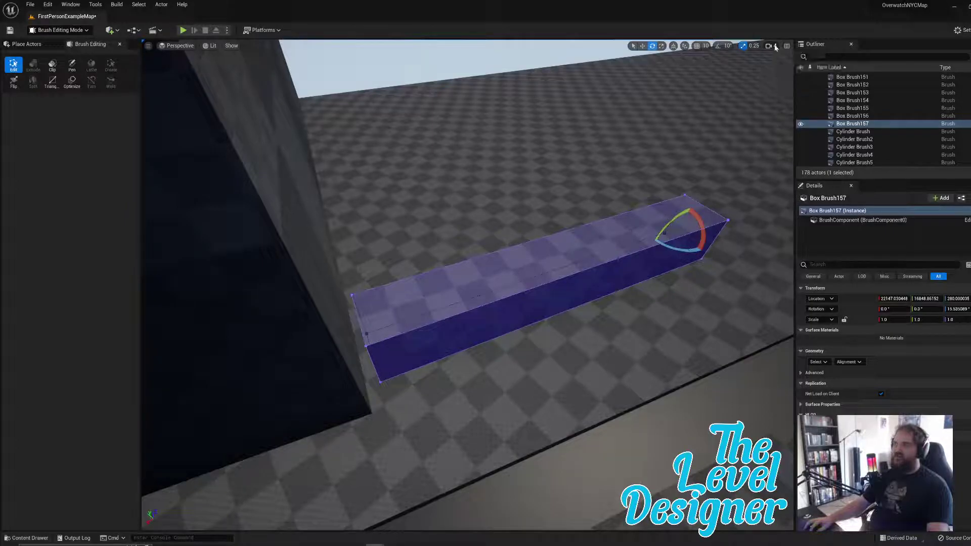
right_click_drag(468, 286, 447, 301)
mouse_move(445, 258)
right_mouse_down()
mouse_move(415, 288)
mouse_move(389, 294)
right_mouse_up()
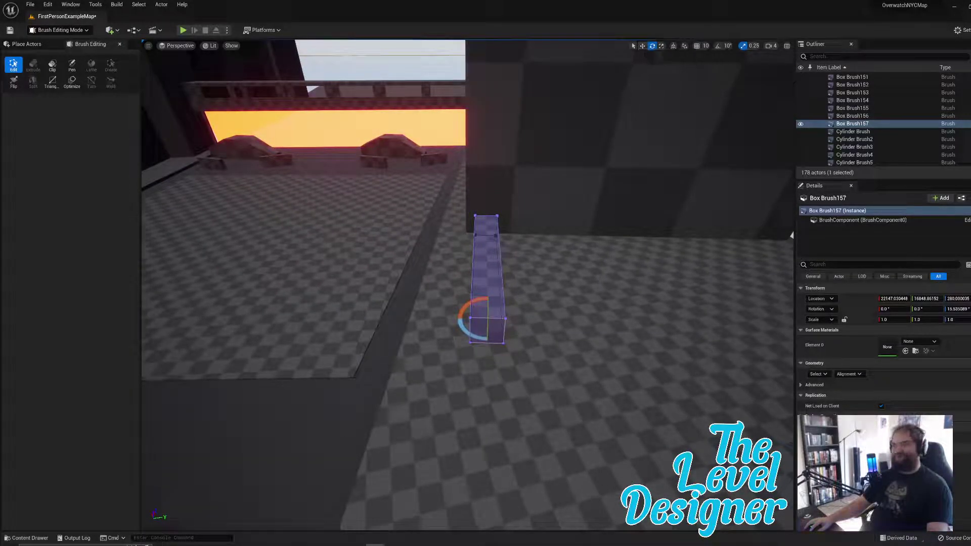
Step: Shift the free end face of the long box brush slightly sideways toward the street along its local axis, changing the bar's angle
right_click_drag(511, 325, 514, 325)
left_click(501, 325)
key("w")
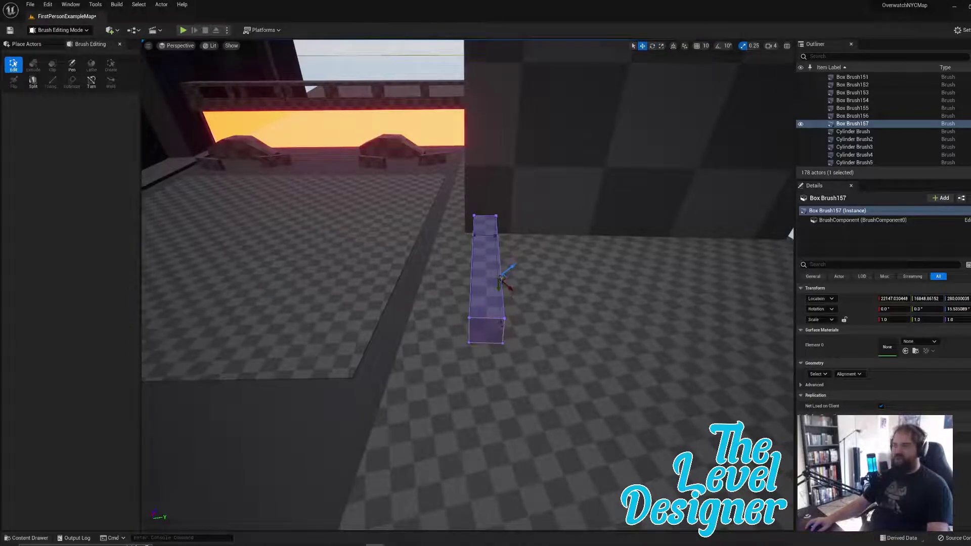
left_click(494, 330)
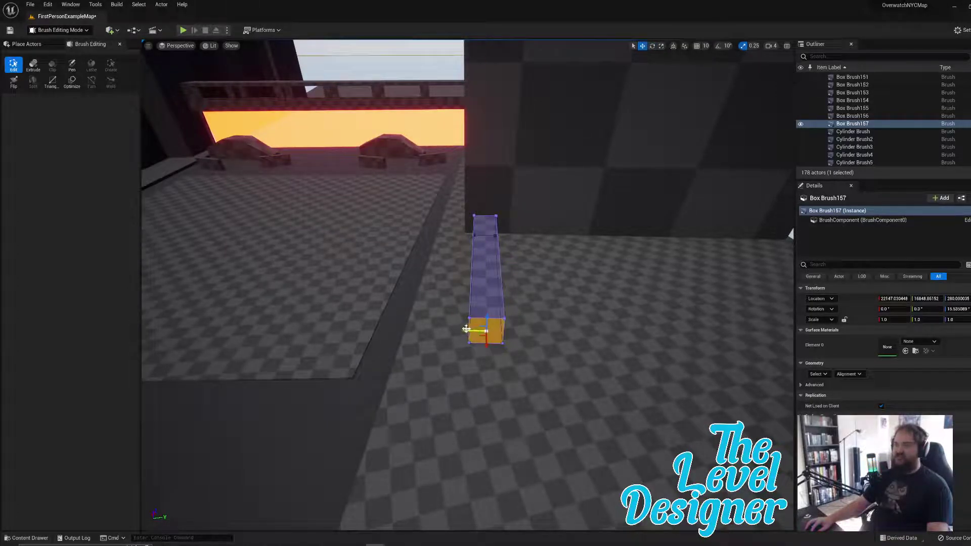
left_click_drag(464, 331, 458, 330)
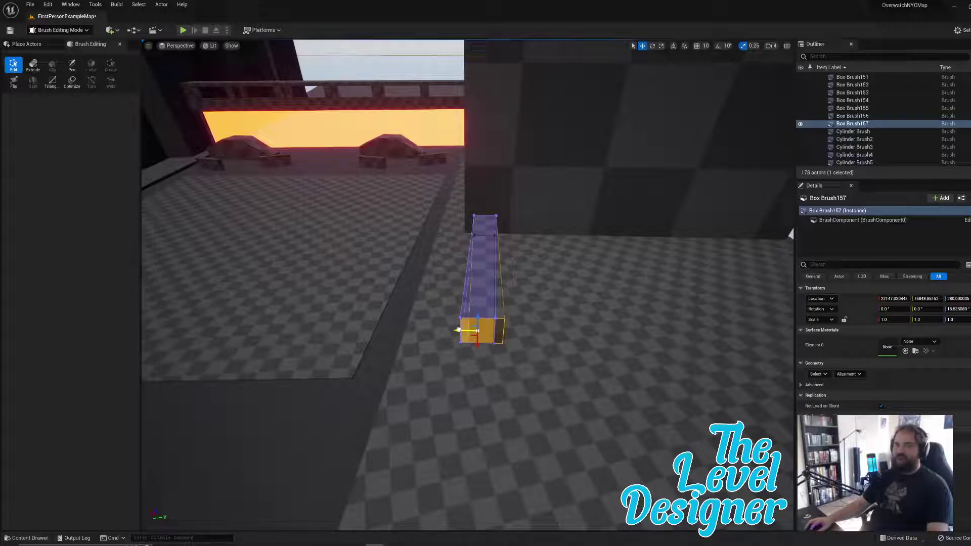
Step: Extend the bar's tower-side end face along its local axis until it sinks into the tower wall
mouse_move(486, 263)
right_mouse_down()
mouse_move(512, 264)
mouse_move(510, 192)
mouse_move(492, 263)
mouse_move(509, 288)
mouse_move(539, 289)
mouse_move(521, 286)
mouse_move(516, 268)
right_mouse_up()
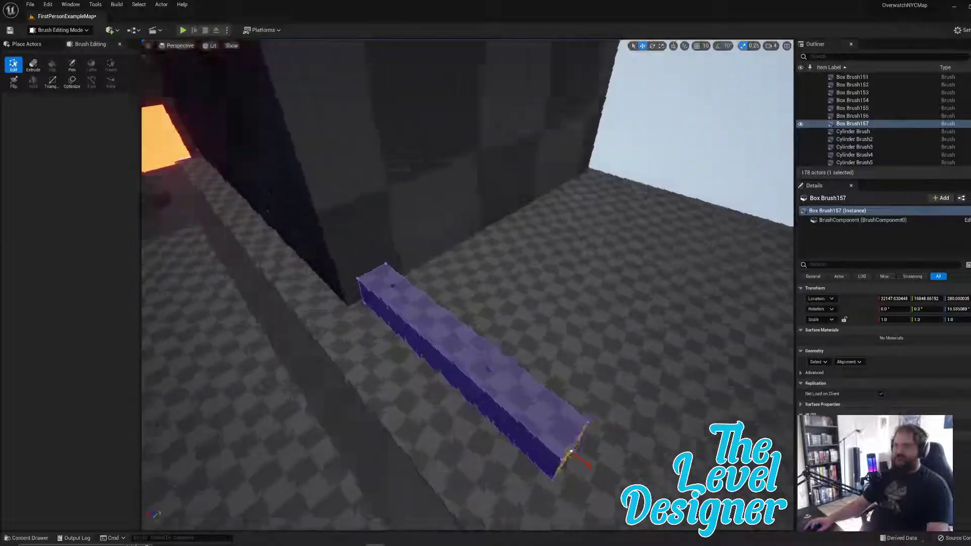
mouse_move(457, 340)
right_mouse_down()
mouse_move(454, 331)
mouse_move(429, 340)
right_mouse_up()
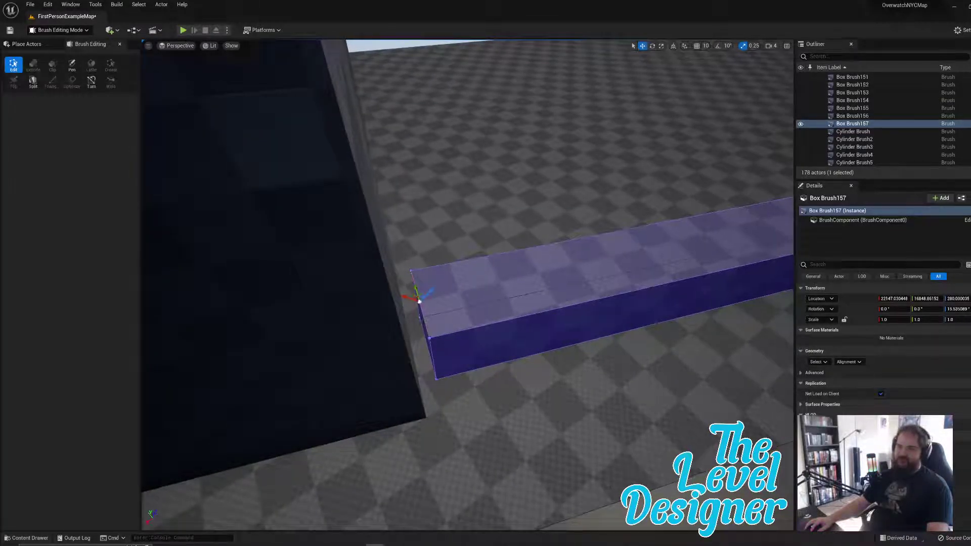
left_click(422, 324)
left_click_drag(406, 330, 383, 338)
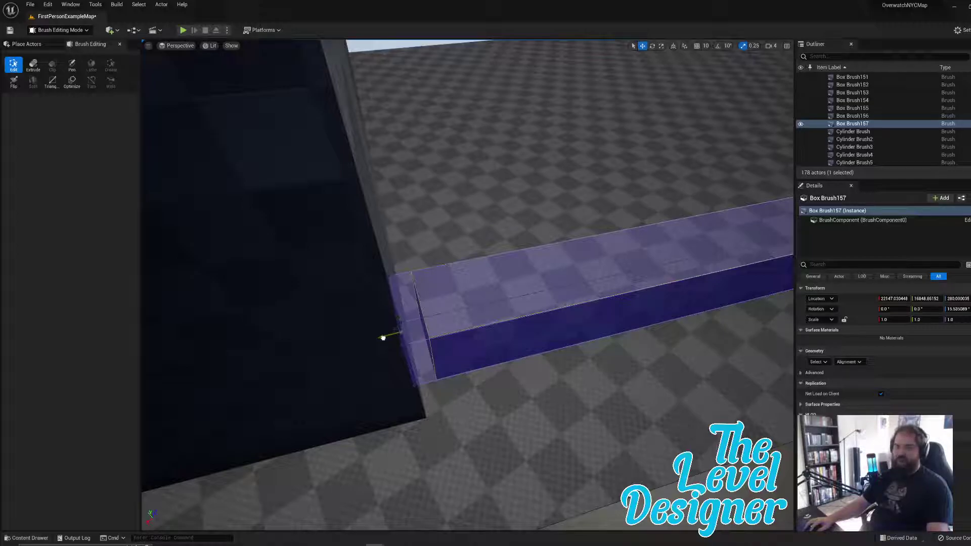
Step: Adjust the bar's thickness by moving its street-facing long side out toward the curb and pulling it back in
left_click(458, 344)
right_click_drag(457, 344, 601, 345)
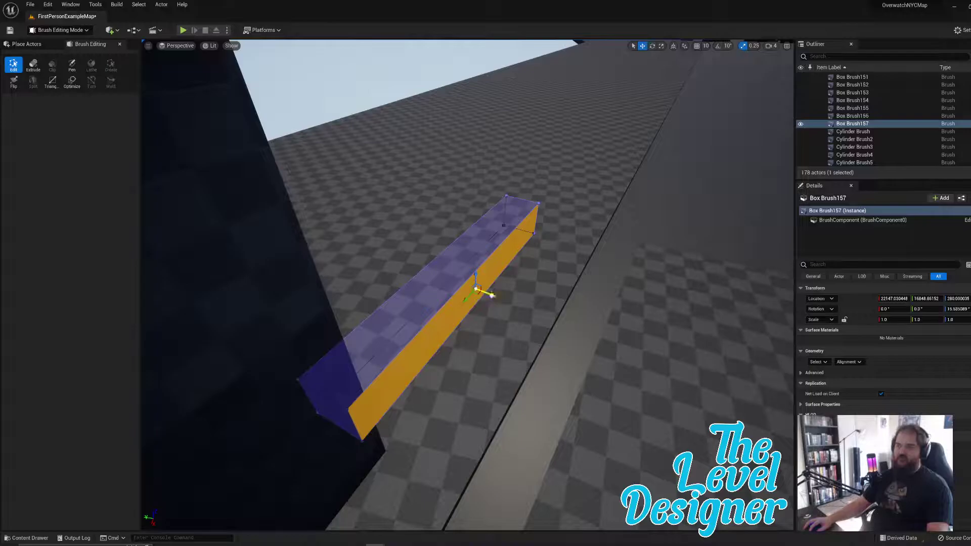
left_click_drag(492, 296, 531, 316)
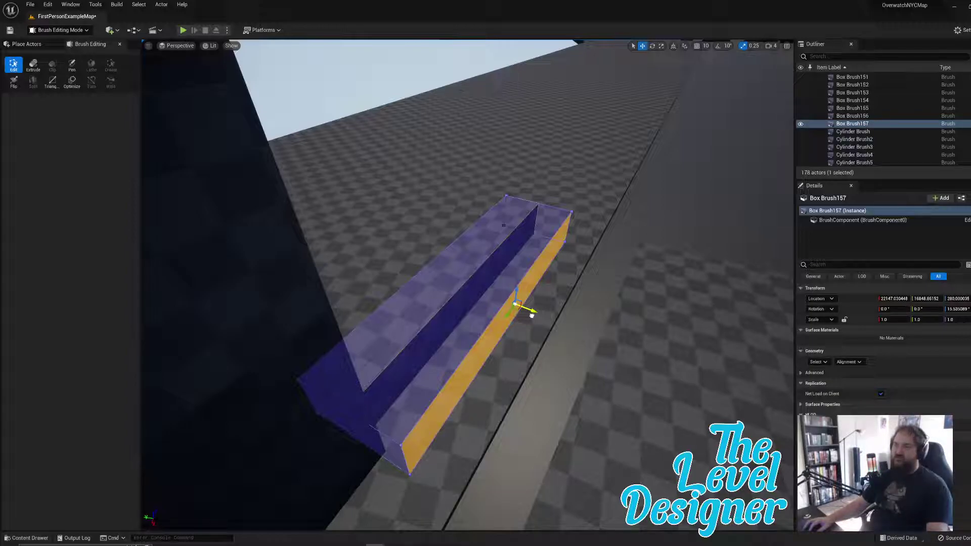
left_click_drag(532, 317, 532, 317)
mouse_move(609, 299)
right_mouse_down()
mouse_move(354, 323)
mouse_move(344, 316)
mouse_move(445, 283)
mouse_move(612, 253)
mouse_move(588, 292)
right_mouse_up()
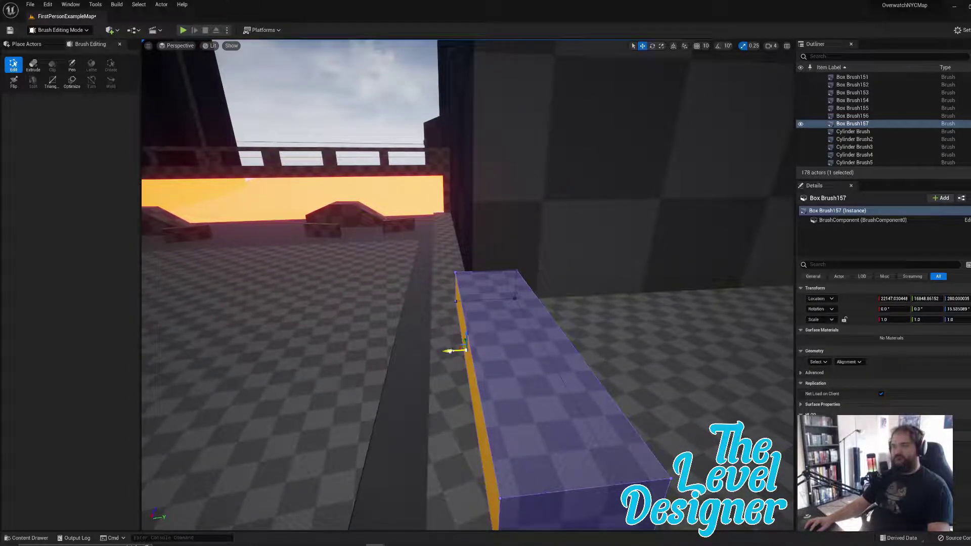
left_click_drag(447, 351, 489, 350)
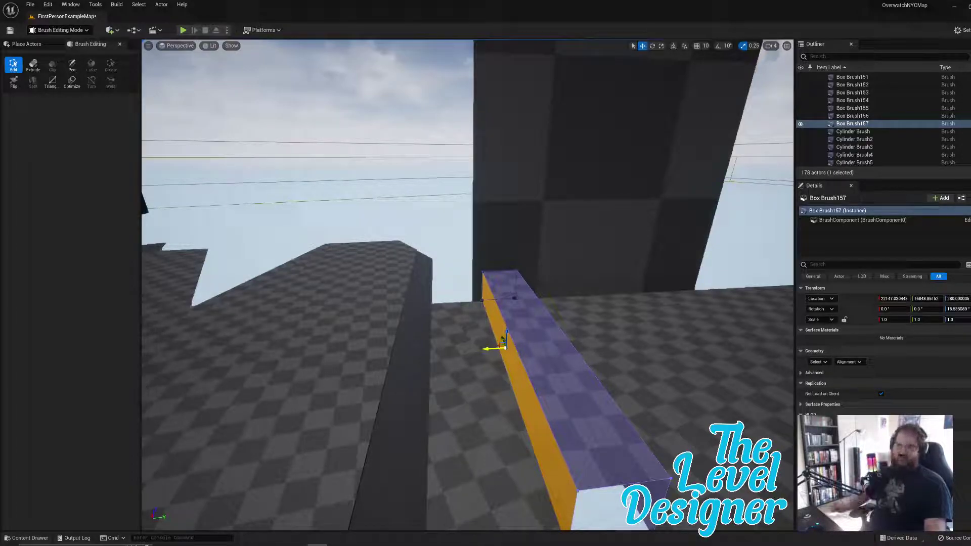
Step: Select the tower's box brush beside the bar and inspect its street-facing side up to the roof edge
mouse_move(493, 348)
right_mouse_down()
mouse_move(493, 308)
mouse_move(561, 328)
right_mouse_up()
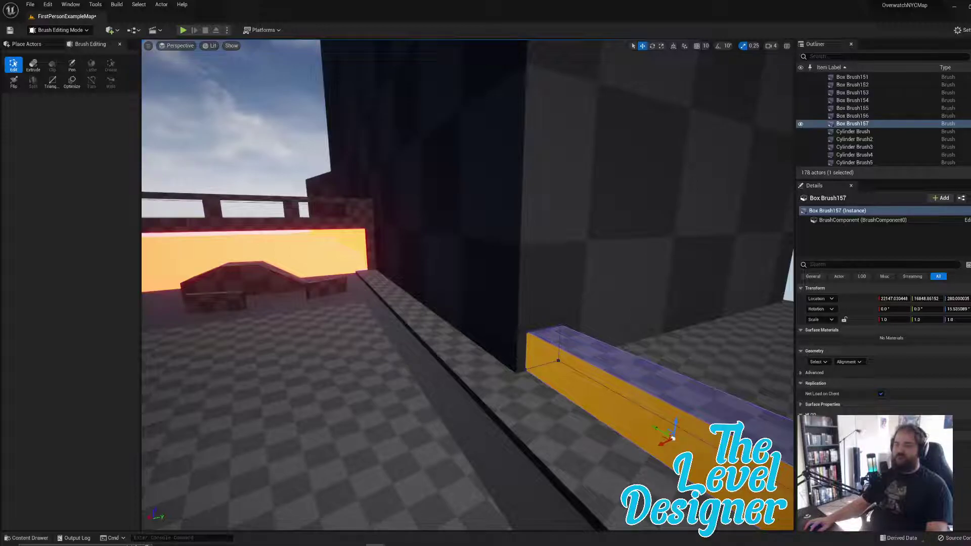
key("w")
key("a")
left_click(496, 254)
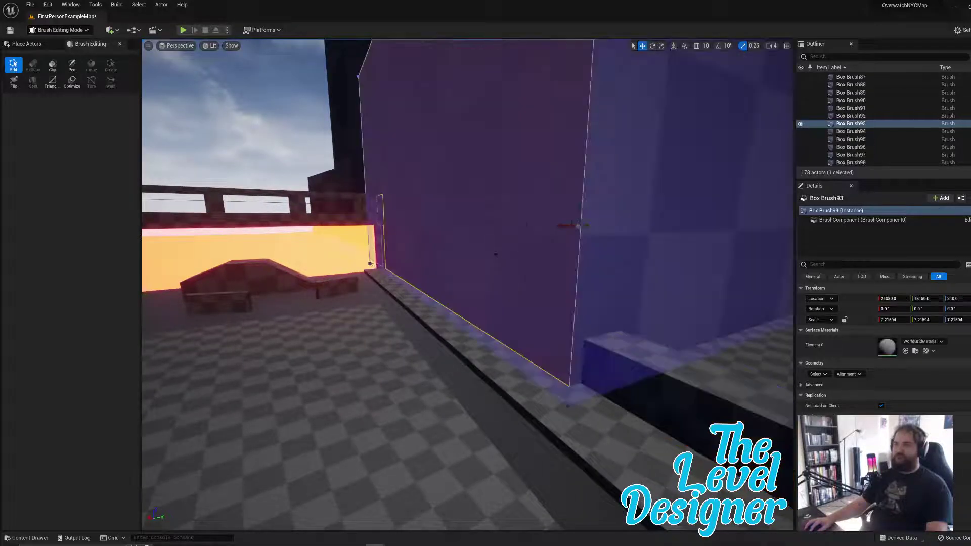
right_click_drag(486, 193, 531, 186)
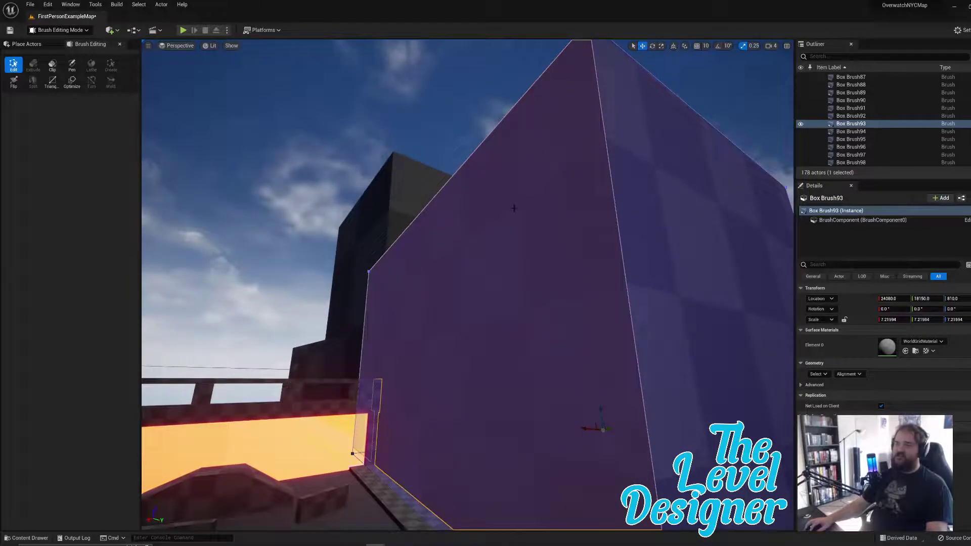
right_click_drag(478, 338, 534, 381)
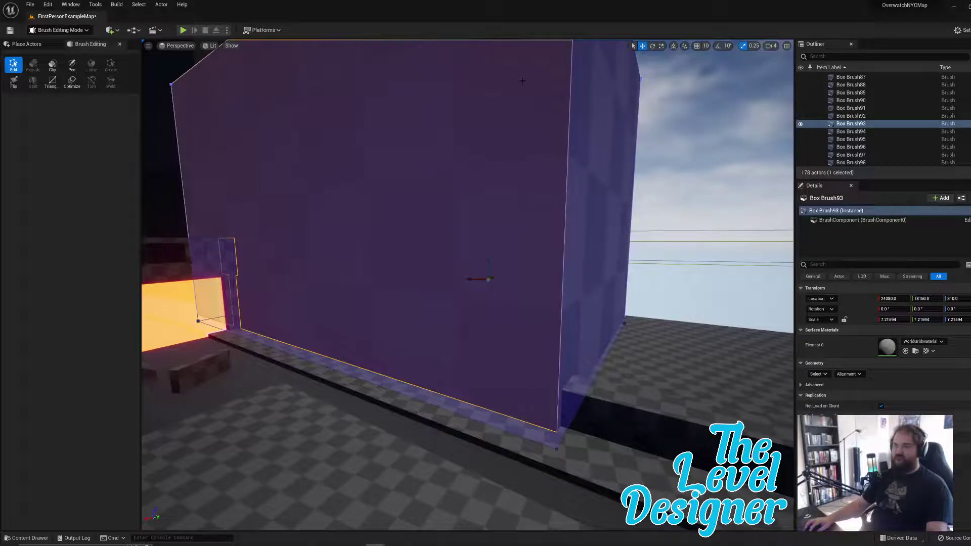
mouse_move(503, 221)
right_mouse_down()
mouse_move(513, 152)
mouse_move(505, 147)
right_mouse_up()
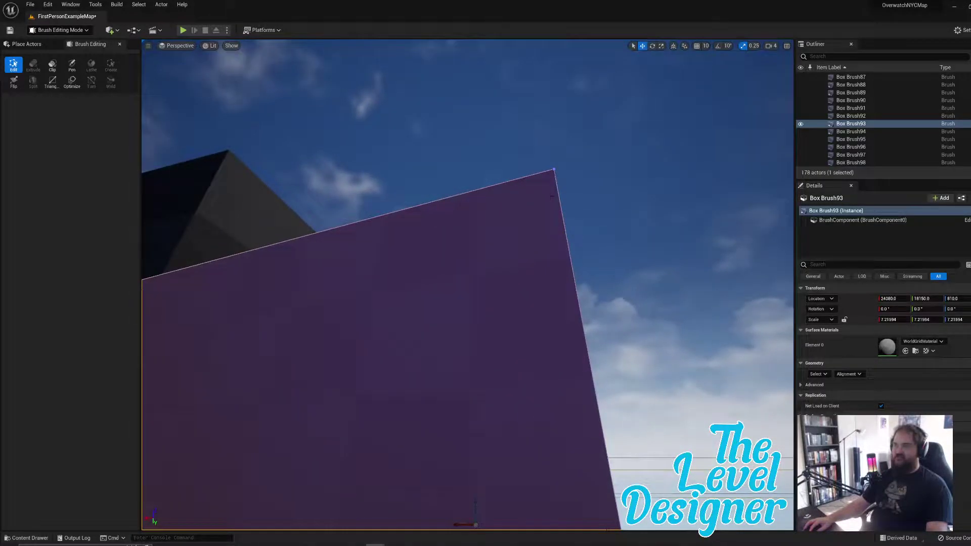
mouse_move(552, 196)
right_mouse_down()
mouse_move(539, 270)
mouse_move(514, 305)
mouse_move(626, 195)
right_mouse_up()
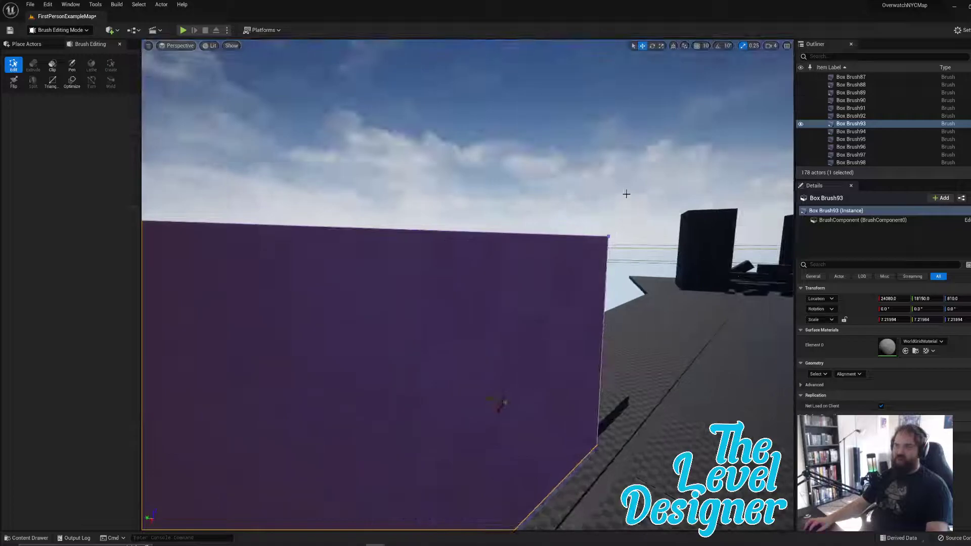
Step: Move the tower brush's street-facing face inward from the sidewalk to line up with the low bar, checking the corner where they meet
left_click(619, 201)
left_click(591, 248)
mouse_move(393, 302)
right_mouse_down()
mouse_move(354, 353)
mouse_move(352, 344)
right_mouse_up()
key("e")
left_click(393, 302)
right_click_drag(393, 302, 395, 302)
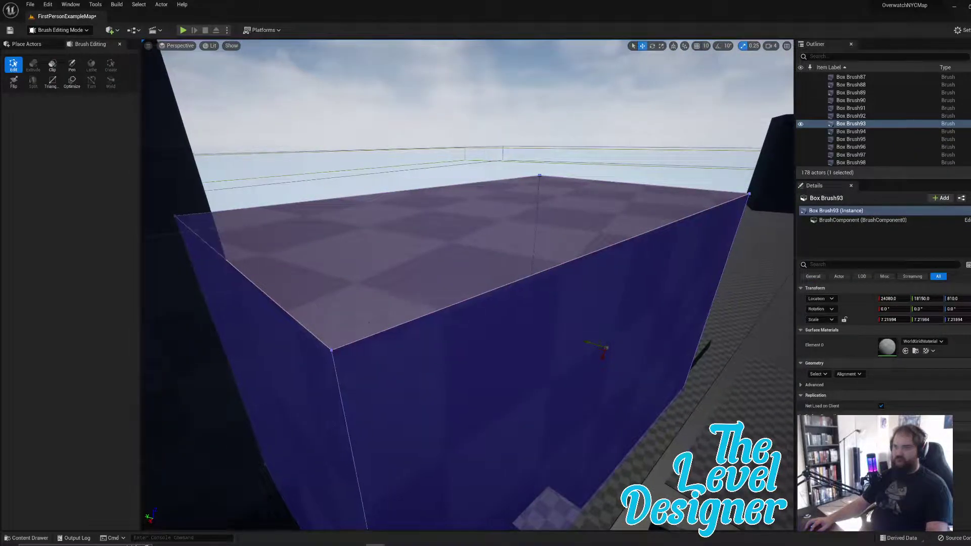
left_click(399, 377)
key("q")
right_click_drag(398, 378, 399, 377)
mouse_move(393, 306)
right_mouse_down()
mouse_move(375, 249)
mouse_move(378, 267)
right_mouse_up()
left_click(349, 271)
left_click_drag(549, 234, 520, 221)
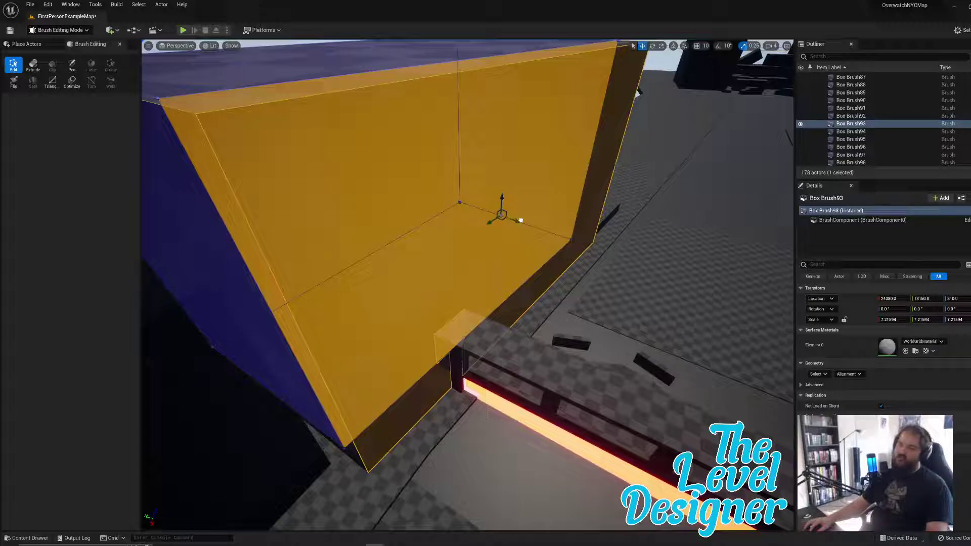
left_click_drag(520, 220, 521, 220)
mouse_move(515, 236)
right_mouse_down()
mouse_move(528, 239)
mouse_move(574, 190)
right_mouse_up()
mouse_move(442, 261)
right_mouse_down()
mouse_move(420, 257)
mouse_move(448, 239)
mouse_move(455, 250)
mouse_move(386, 260)
right_mouse_up()
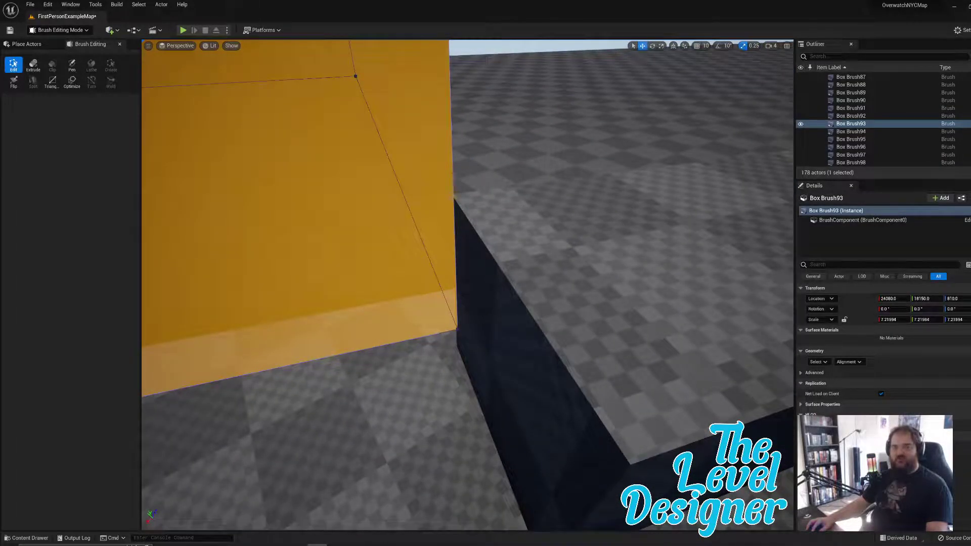
Step: Switch to the browser and open the selected MTV Studios photo from the "mtv times square" image results in its own tab
key("alt+Tab")
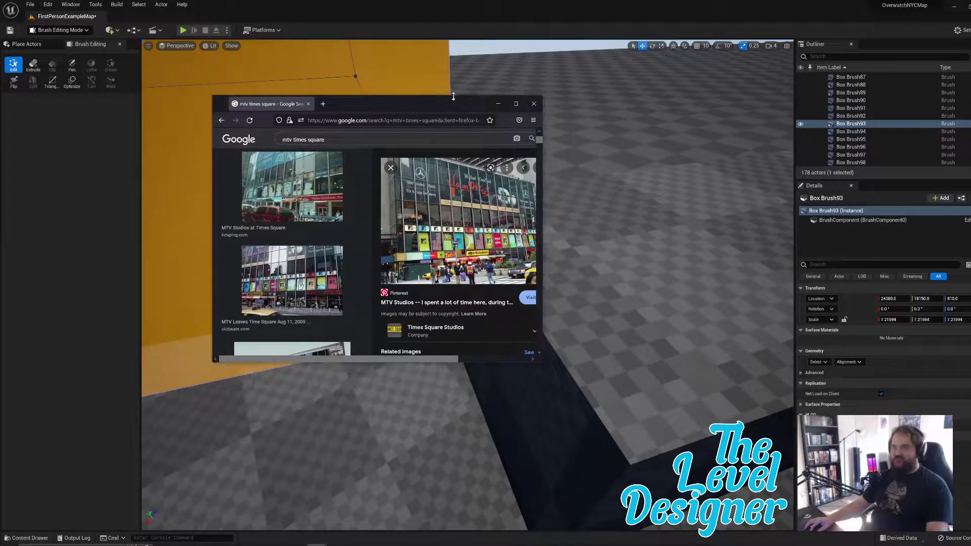
left_click(514, 102)
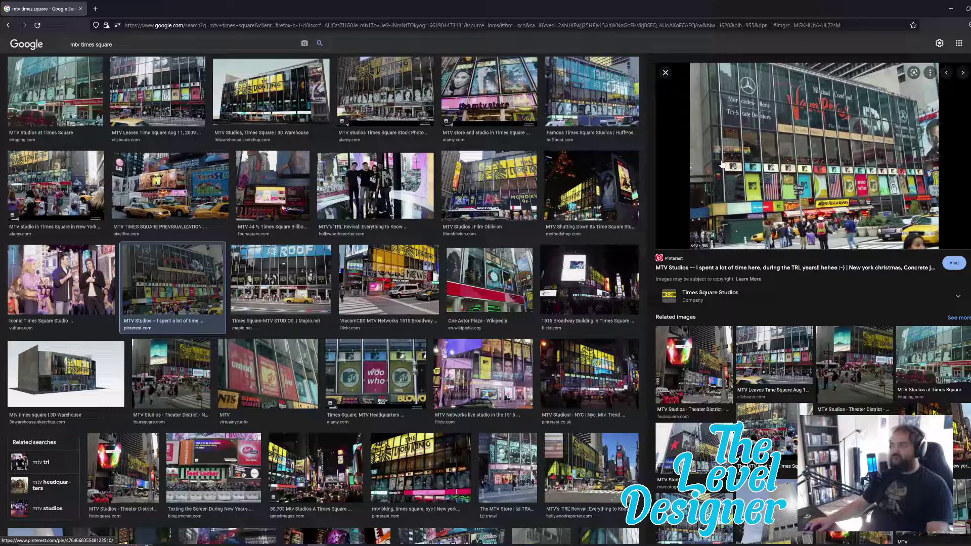
key("alt")
key("alt")
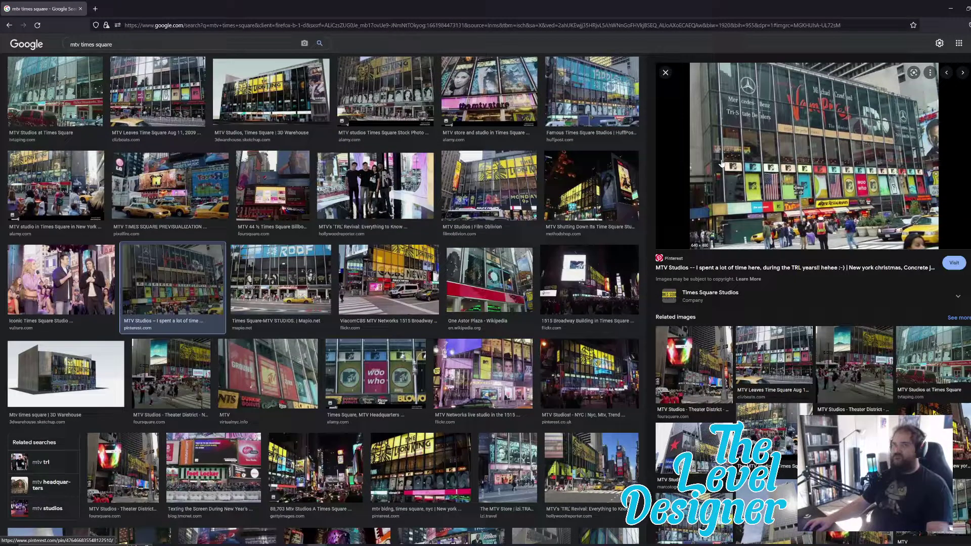
right_click(722, 163)
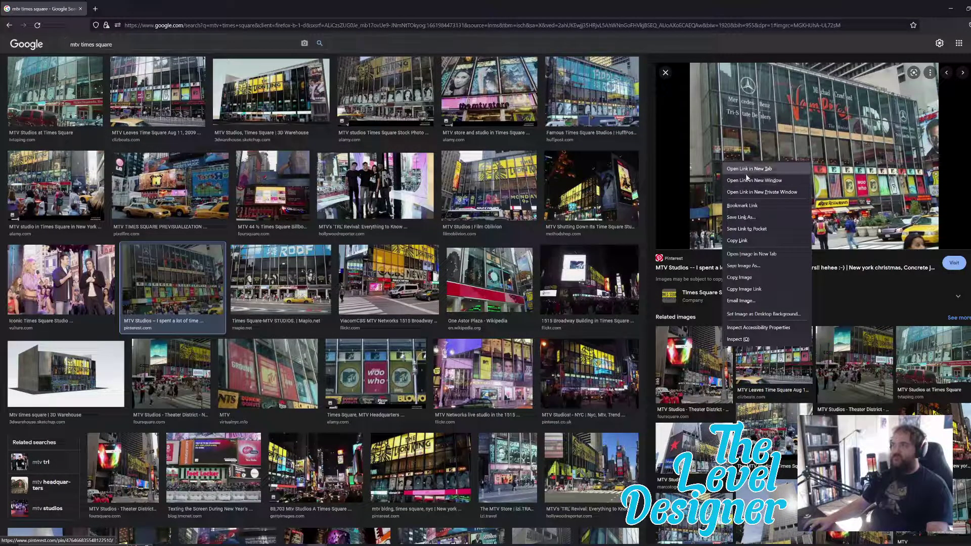
left_click(752, 254)
left_click(130, 8)
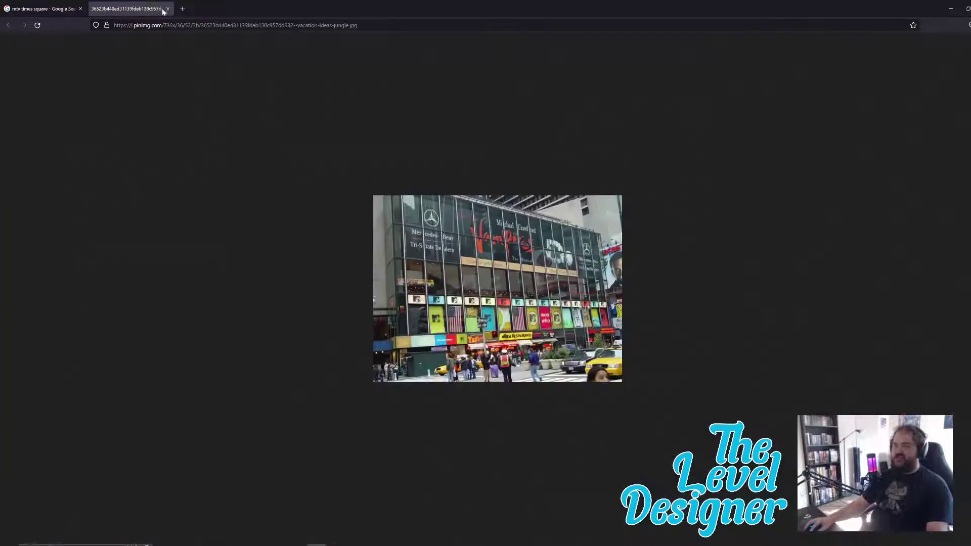
Step: Enlarge the MTV Studios photo to 210% to study the facade, and move the browser window away from the Unreal editor
key("alt")
key("alt")
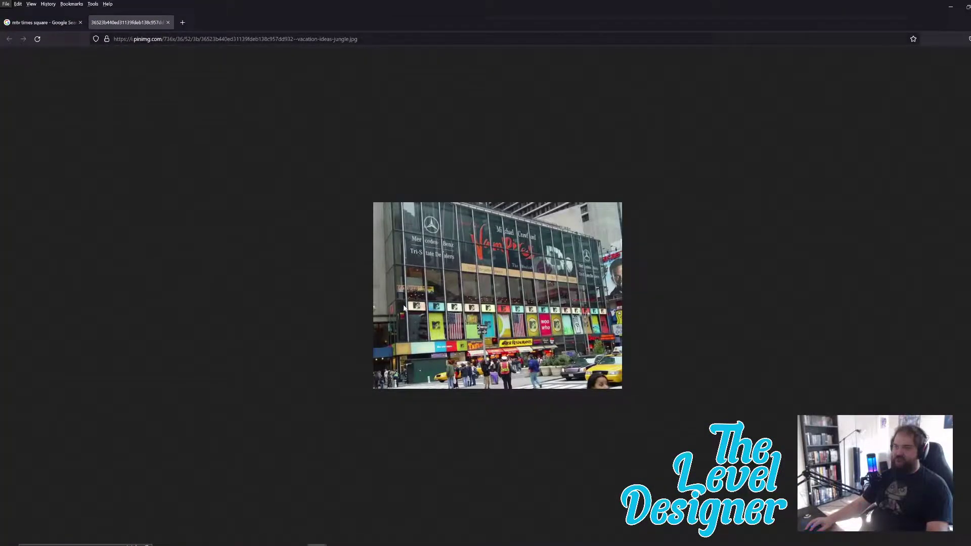
scroll(405, 307, "up", 5, "ctrl")
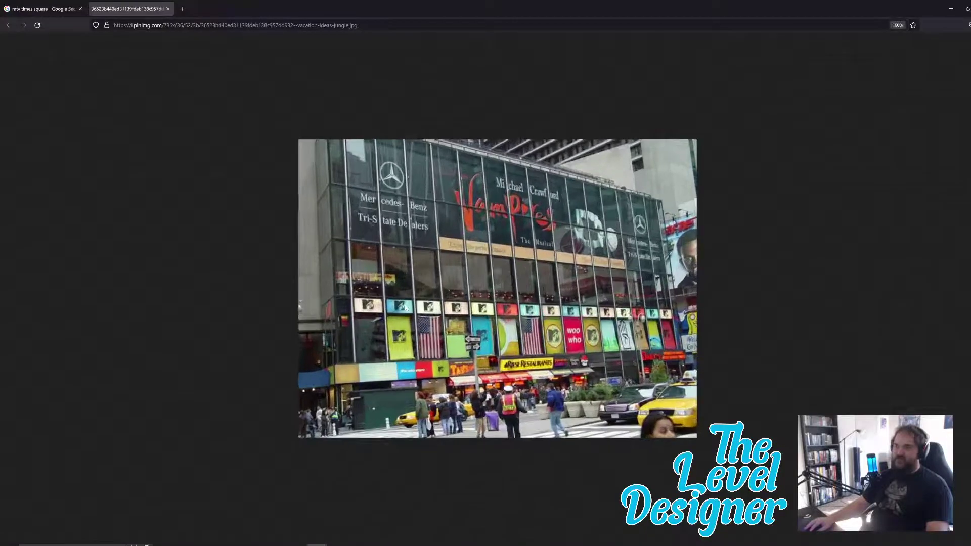
scroll(375, 311, "up", 1, "ctrl")
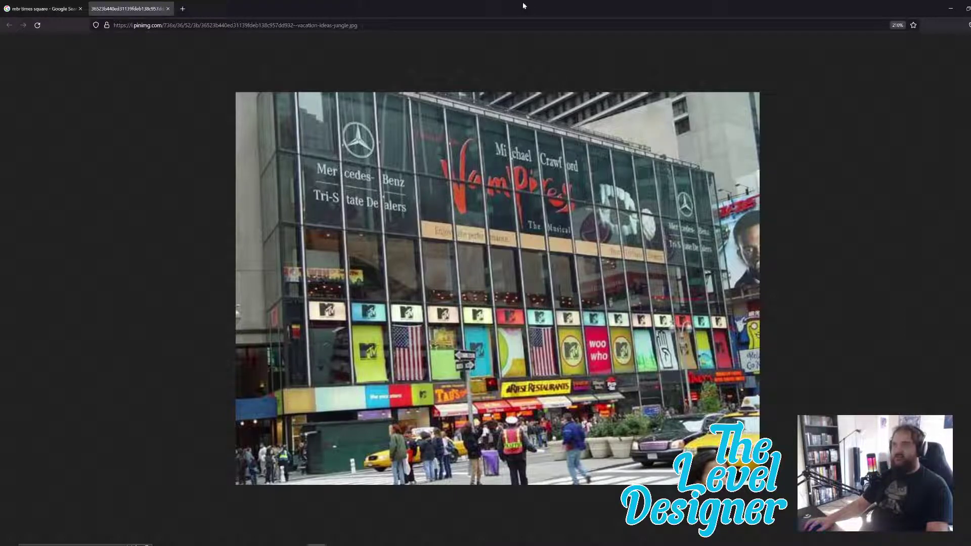
left_click_drag(370, 11, 0, 213)
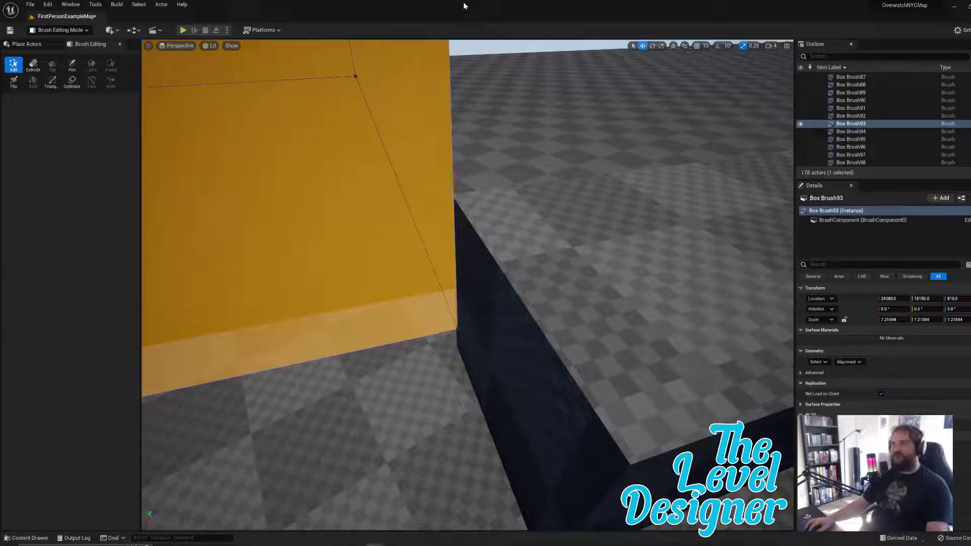
Step: Extend the end face of the raised box brush above the glowing screen across the gap into the tower wall
mouse_move(443, 319)
right_mouse_down()
mouse_move(415, 283)
mouse_move(410, 248)
mouse_move(455, 245)
mouse_move(458, 223)
mouse_move(354, 260)
mouse_move(432, 303)
mouse_move(410, 296)
mouse_move(503, 323)
mouse_move(511, 298)
mouse_move(585, 262)
mouse_move(561, 261)
right_mouse_up()
left_click(503, 323)
left_click(648, 315)
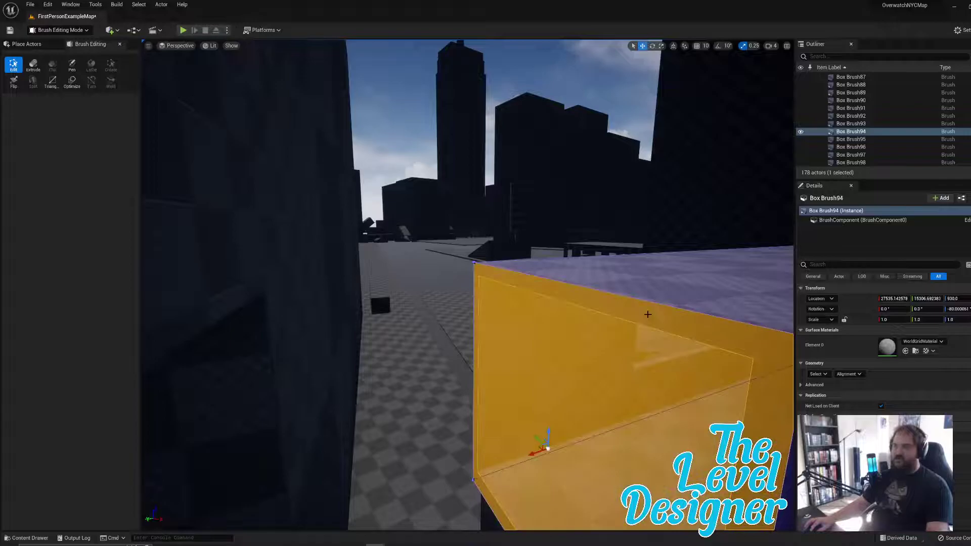
right_click_drag(648, 315, 630, 323)
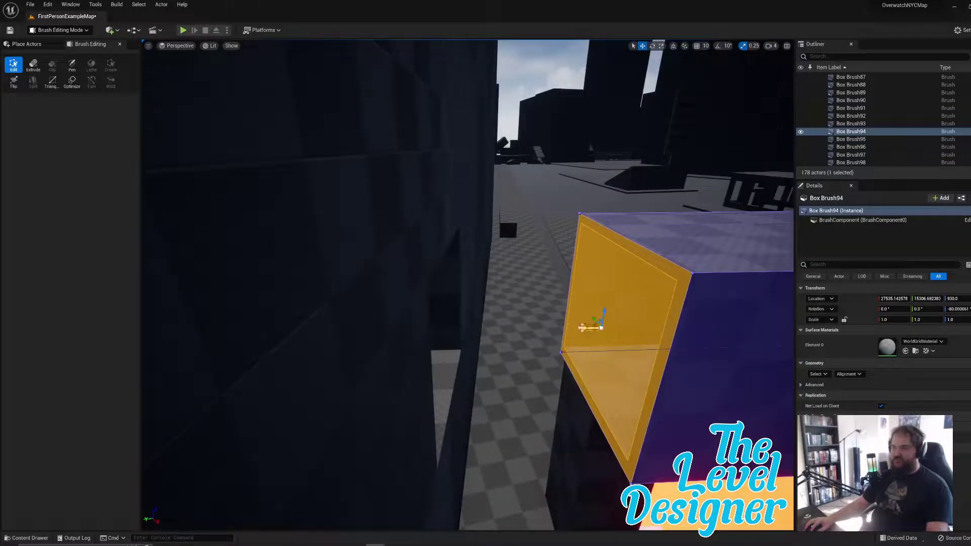
left_click_drag(581, 328, 413, 343)
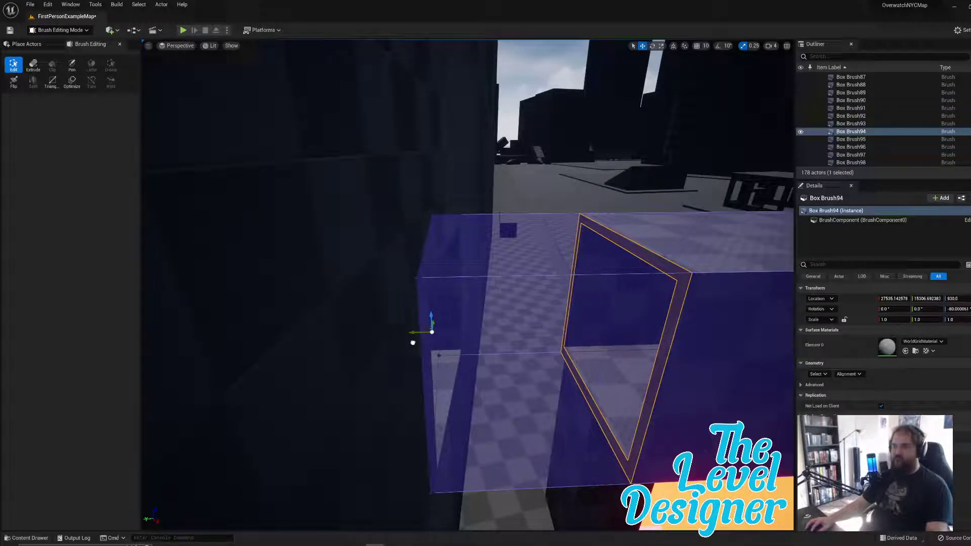
left_click(412, 343)
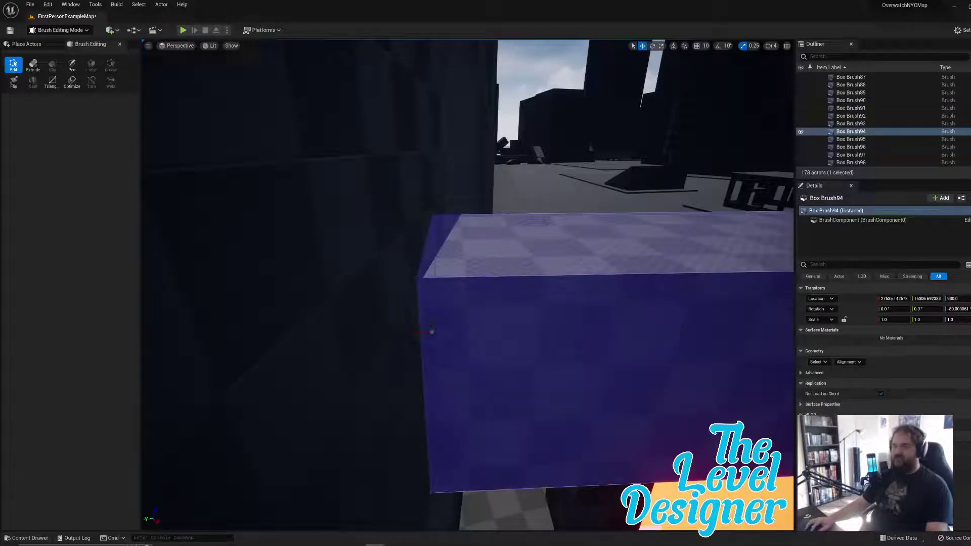
Step: Extend the end face of the pillar brush beside the glowing screen across the ground-level gap into the tower wall
mouse_move(514, 306)
right_mouse_down()
mouse_move(516, 344)
mouse_move(566, 415)
mouse_move(501, 273)
mouse_move(480, 268)
mouse_move(520, 291)
mouse_move(522, 329)
right_mouse_up()
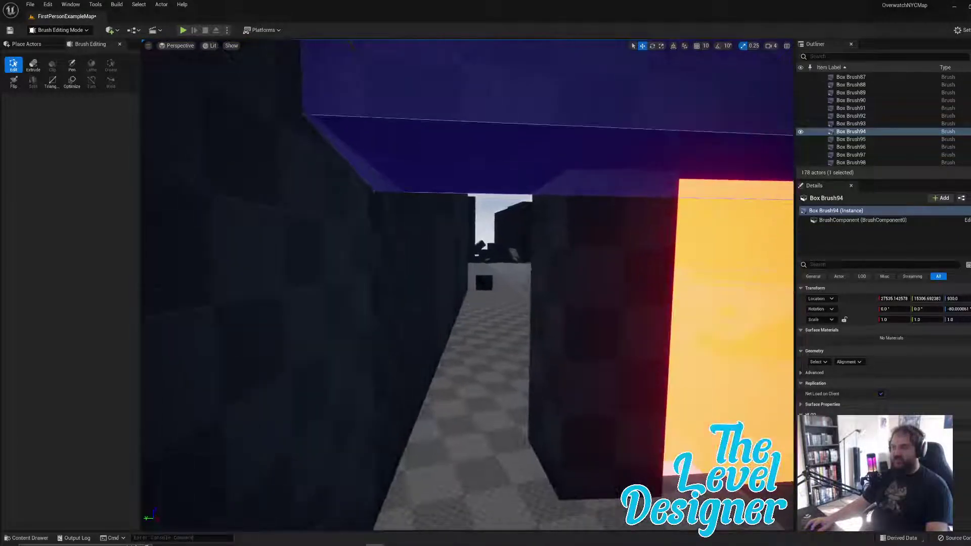
left_click(553, 322)
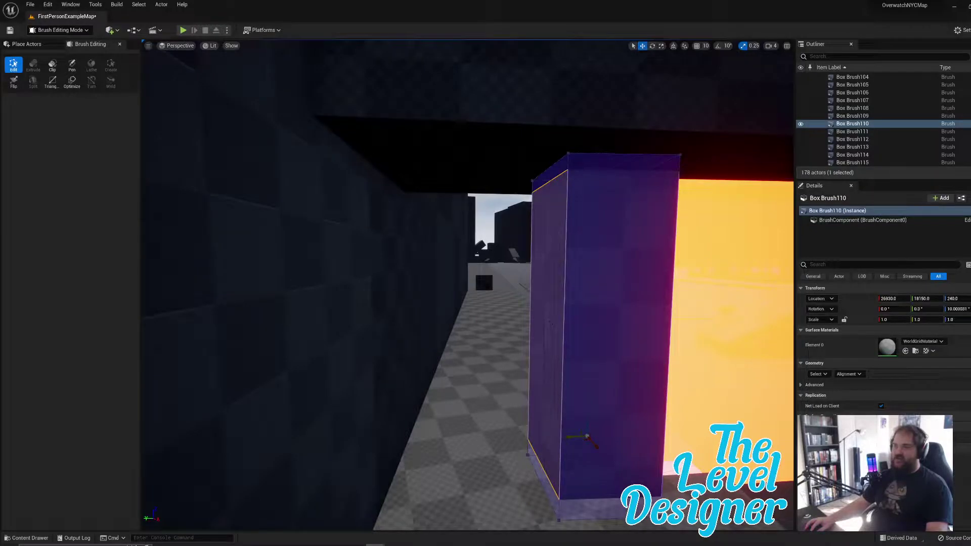
left_click(530, 445)
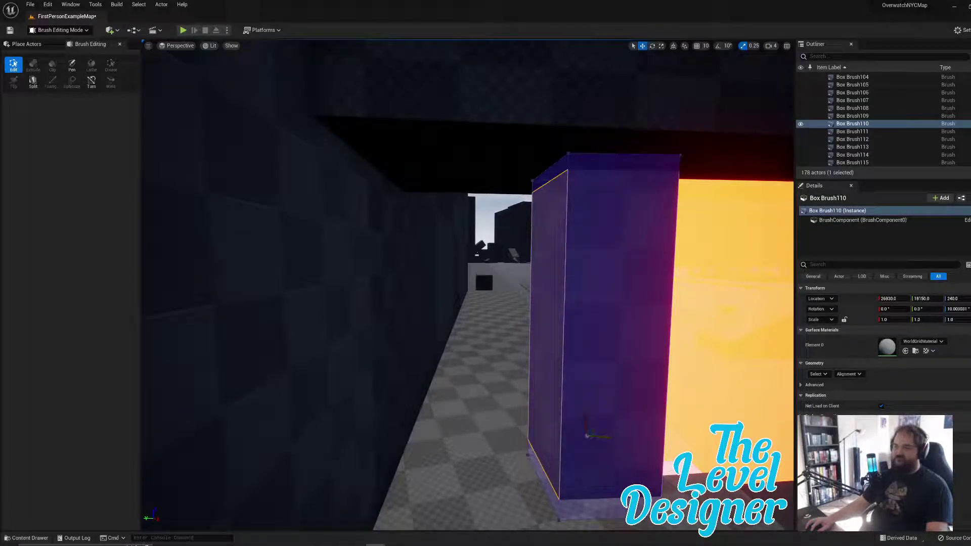
key("f")
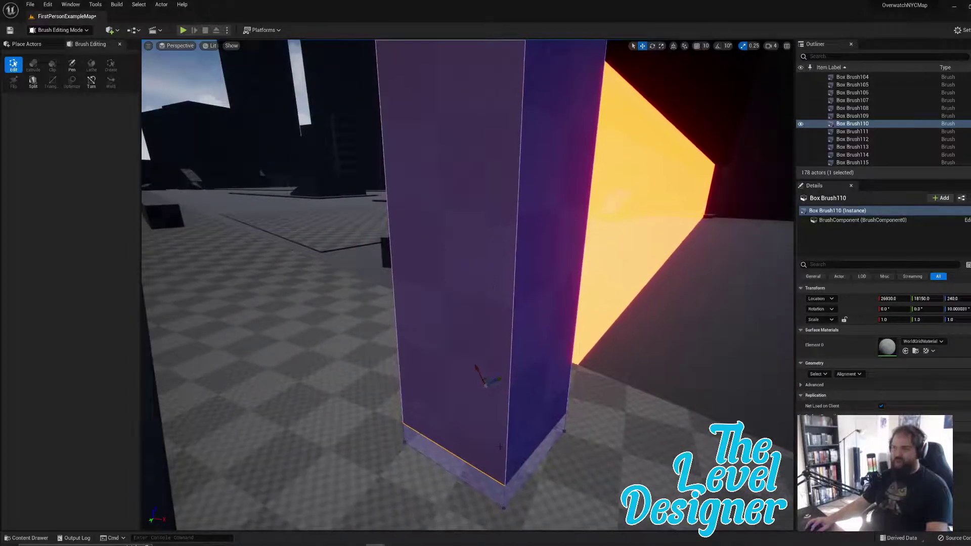
left_click(541, 364)
left_click(516, 194)
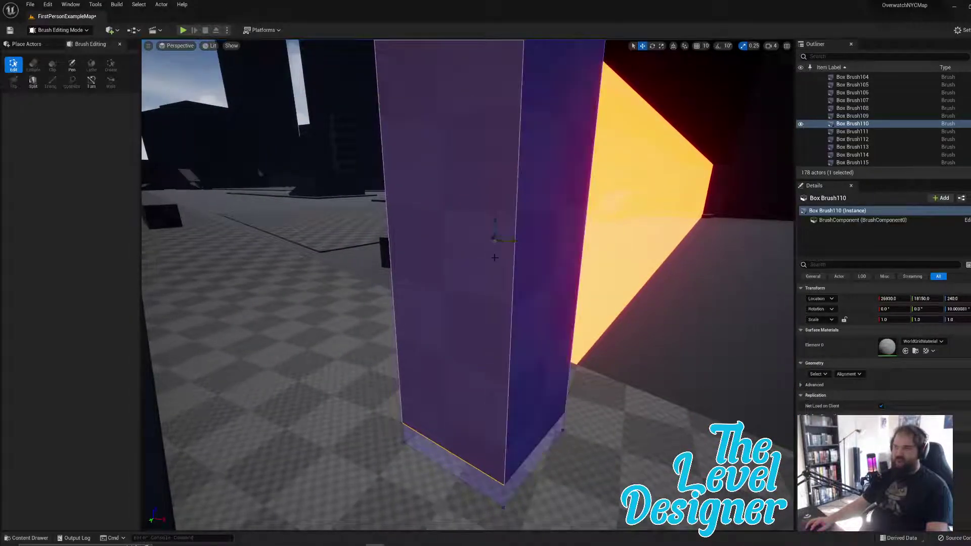
mouse_move(494, 234)
right_mouse_down()
mouse_move(495, 152)
mouse_move(494, 237)
mouse_move(501, 228)
right_mouse_up()
right_click_drag(541, 273, 565, 305)
left_click(541, 273)
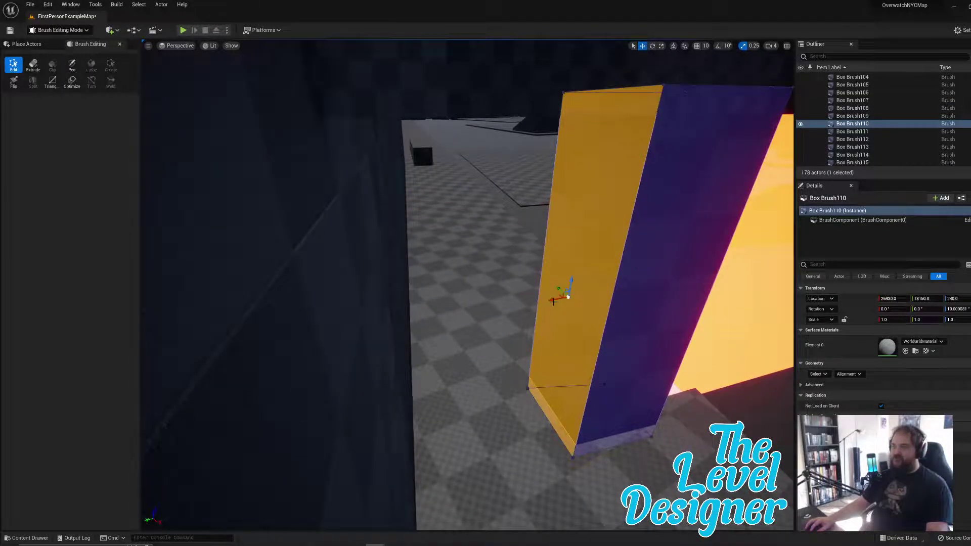
left_click_drag(553, 301, 360, 337)
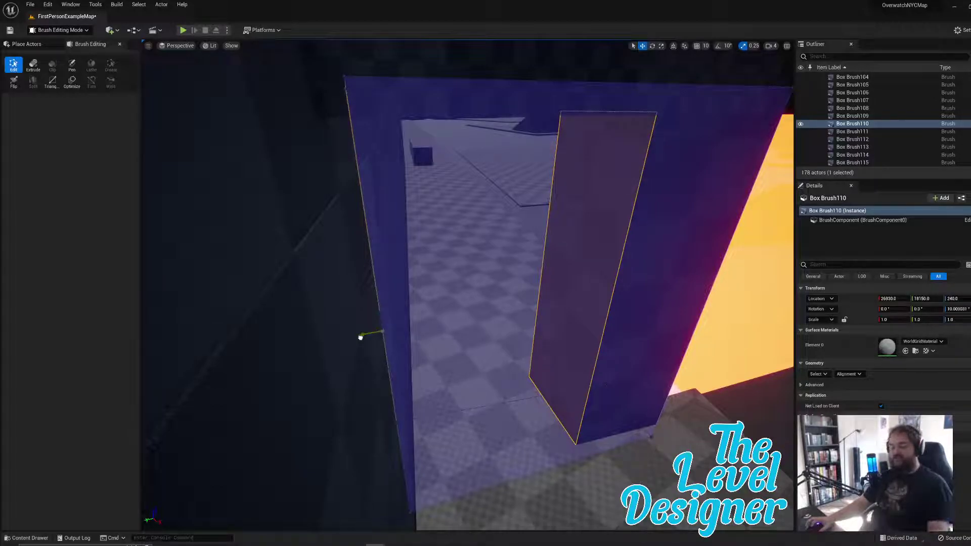
left_click(441, 318)
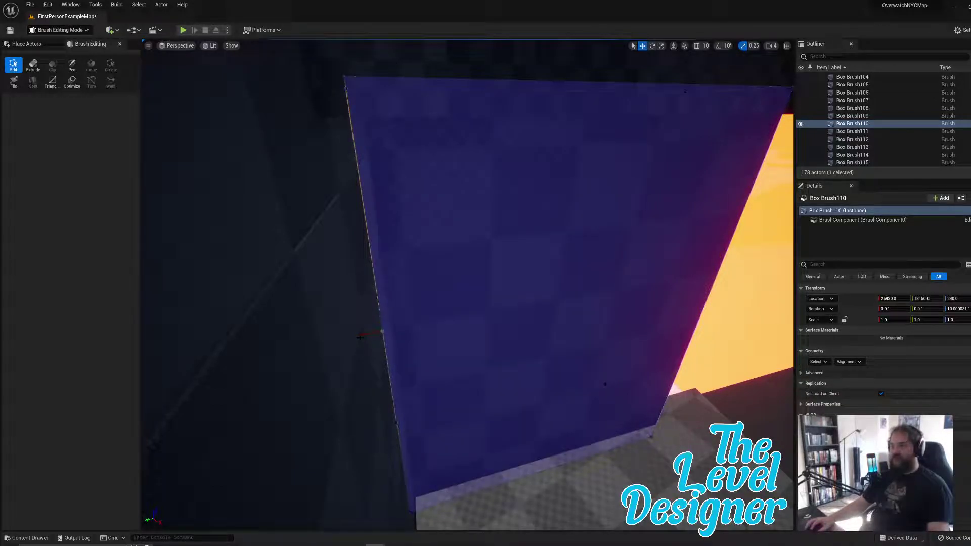
Step: Inspect the tower corner, the facade around the glowing screen and the passage behind it from several sides
mouse_move(360, 337)
right_mouse_down()
mouse_move(385, 314)
mouse_move(389, 222)
mouse_move(405, 203)
right_mouse_up()
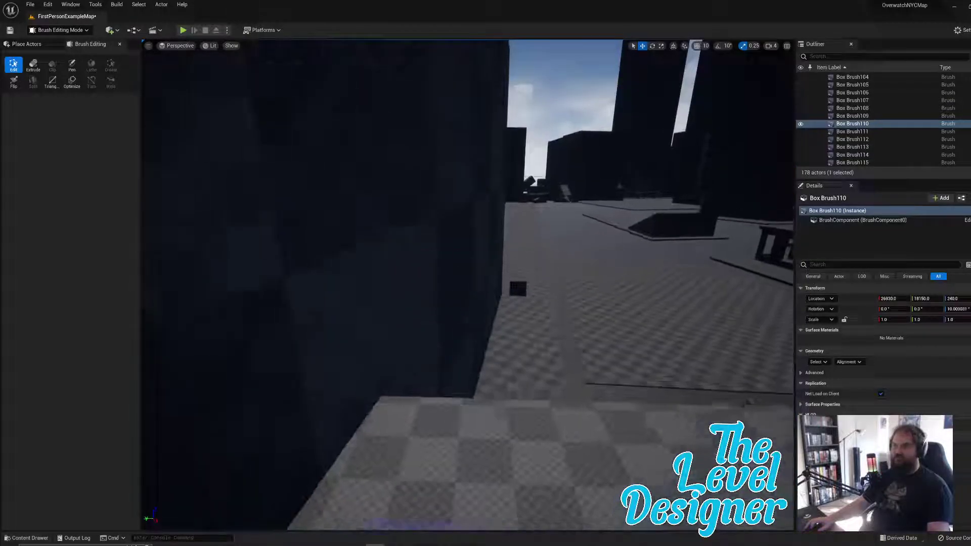
right_click_drag(324, 316, 395, 470)
left_click(506, 320)
key("d")
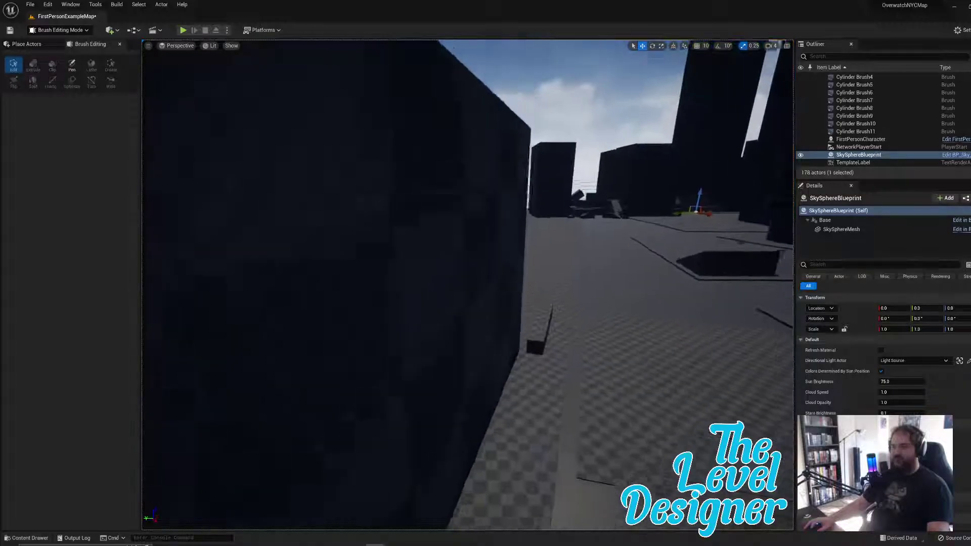
key("e")
mouse_move(394, 167)
right_mouse_down()
mouse_move(476, 157)
mouse_move(447, 160)
mouse_move(349, 255)
mouse_move(274, 248)
mouse_move(202, 249)
mouse_move(203, 257)
right_mouse_up()
key("q")
left_click(505, 313)
mouse_move(506, 314)
right_mouse_down()
mouse_move(545, 312)
mouse_move(460, 259)
mouse_move(187, 251)
mouse_move(127, 213)
right_mouse_up()
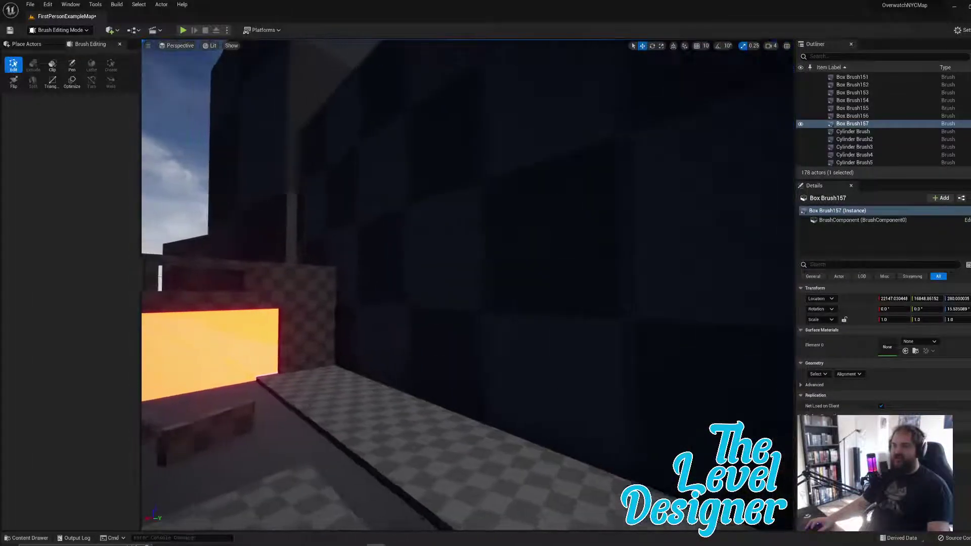
key("w")
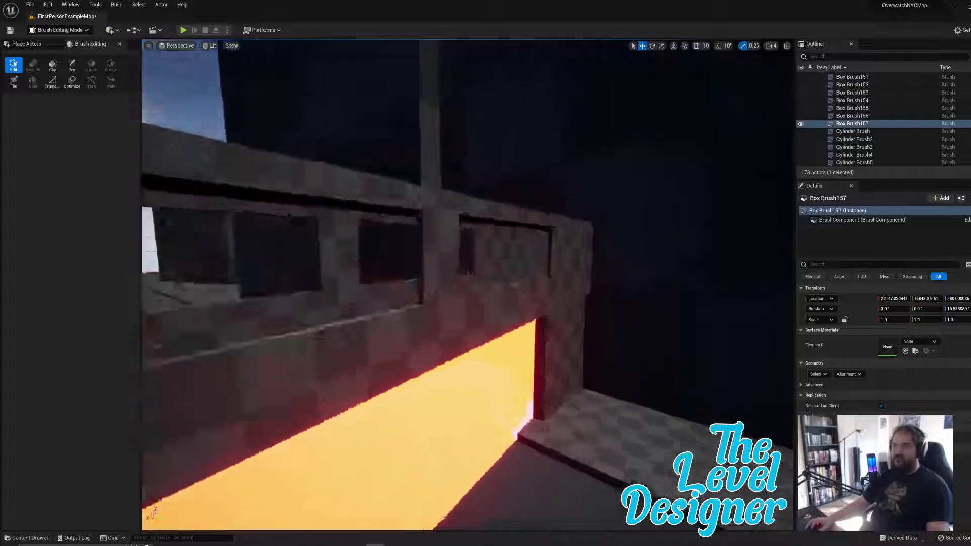
mouse_move(420, 288)
right_mouse_down()
mouse_move(412, 284)
mouse_move(445, 286)
mouse_move(448, 298)
mouse_move(445, 283)
mouse_move(415, 284)
mouse_move(428, 287)
right_mouse_up()
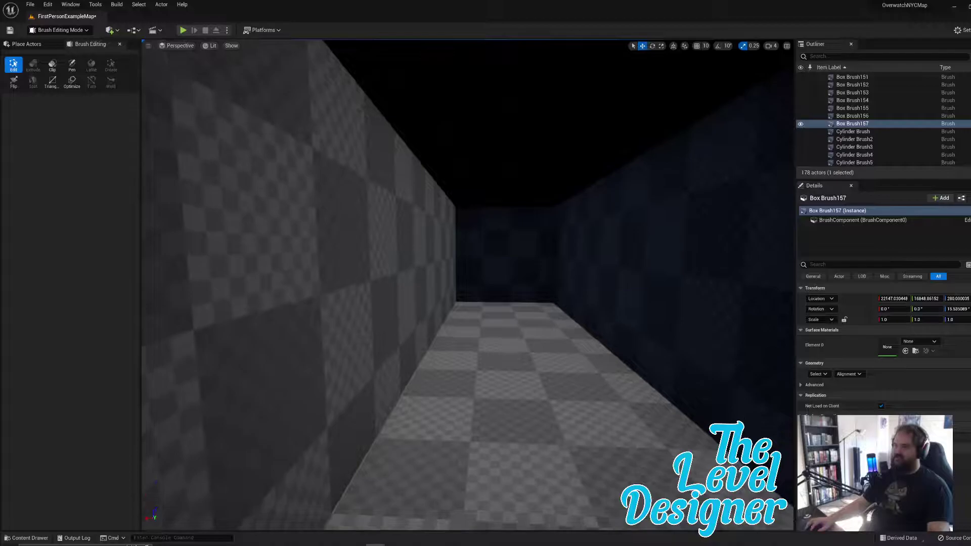
left_click(505, 255)
mouse_move(505, 256)
right_mouse_down()
mouse_move(425, 255)
mouse_move(586, 248)
mouse_move(476, 253)
mouse_move(564, 248)
mouse_move(564, 238)
mouse_move(519, 242)
mouse_move(412, 289)
mouse_move(445, 269)
mouse_move(437, 264)
mouse_move(434, 275)
mouse_move(442, 270)
right_mouse_up()
left_click(475, 212)
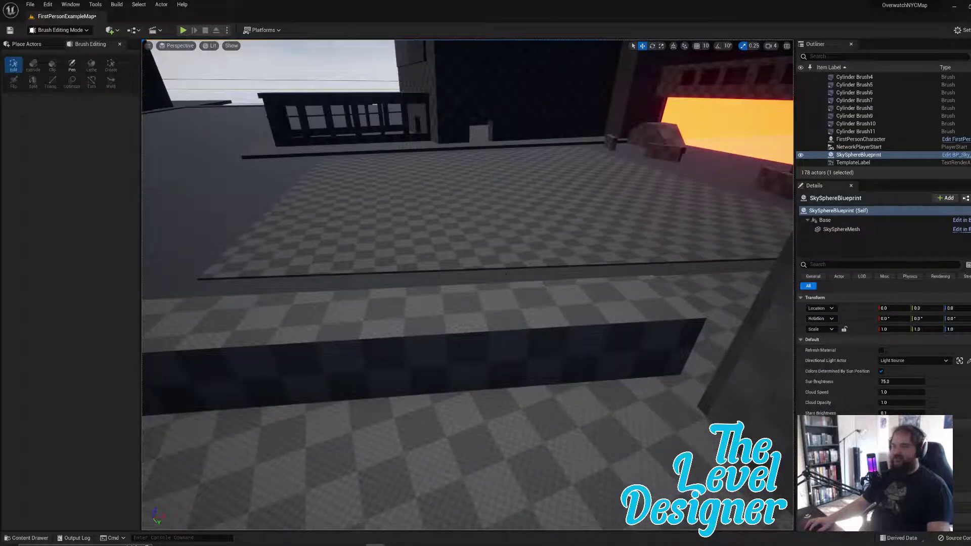
Step: Raise the top face of the long, low box brush near the corner building to turn it into a tall wall
left_click(466, 344)
left_click(433, 328)
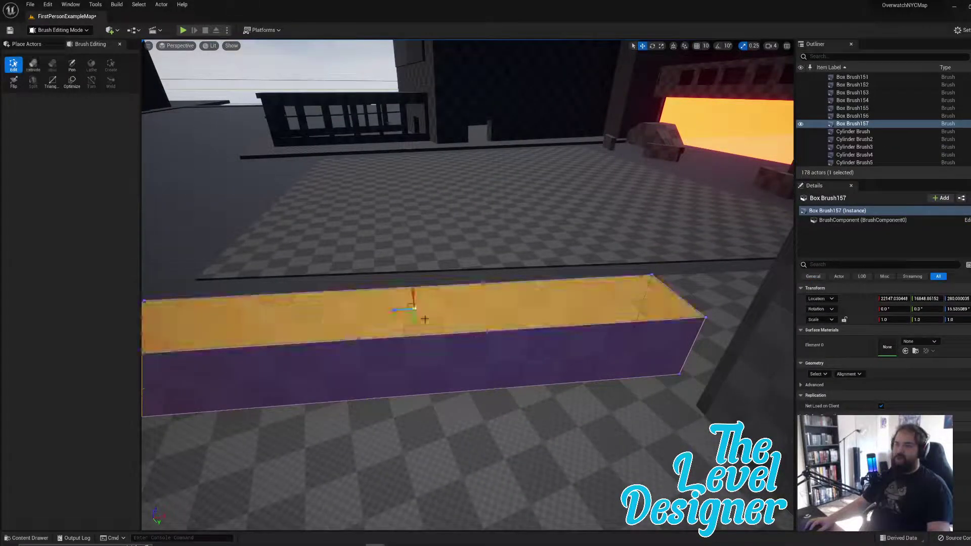
right_click_drag(433, 328, 512, 316)
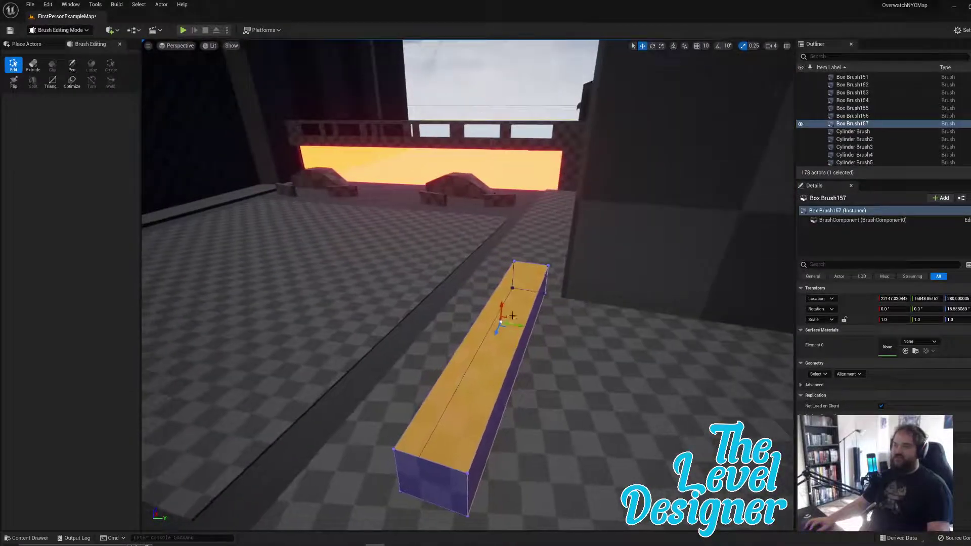
left_click_drag(502, 306, 516, 68)
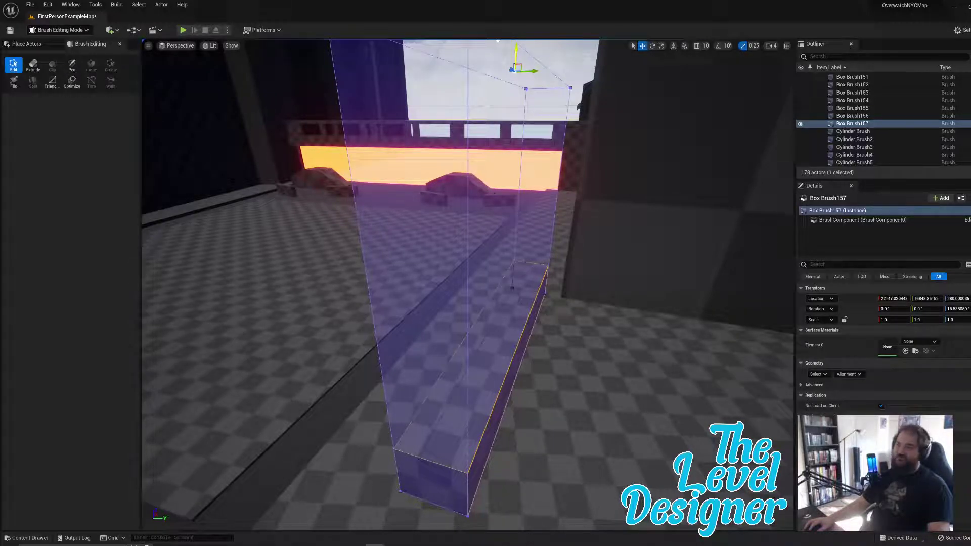
left_click_drag(499, 42, 497, 40)
right_click_drag(497, 40, 561, 96)
right_click_drag(495, 273, 545, 287)
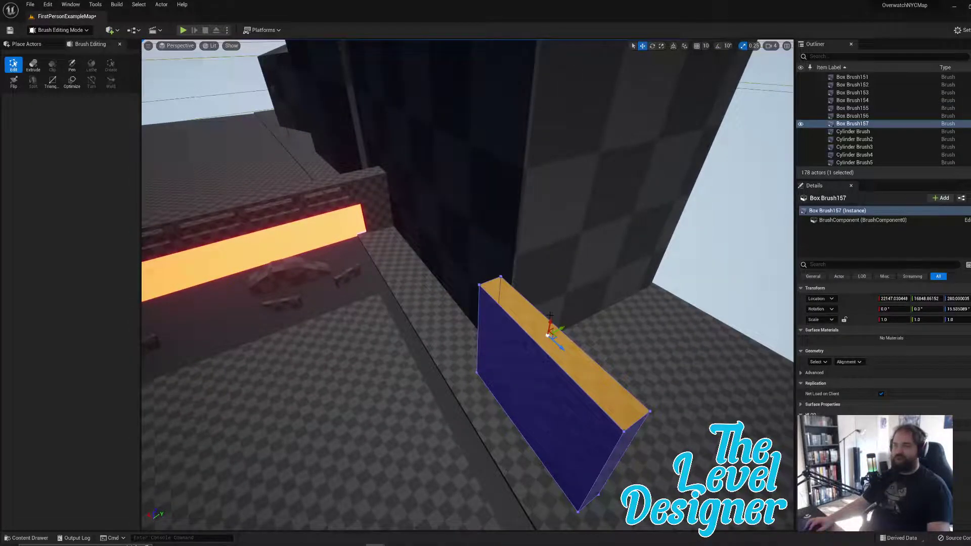
left_click_drag(550, 320, 610, 51)
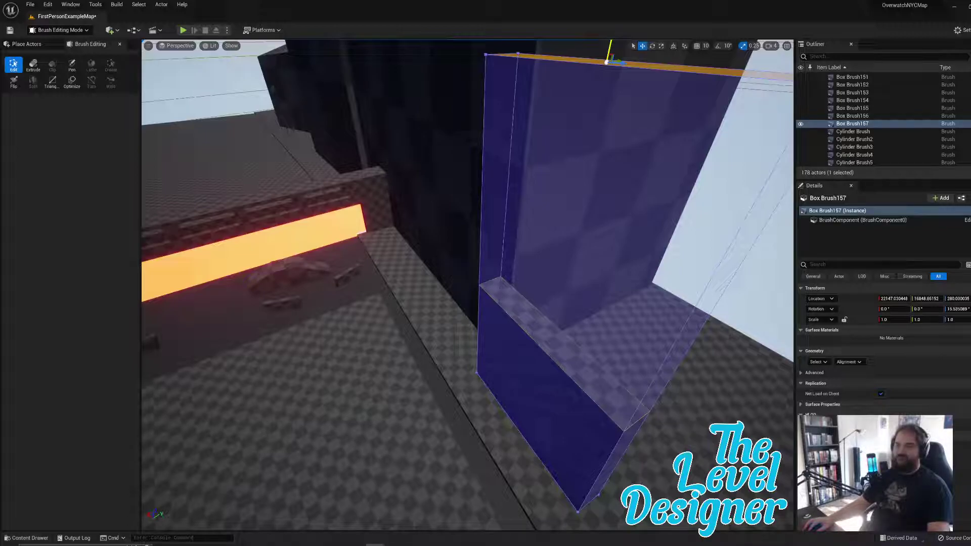
Step: Lower the top face of the tall wall brush part of the way, checking it from above
mouse_move(500, 167)
right_mouse_down()
mouse_move(491, 166)
mouse_move(526, 177)
mouse_move(607, 167)
mouse_move(637, 132)
mouse_move(597, 106)
mouse_move(576, 117)
mouse_move(571, 101)
mouse_move(476, 109)
mouse_move(637, 101)
right_mouse_up()
mouse_move(405, 142)
right_mouse_down()
mouse_move(402, 166)
mouse_move(374, 187)
right_mouse_up()
mouse_move(415, 201)
left_mouse_down()
mouse_move(413, 303)
mouse_move(418, 278)
mouse_move(429, 290)
left_mouse_up()
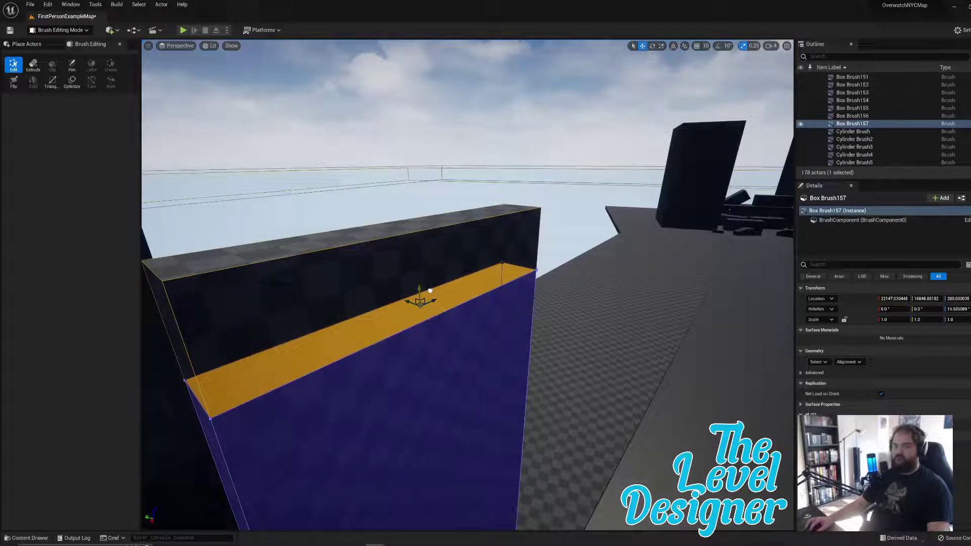
left_click_drag(430, 292, 430, 292)
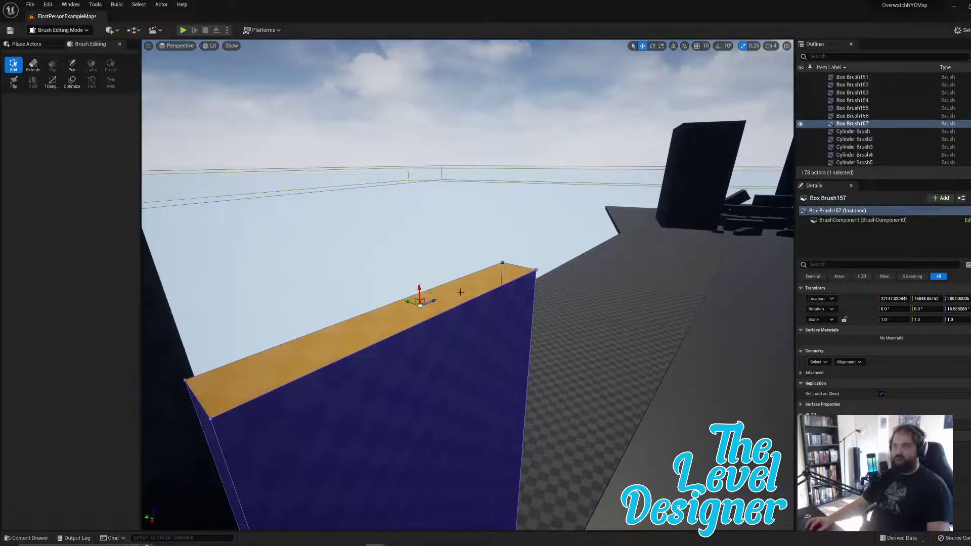
Step: Extend the wall brush's end face far along the sidewalk and shift that face sideways to adjust the wall's angle to the curb
mouse_move(460, 291)
right_mouse_down()
mouse_move(430, 294)
mouse_move(364, 344)
right_mouse_up()
right_click_drag(400, 286, 395, 283)
left_click(478, 387)
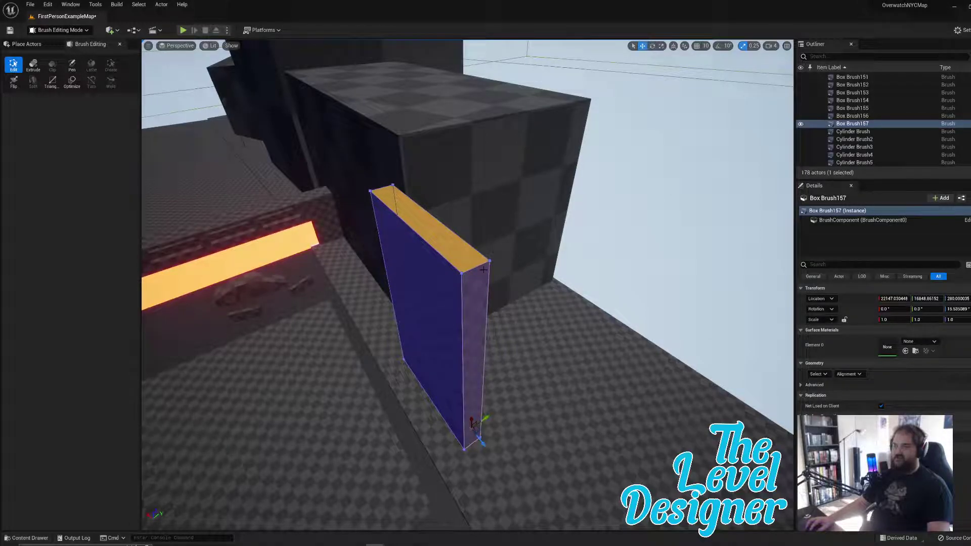
left_click(467, 278)
right_click_drag(470, 278, 364, 324)
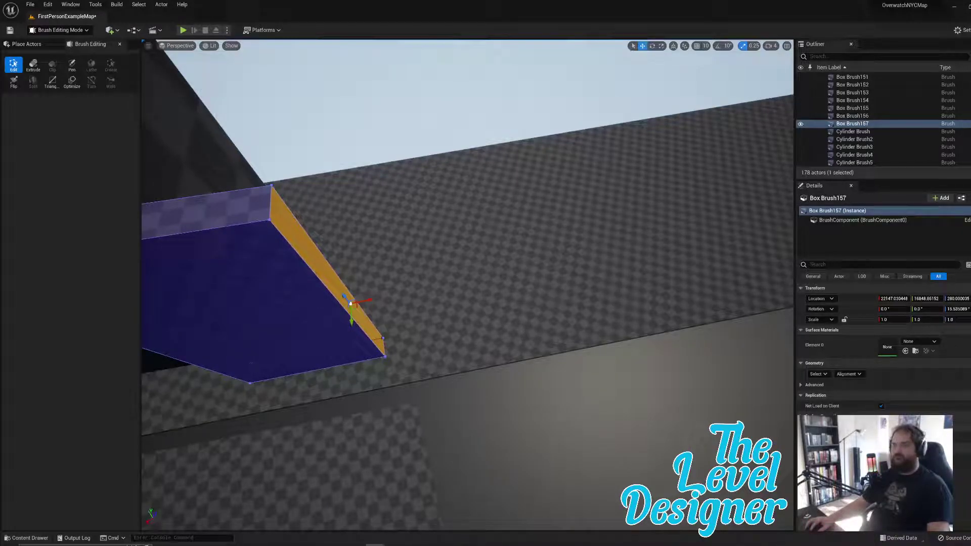
right_click_drag(295, 149, 335, 145)
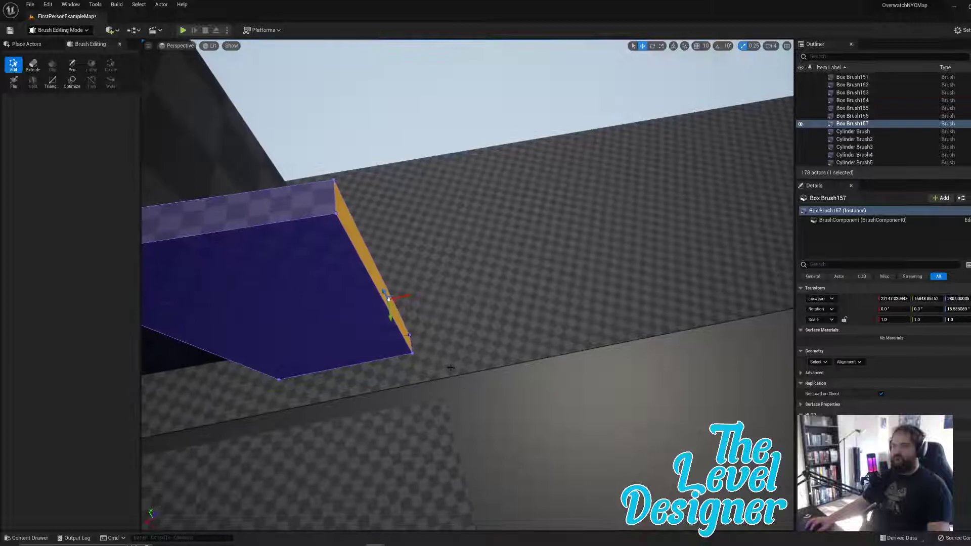
left_click_drag(407, 295, 700, 278)
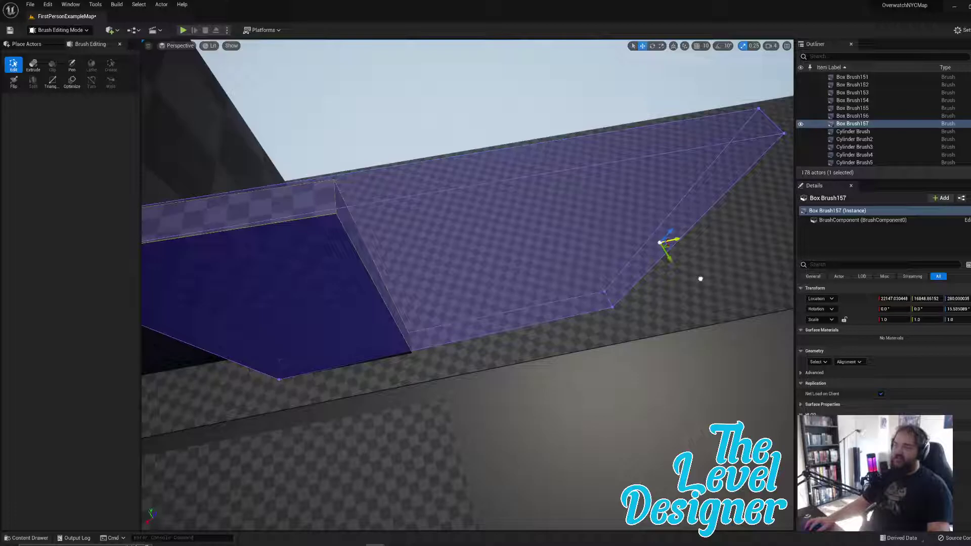
mouse_move(700, 278)
left_mouse_down()
mouse_move(672, 264)
mouse_move(676, 275)
left_mouse_up()
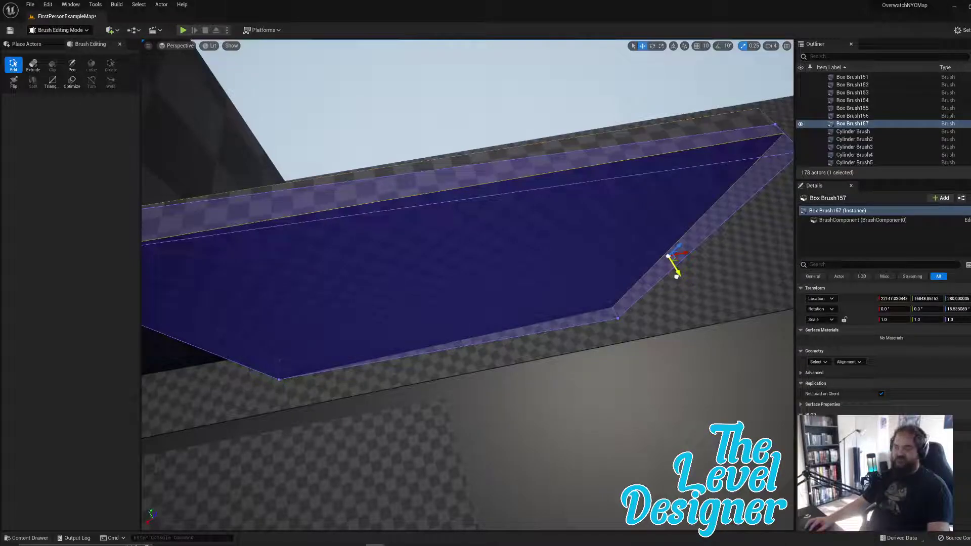
mouse_move(674, 276)
left_mouse_down()
mouse_move(670, 265)
mouse_move(670, 276)
left_mouse_up()
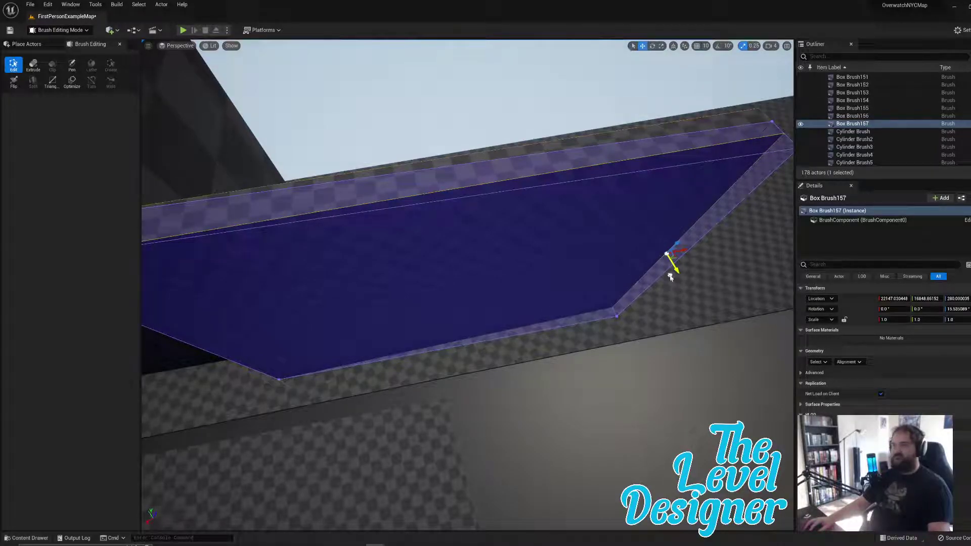
left_click_drag(670, 276, 670, 275)
Step: Select the end face of the large building block behind the wall and extend it along the sidewalk just past the wall's end
mouse_move(669, 273)
right_mouse_down()
mouse_move(591, 212)
mouse_move(511, 283)
mouse_move(453, 245)
right_mouse_up()
left_click(500, 218)
right_click_drag(501, 217, 506, 217)
left_click(498, 196)
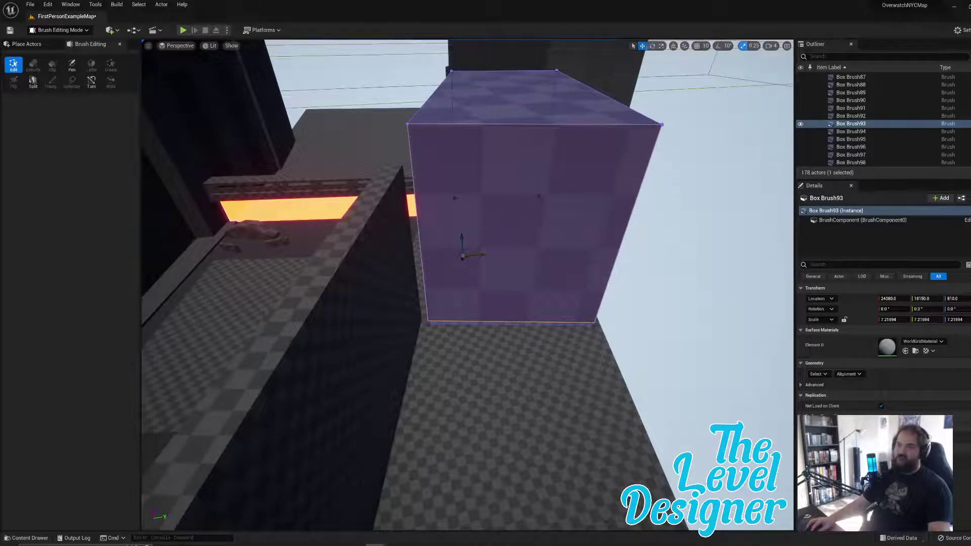
right_click_drag(498, 196, 500, 196)
left_click(589, 317)
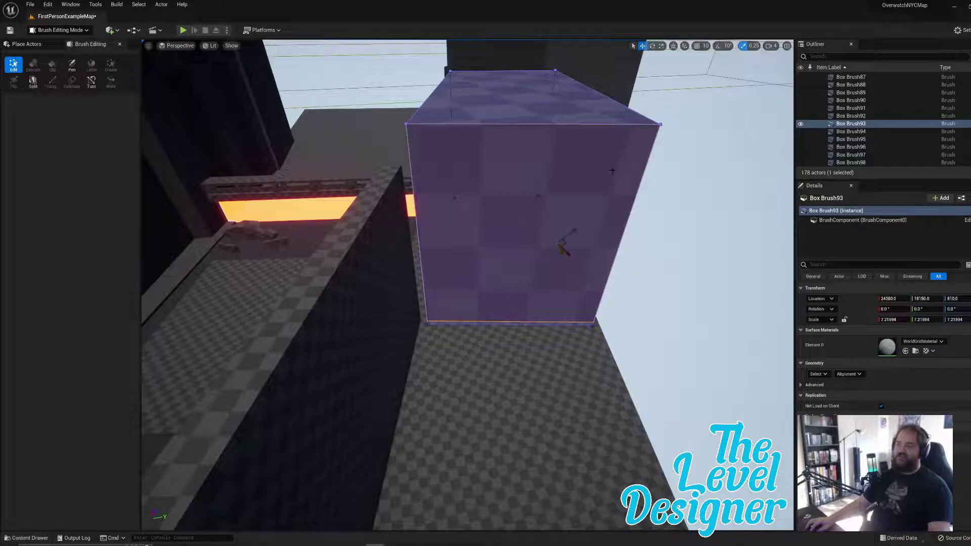
left_click(652, 129)
key("w")
mouse_move(590, 285)
right_mouse_down()
mouse_move(640, 300)
mouse_move(643, 269)
mouse_move(652, 445)
mouse_move(606, 242)
mouse_move(552, 222)
mouse_move(564, 167)
mouse_move(564, 313)
mouse_move(587, 281)
mouse_move(632, 286)
mouse_move(627, 298)
mouse_move(678, 299)
right_mouse_up()
key("q")
left_click(552, 222)
key("e")
key("s")
key("a")
right_click_drag(549, 288, 453, 210)
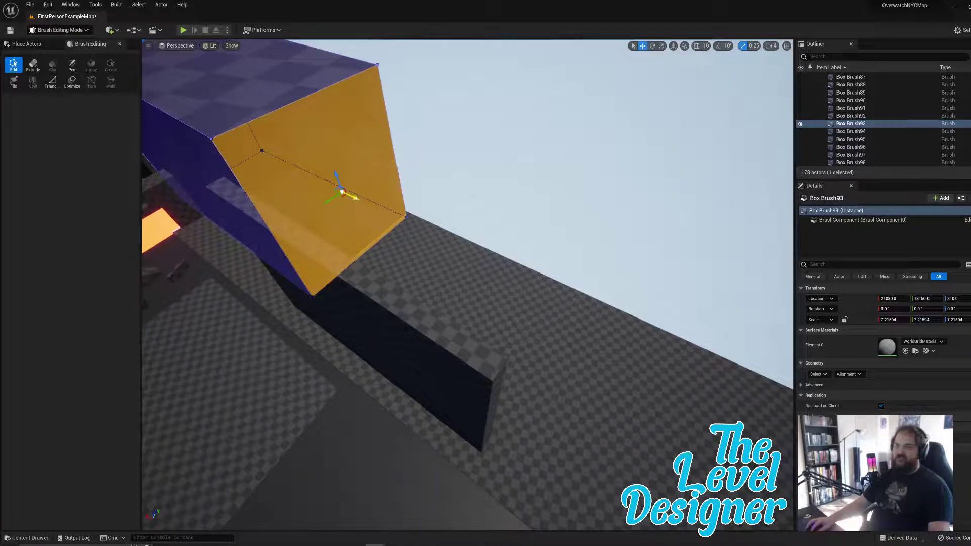
left_click_drag(342, 192, 561, 298)
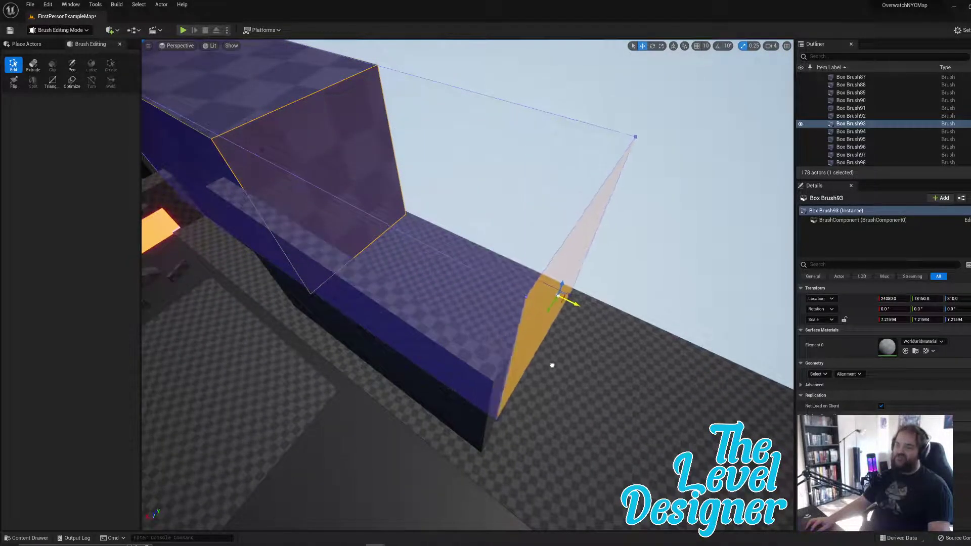
left_click_drag(552, 365, 574, 382)
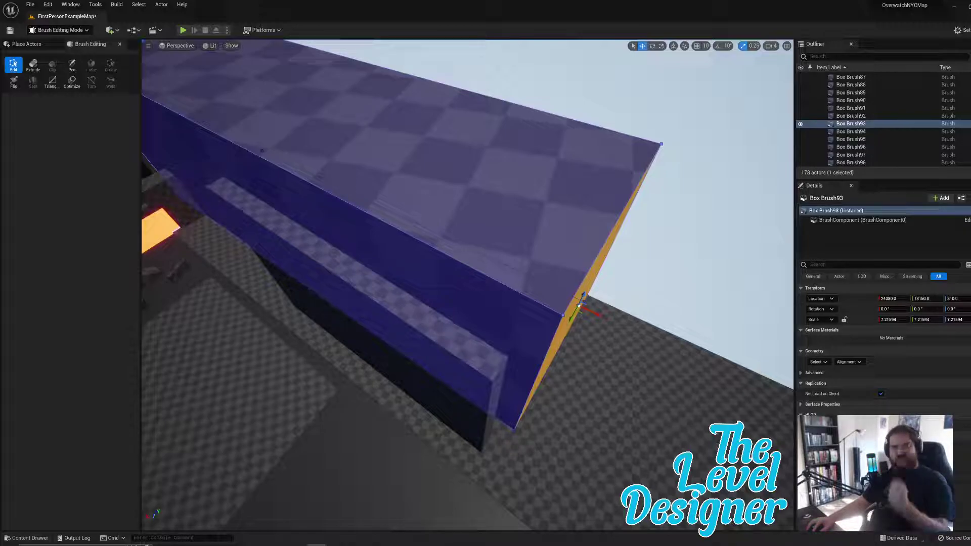
Step: Switch to the browser and open the Alamy MTV studio photo with the Lion King billboard in a new tab
left_click_drag(2, 232, 387, 144)
left_click(553, 145)
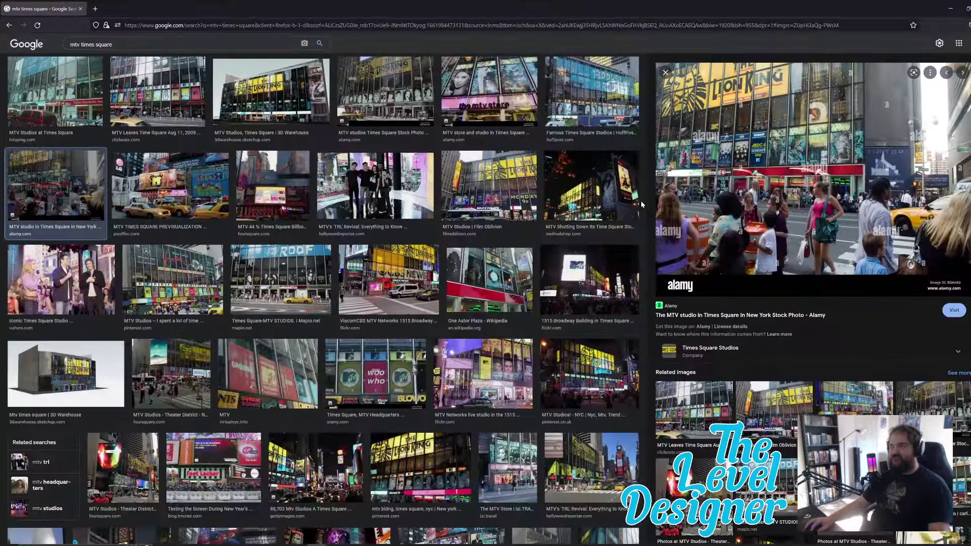
right_click(814, 165)
left_click(854, 253)
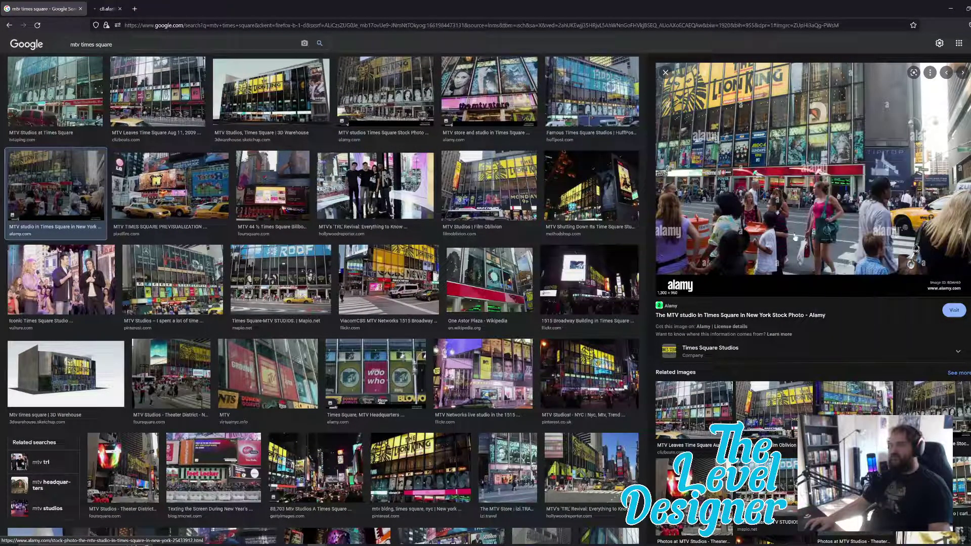
left_click(149, 6)
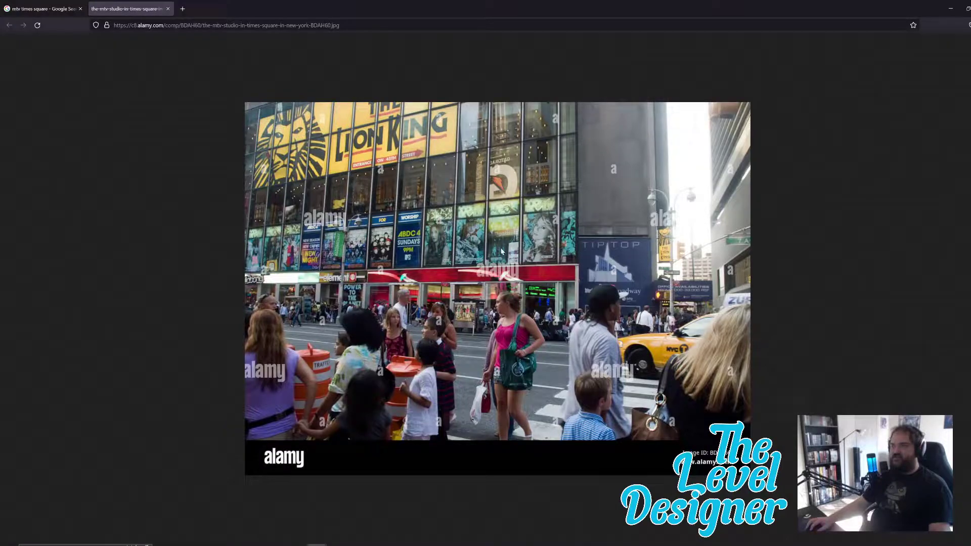
Step: Enlarge the Lion King billboard photo to examine the MTV studio facade, and return to the level in Unreal Editor
scroll(501, 251, "up", 3, "ctrl")
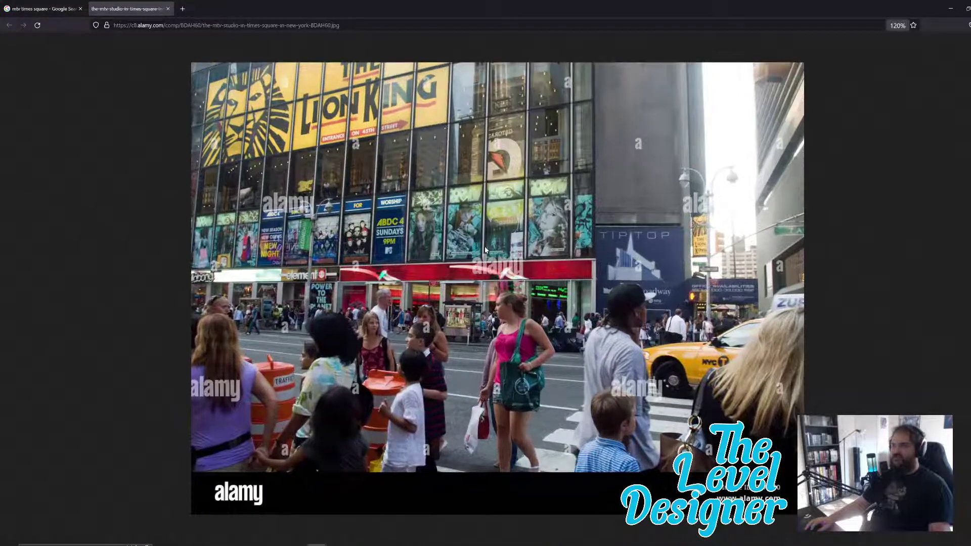
scroll(627, 219, "up", 1, "ctrl")
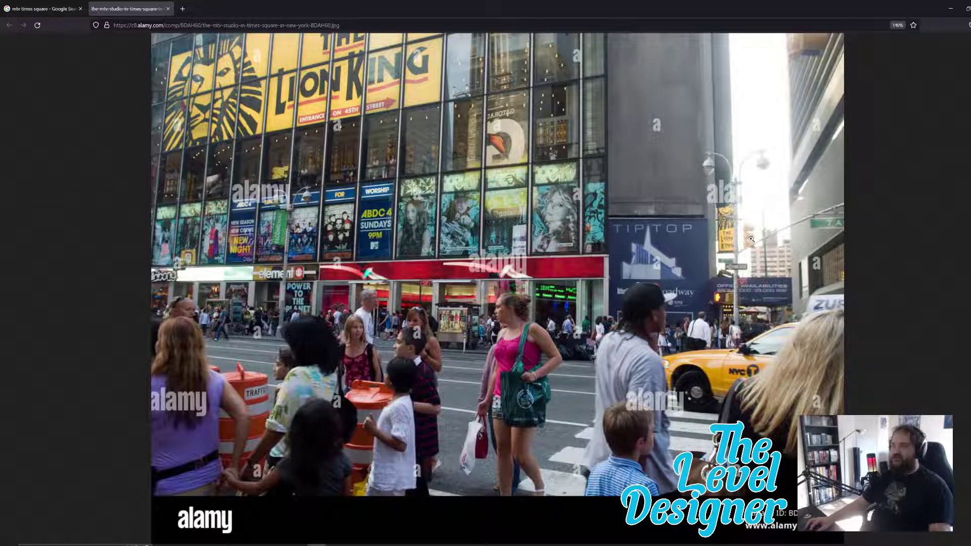
left_click_drag(572, 4, 0, 239)
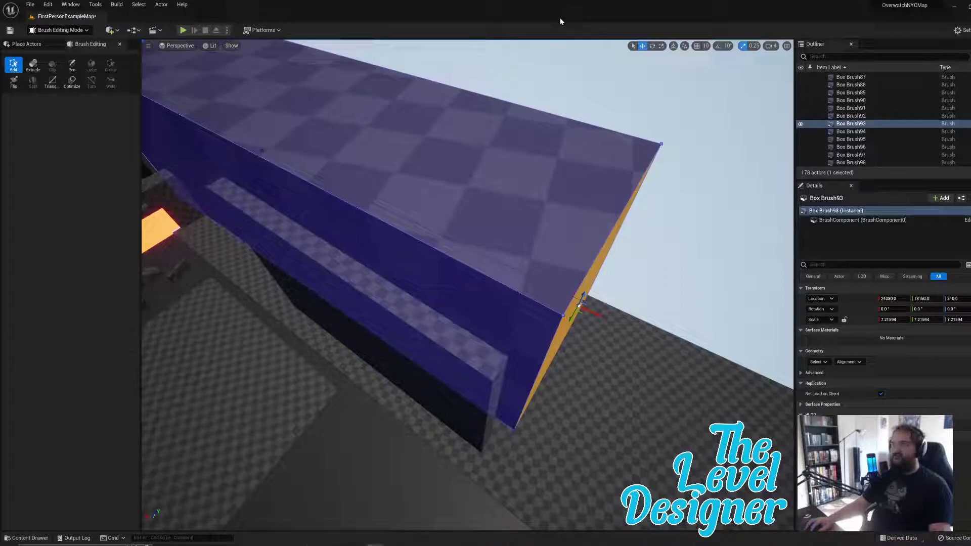
Step: Select the tall wall brush in front of the large building block and pick its narrow end face along the sidewalk
mouse_move(468, 285)
right_mouse_down()
mouse_move(510, 303)
mouse_move(526, 296)
mouse_move(515, 324)
mouse_move(485, 334)
right_mouse_up()
right_click_drag(430, 274, 394, 269)
mouse_move(467, 285)
right_mouse_down()
mouse_move(473, 273)
mouse_move(465, 323)
mouse_move(478, 283)
mouse_move(470, 265)
mouse_move(495, 227)
mouse_move(445, 283)
mouse_move(415, 294)
mouse_move(417, 276)
right_mouse_up()
right_click_drag(337, 294, 340, 295)
left_click(483, 319)
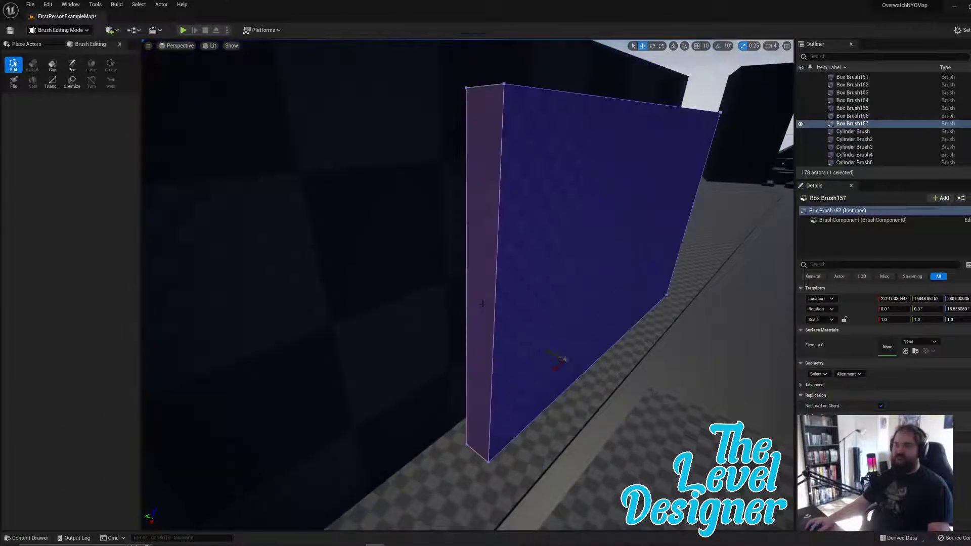
mouse_move(555, 181)
right_mouse_down()
mouse_move(526, 187)
mouse_move(536, 172)
mouse_move(555, 182)
right_mouse_up()
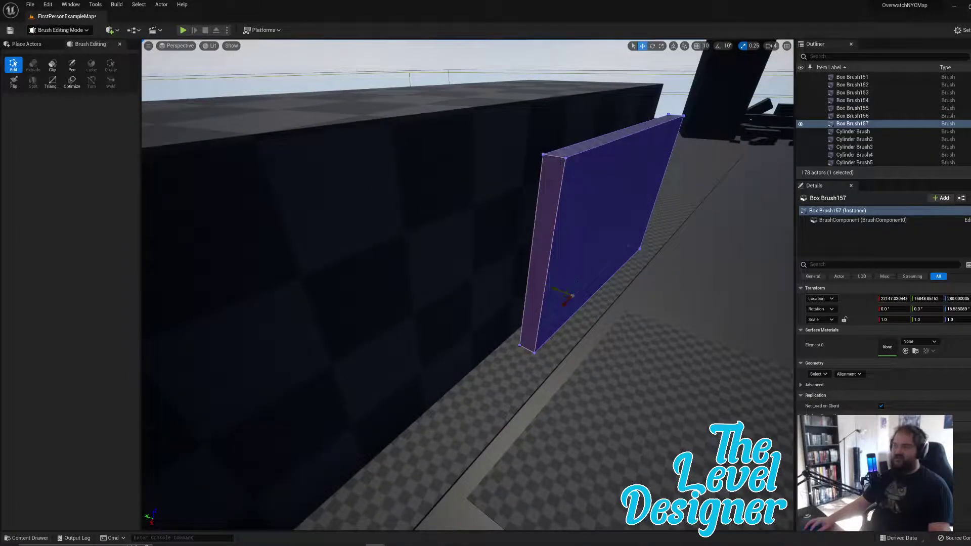
left_click(537, 272)
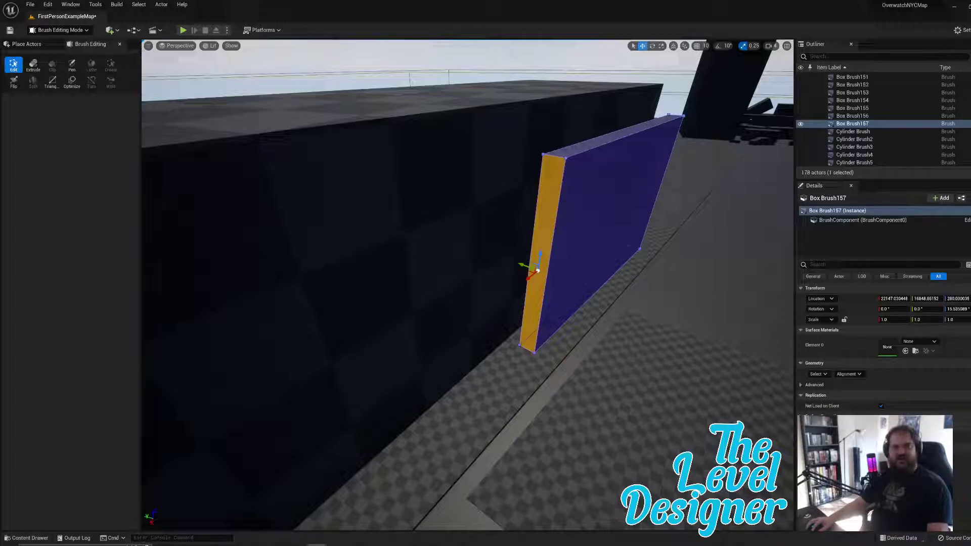
Step: Switch to the browser, examine the Viacom billboard street photo at 200% zoom, and return to Unreal Editor
left_click_drag(0, 225, 471, 81)
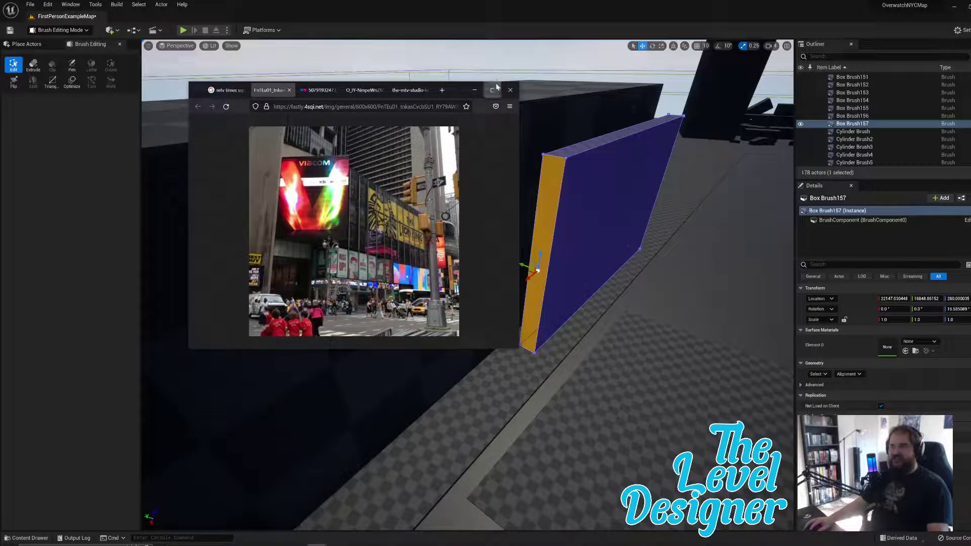
left_click(493, 87)
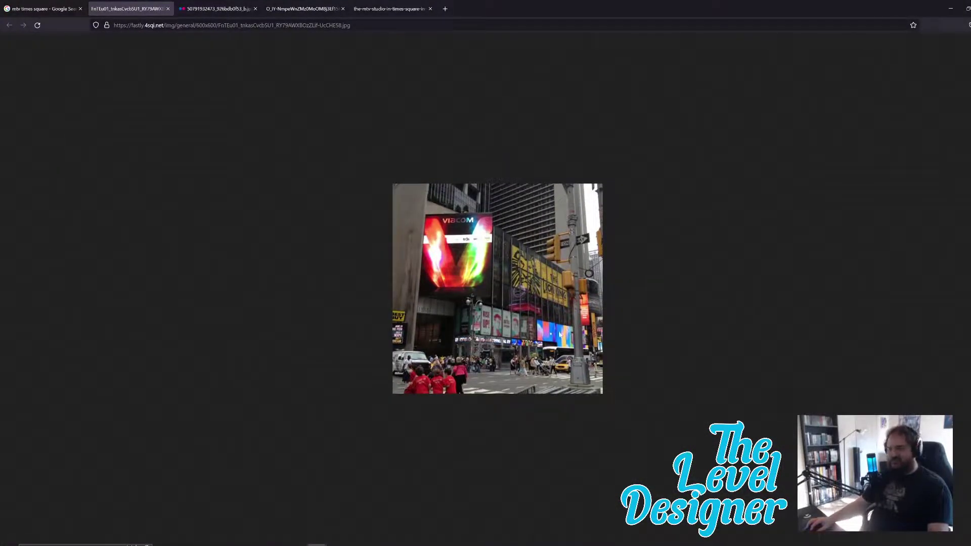
scroll(524, 329, "up", 6, "ctrl")
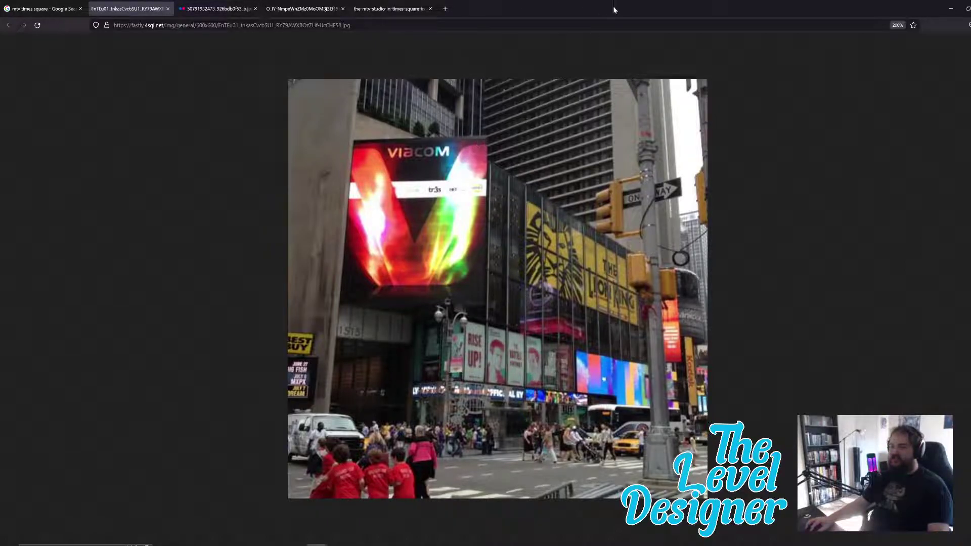
left_click_drag(615, 9, 1, 188)
Step: Select the wall brush's end face near the building block's corner and pull it back to shorten the wall slightly
mouse_move(467, 285)
right_mouse_down()
mouse_move(324, 299)
mouse_move(283, 334)
mouse_move(445, 324)
mouse_move(445, 295)
mouse_move(466, 263)
mouse_move(419, 276)
mouse_move(433, 271)
mouse_move(340, 243)
right_mouse_up()
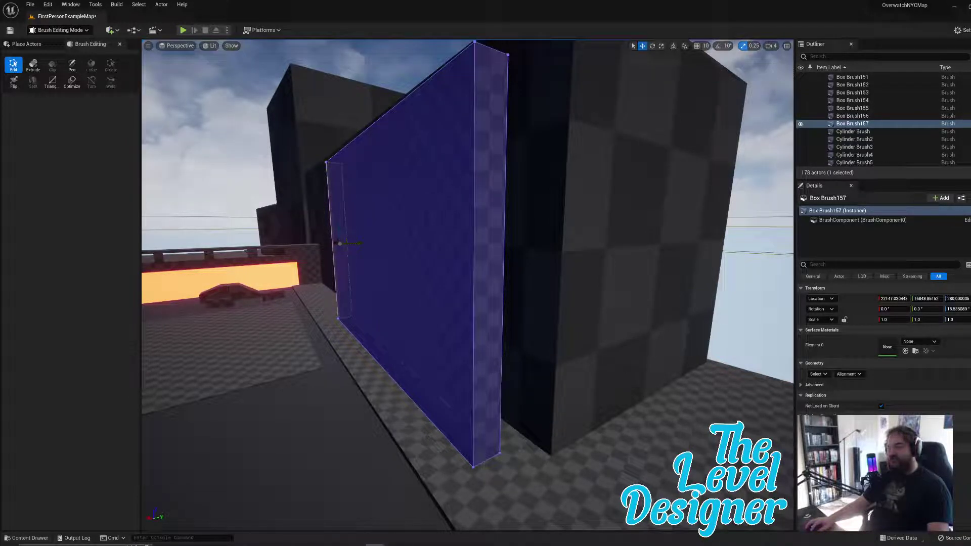
left_click(494, 258)
mouse_move(494, 281)
right_mouse_down()
mouse_move(608, 298)
mouse_move(539, 310)
right_mouse_up()
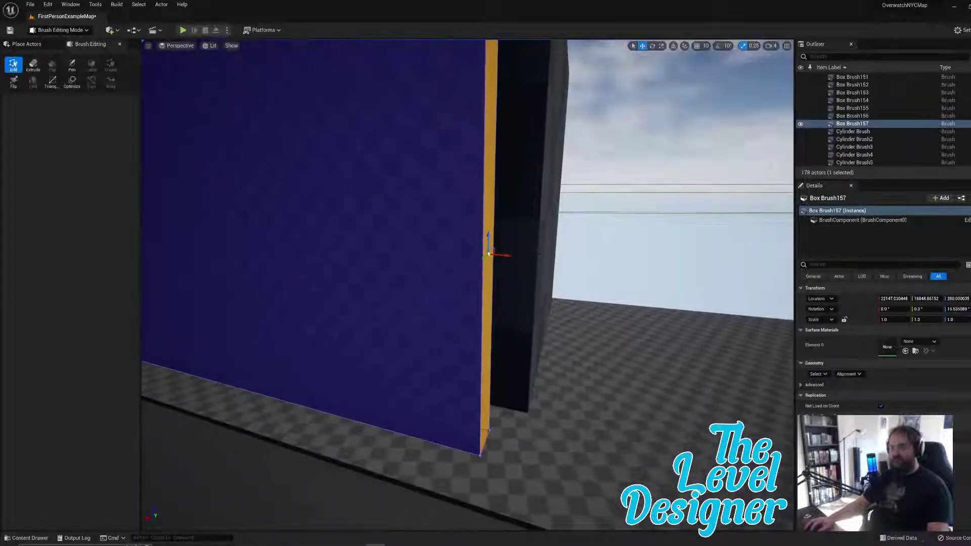
left_click_drag(510, 256, 459, 256)
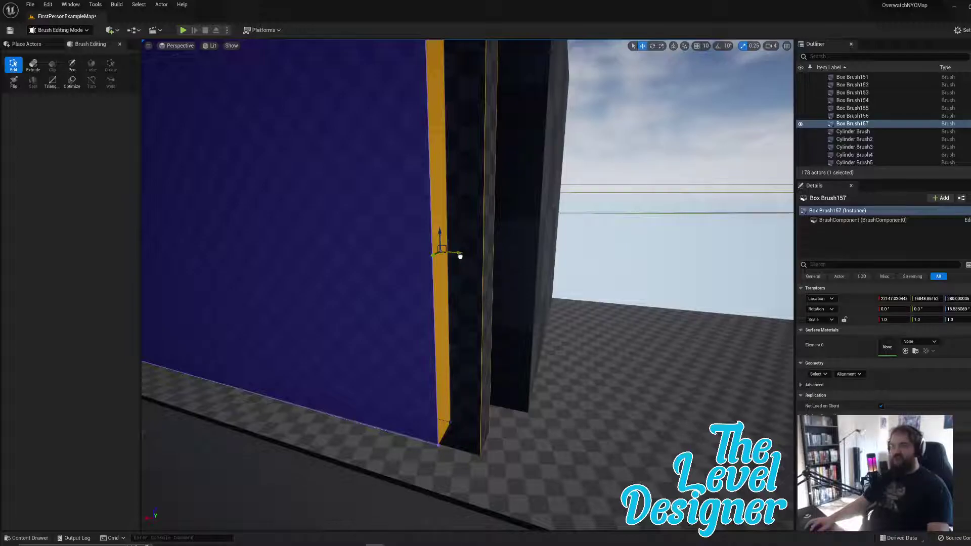
left_click_drag(460, 257, 460, 256)
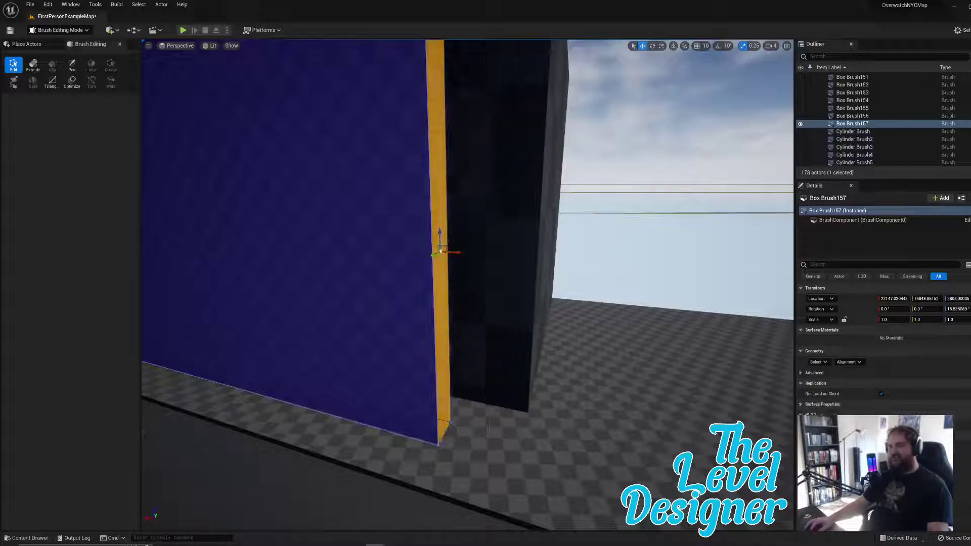
Step: Select the wall brush's opposite end face and extend it far along the sidewalk beside the building block
mouse_move(460, 257)
right_mouse_down()
mouse_move(384, 257)
mouse_move(273, 222)
mouse_move(364, 273)
mouse_move(349, 273)
mouse_move(405, 268)
right_mouse_up()
right_click_drag(333, 251, 344, 250)
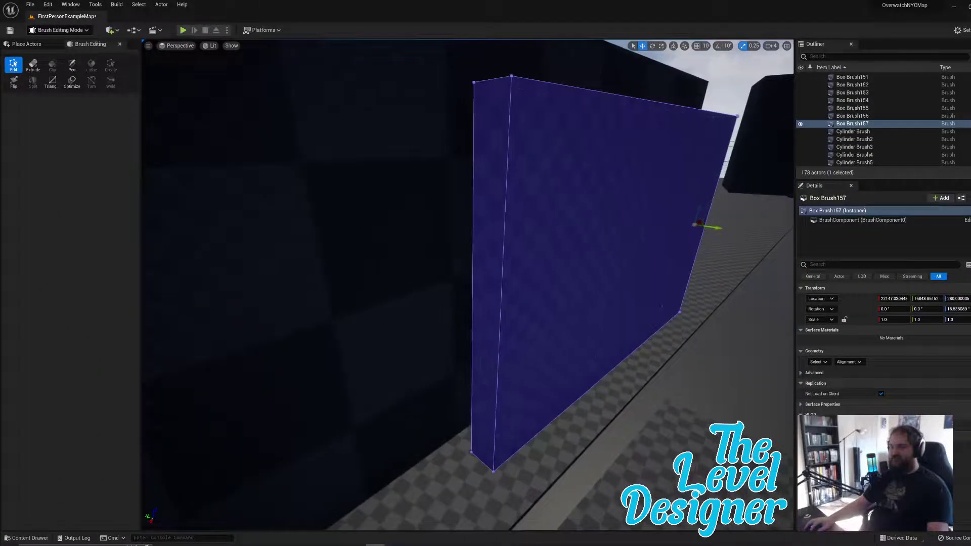
left_click(487, 221)
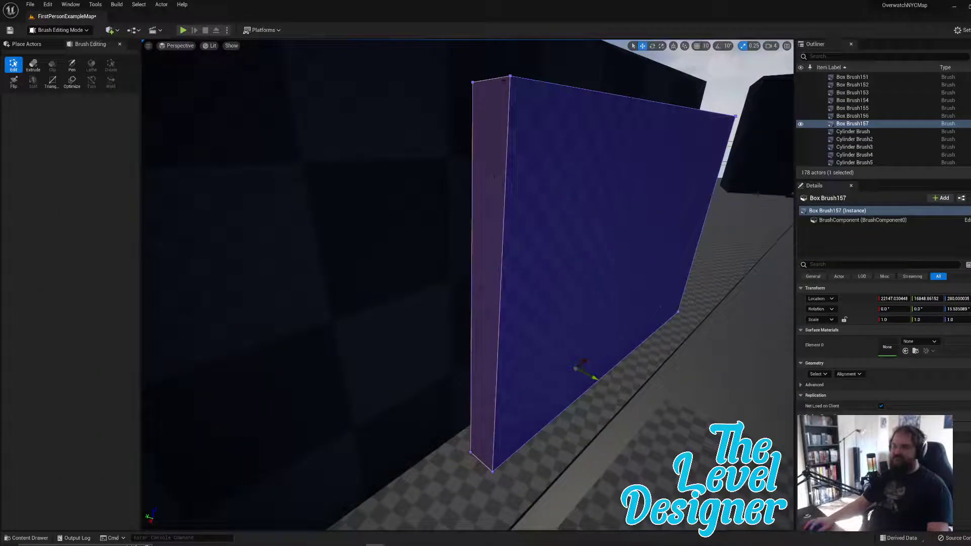
left_click(493, 131)
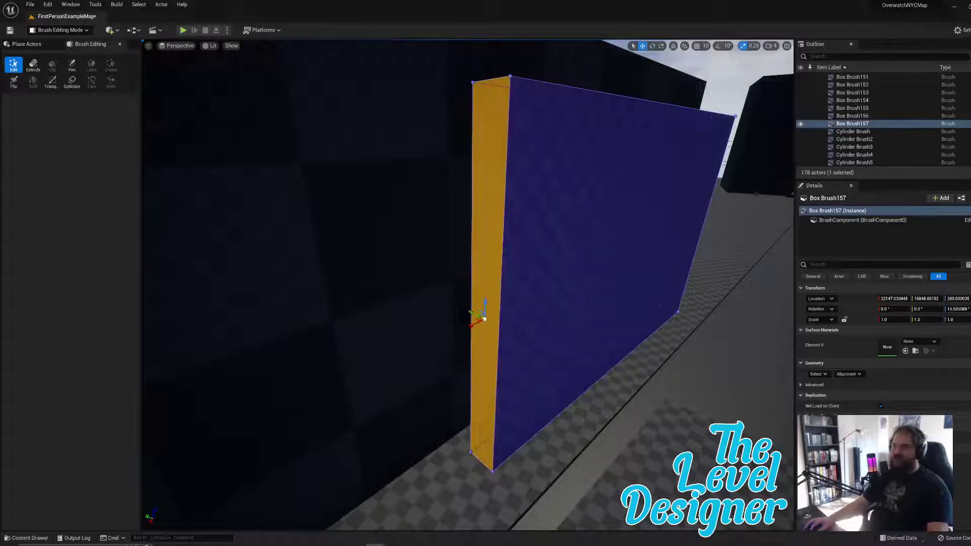
right_click_drag(493, 131, 400, 177)
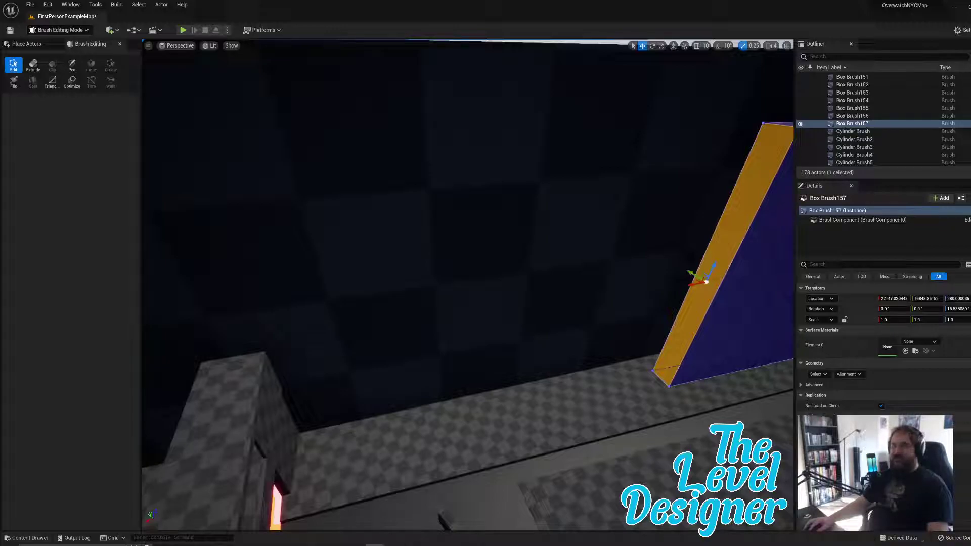
mouse_move(468, 286)
right_mouse_down()
mouse_move(443, 281)
mouse_move(501, 268)
mouse_move(541, 227)
right_mouse_up()
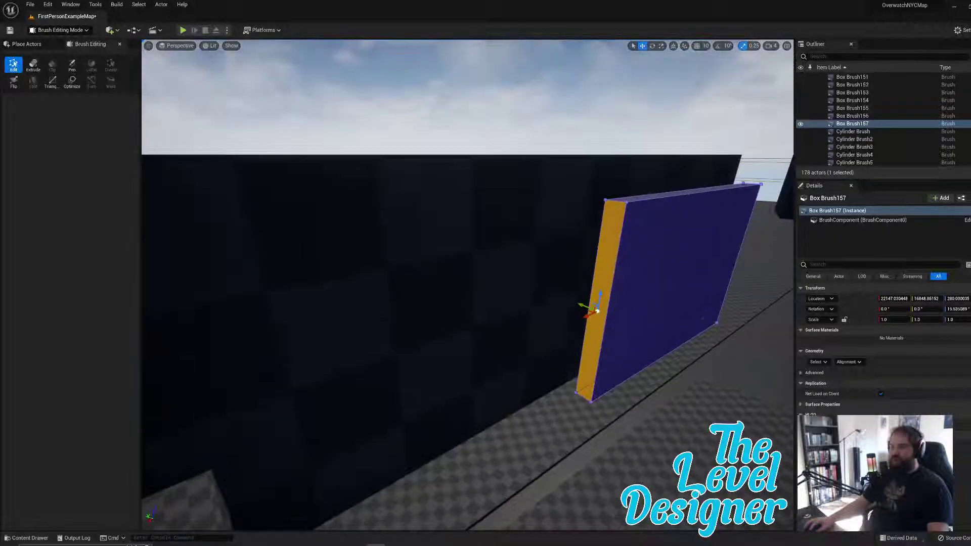
mouse_move(590, 310)
left_mouse_down("alt")
mouse_move(358, 399)
mouse_move(226, 427)
left_mouse_up("alt")
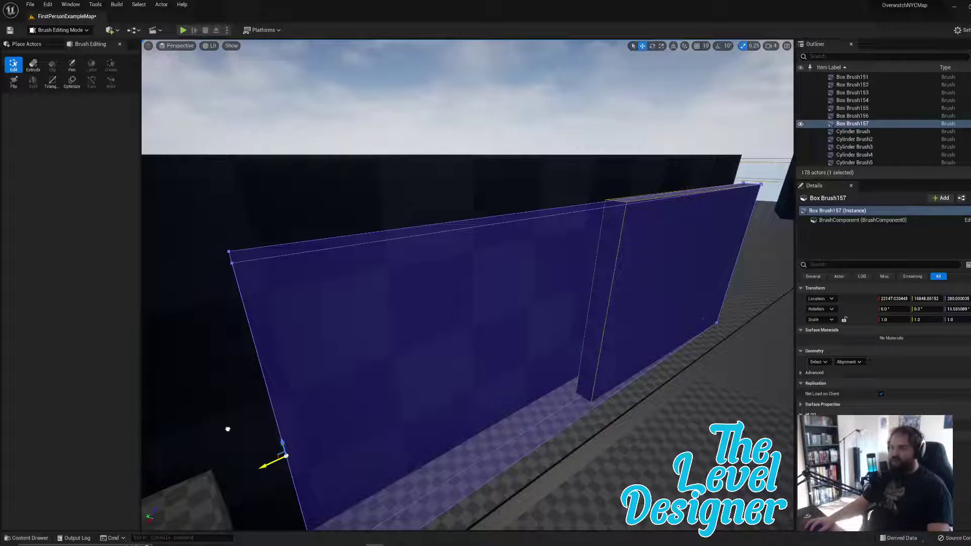
left_click_drag(228, 429, 228, 429)
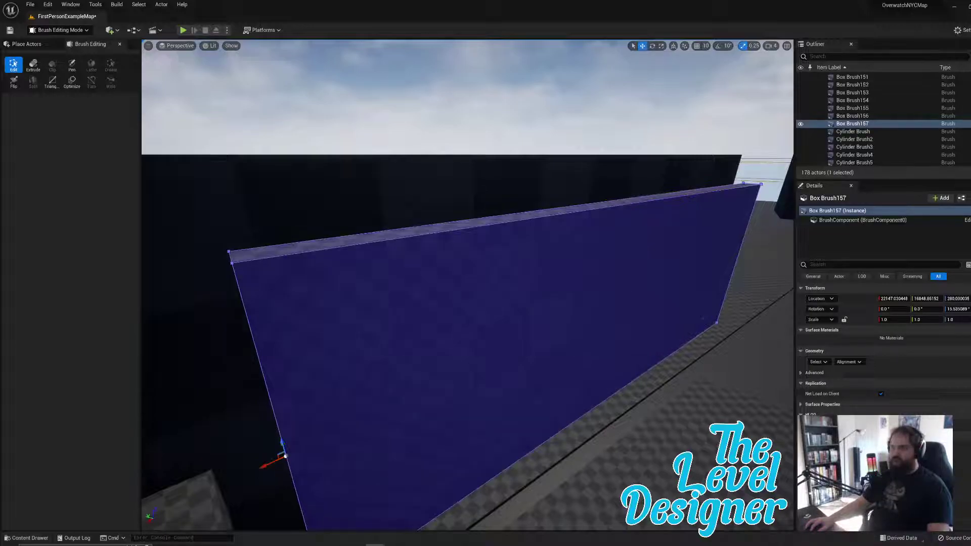
Step: Shift the extended end face sideways toward the building block in small moves, checking the wall's angle to the curb from above
right_click_drag(398, 388, 501, 455)
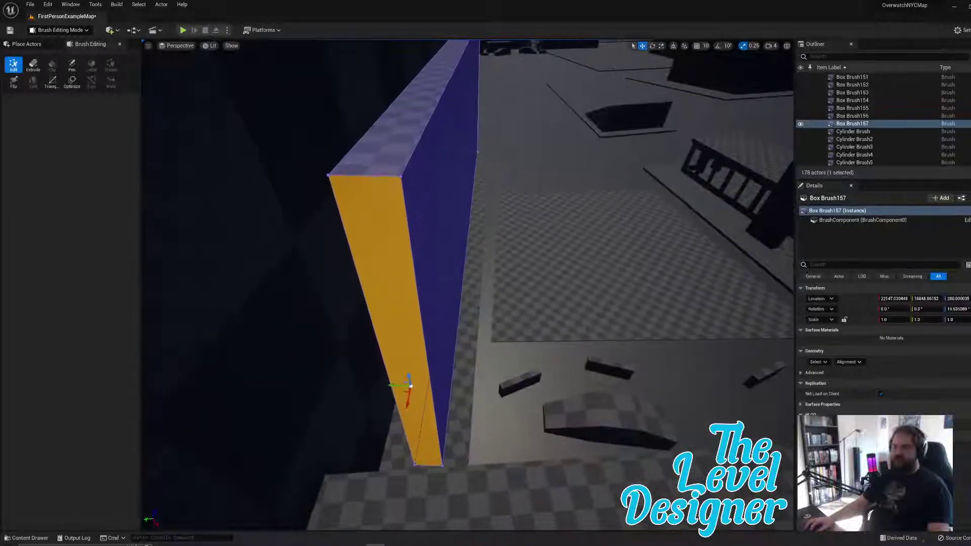
left_click_drag(401, 386, 371, 384, "alt")
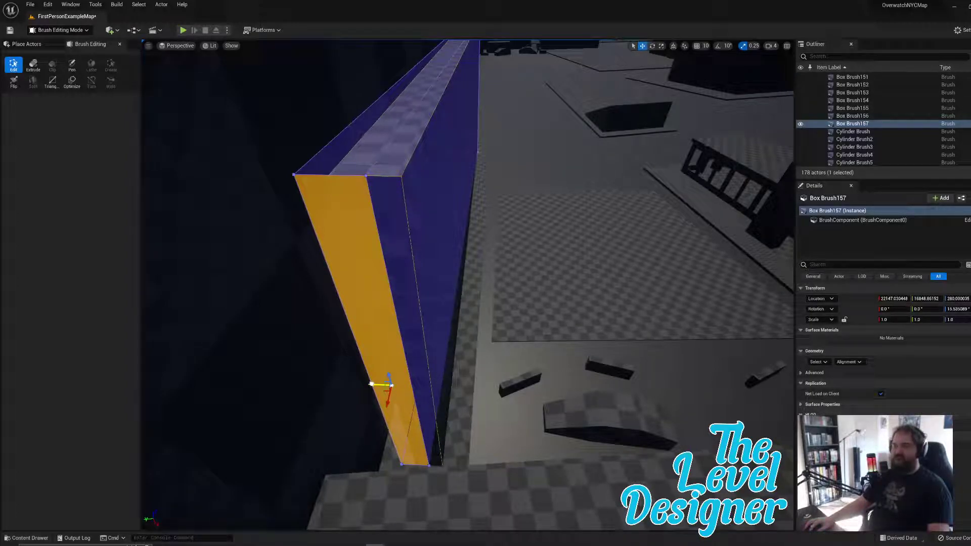
left_click_drag(371, 384, 371, 382)
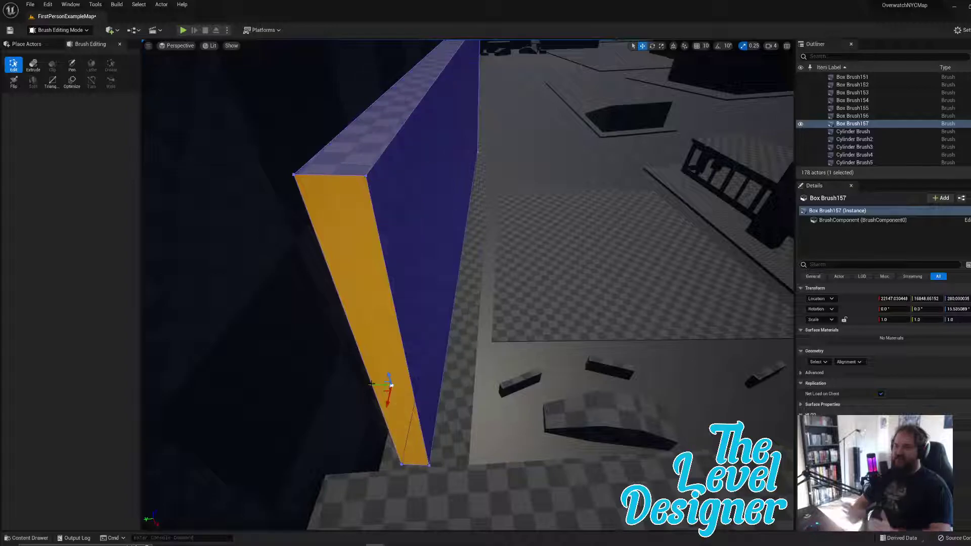
mouse_move(468, 285)
right_mouse_down()
mouse_move(476, 294)
mouse_move(445, 212)
mouse_move(482, 201)
right_mouse_up()
right_click_drag(468, 260, 468, 278)
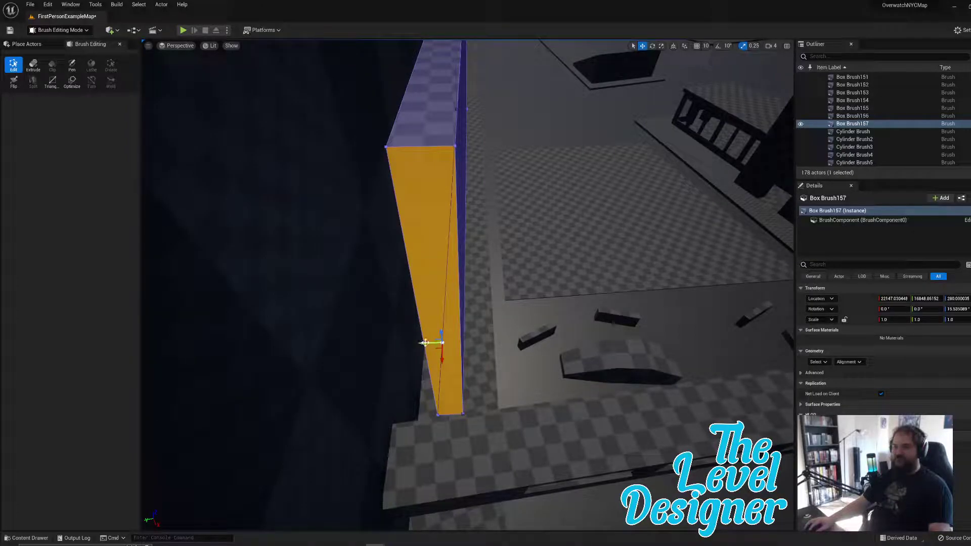
left_click_drag(424, 342, 411, 344)
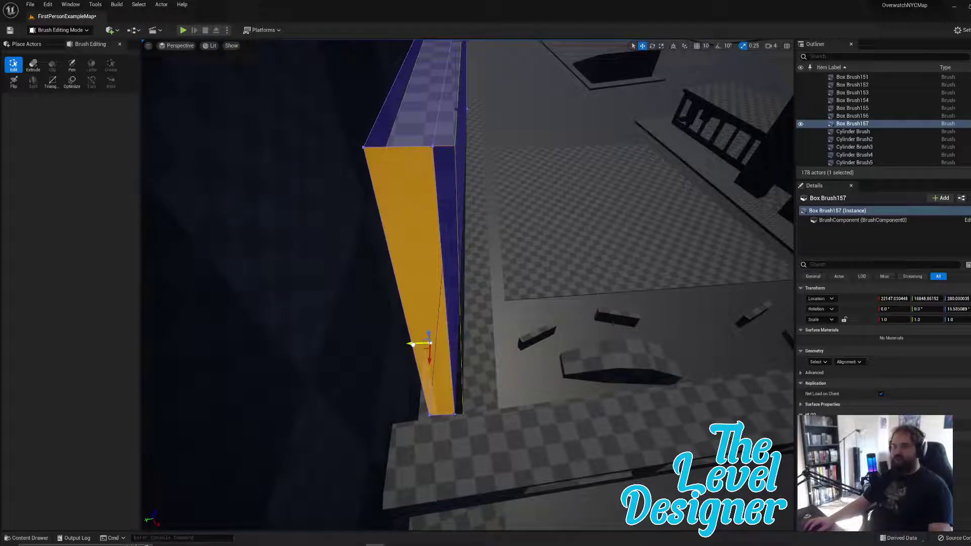
left_click_drag(413, 345, 411, 344)
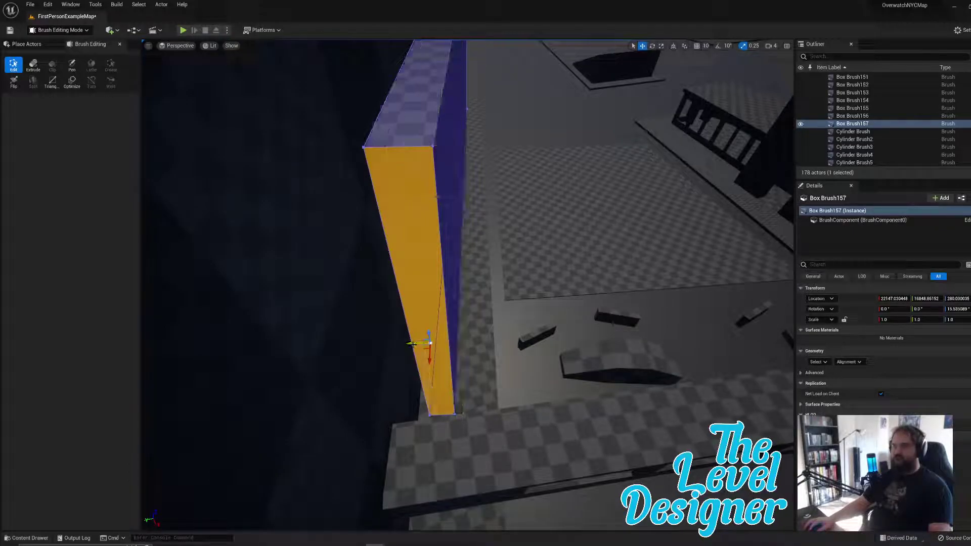
mouse_move(412, 344)
right_mouse_down()
mouse_move(392, 238)
mouse_move(361, 213)
mouse_move(384, 384)
mouse_move(389, 344)
mouse_move(474, 441)
right_mouse_up()
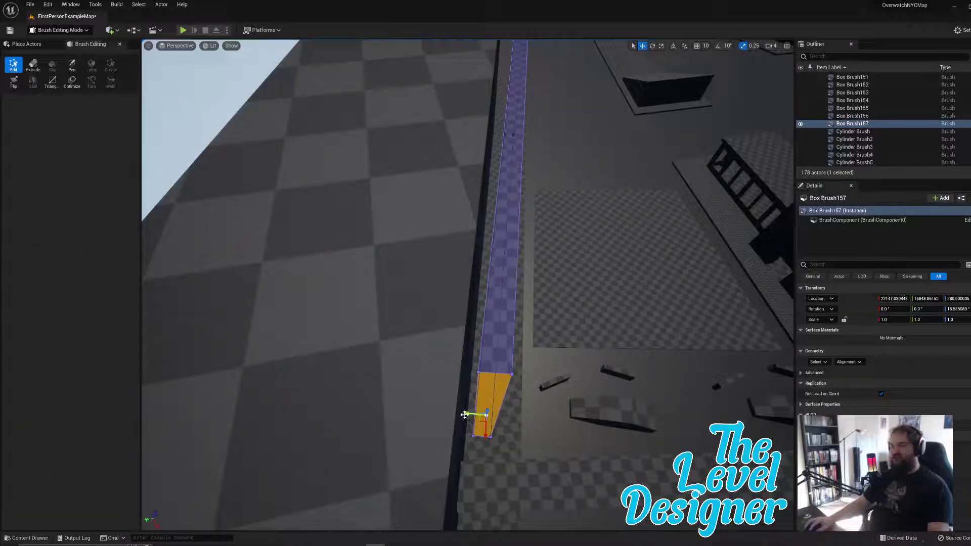
mouse_move(510, 328)
right_mouse_down()
mouse_move(497, 381)
mouse_move(453, 356)
mouse_move(498, 354)
right_mouse_up()
mouse_move(458, 399)
left_mouse_down()
mouse_move(484, 401)
mouse_move(457, 400)
left_mouse_up()
Step: Select the wall's end face near the building block's corner and shift it sideways toward the block
mouse_move(458, 399)
right_mouse_down()
mouse_move(458, 243)
mouse_move(526, 228)
mouse_move(415, 323)
mouse_move(430, 316)
mouse_move(298, 352)
right_mouse_up()
left_click(451, 384)
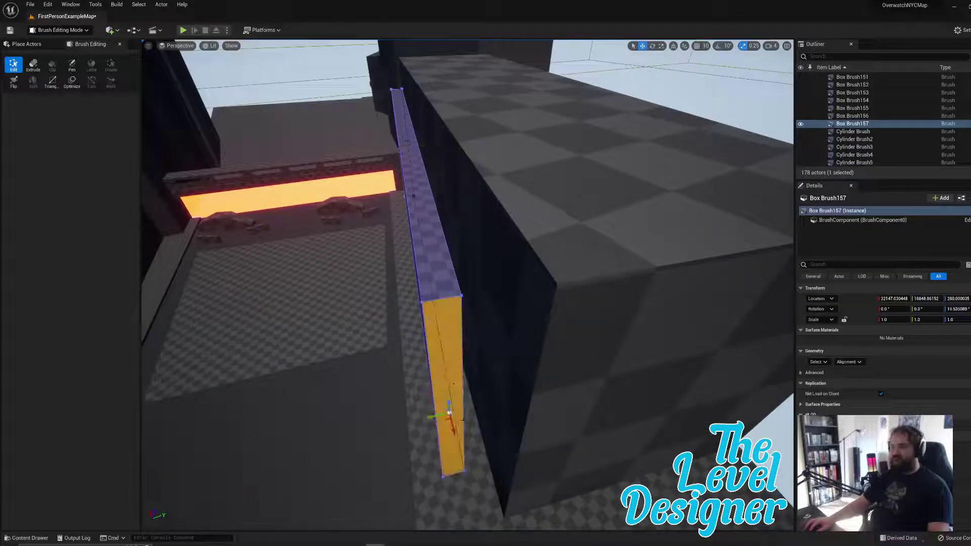
left_click_drag(431, 419, 447, 418)
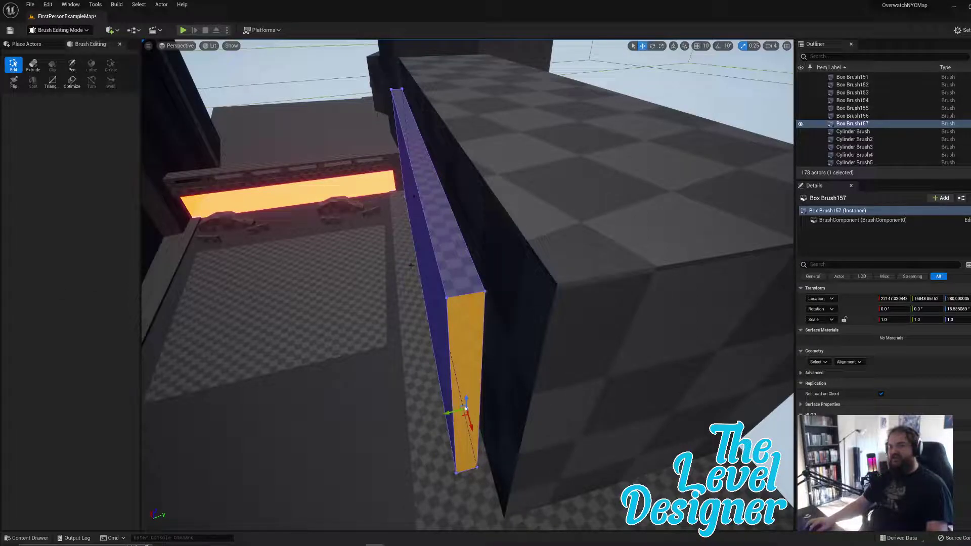
Step: Select the wall brush's long back face and push it into the building block to thicken the wall
right_click_drag(410, 265, 451, 269)
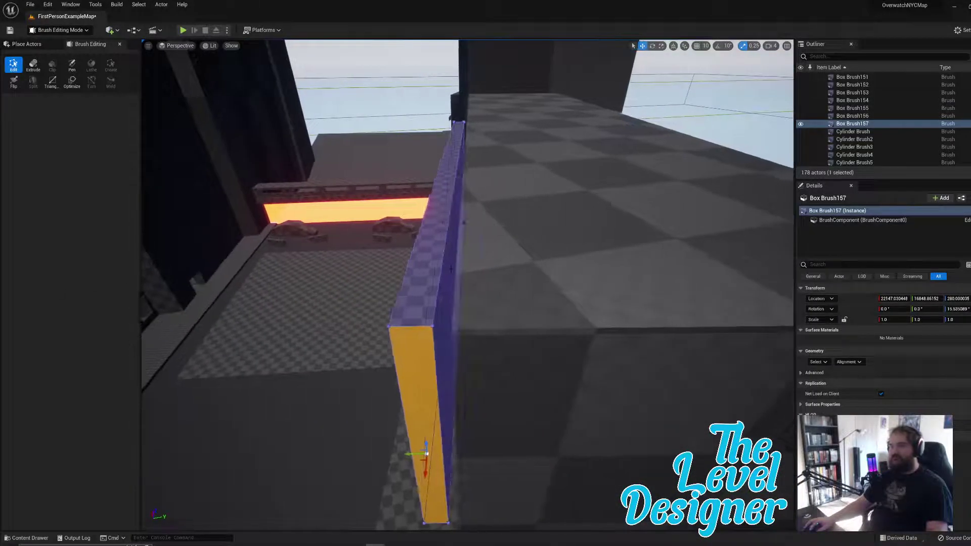
left_click(452, 268)
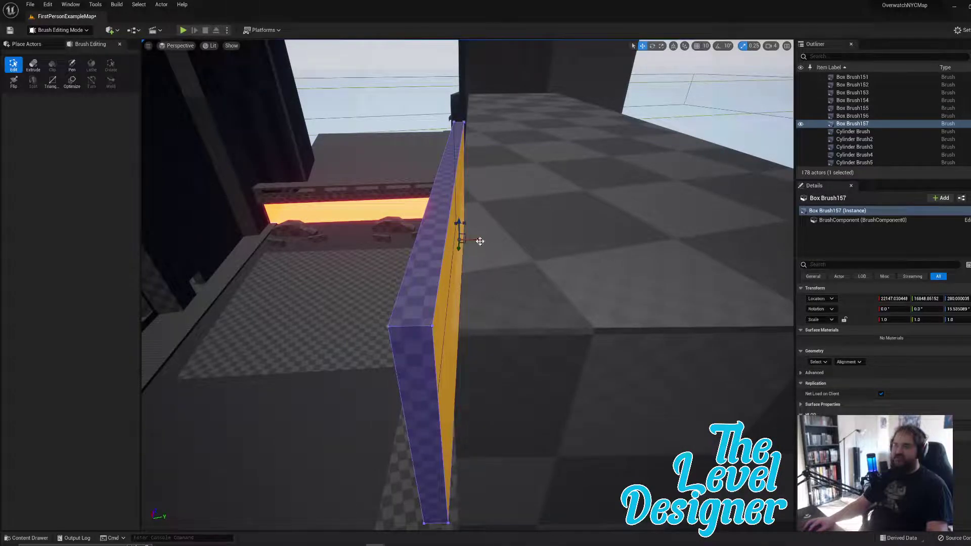
left_click_drag(480, 242, 512, 243)
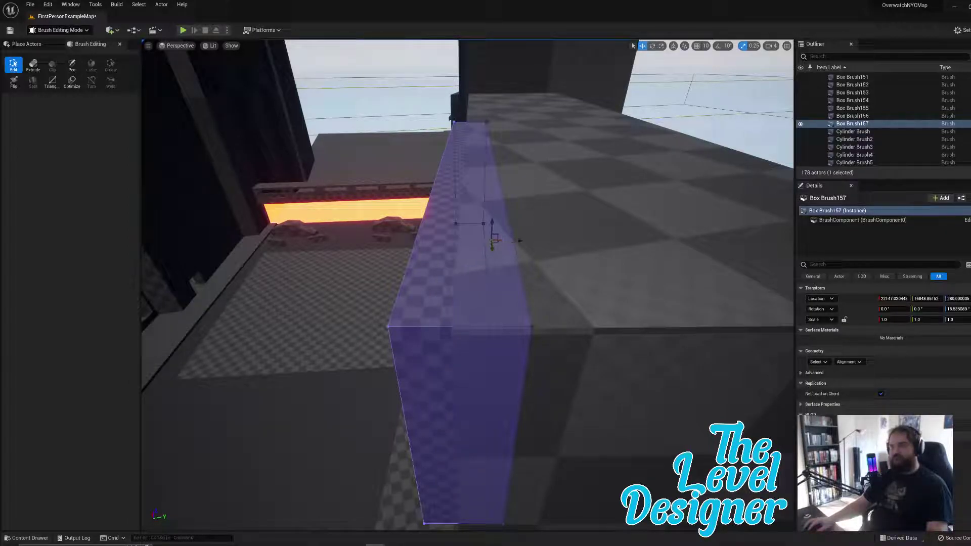
Step: Select the thickened wall's end face near the building block's corner and pull it back to shorten the wall slightly
mouse_move(510, 266)
right_mouse_down()
mouse_move(546, 247)
mouse_move(556, 225)
mouse_move(478, 215)
mouse_move(469, 219)
mouse_move(491, 225)
mouse_move(470, 230)
mouse_move(357, 182)
right_mouse_up()
left_click(523, 235)
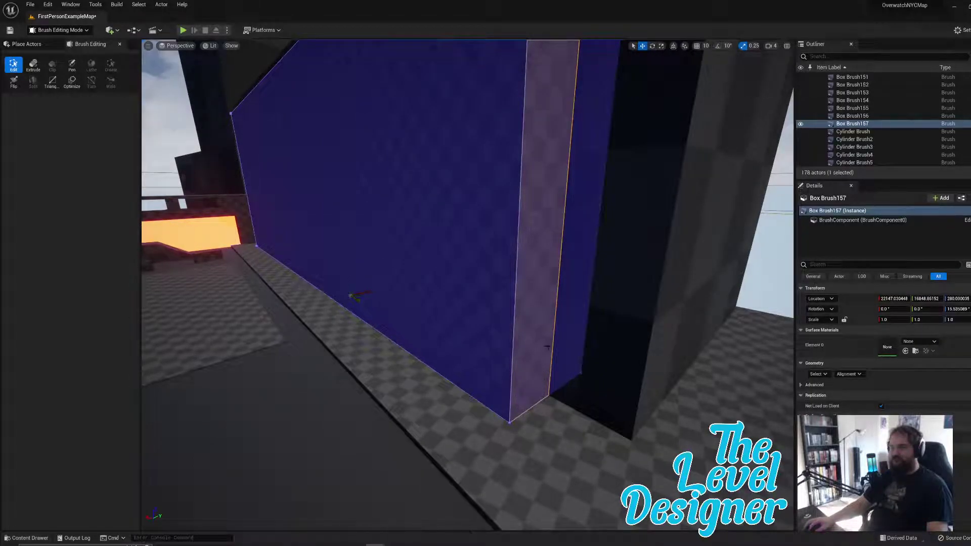
right_click_drag(516, 406, 517, 162)
left_click(551, 362)
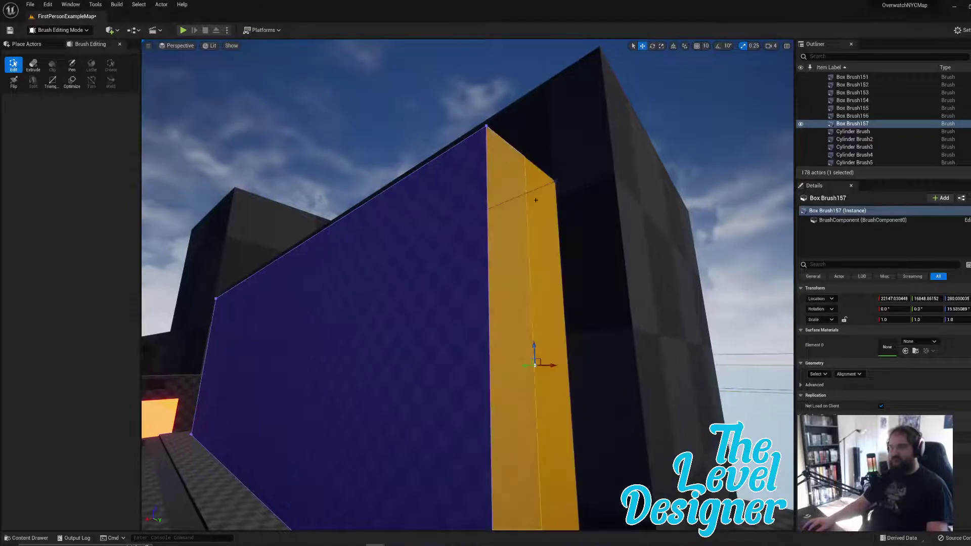
left_click_drag(553, 366, 530, 363, "ctrl")
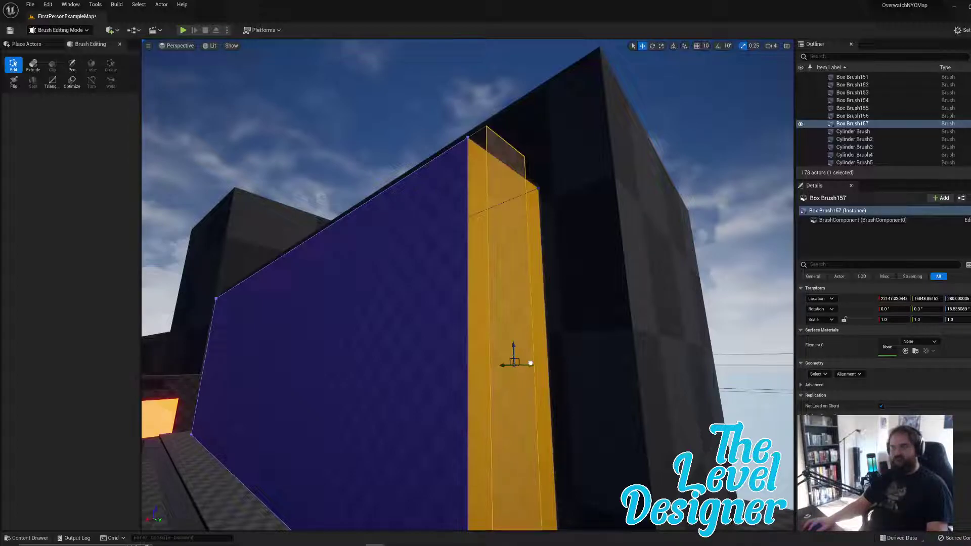
Step: Select the wall brush's underside face and pull it down to ground level, inspect the extended wall, and deselect the brush
mouse_move(528, 364)
right_mouse_down()
mouse_move(470, 455)
mouse_move(589, 448)
mouse_move(556, 440)
mouse_move(445, 339)
mouse_move(471, 384)
mouse_move(436, 425)
right_mouse_up()
left_click(392, 345)
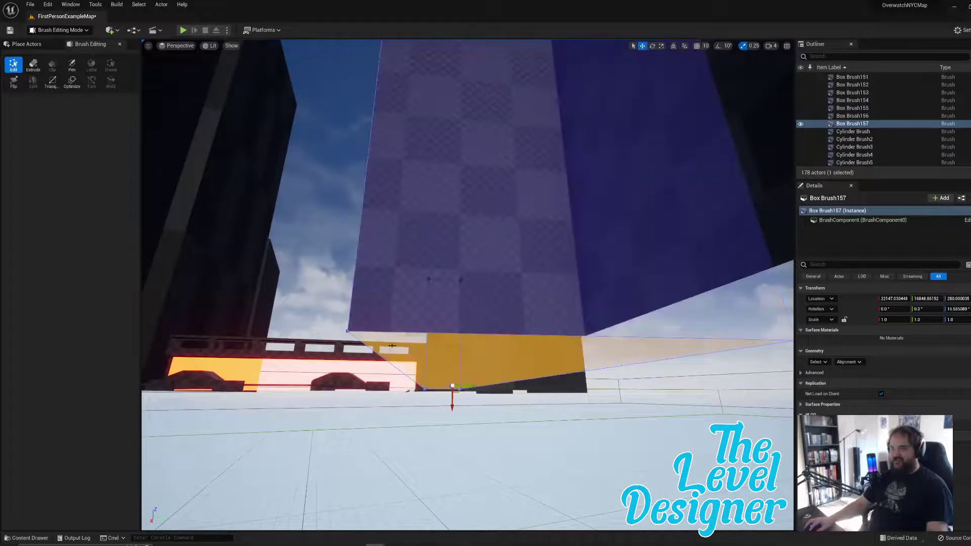
left_click_drag(453, 404, 451, 411)
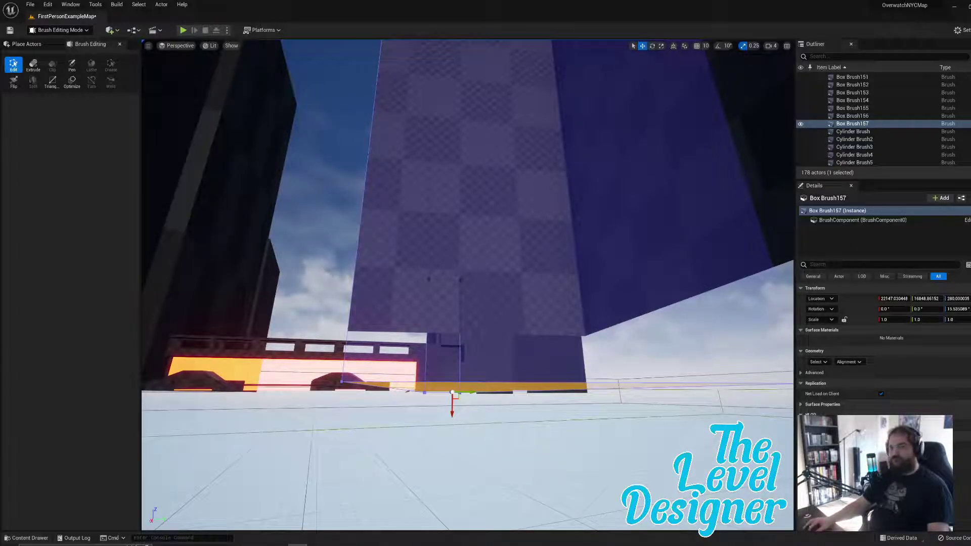
mouse_move(461, 280)
right_mouse_down()
mouse_move(586, 273)
mouse_move(567, 253)
mouse_move(602, 256)
mouse_move(574, 268)
right_mouse_up()
right_click_drag(423, 262, 417, 259)
right_click(572, 258)
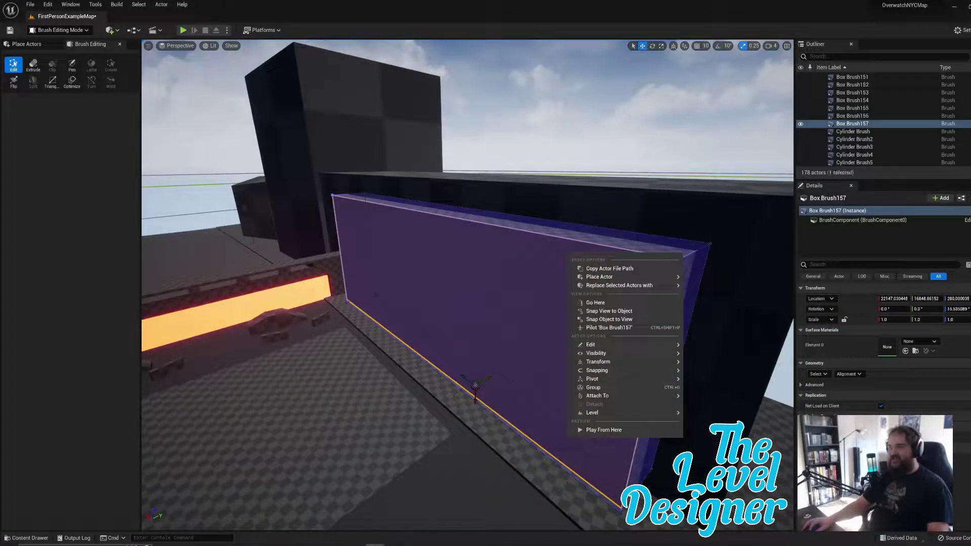
left_click(583, 162)
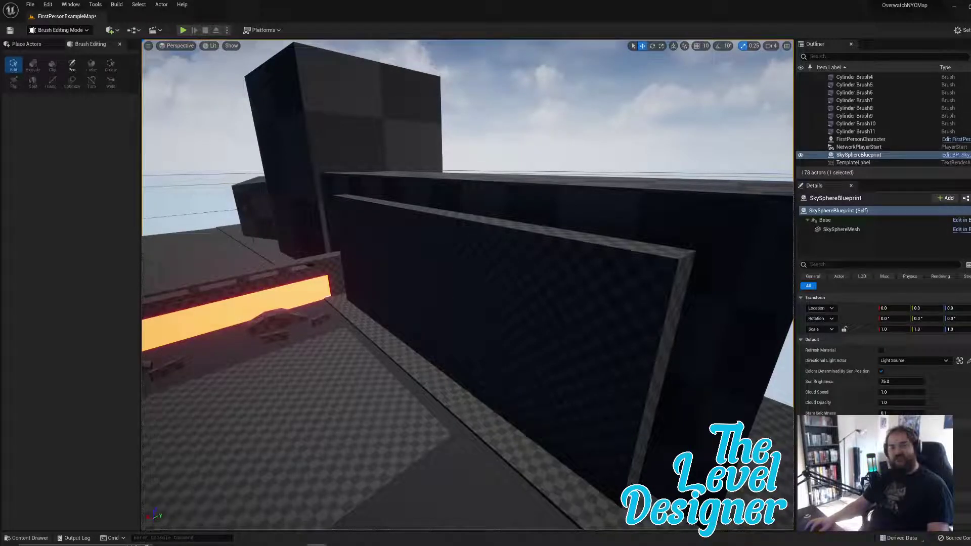
Step: Switch to the browser and examine the enlarged MTV studio reference photo for the facade's glass grid, sign bands and storefront row
left_click_drag(1, 217, 507, 181)
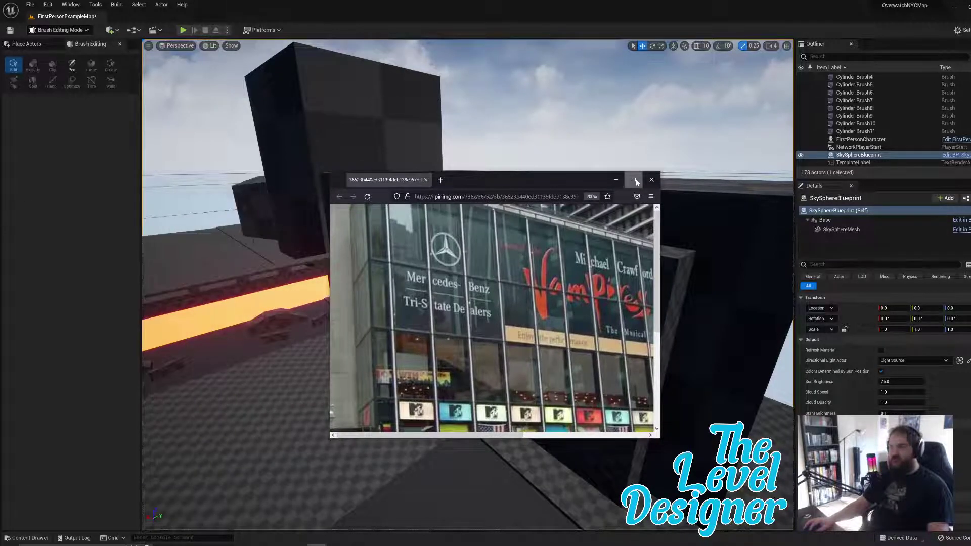
left_click(635, 180)
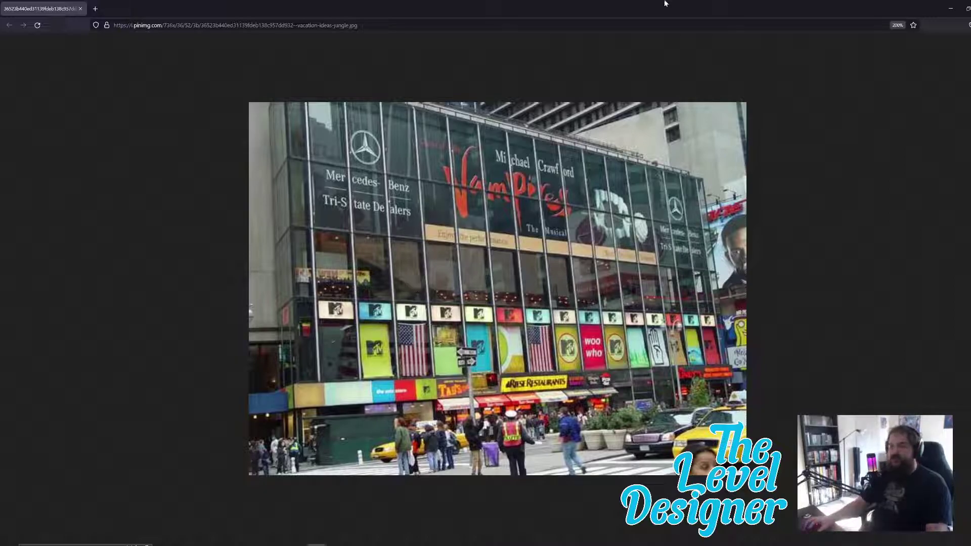
left_click_drag(667, 11, 0, 180)
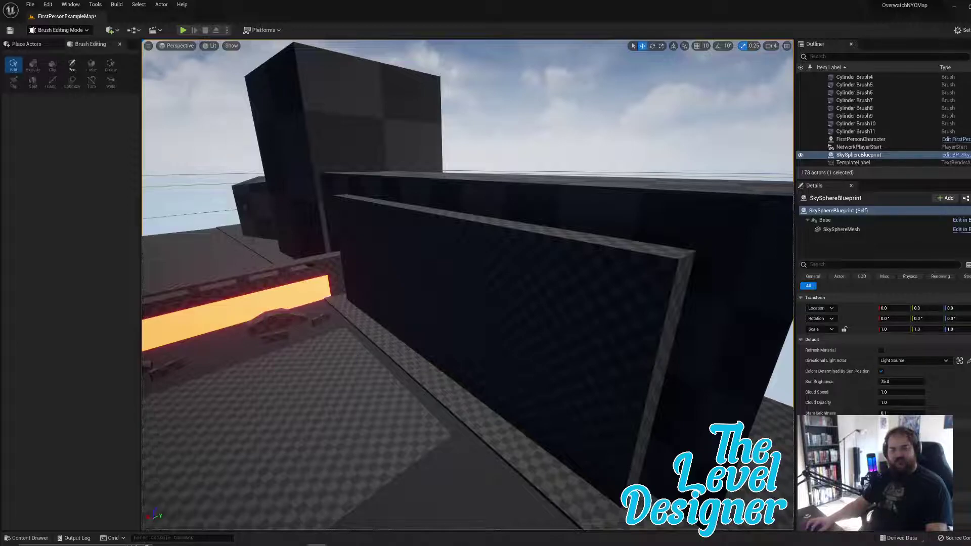
Step: Examine the remaining Times Square photos in the browser, enlarging them to study the building's corner screen, facade bands and street-level storefronts
key("alt+Tab")
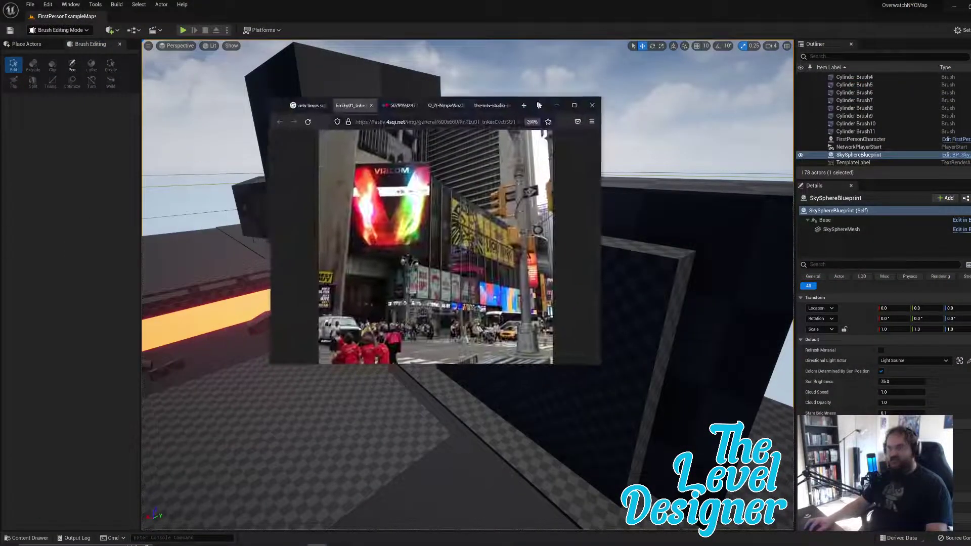
left_click(573, 106)
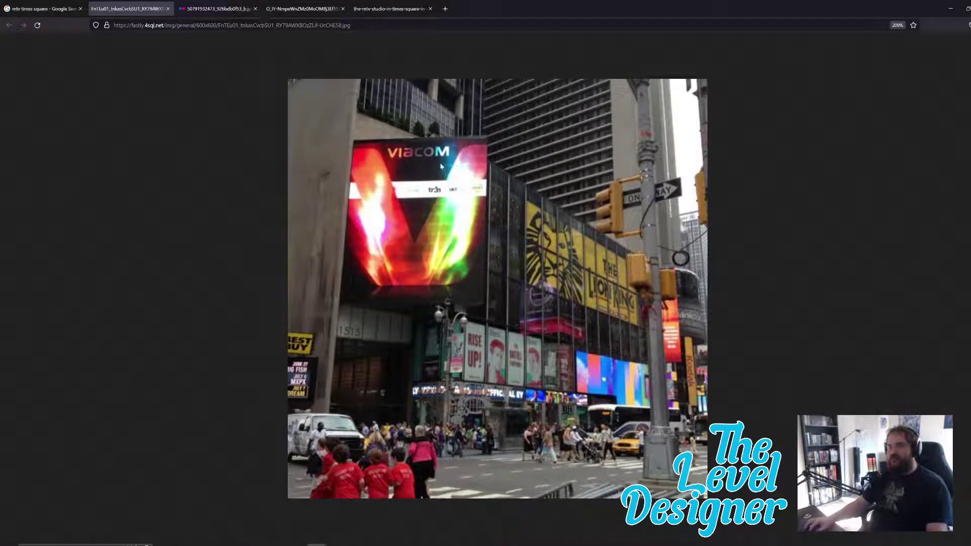
left_click(215, 8)
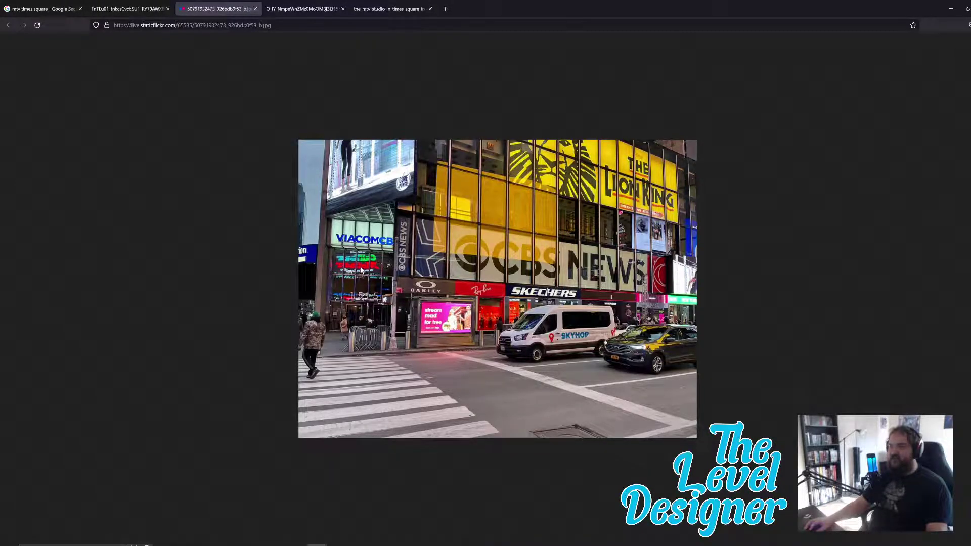
scroll(362, 270, "up", 5, "ctrl")
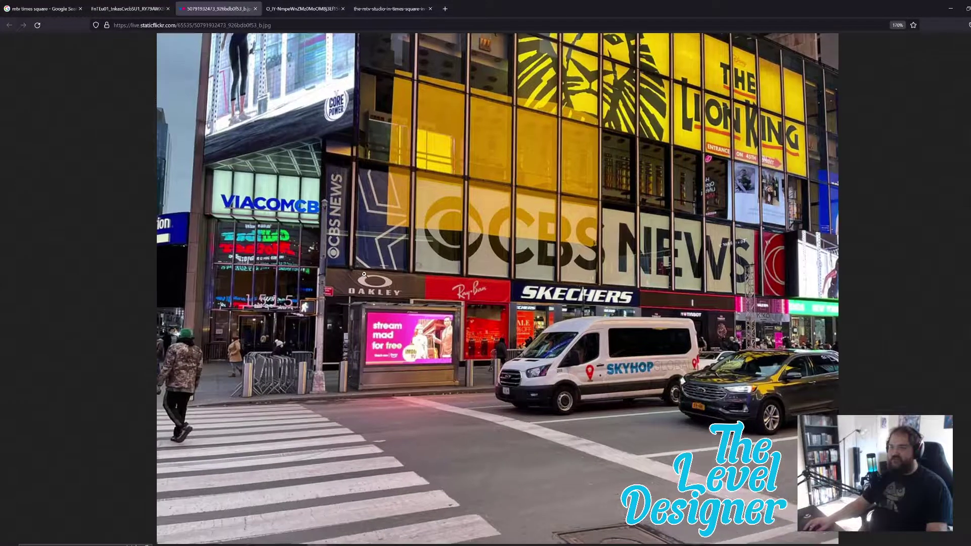
scroll(364, 274, "up", 1, "ctrl")
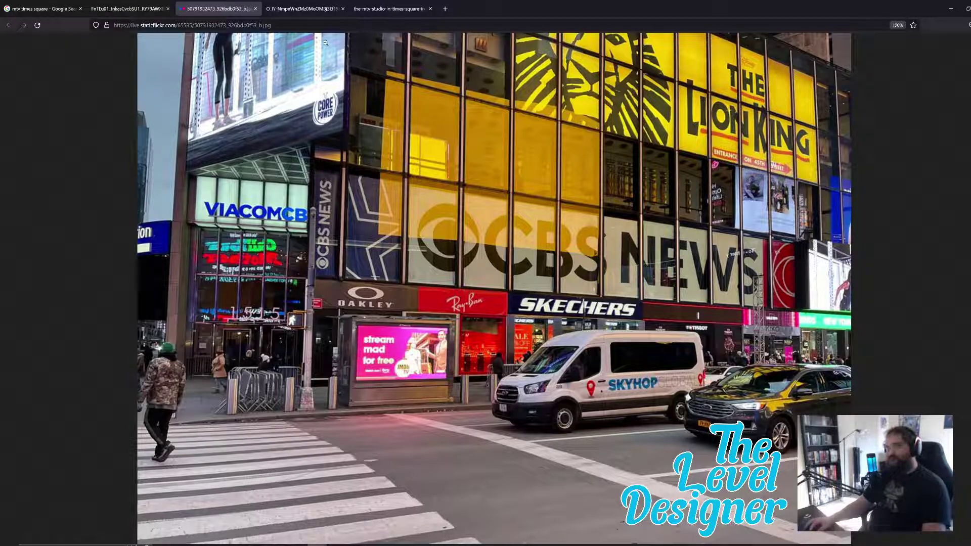
left_click(302, 9)
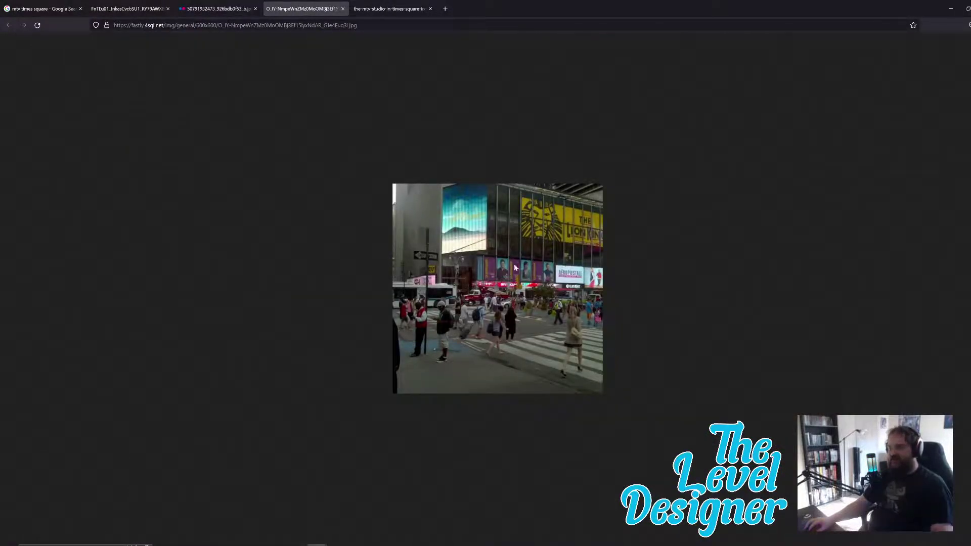
scroll(496, 273, "up", 4, "ctrl")
scroll(496, 273, "up", 2, "ctrl")
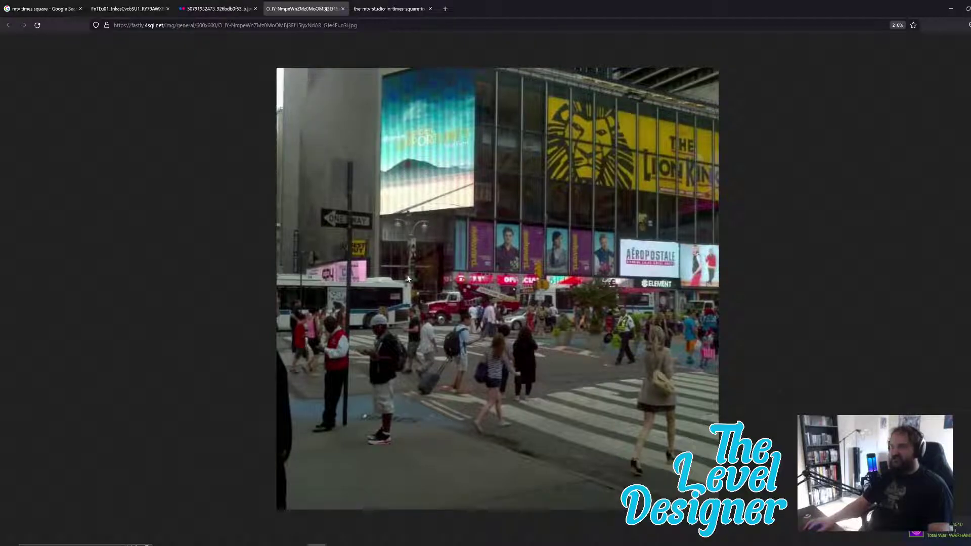
left_click(380, 9)
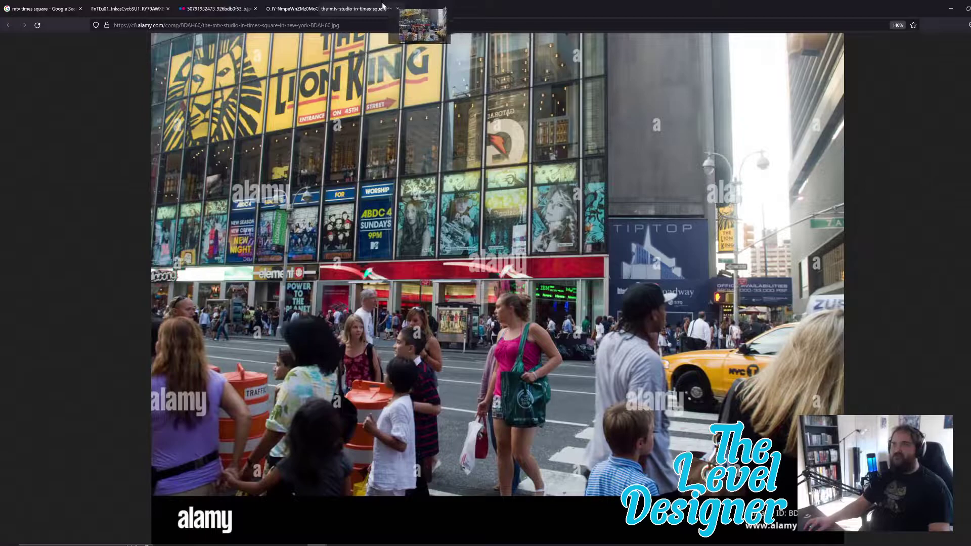
left_click_drag(576, 6, 0, 253)
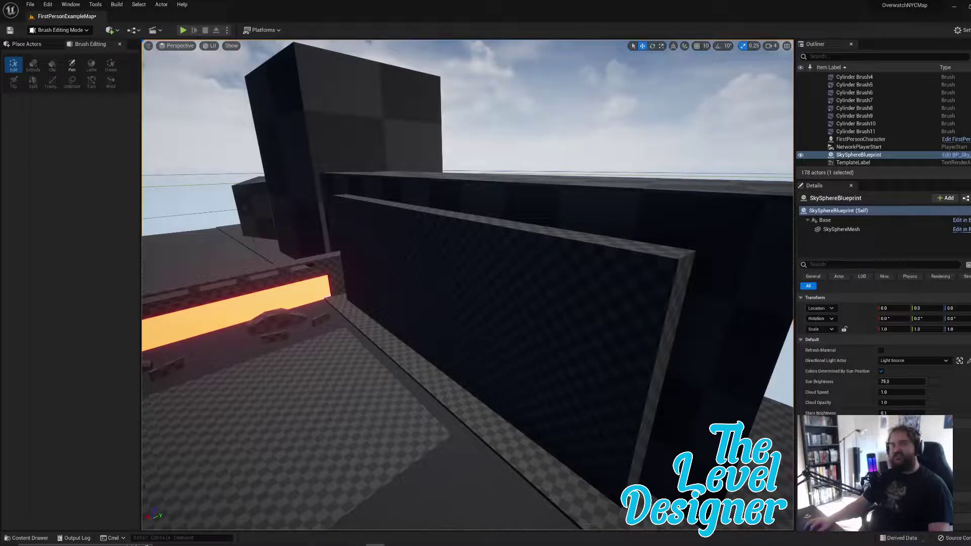
Step: Switch to the level editor and place a new box geometry brush on the long angled wall, above the curb
right_click_drag(467, 285, 526, 284)
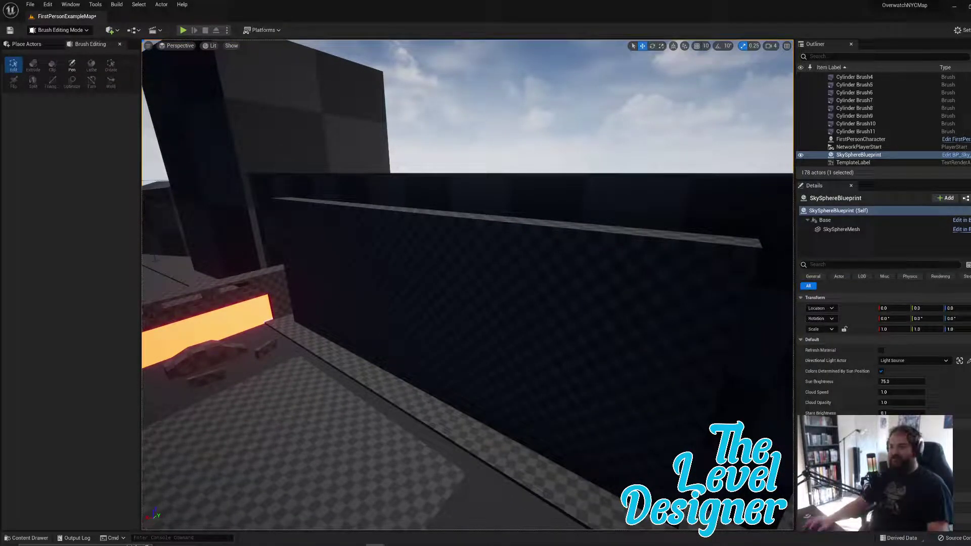
mouse_move(468, 285)
right_mouse_down()
mouse_move(481, 281)
mouse_move(465, 273)
right_mouse_up()
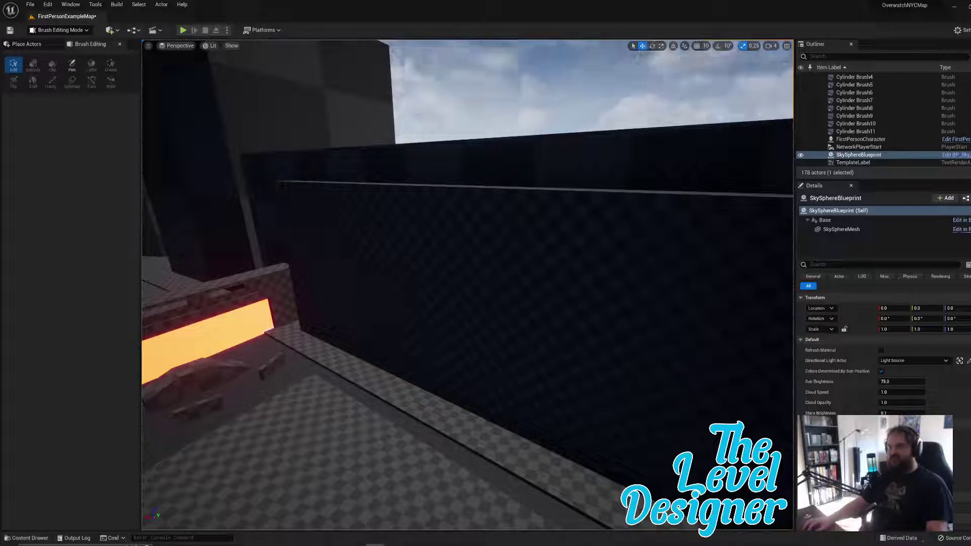
right_click_drag(468, 285, 354, 276)
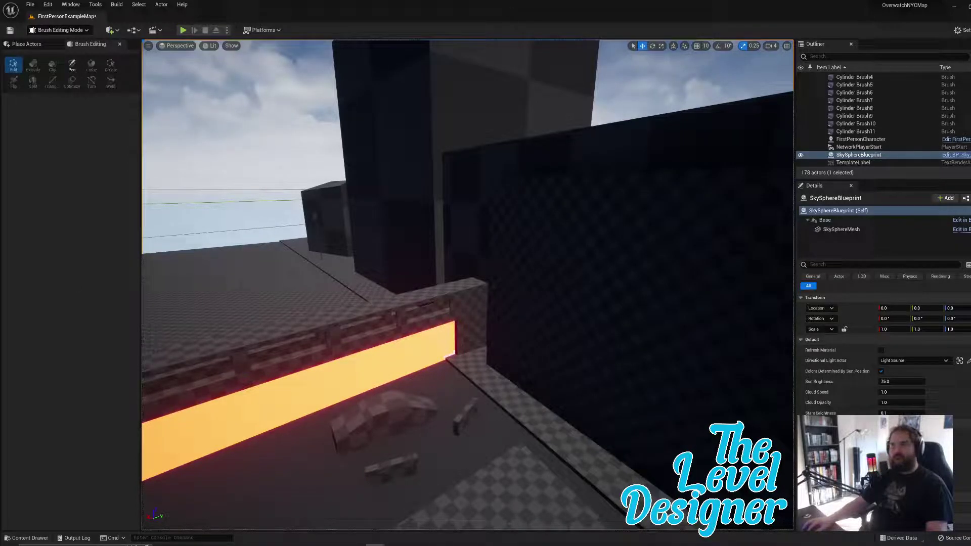
mouse_move(467, 285)
right_mouse_down()
mouse_move(479, 268)
mouse_move(500, 344)
mouse_move(552, 354)
mouse_move(708, 263)
mouse_move(693, 268)
right_mouse_up()
key("w")
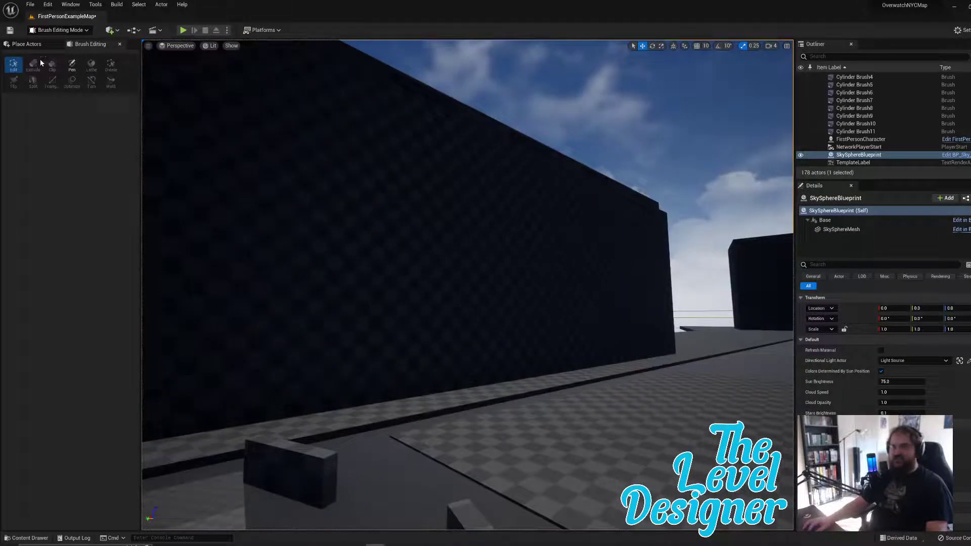
left_click(27, 44)
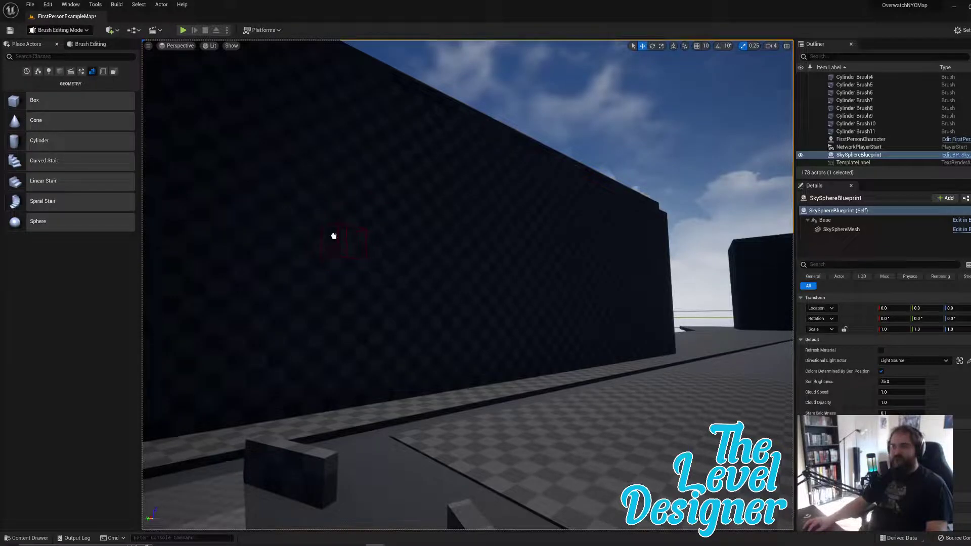
left_click_drag(334, 236, 329, 255)
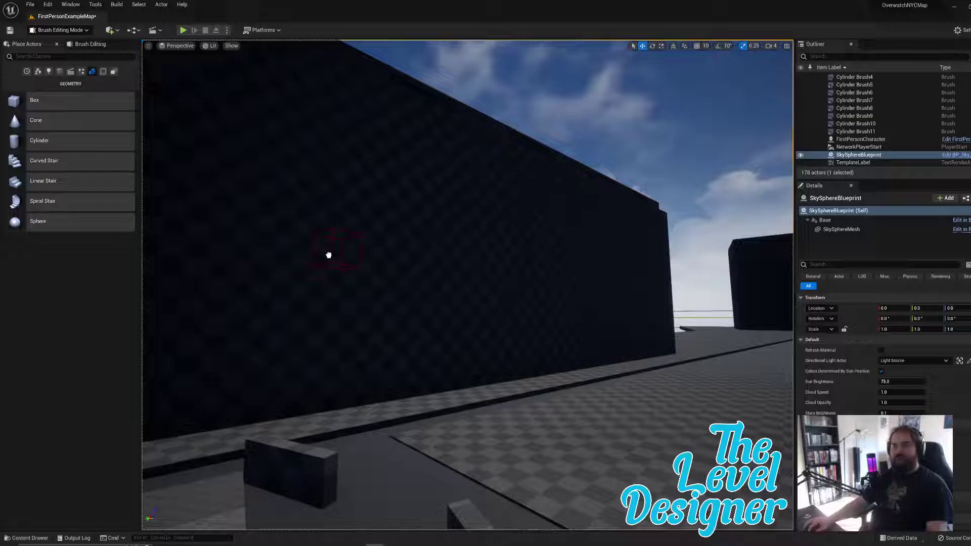
left_click(362, 197)
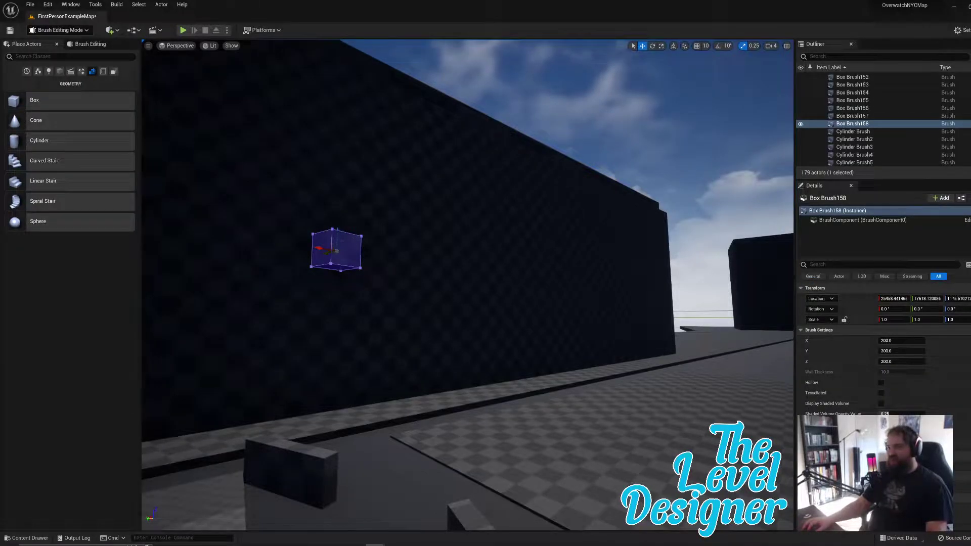
Step: Rotate the new box about 16.8° around the vertical axis to match the wall's angle and slide it against the wall
mouse_move(362, 197)
right_mouse_down()
mouse_move(319, 195)
mouse_move(377, 200)
right_mouse_up()
right_click_drag(331, 172, 324, 183)
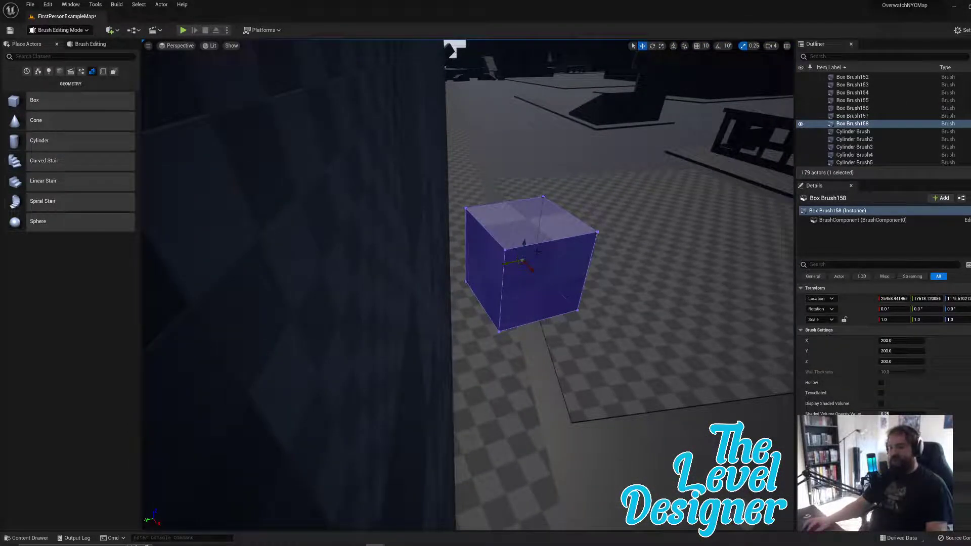
key("e")
left_click_drag(526, 276, 532, 276)
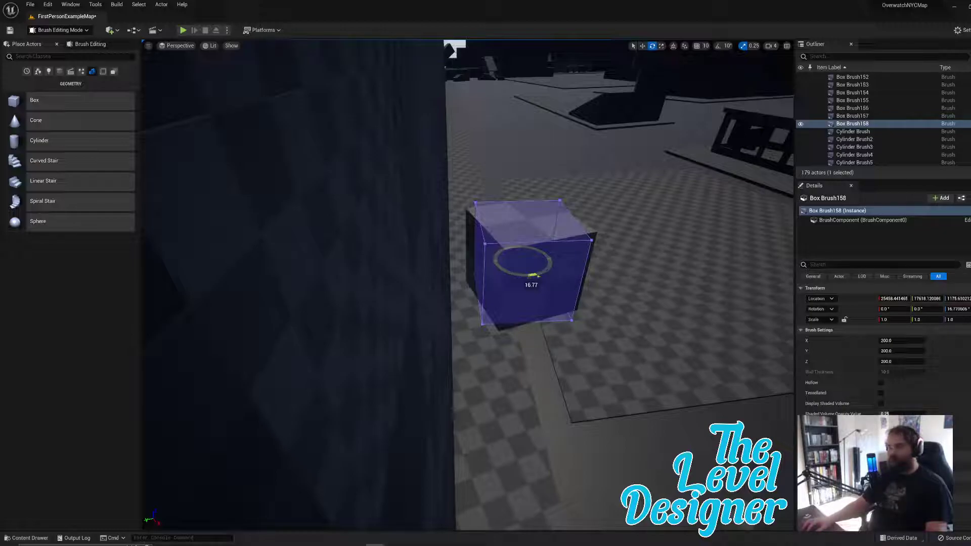
key("w")
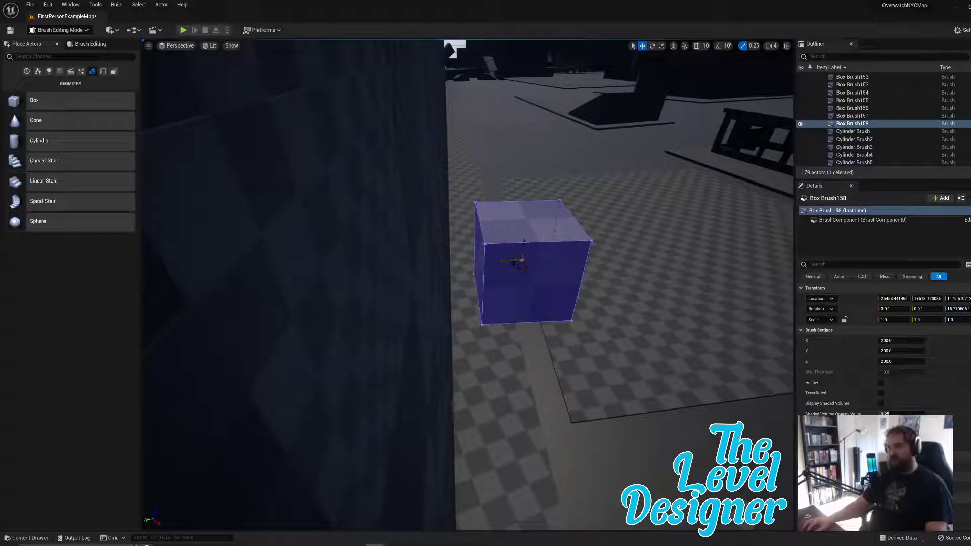
mouse_move(507, 261)
left_mouse_down()
mouse_move(433, 264)
mouse_move(472, 261)
left_mouse_up()
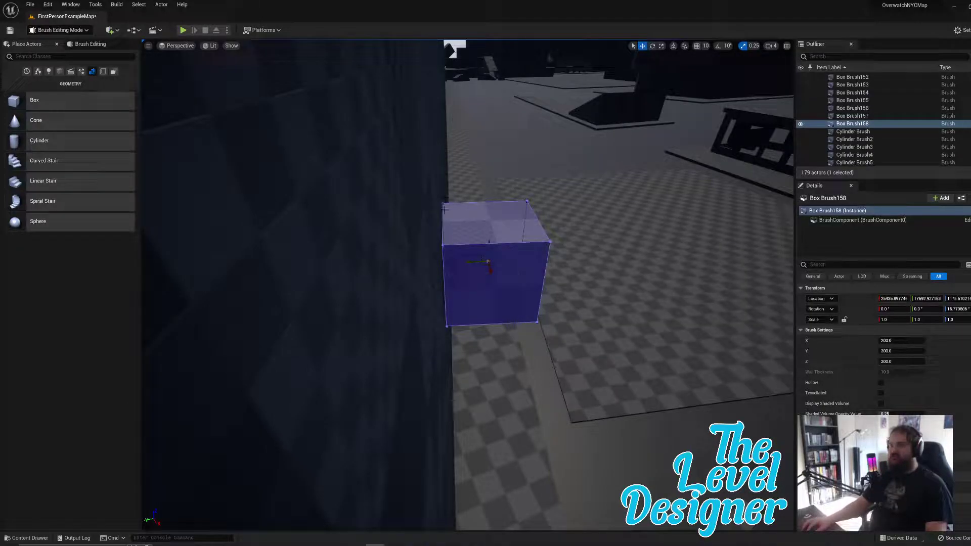
Step: Inspect the box's contact with the wall up close and fine-tune its vertical-axis rotation by about 0.34°
key("w")
right_click_drag(450, 213, 440, 213)
key("a")
key("d")
key("e")
key("w")
key("d")
key("e")
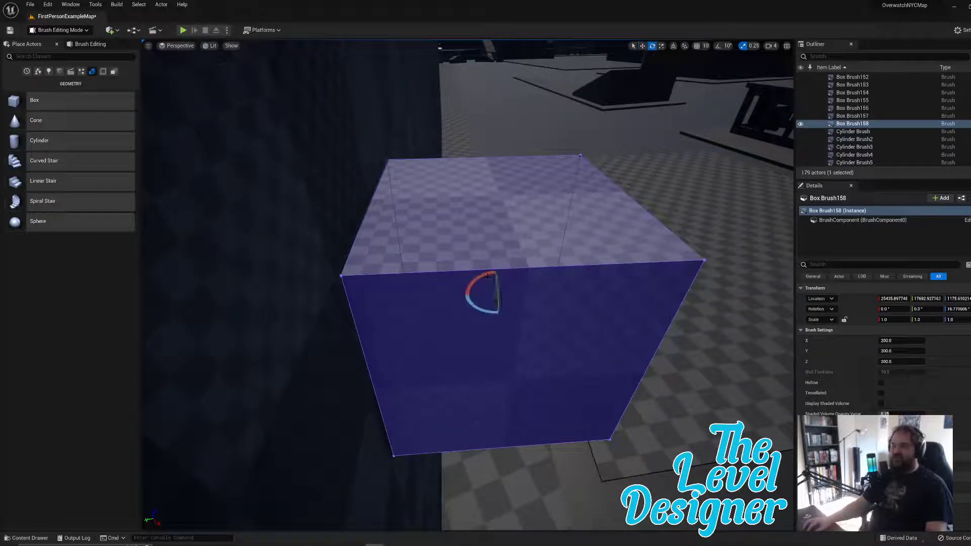
mouse_move(484, 306)
left_mouse_down()
mouse_move(498, 314)
mouse_move(477, 310)
left_mouse_up()
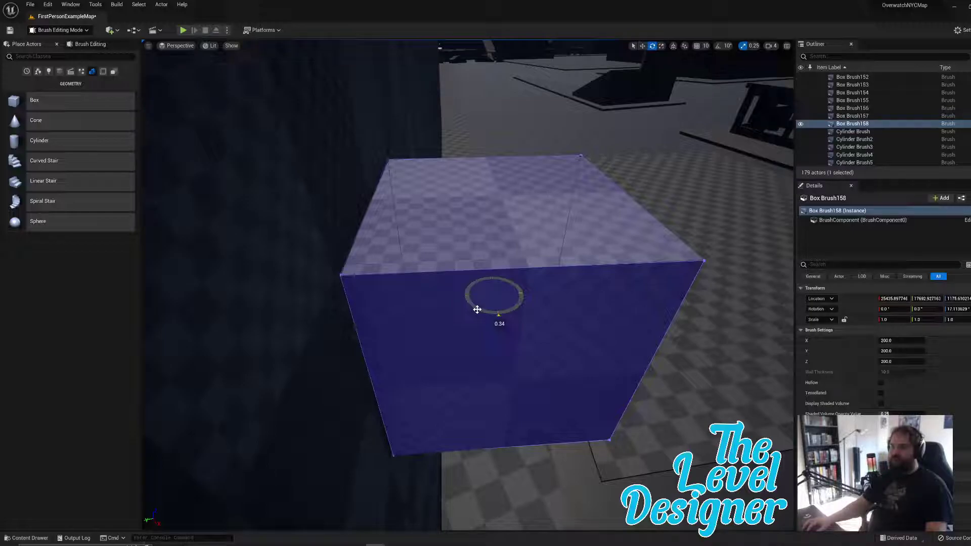
Step: Stretch the box lengthwise along the wall to an X scale of 13.25, forming a long horizontal ledge
key("w")
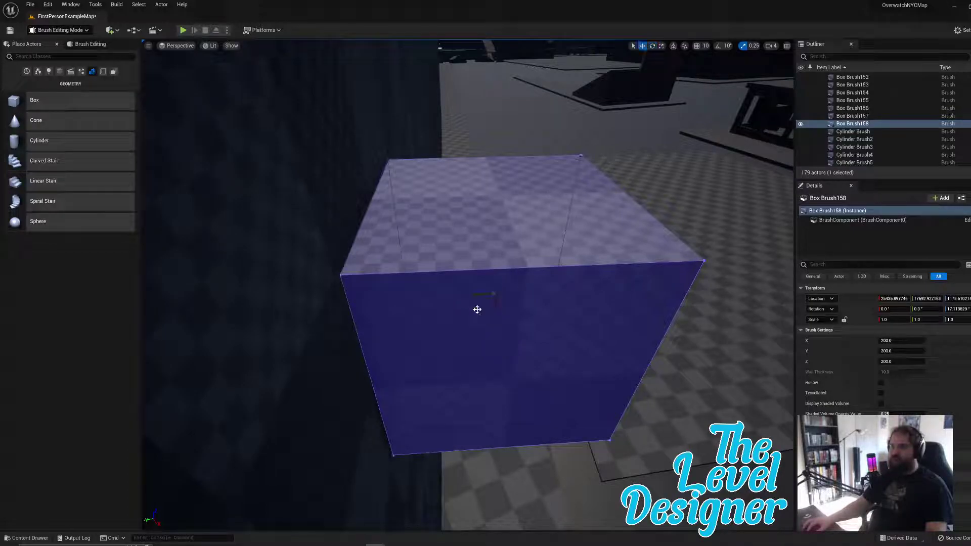
key("e")
key("r")
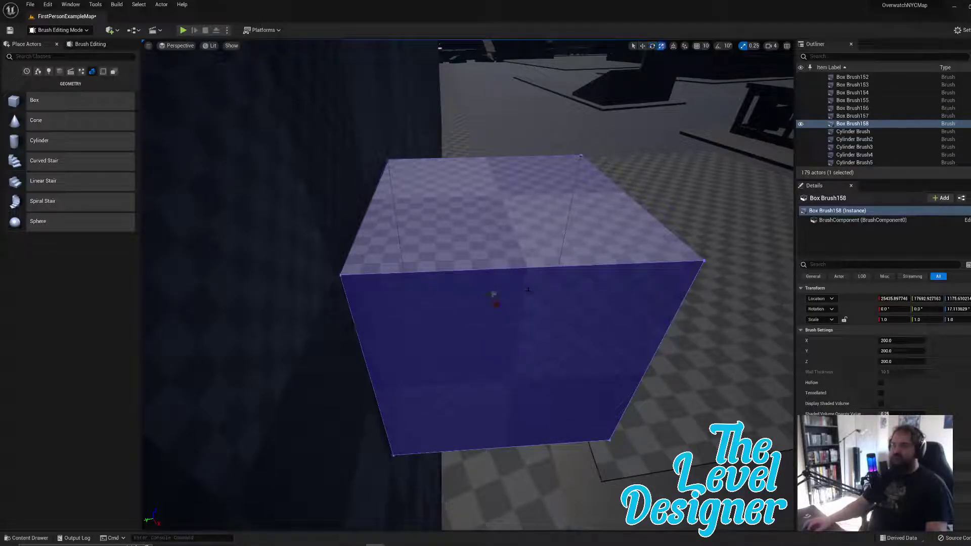
right_click_drag(532, 290, 243, 309)
key("s")
left_click_drag(490, 291, 404, 293)
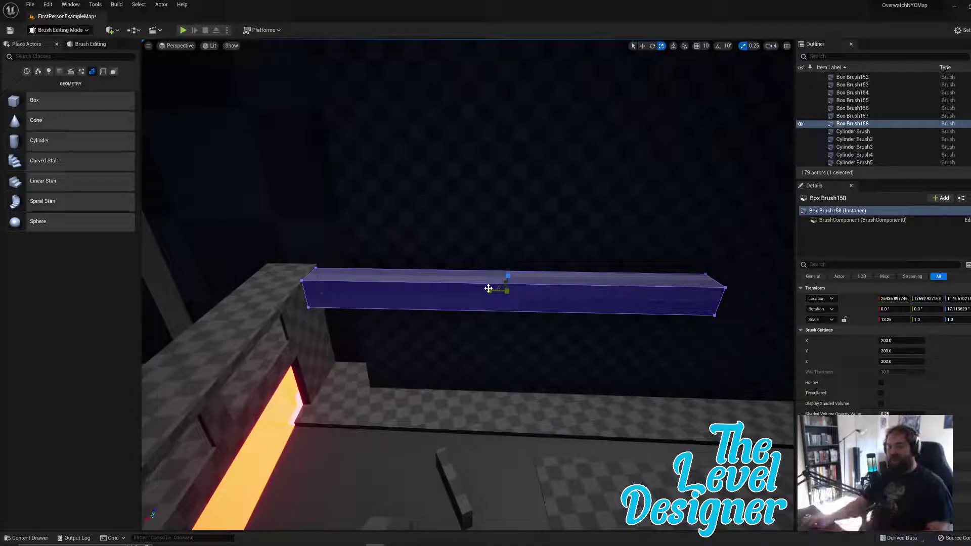
Step: Slide the long ledge brush along the wall, away from the glowing barrier, toward the wall's far end
key("w")
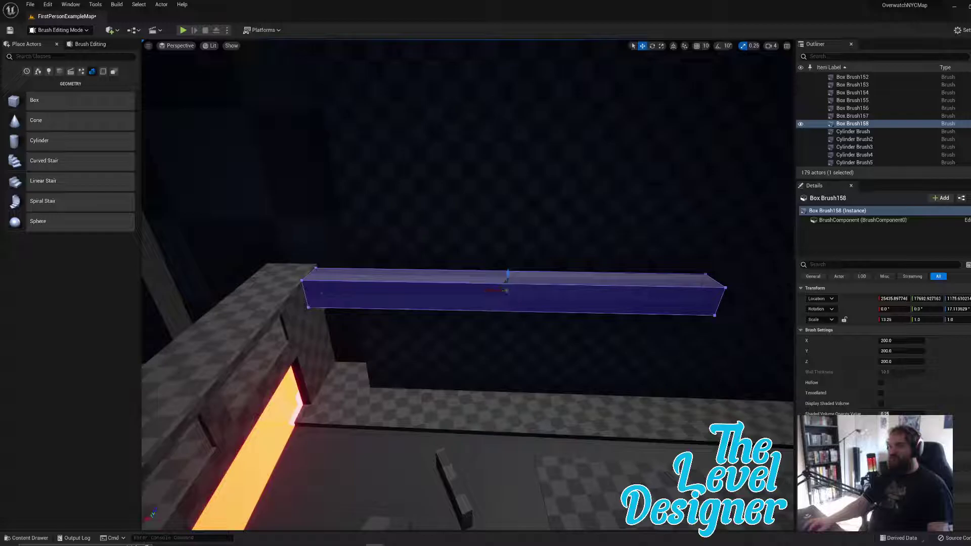
left_click_drag(490, 290, 674, 301)
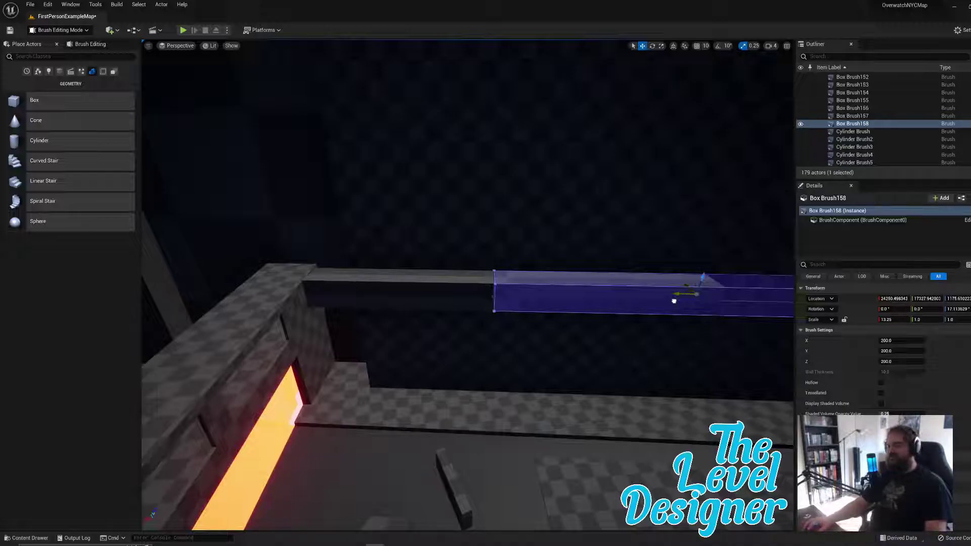
mouse_move(675, 301)
right_mouse_down()
mouse_move(700, 311)
mouse_move(779, 301)
mouse_move(734, 283)
right_mouse_up()
right_click_drag(444, 318, 445, 318)
left_click_drag(433, 319, 591, 320)
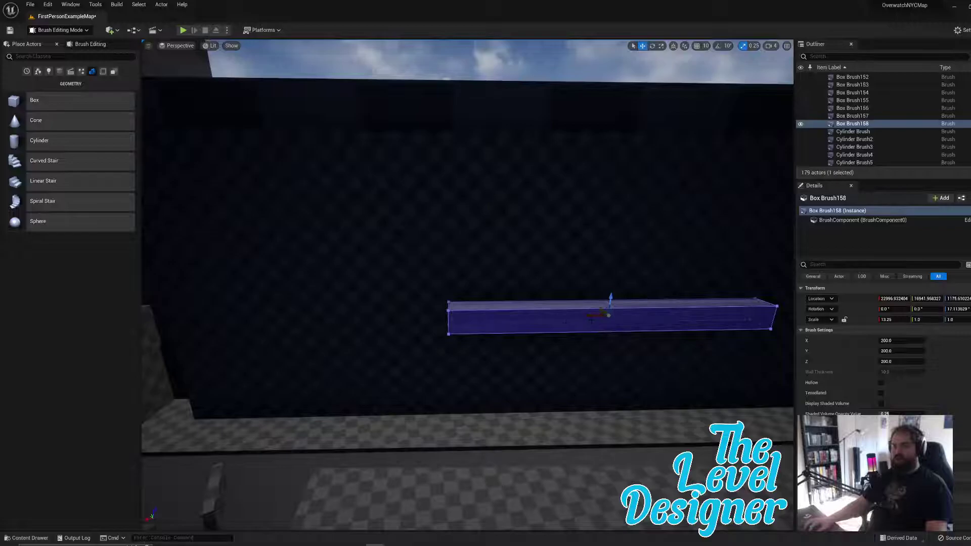
Step: Extend the long ledge brush's far end face along the angled wall toward the wall's end, away from the glowing barrier
right_click_drag(592, 319, 654, 336)
mouse_move(468, 284)
right_mouse_down()
mouse_move(338, 281)
mouse_move(541, 294)
mouse_move(429, 286)
mouse_move(367, 297)
right_mouse_up()
left_click(443, 326)
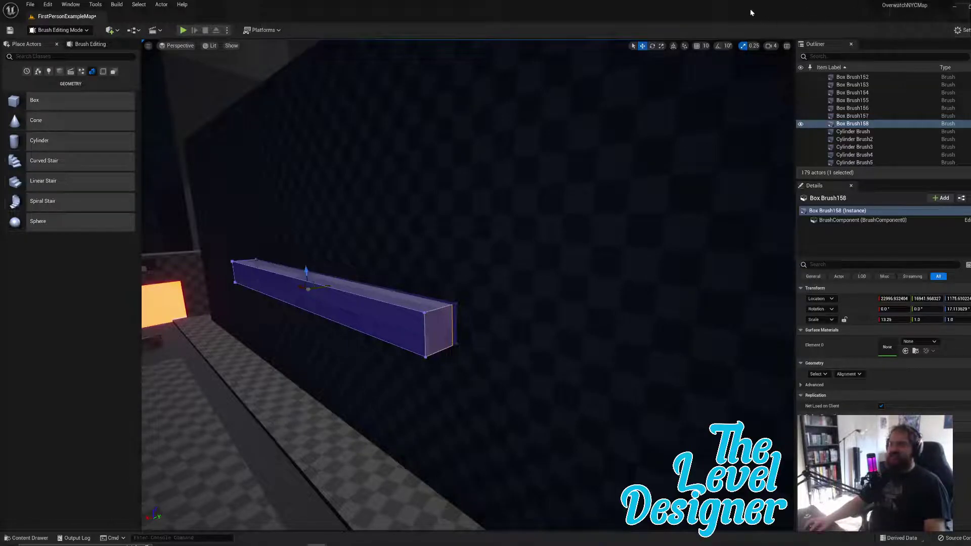
right_click_drag(467, 285, 422, 244)
right_click_drag(435, 306, 468, 305)
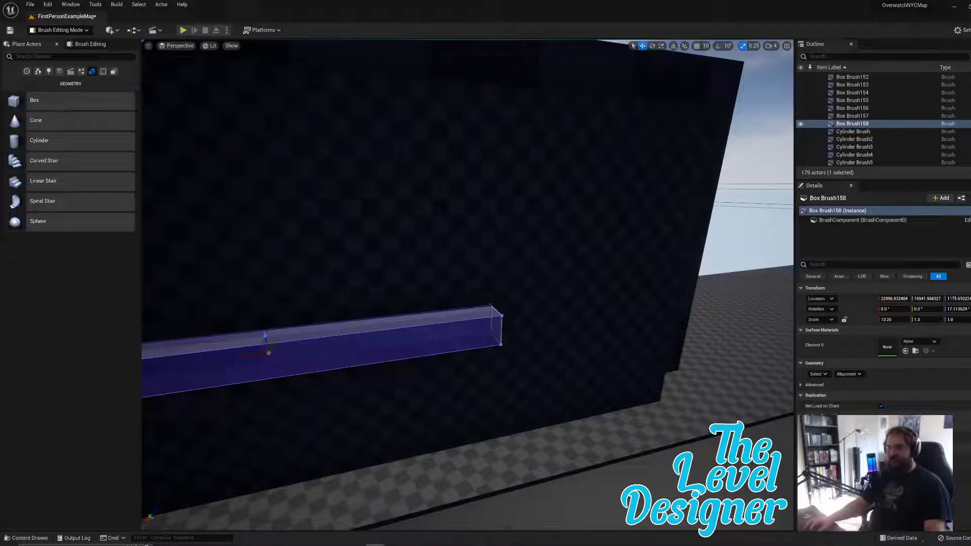
mouse_move(335, 275)
right_mouse_down()
mouse_move(385, 268)
mouse_move(349, 289)
mouse_move(334, 275)
right_mouse_up()
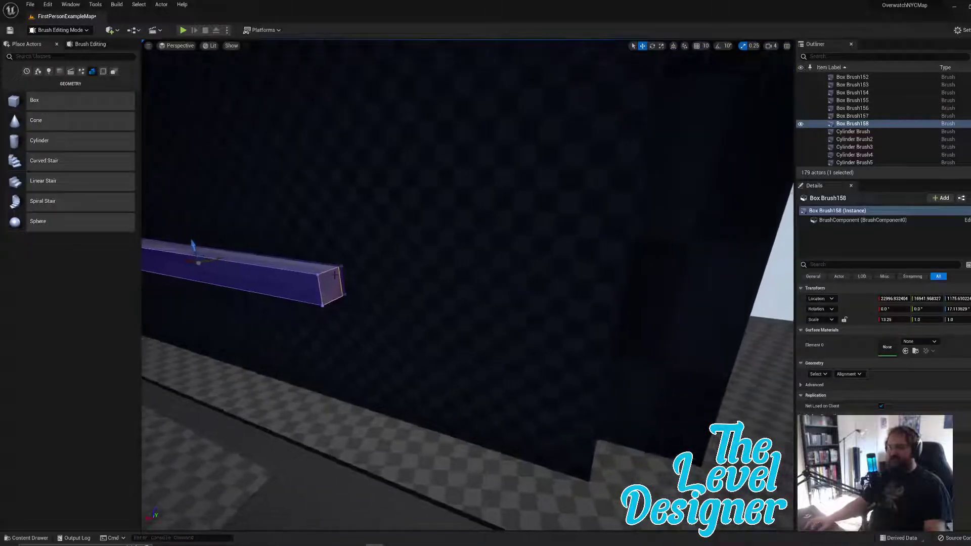
left_click(332, 277)
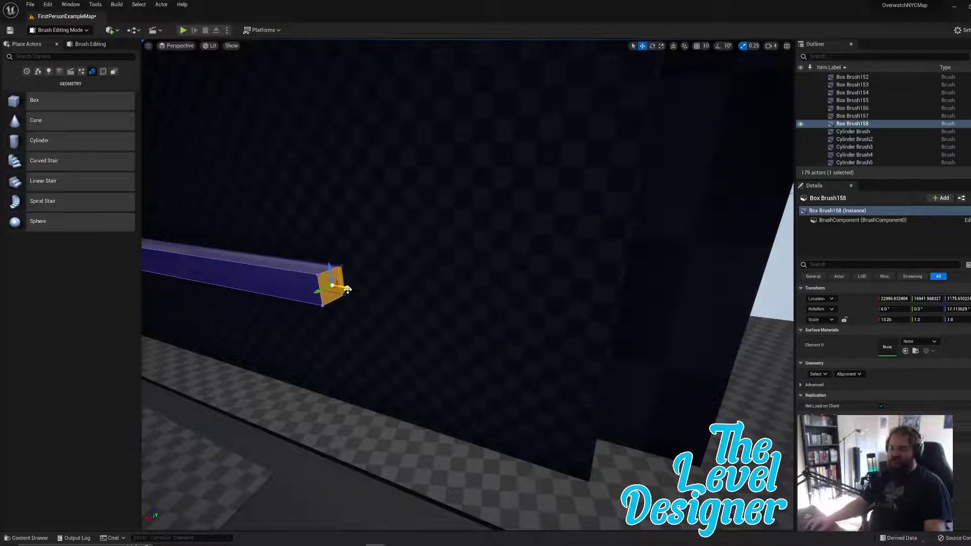
mouse_move(347, 289)
left_mouse_down()
mouse_move(511, 317)
mouse_move(650, 320)
left_mouse_up()
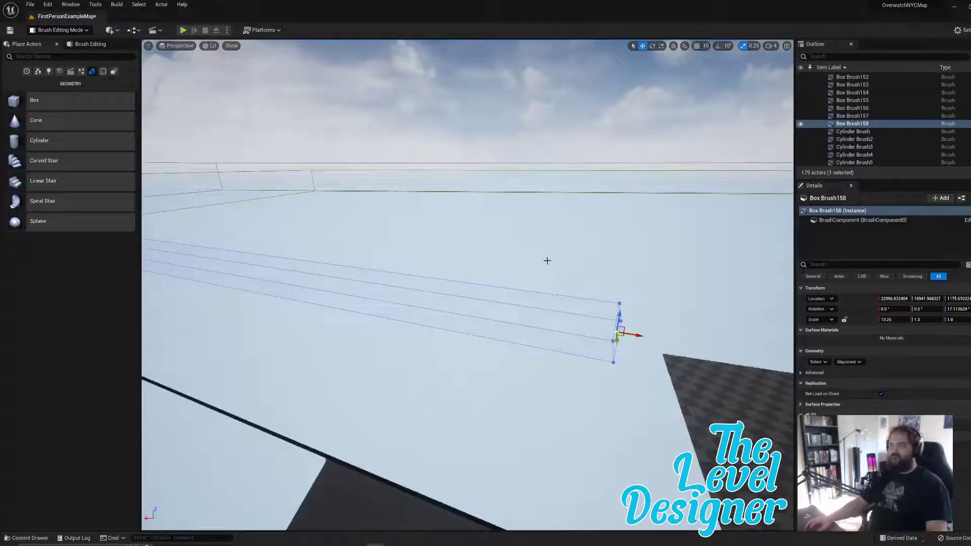
Step: Extend the ledge's opposite end face along the wall toward the glowing barrier and align it flush with the wall's corner
mouse_move(548, 260)
right_mouse_down()
mouse_move(574, 283)
mouse_move(551, 261)
mouse_move(486, 255)
mouse_move(476, 298)
right_mouse_up()
mouse_move(516, 268)
right_mouse_down()
mouse_move(453, 295)
mouse_move(516, 344)
mouse_move(488, 394)
mouse_move(494, 380)
right_mouse_up()
left_click(514, 349)
mouse_move(649, 237)
left_mouse_down()
mouse_move(407, 393)
mouse_move(325, 462)
left_mouse_up()
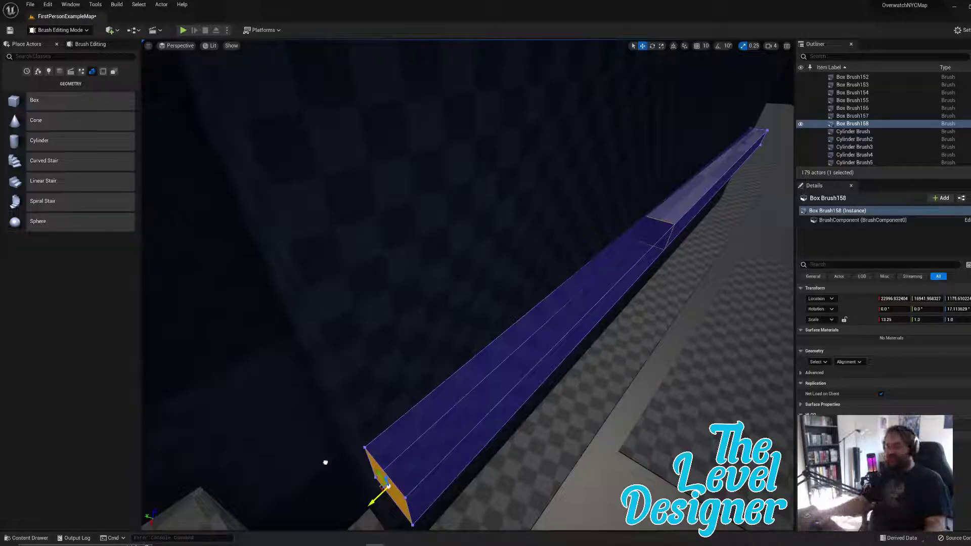
left_click_drag(326, 462, 325, 462)
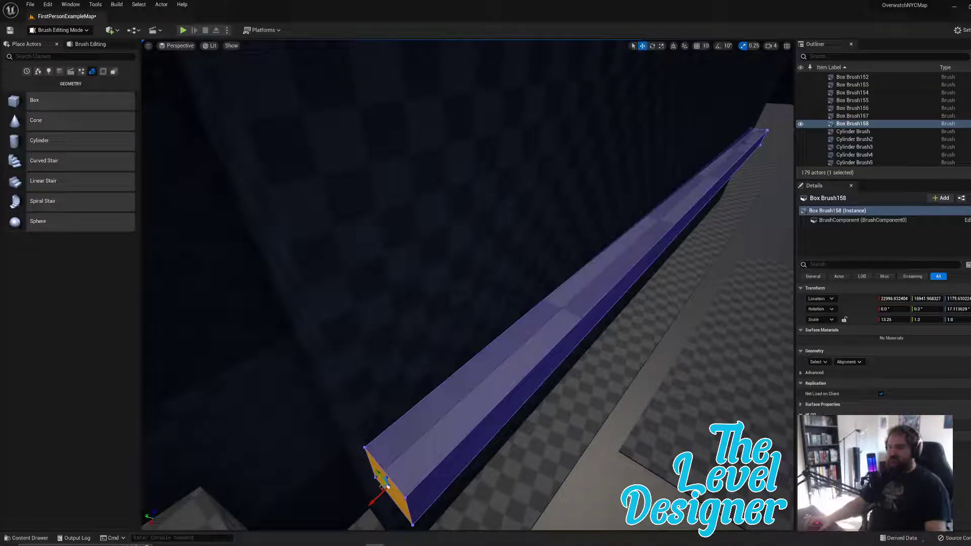
mouse_move(452, 416)
right_mouse_down()
mouse_move(524, 434)
mouse_move(498, 344)
mouse_move(511, 304)
mouse_move(489, 308)
right_mouse_up()
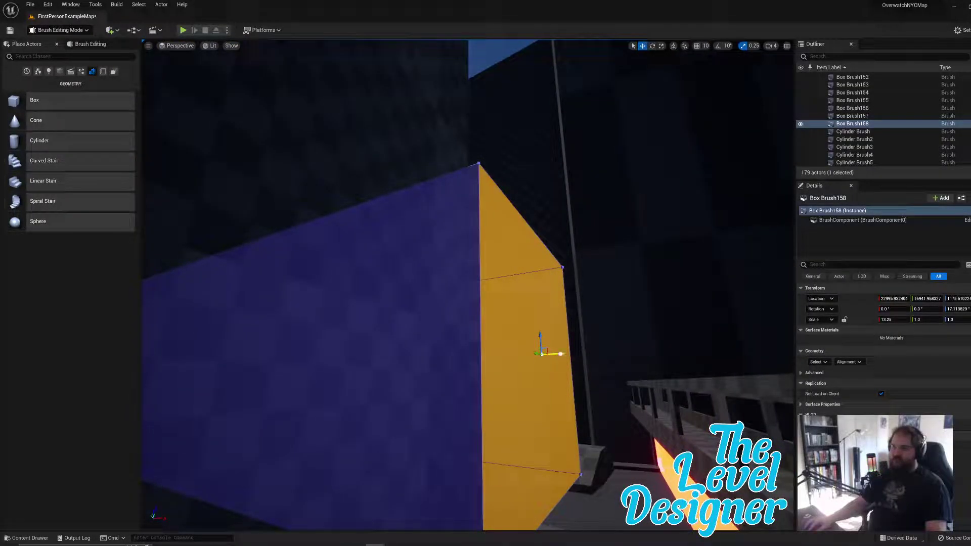
left_click_drag(561, 354, 552, 355)
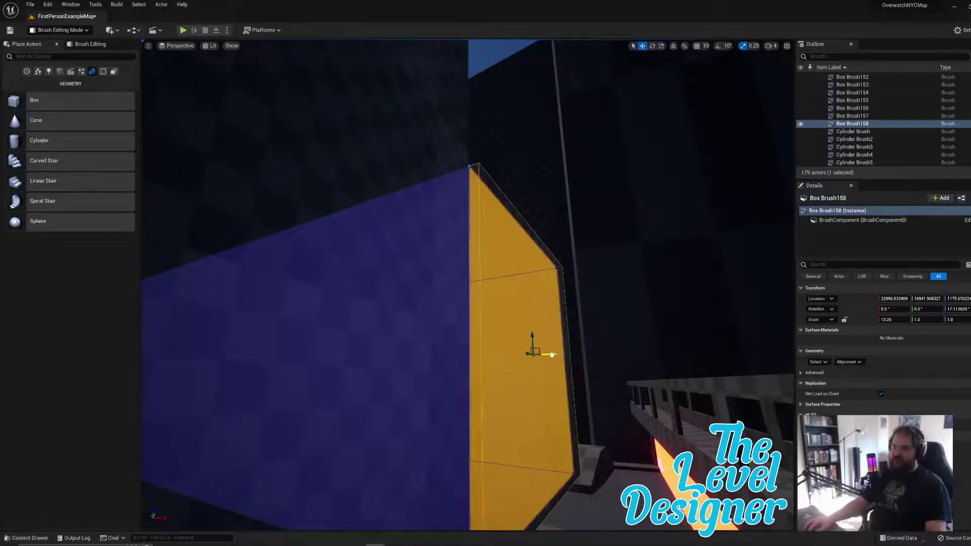
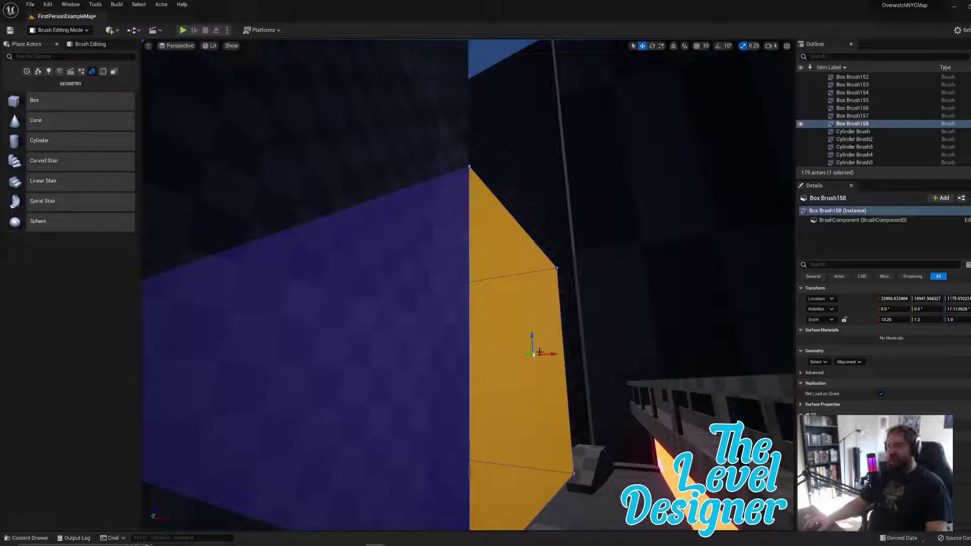
Step: Pull the ledge's rear face deep into the building and trim it back so it does not protrude behind the building
mouse_move(467, 284)
right_mouse_down()
mouse_move(400, 290)
mouse_move(263, 268)
mouse_move(243, 323)
mouse_move(228, 321)
right_mouse_up()
right_click_drag(501, 330, 502, 330)
key("w")
right_click_drag(440, 253, 440, 253)
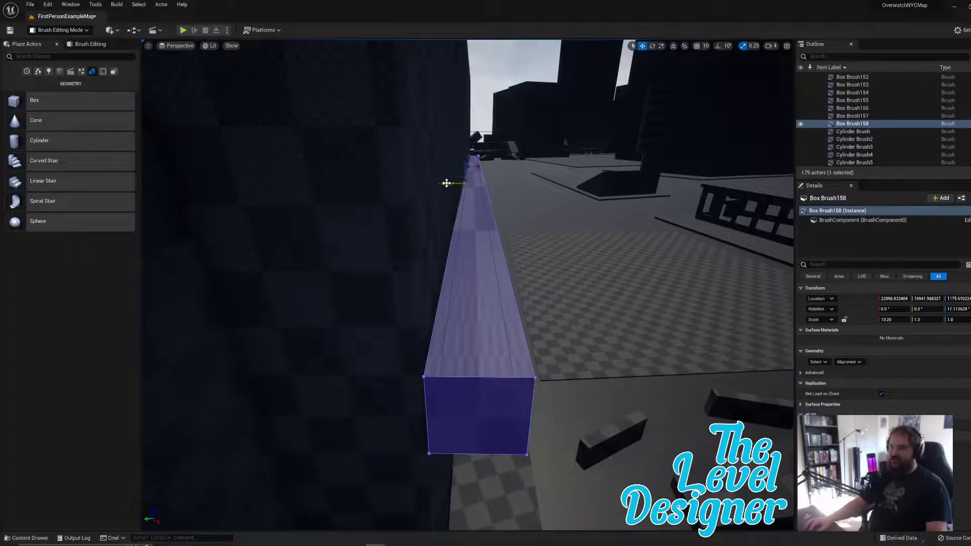
left_click_drag(447, 183, 190, 192)
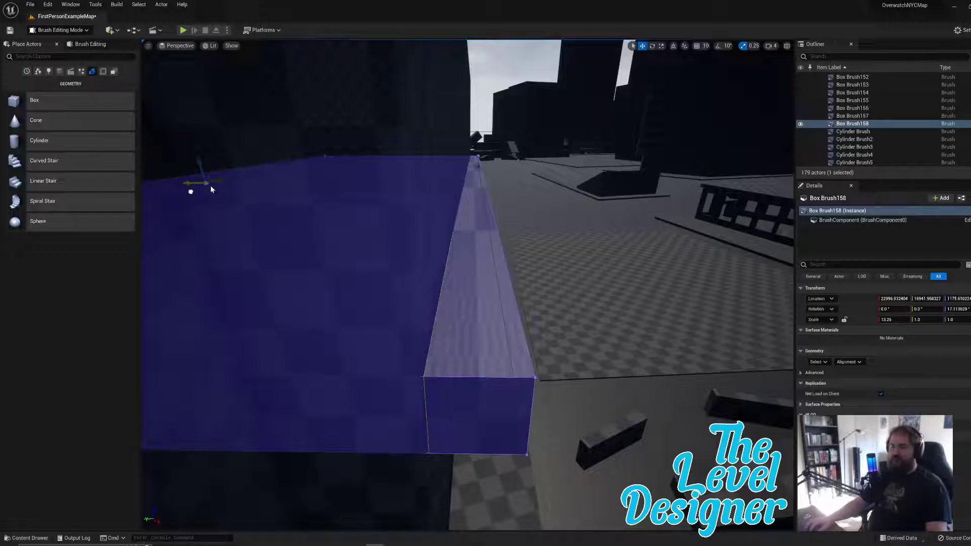
mouse_move(467, 285)
right_mouse_down()
mouse_move(354, 276)
mouse_move(333, 285)
mouse_move(382, 279)
right_mouse_up()
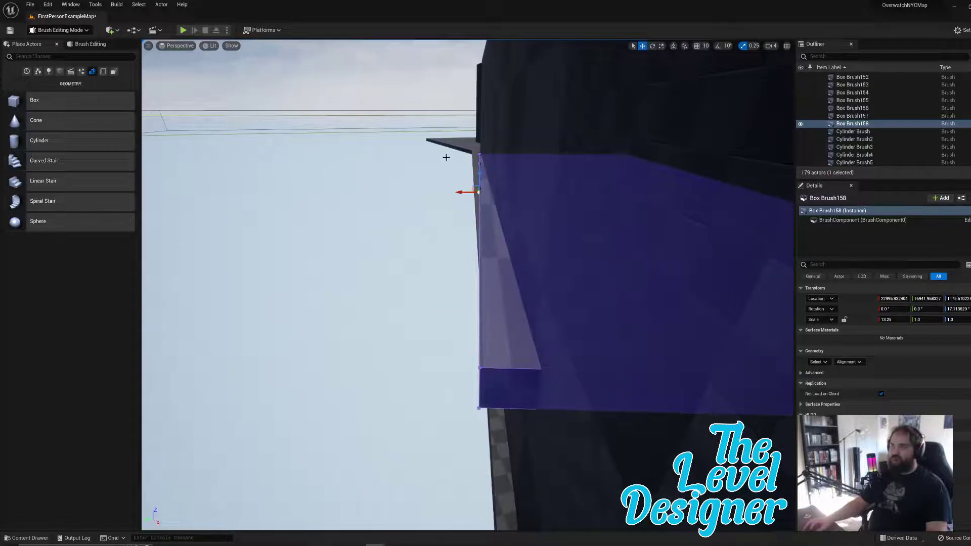
left_click_drag(460, 192, 531, 192)
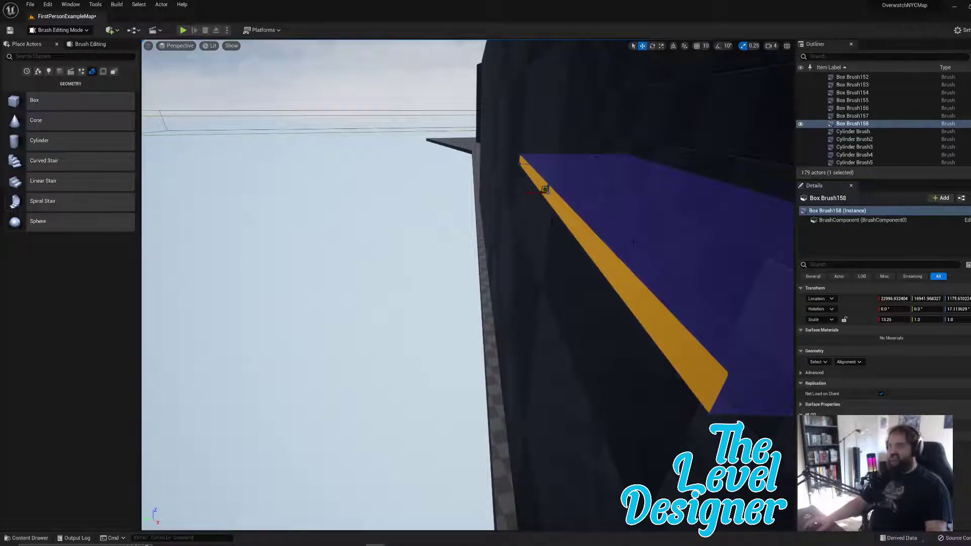
mouse_move(633, 242)
right_mouse_down()
mouse_move(587, 241)
mouse_move(633, 242)
right_mouse_up()
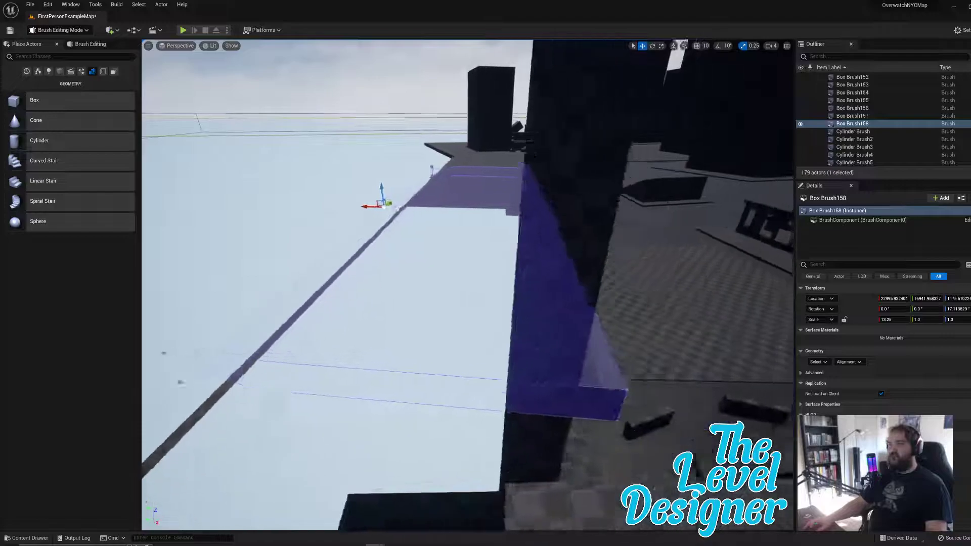
right_click_drag(468, 283, 468, 283)
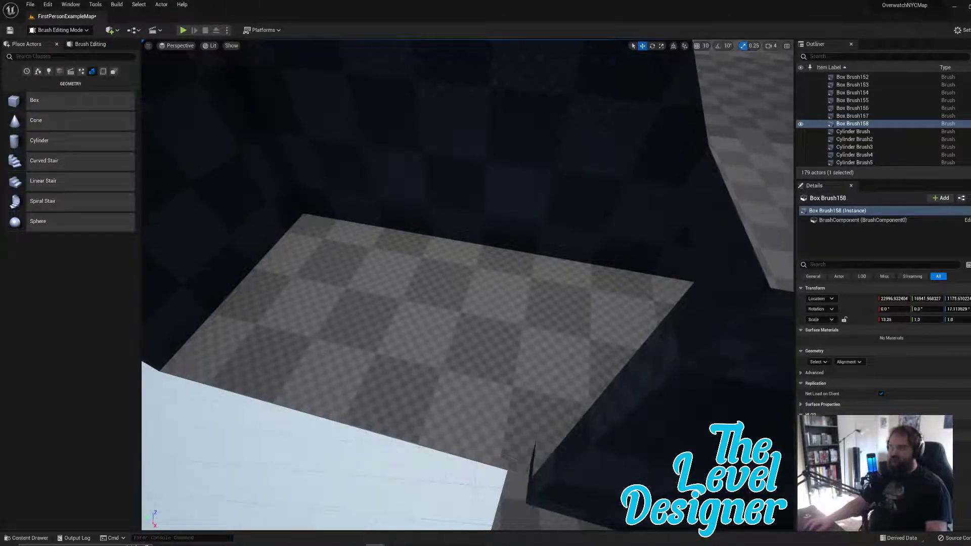
Step: Select the wall brush above the glowing barrier and extend its end face slightly into the adjoining building wall
left_click(731, 269)
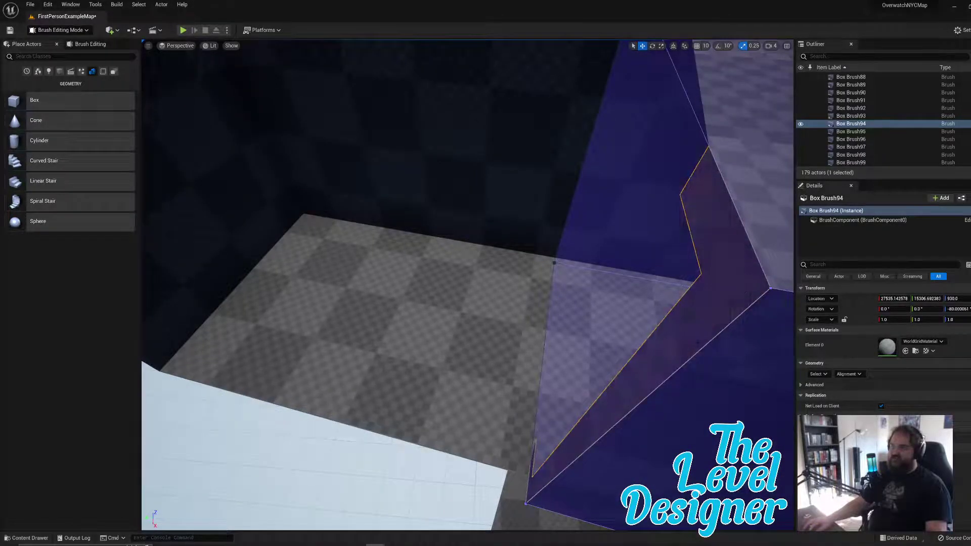
right_click_drag(468, 283, 468, 283)
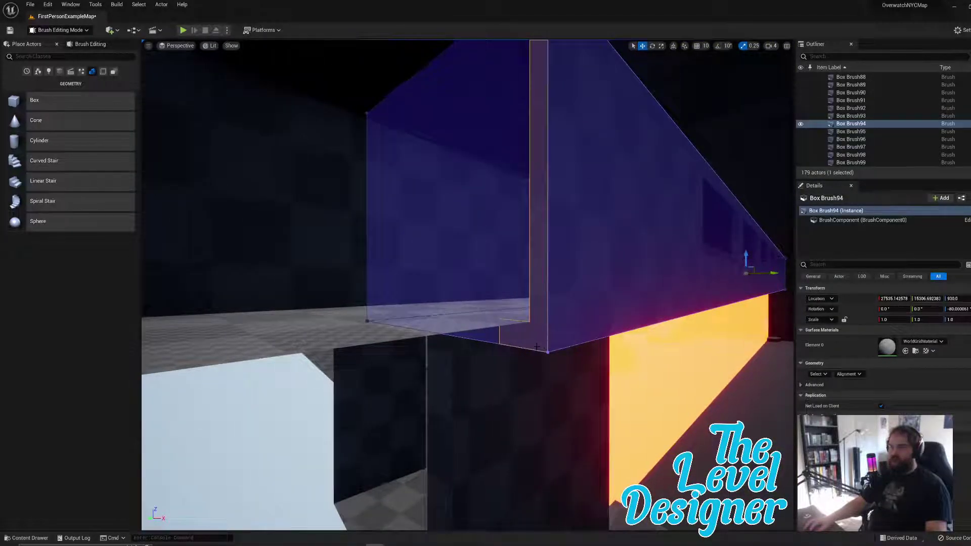
right_click_drag(537, 347, 536, 347)
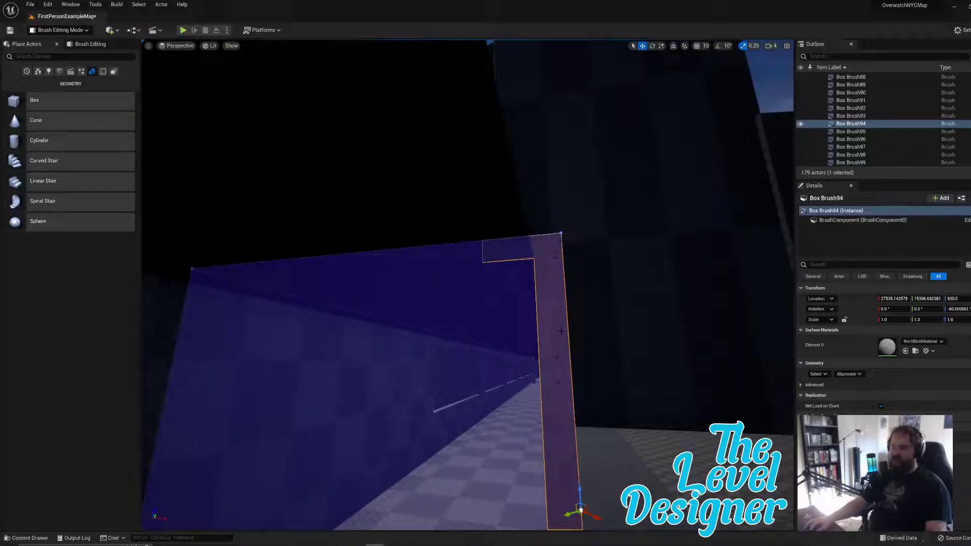
left_click(556, 243)
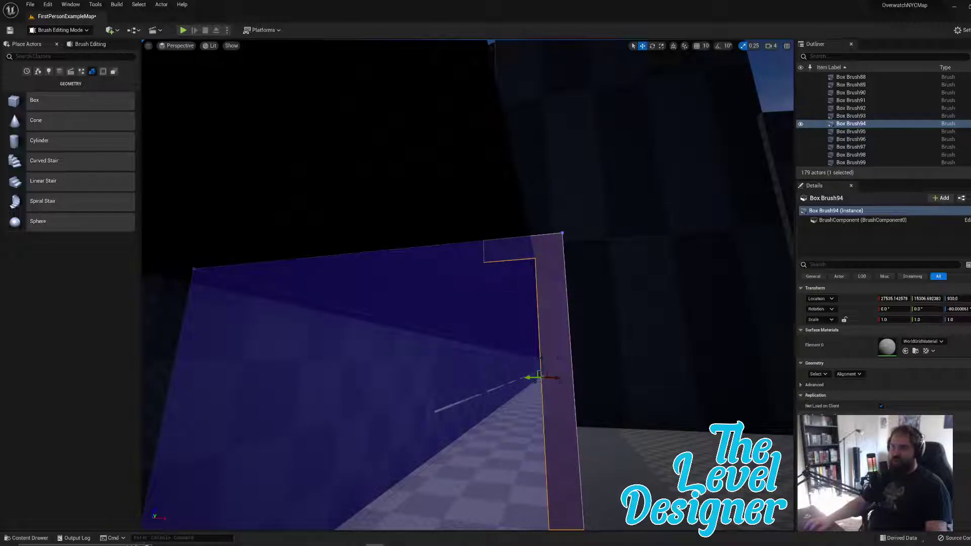
mouse_move(499, 258)
right_mouse_down()
mouse_move(541, 250)
mouse_move(519, 318)
mouse_move(384, 314)
mouse_move(354, 275)
right_mouse_up()
left_click(498, 258)
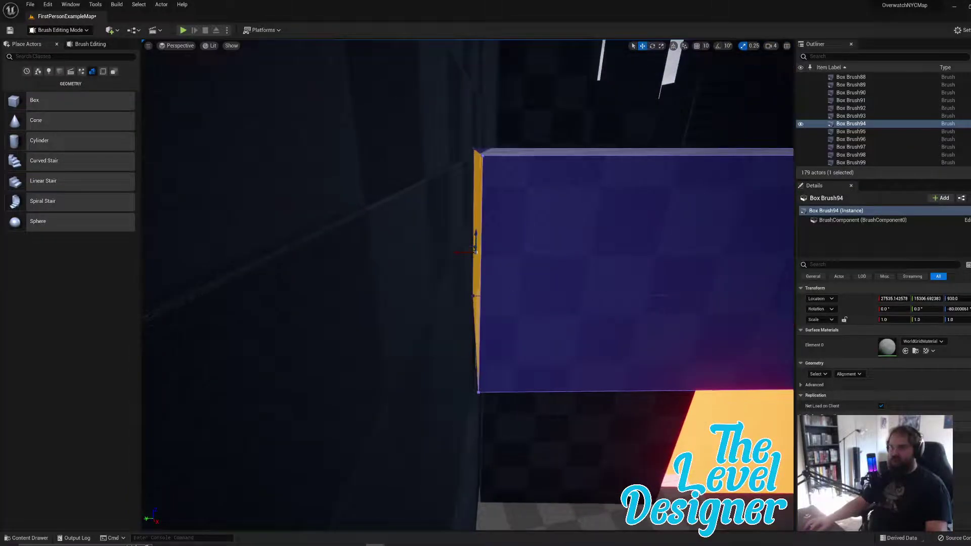
left_click_drag(460, 252, 442, 254)
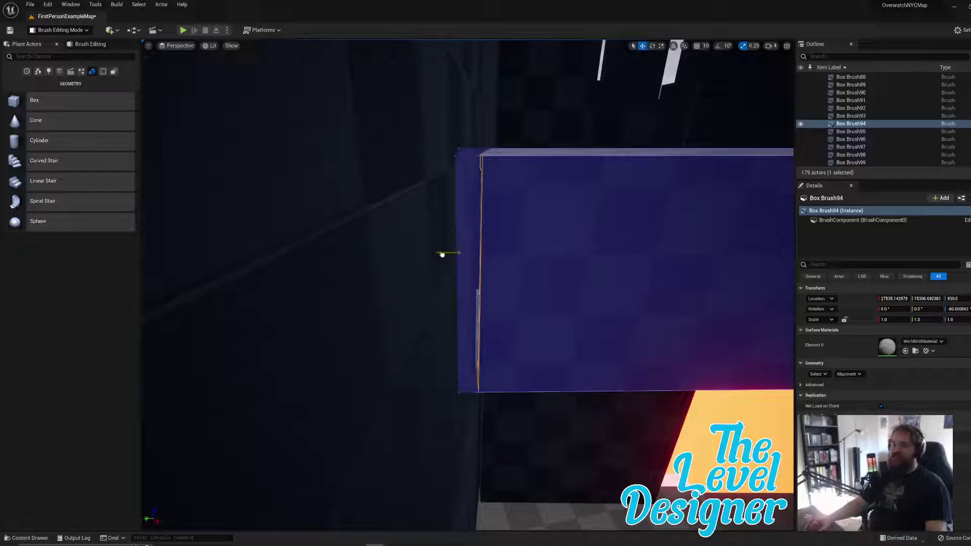
left_click(442, 255)
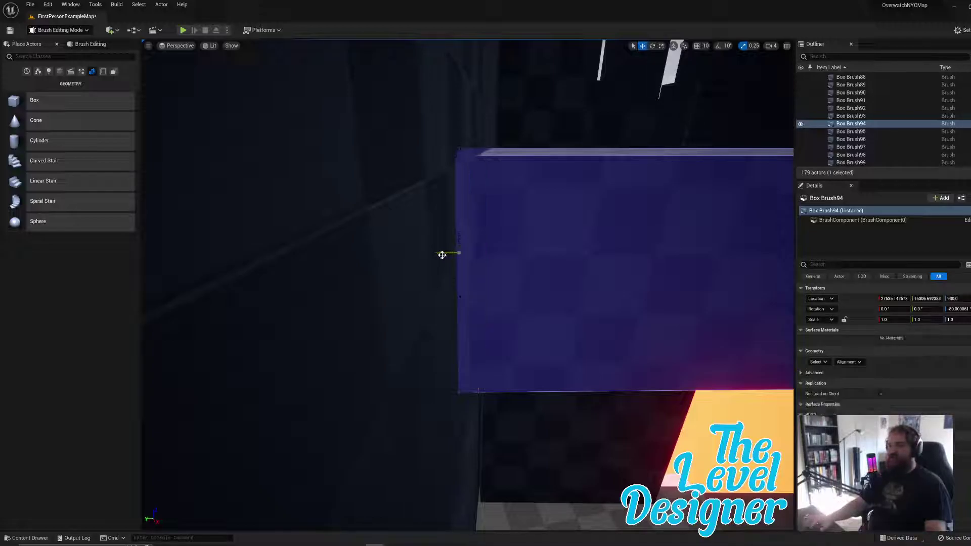
Step: Reselect the long ledge brush and push its rear face slightly deeper into the building
right_click_drag(490, 202, 526, 147)
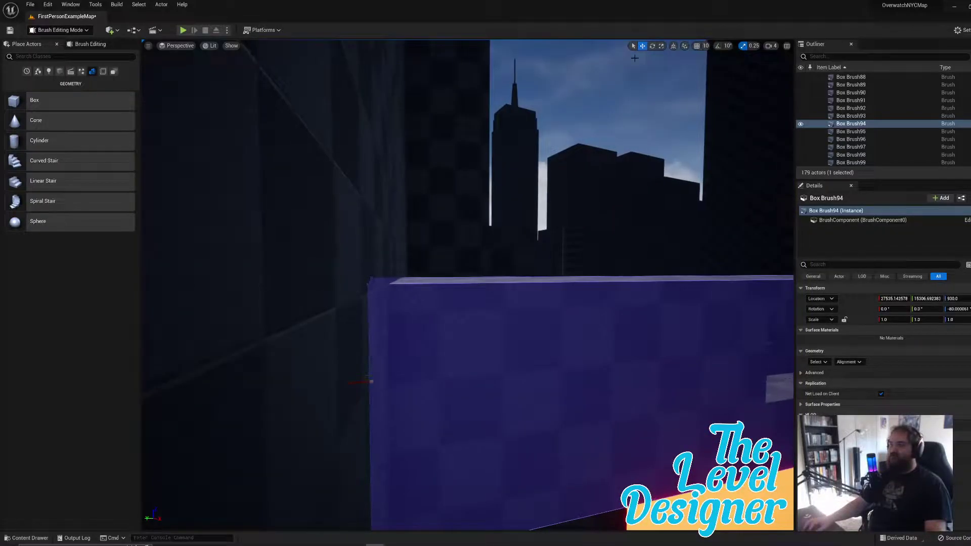
left_click(490, 202)
key("w")
right_click_drag(490, 202, 375, 223)
key("w")
key("s")
right_click_drag(523, 199, 553, 197)
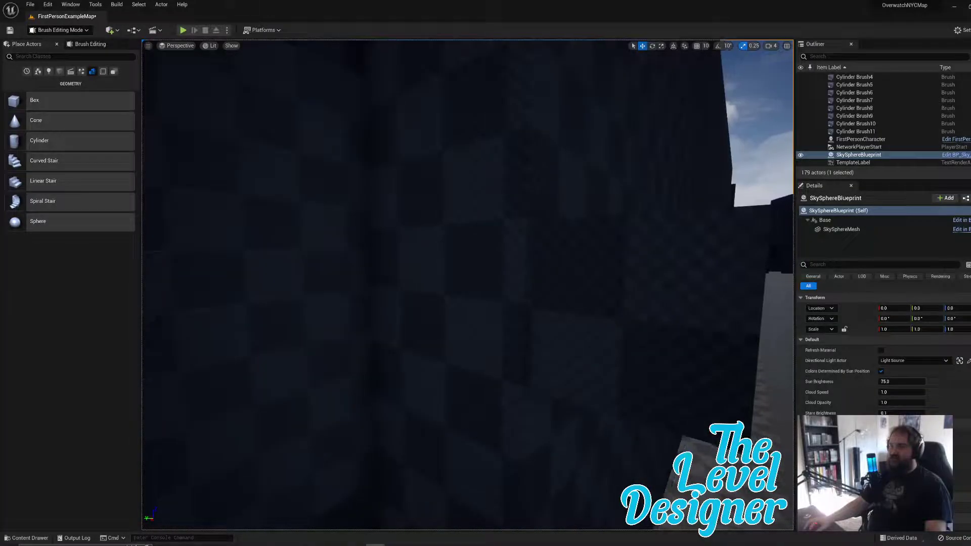
left_click(672, 258)
right_click_drag(672, 259, 495, 245)
left_click(495, 246)
right_click_drag(408, 261, 399, 261)
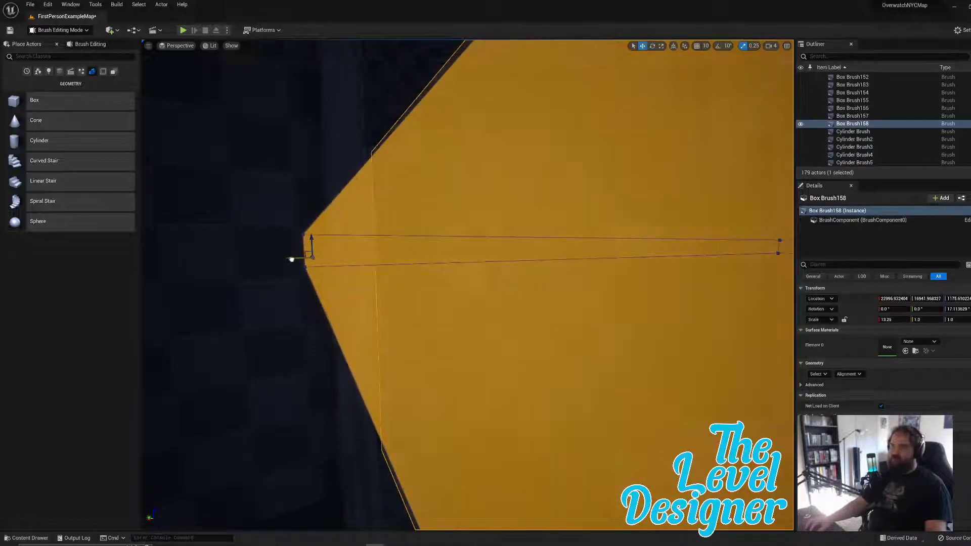
left_click_drag(292, 259, 290, 259)
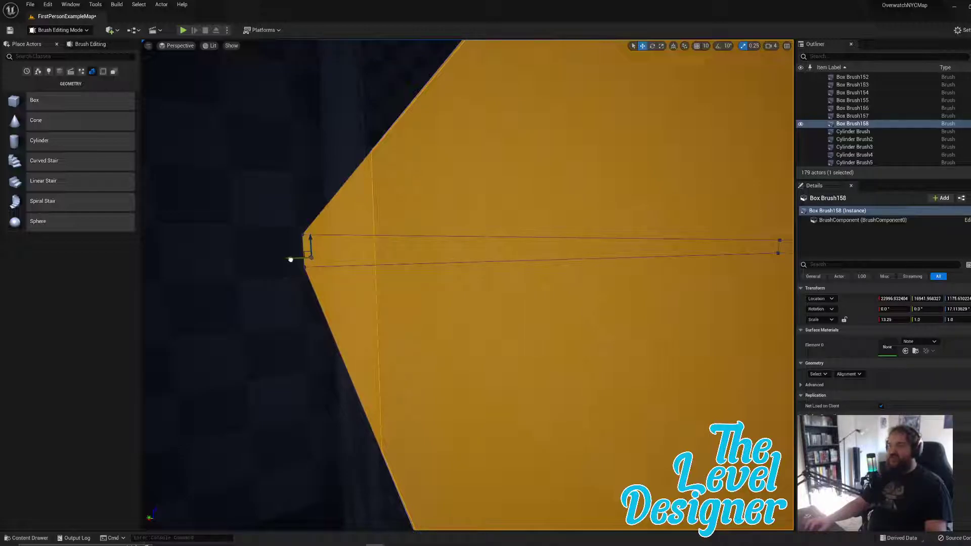
left_click(291, 259)
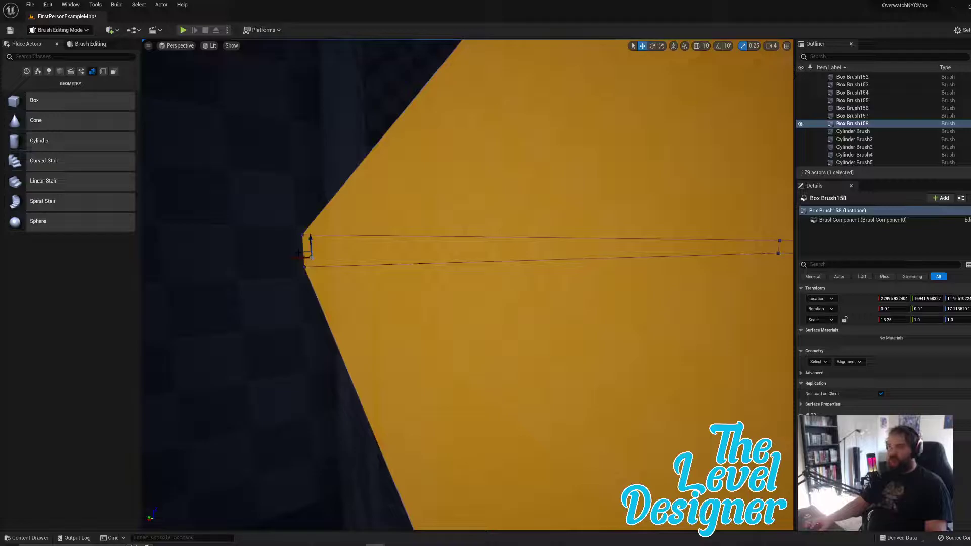
Step: Raise the top face of the long ledge brush to turn it into a much taller facade block
mouse_move(291, 259)
right_mouse_down()
mouse_move(263, 238)
mouse_move(237, 152)
mouse_move(263, 96)
right_mouse_up()
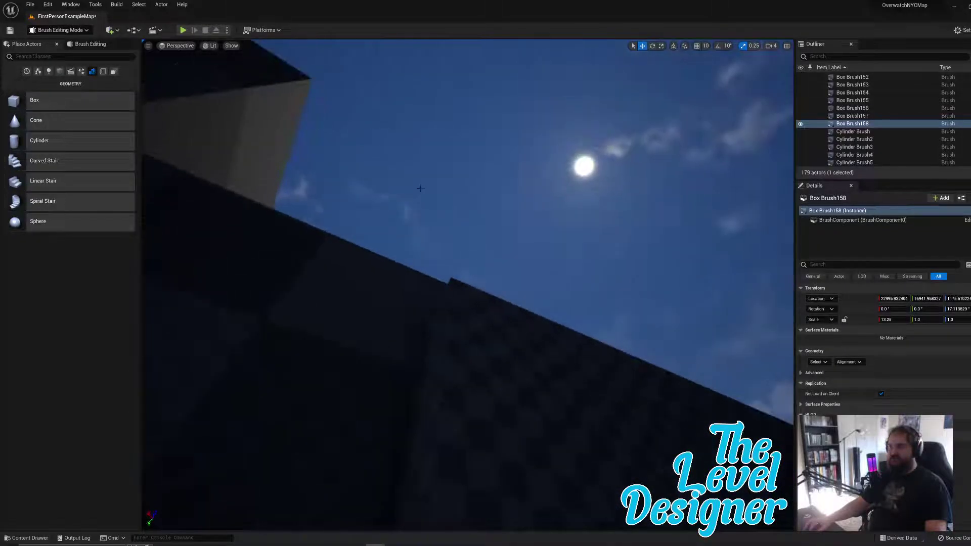
left_click(468, 203)
right_click_drag(467, 202, 582, 357)
right_click_drag(291, 259, 291, 259)
right_click_drag(487, 275, 487, 274)
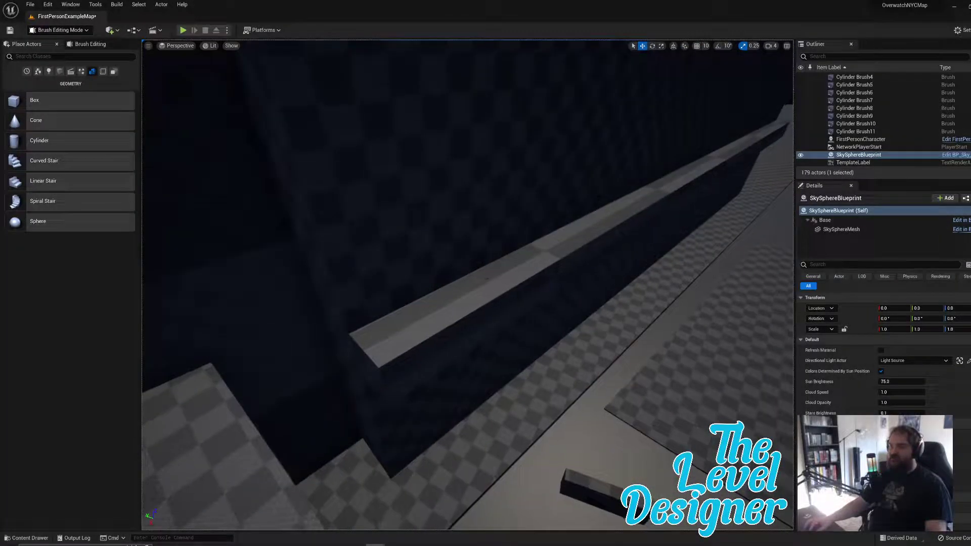
left_click(514, 272)
left_click(547, 259)
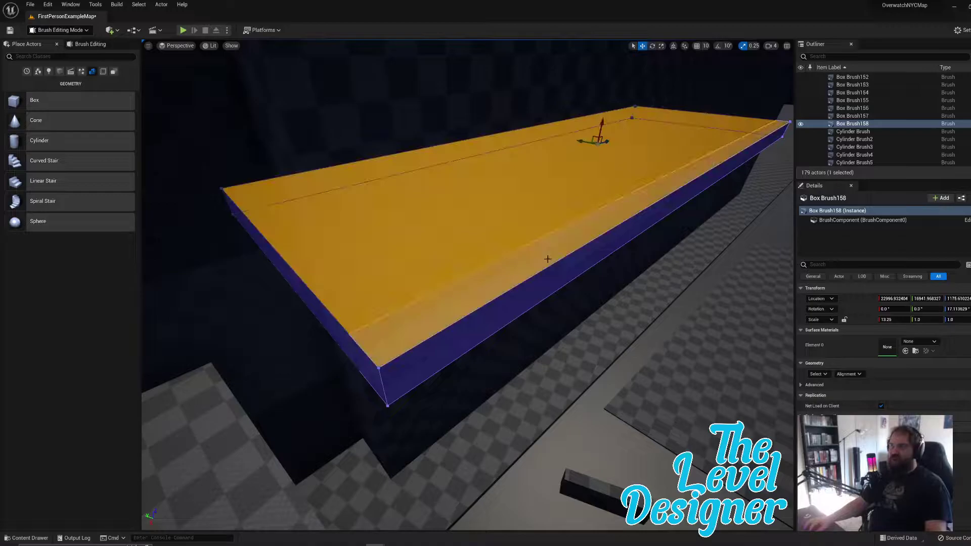
right_click_drag(606, 202, 605, 203)
key("q")
left_click_drag(542, 273, 541, 232)
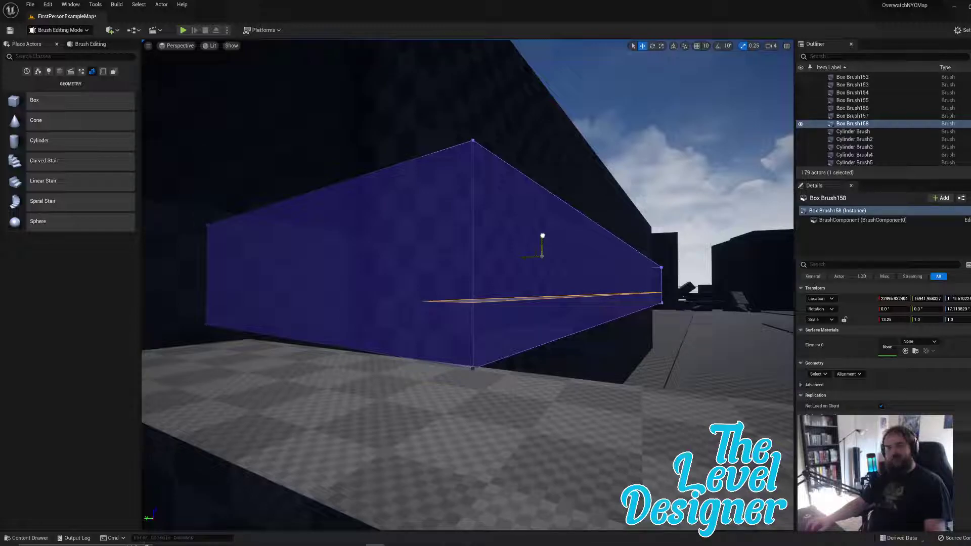
Step: Bring up the MTV studio reference photo in the browser and examine the facade's proportions and sign bands
left_click_drag(0, 167, 483, 74)
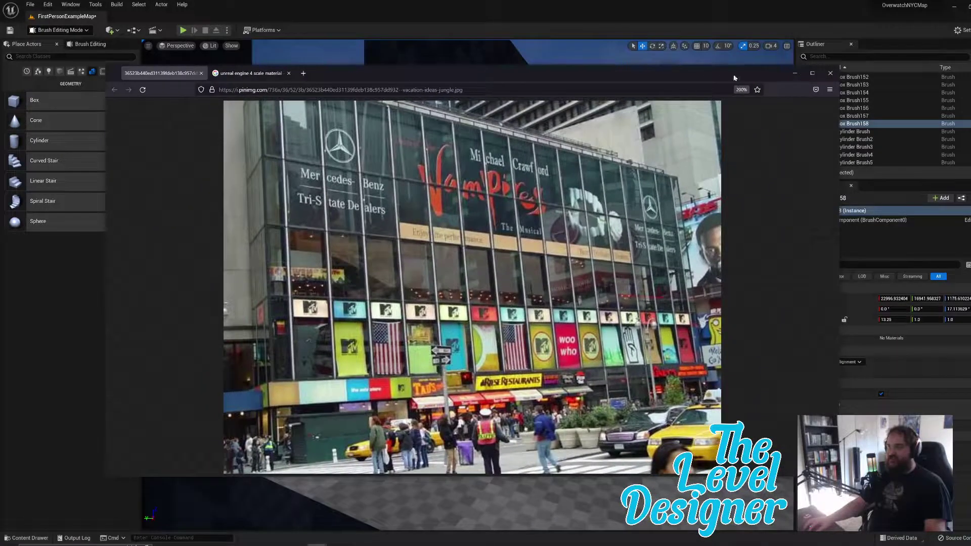
left_click(813, 73)
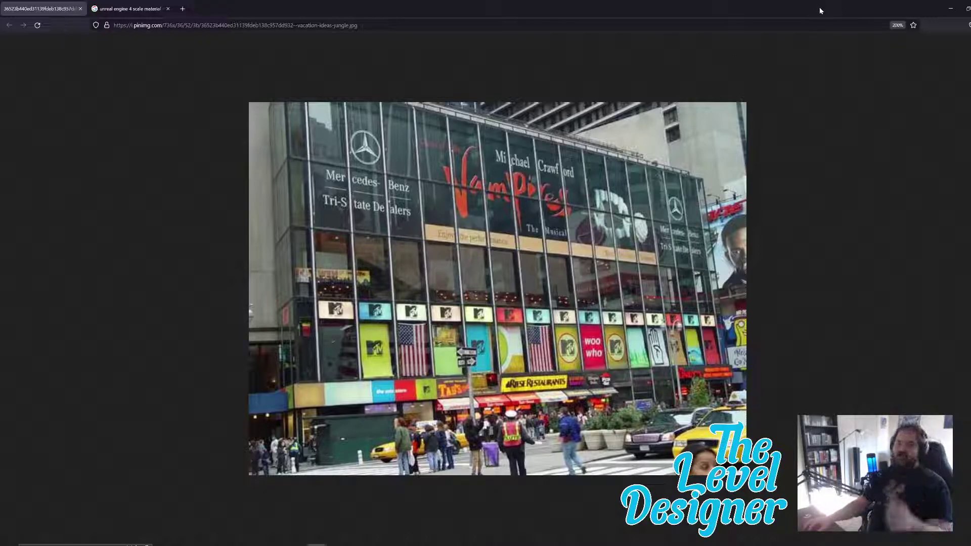
left_click_drag(820, 8, 0, 161)
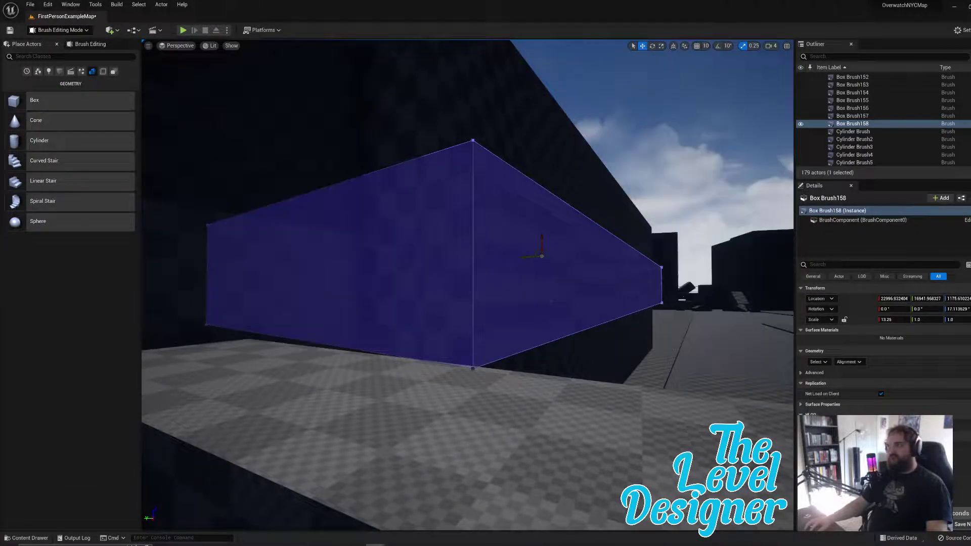
Step: Try to raise the top face of the long facade brush further up the building wall
key("w")
right_click_drag(521, 272, 520, 319)
key("e")
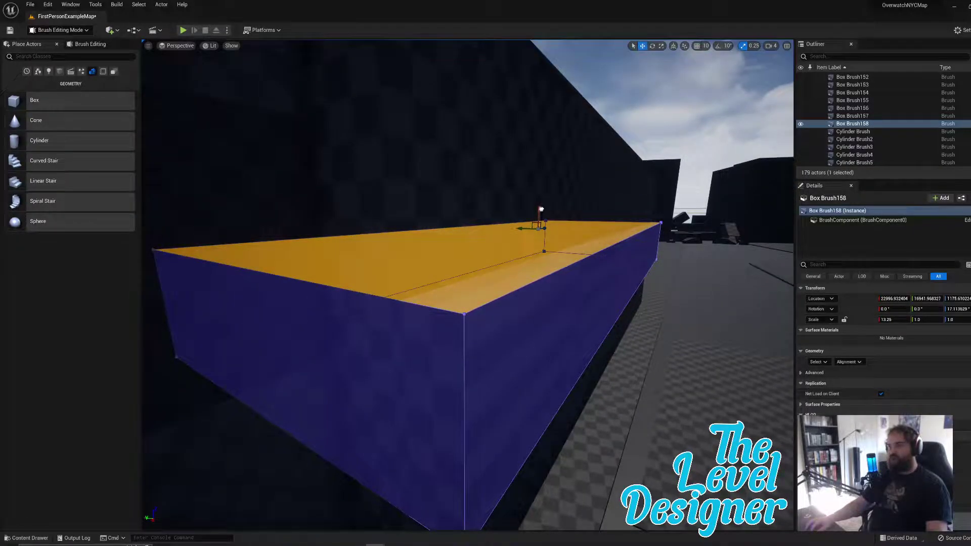
mouse_move(540, 217)
left_mouse_down()
mouse_move(555, 145)
mouse_move(556, 180)
mouse_move(554, 129)
left_mouse_up()
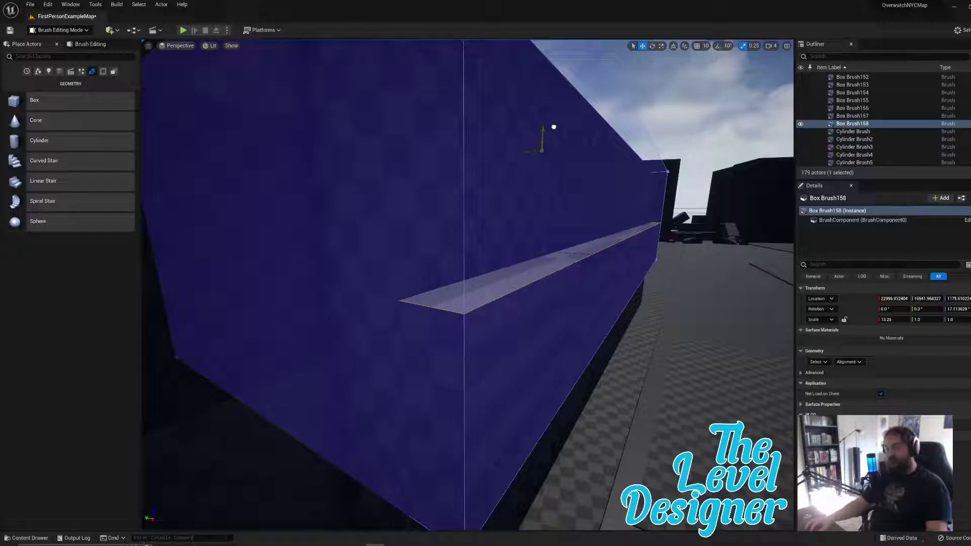
left_click_drag(555, 129, 555, 126)
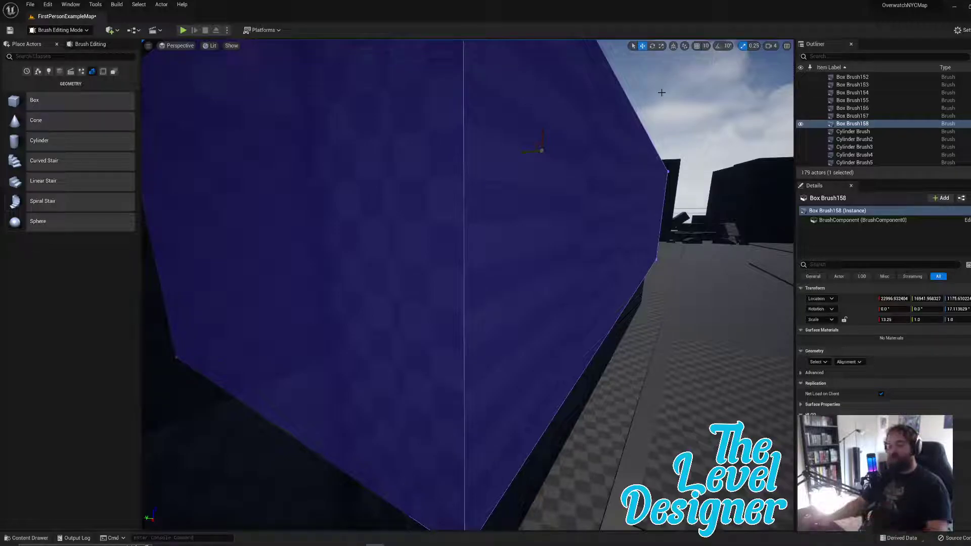
key("ctrl+z")
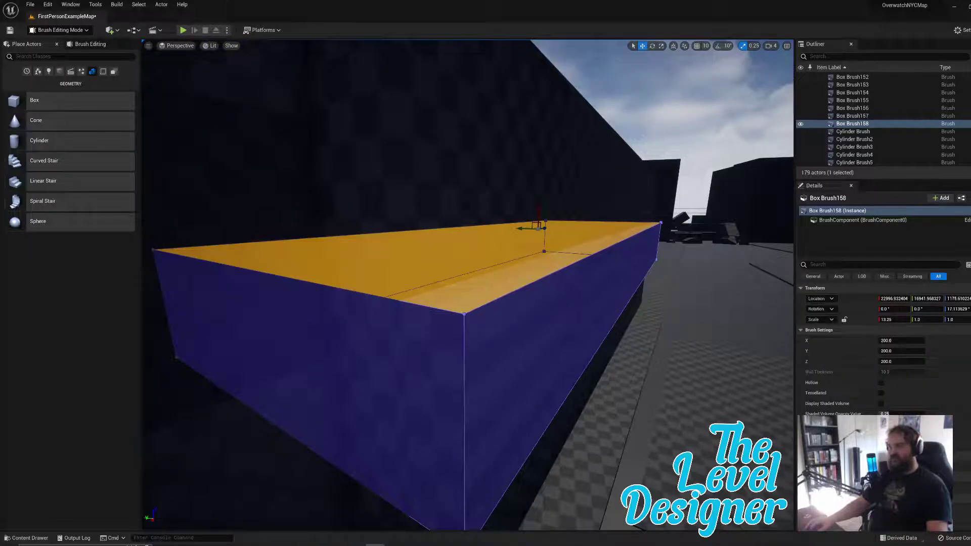
Step: Select the street-side face of the long facade brush and push it back toward the building wall
mouse_move(468, 285)
right_mouse_down()
mouse_move(354, 293)
mouse_move(399, 273)
mouse_move(468, 283)
right_mouse_up()
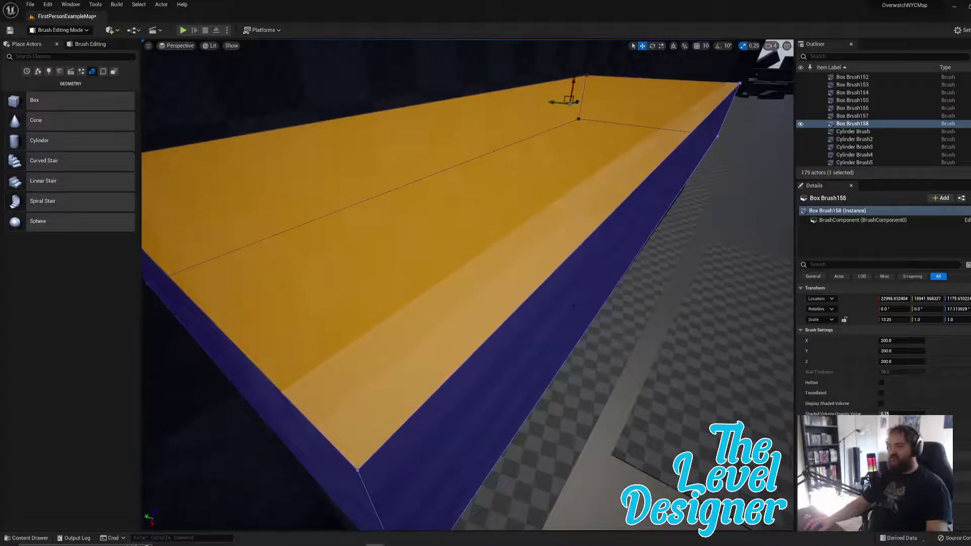
left_click(571, 305)
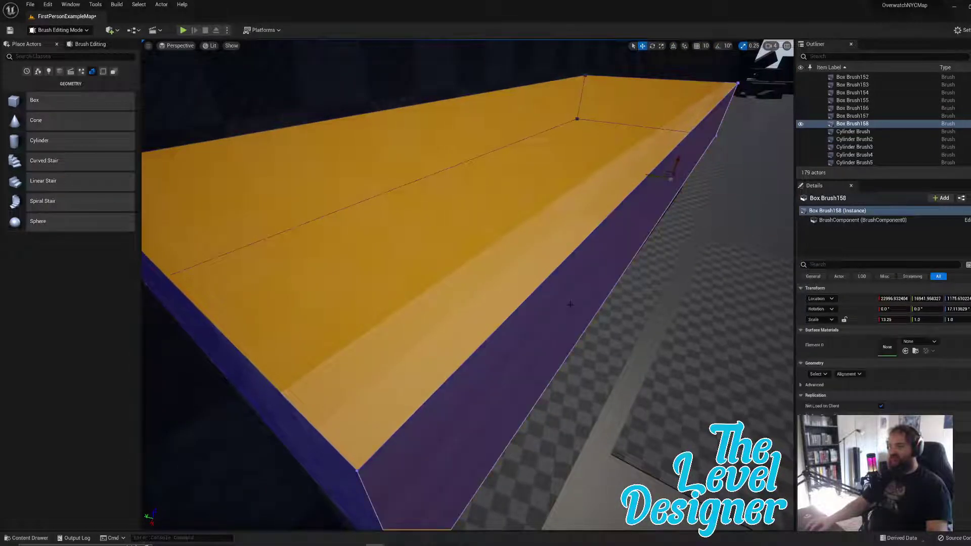
left_click(722, 107)
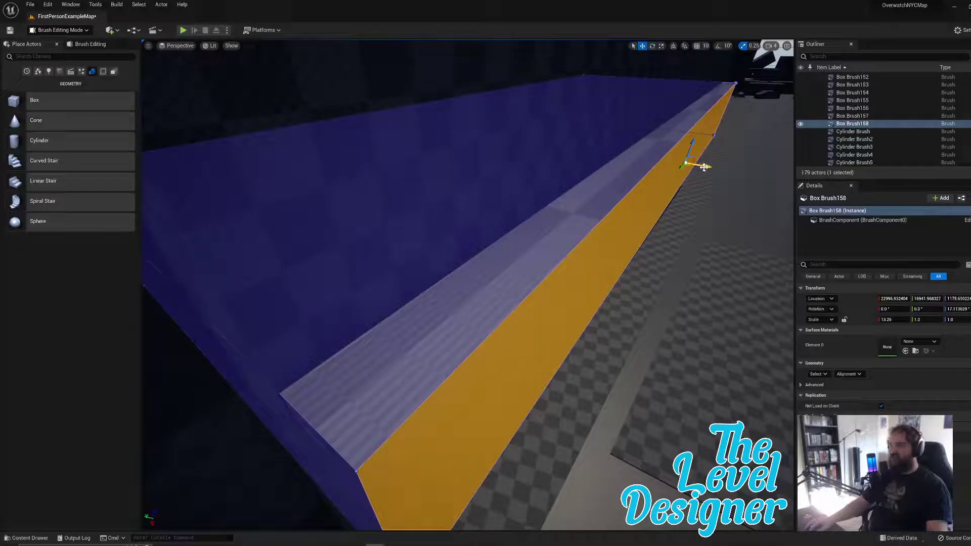
left_click_drag(704, 167, 678, 160)
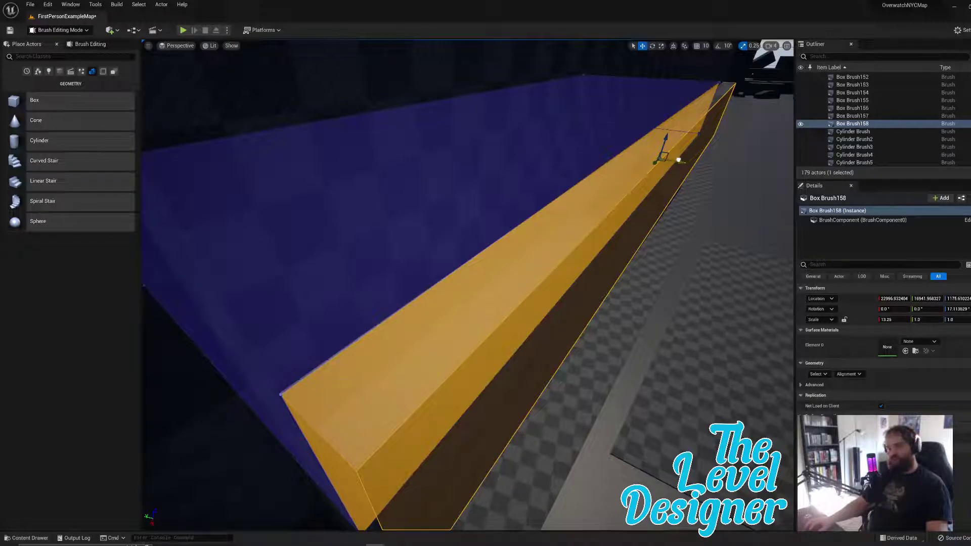
left_click(678, 160)
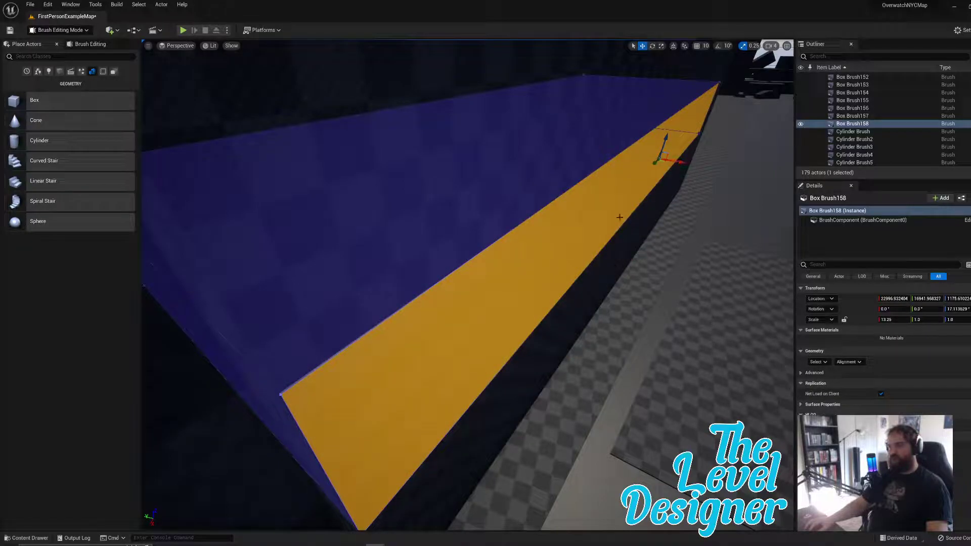
Step: Turn the long facade brush into a subtractive brush that carves a recess into the building
right_click_drag(619, 217, 684, 163)
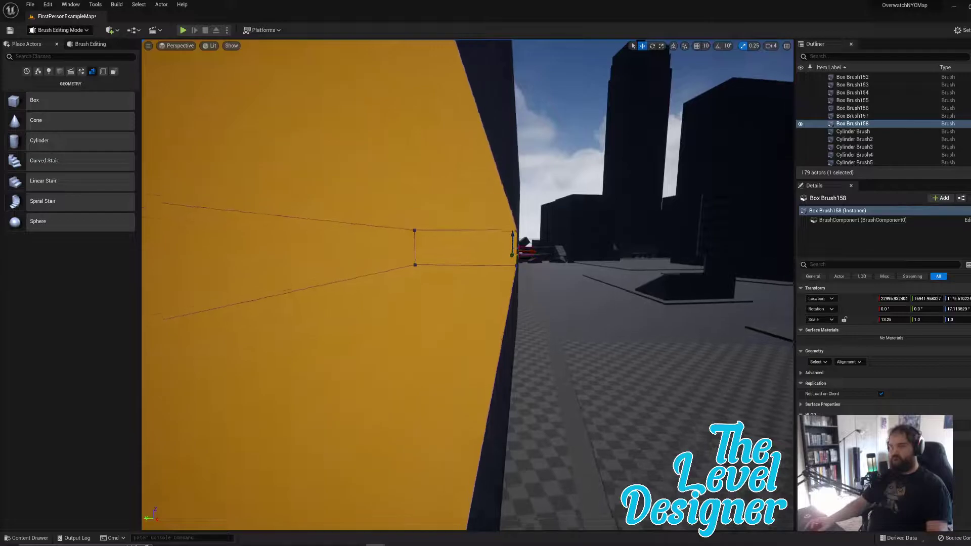
right_click_drag(564, 222, 561, 225)
scroll(873, 371, "down", 1)
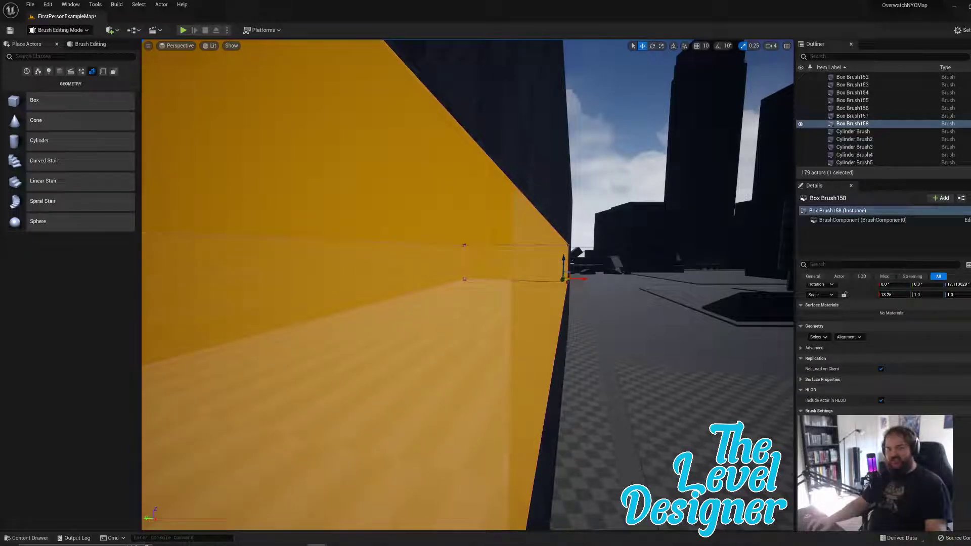
key("super+d")
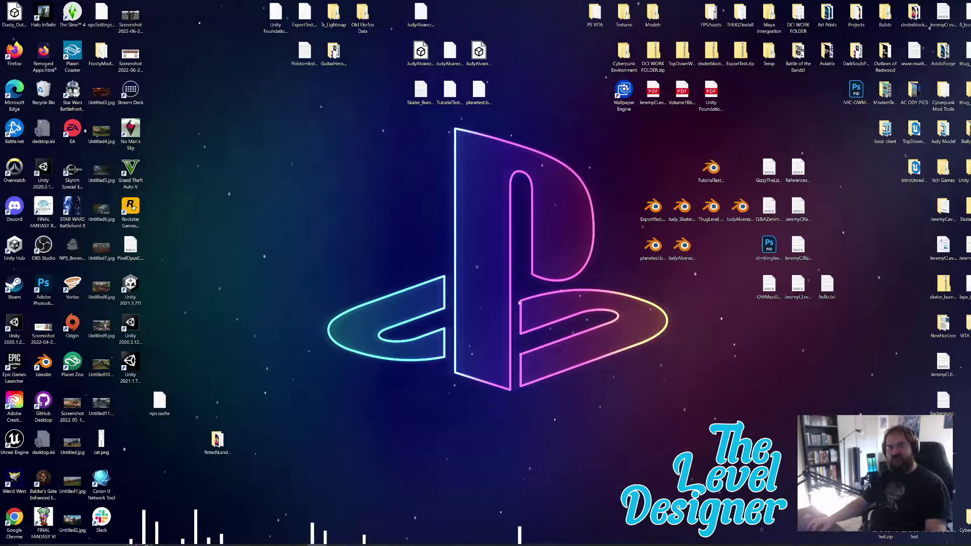
key("super+d")
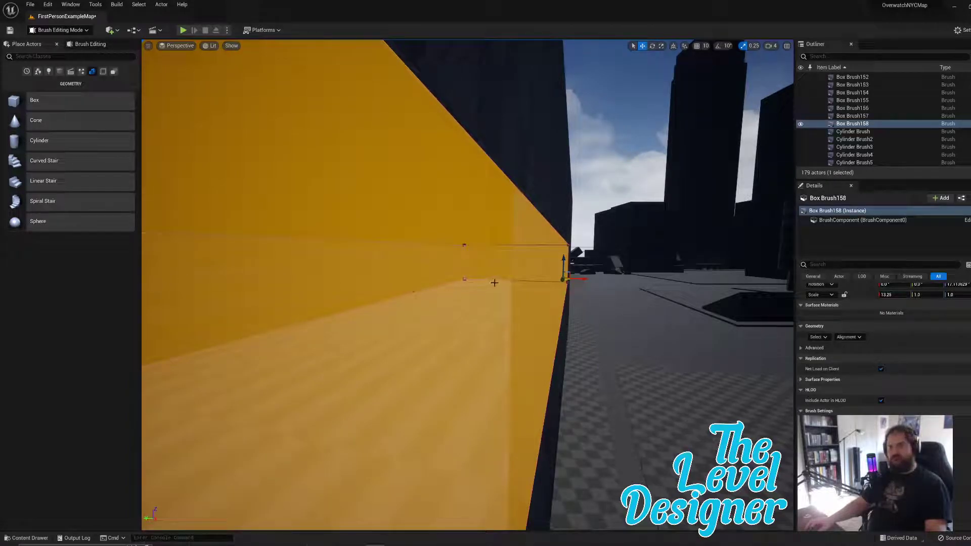
mouse_move(494, 282)
right_mouse_down()
mouse_move(283, 282)
mouse_move(491, 282)
mouse_move(563, 153)
mouse_move(243, 147)
mouse_move(458, 97)
right_mouse_up()
left_click(602, 147)
key("w")
mouse_move(448, 219)
right_mouse_down()
mouse_move(415, 219)
mouse_move(445, 227)
mouse_move(472, 253)
mouse_move(501, 254)
mouse_move(498, 237)
mouse_move(501, 288)
mouse_move(507, 277)
right_mouse_up()
left_click(473, 253)
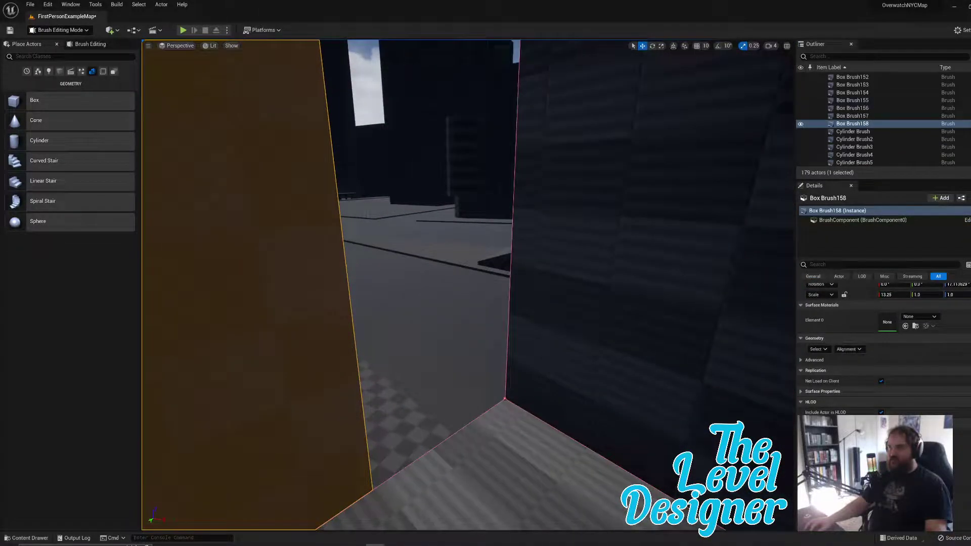
Step: Toggle the transform gizmo's coordinate space and pull the recess brush's street-side edge out through the wall's outer surface
mouse_move(526, 233)
right_mouse_down()
mouse_move(485, 232)
mouse_move(526, 233)
mouse_move(414, 192)
mouse_move(453, 215)
mouse_move(475, 283)
mouse_move(429, 263)
mouse_move(524, 243)
right_mouse_up()
left_click(673, 46)
key("w")
key("s")
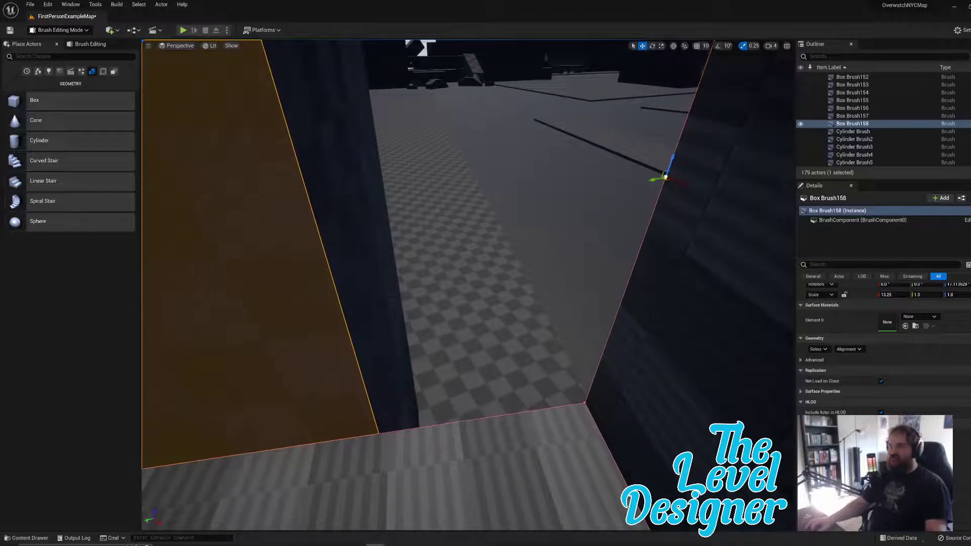
left_click(673, 46)
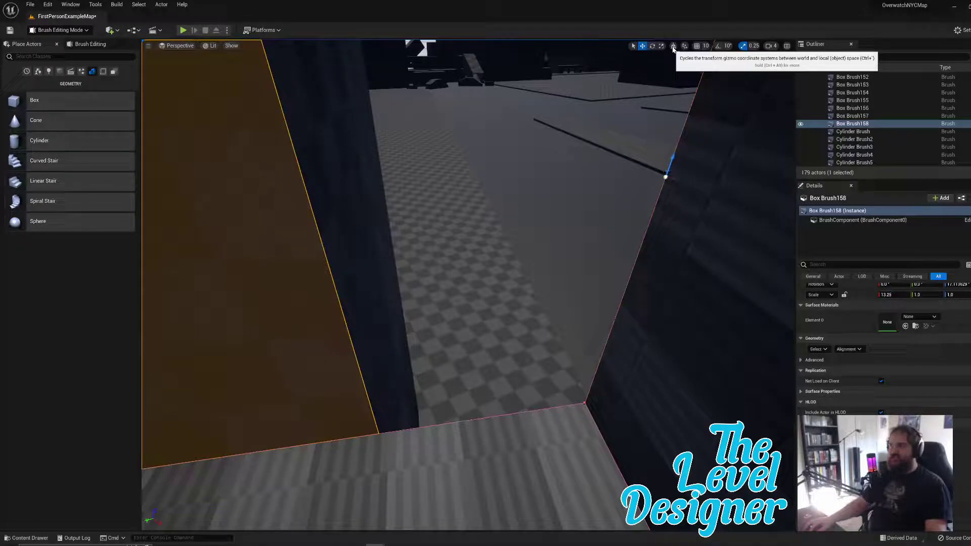
right_click_drag(524, 244, 508, 163)
key("w")
key("s")
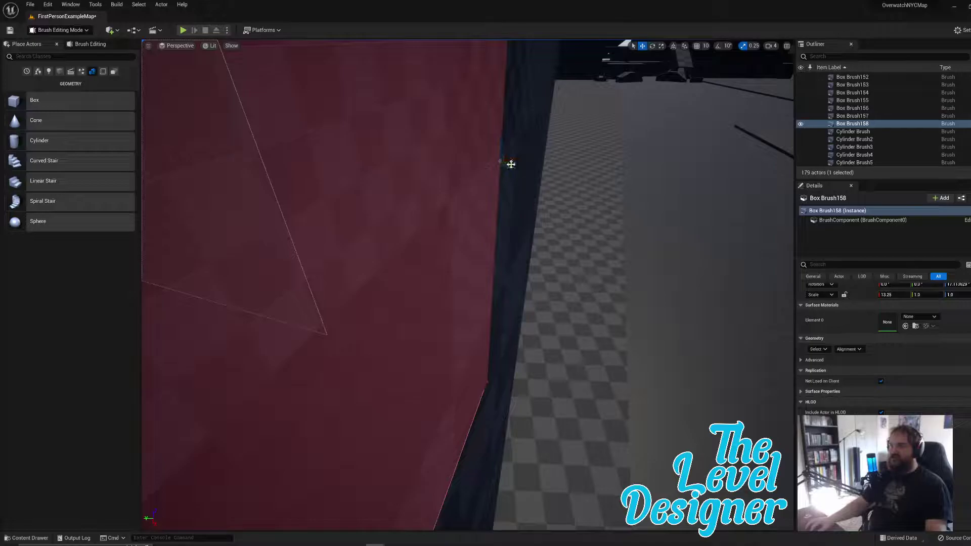
left_click_drag(508, 161, 547, 174)
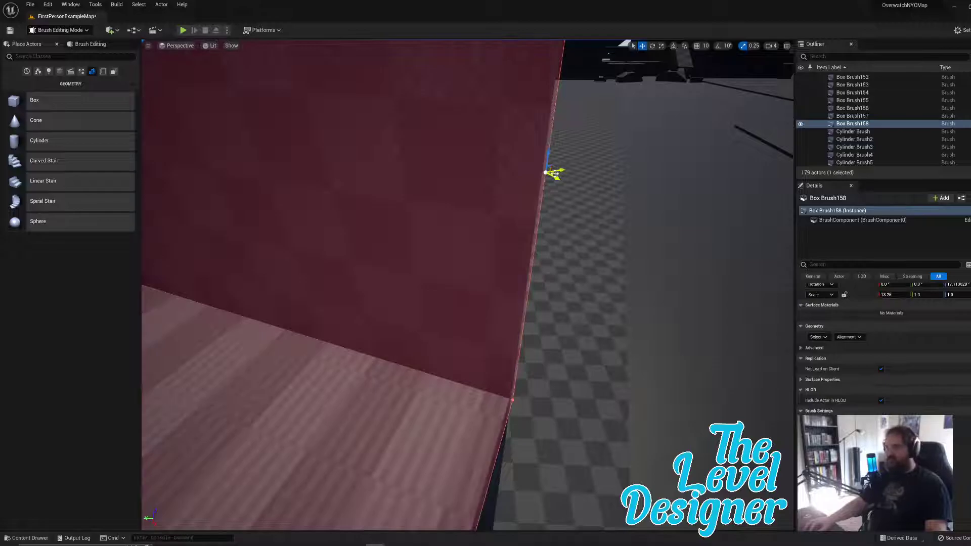
Step: Move the same vertical edge of the subtractive brush slightly further outward past the building wall
mouse_move(554, 173)
right_mouse_down()
mouse_move(499, 275)
mouse_move(487, 273)
right_mouse_up()
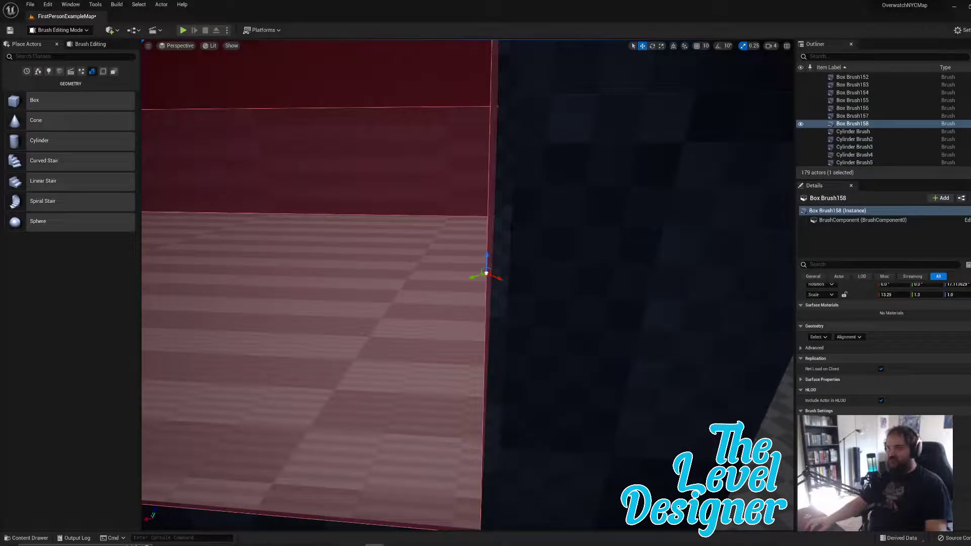
left_click_drag(483, 275, 512, 275)
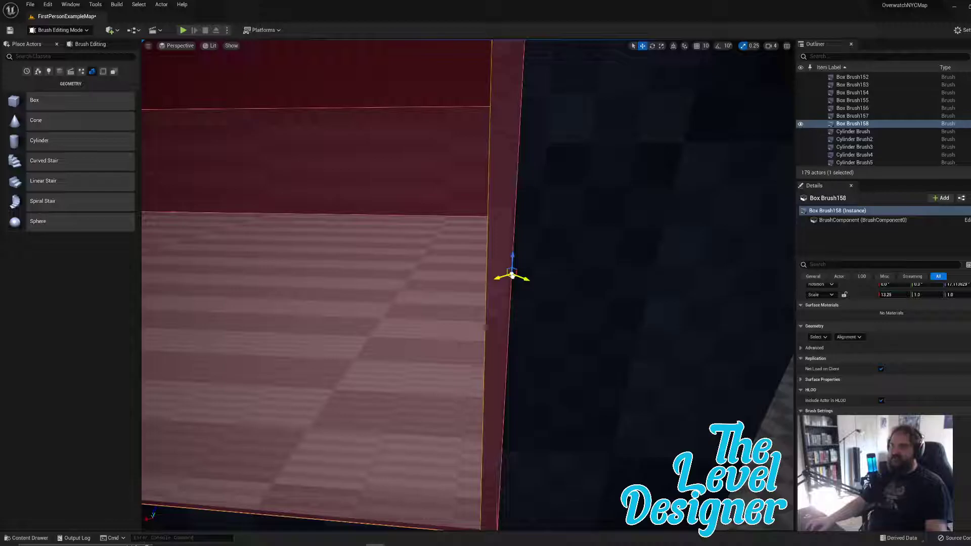
left_click_drag(511, 281, 512, 277)
Step: Select the vertical edge at the opposite end of the recess, pull it outward past the wall, and deselect the brush
mouse_move(513, 276)
right_mouse_down()
mouse_move(476, 283)
mouse_move(526, 283)
mouse_move(456, 283)
mouse_move(552, 286)
mouse_move(552, 263)
mouse_move(582, 266)
mouse_move(445, 271)
mouse_move(331, 258)
mouse_move(501, 267)
mouse_move(454, 250)
right_mouse_up()
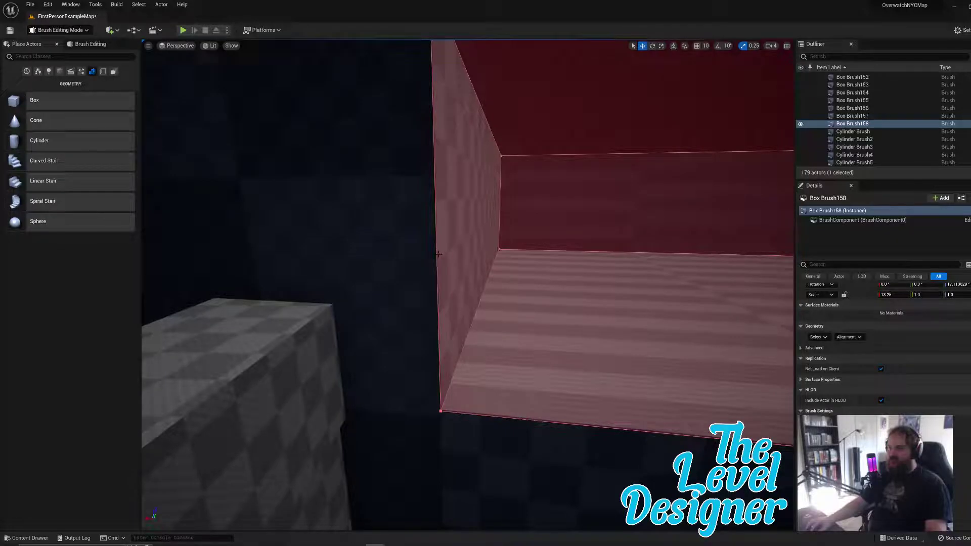
left_click(438, 256)
right_click_drag(502, 331, 502, 331)
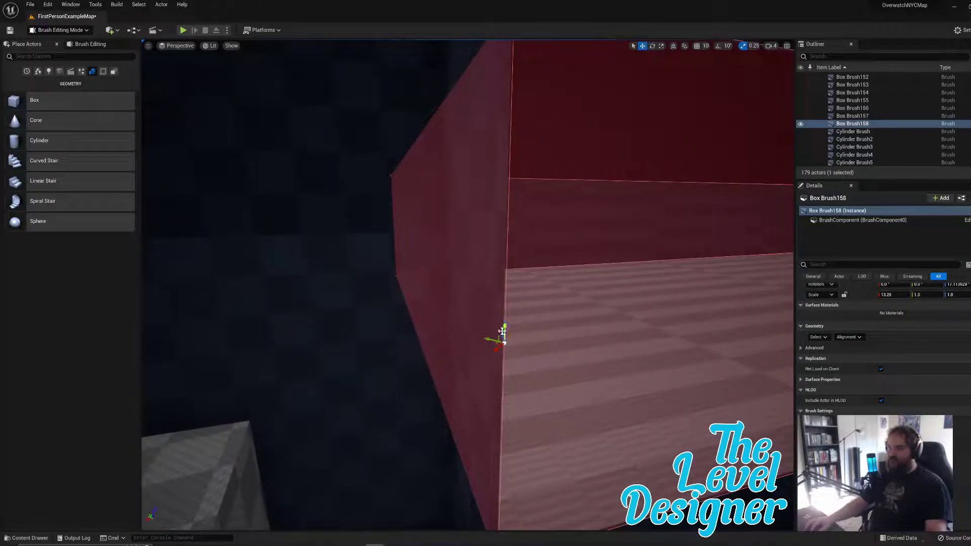
left_click_drag(498, 342, 494, 343)
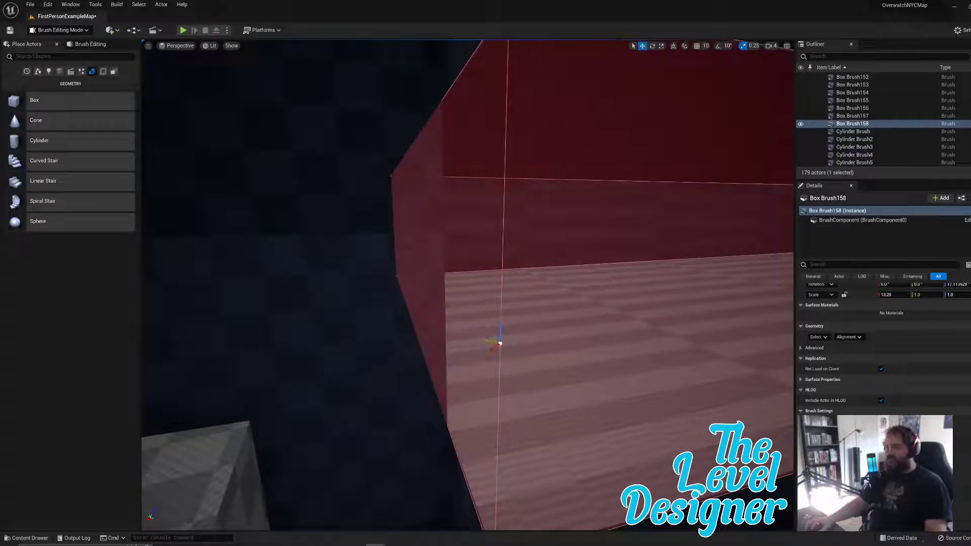
right_click_drag(530, 340, 465, 223)
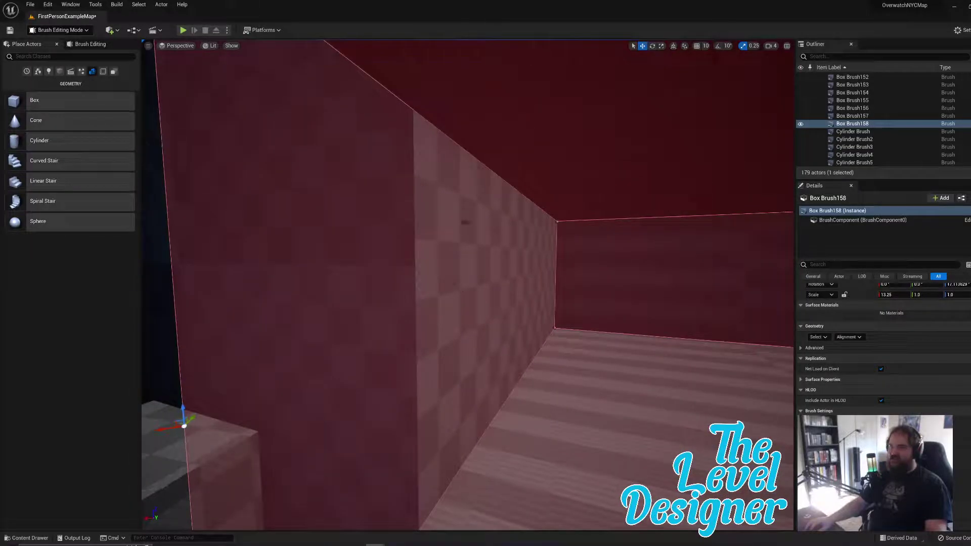
mouse_move(482, 363)
right_mouse_down()
mouse_move(414, 329)
mouse_move(323, 329)
mouse_move(319, 385)
mouse_move(298, 392)
mouse_move(303, 364)
mouse_move(390, 367)
mouse_move(425, 349)
mouse_move(571, 323)
mouse_move(576, 332)
mouse_move(453, 364)
right_mouse_up()
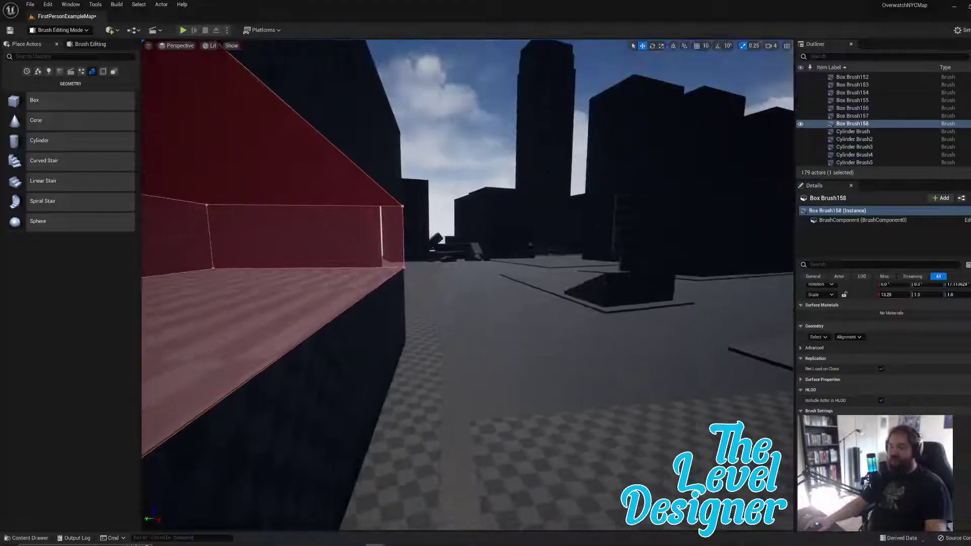
left_click(490, 121)
right_click_drag(490, 121, 1, 175)
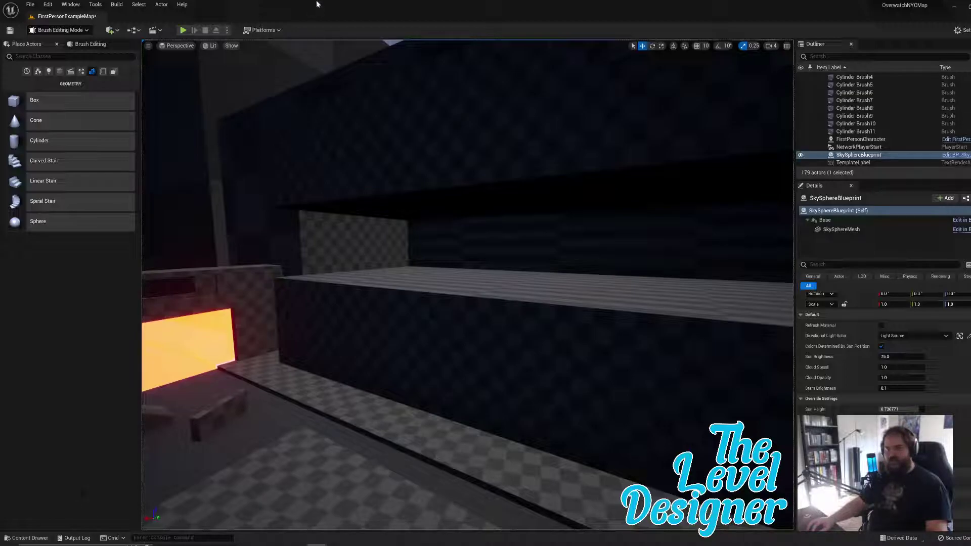
Step: Create a new material named Tinted-Glass in the Materials folder
key("ctrl+space")
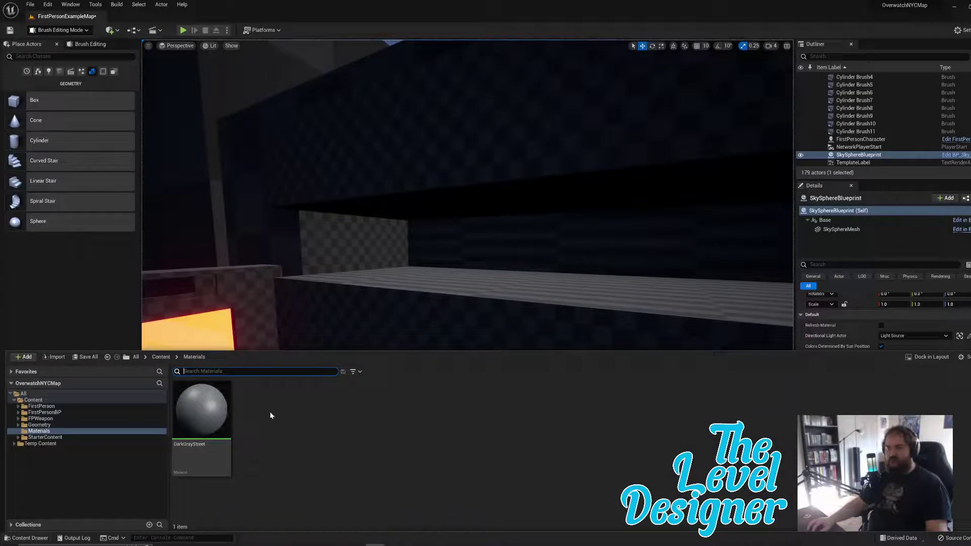
right_click(292, 424)
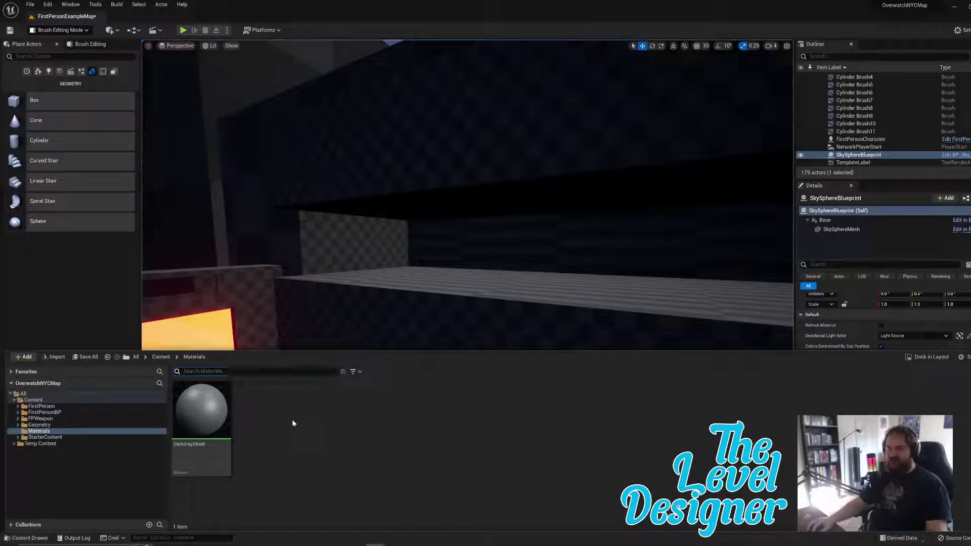
right_click(261, 424)
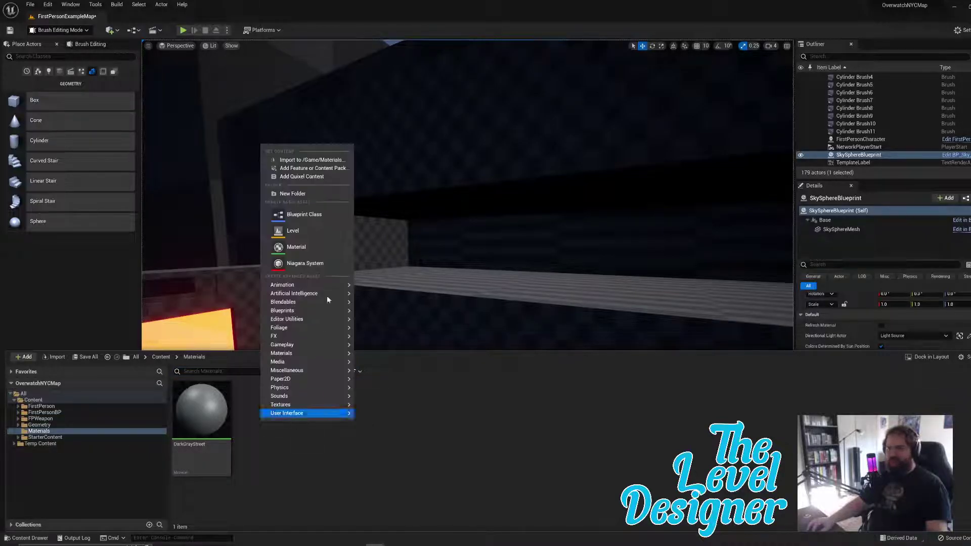
left_click(312, 247)
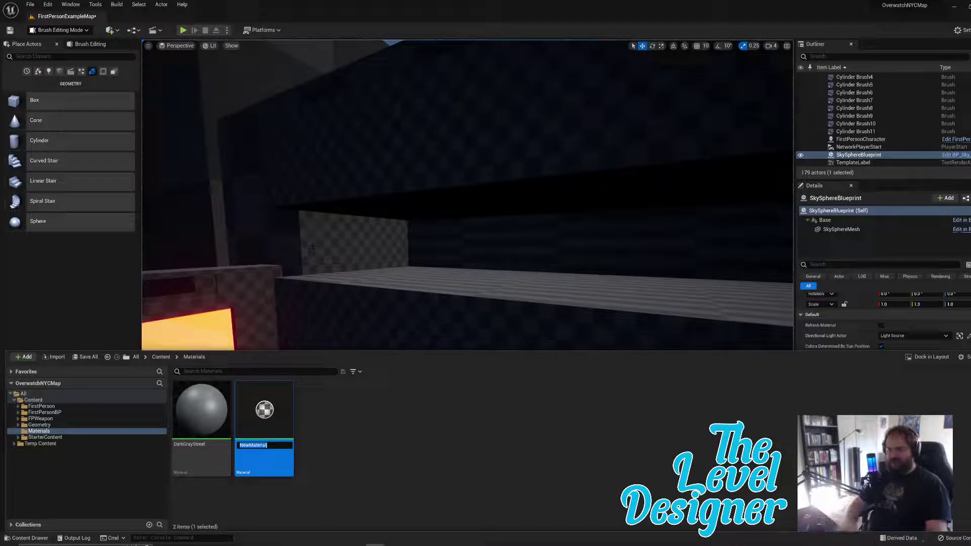
key("BackSpace")
type("Tinted")
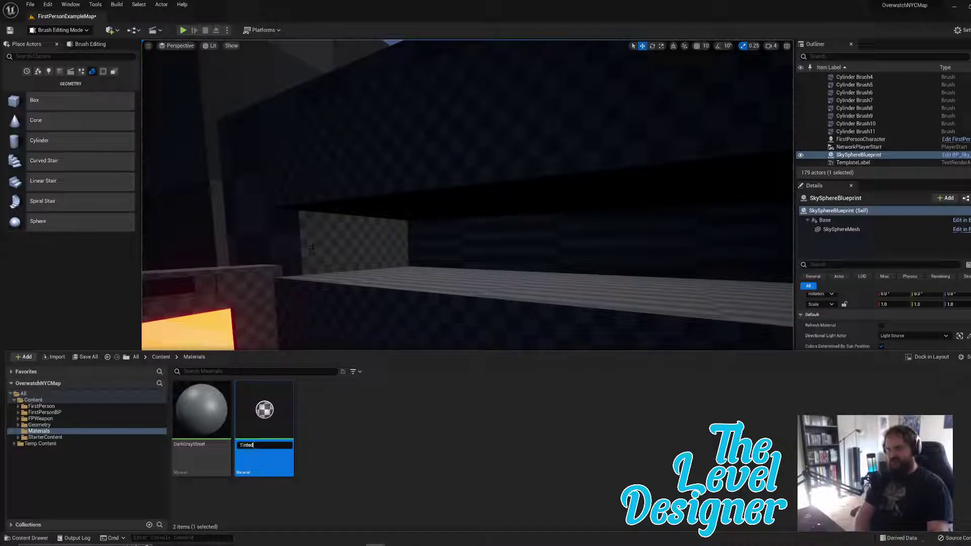
key("Return")
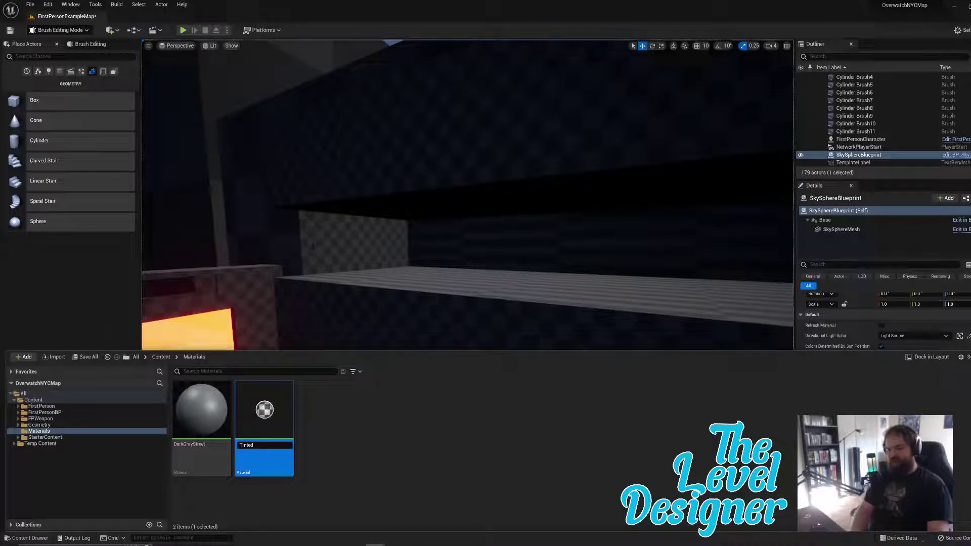
type("-")
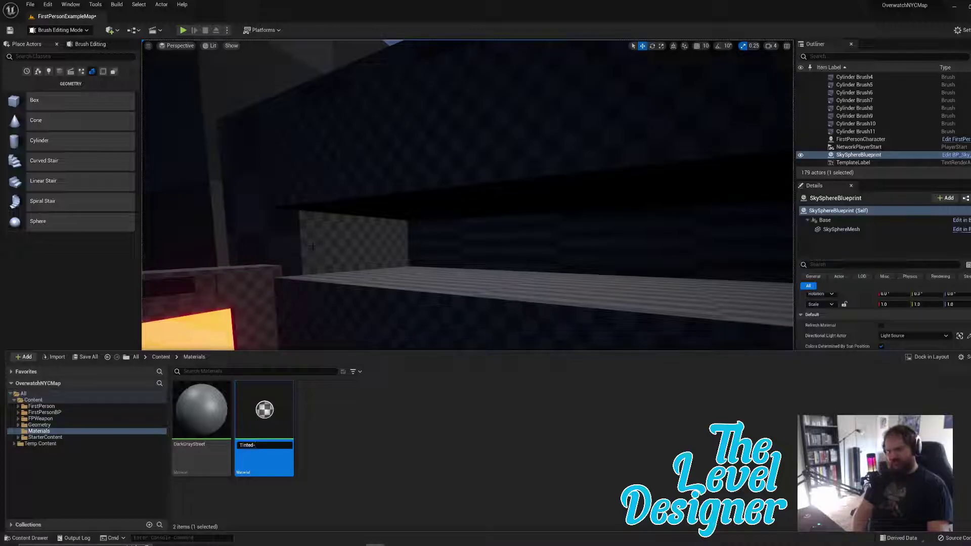
type("Glass")
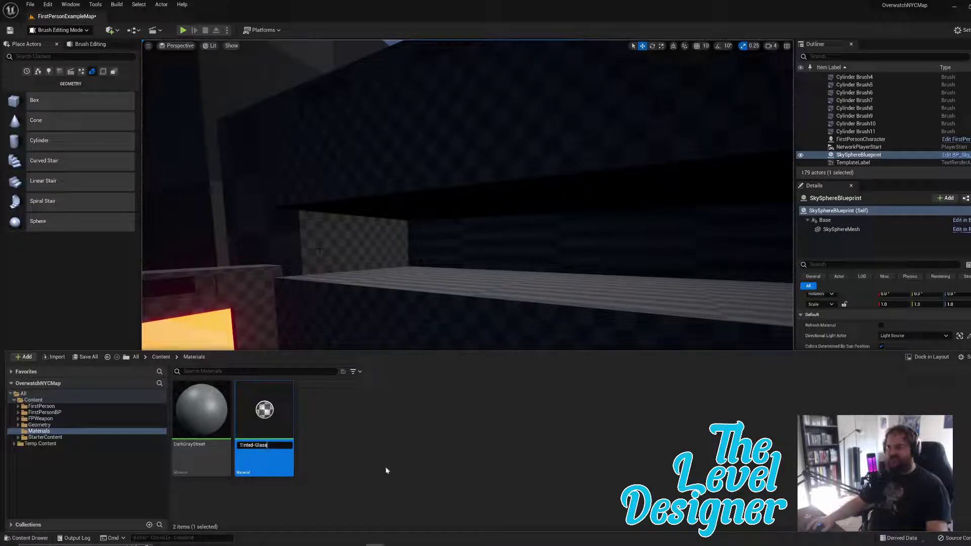
key("Return")
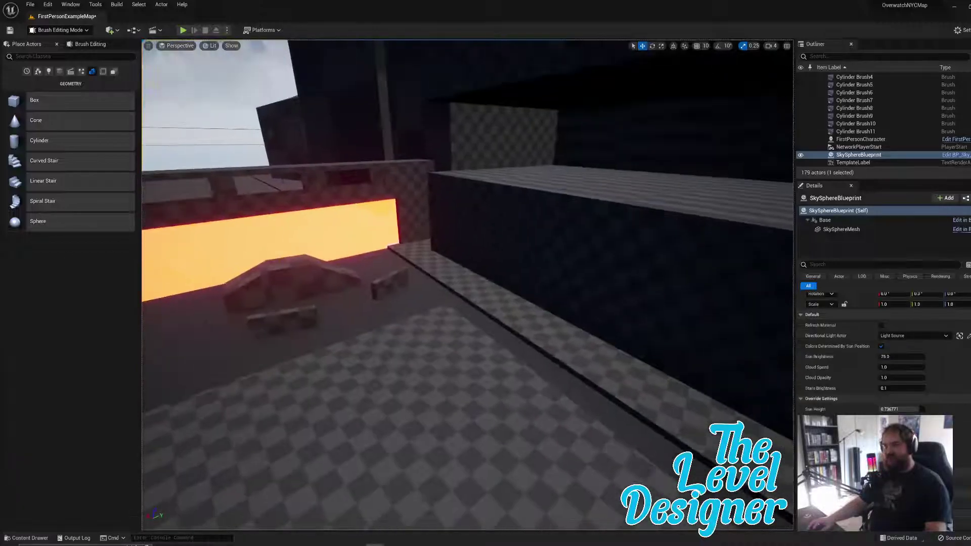
Step: Open the Tinted-Glass material from the Materials folder for editing
right_click_drag(406, 247, 251, 212)
left_click(382, 114)
left_click(381, 115)
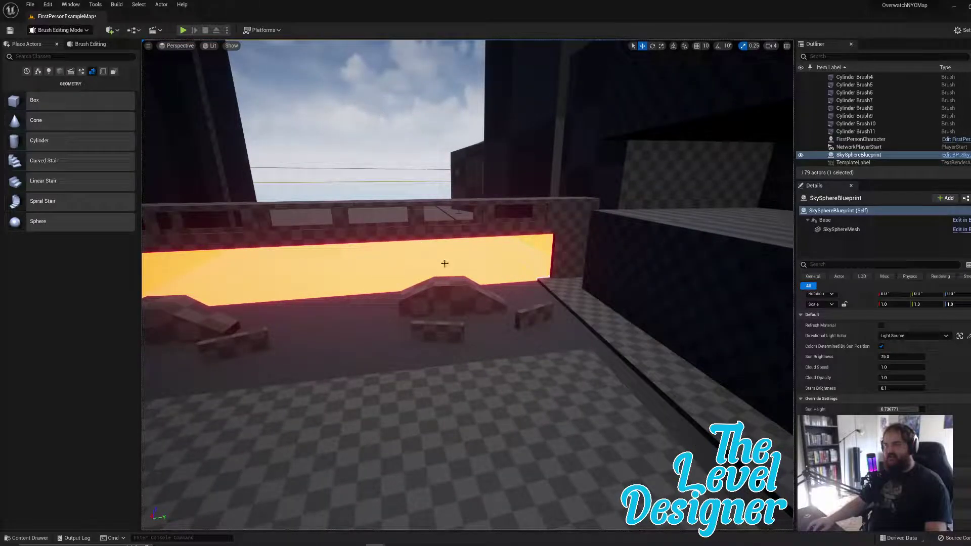
key("ctrl+space")
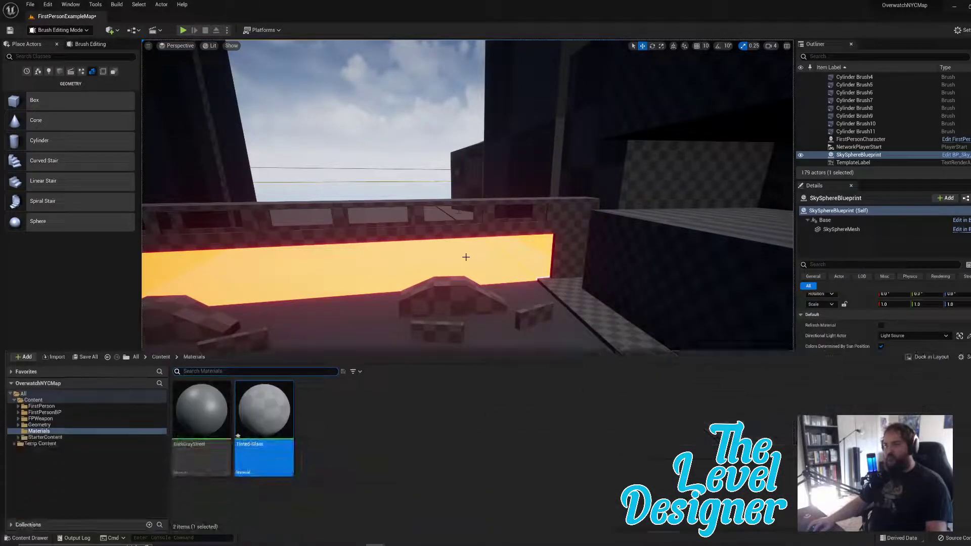
double_click(264, 408)
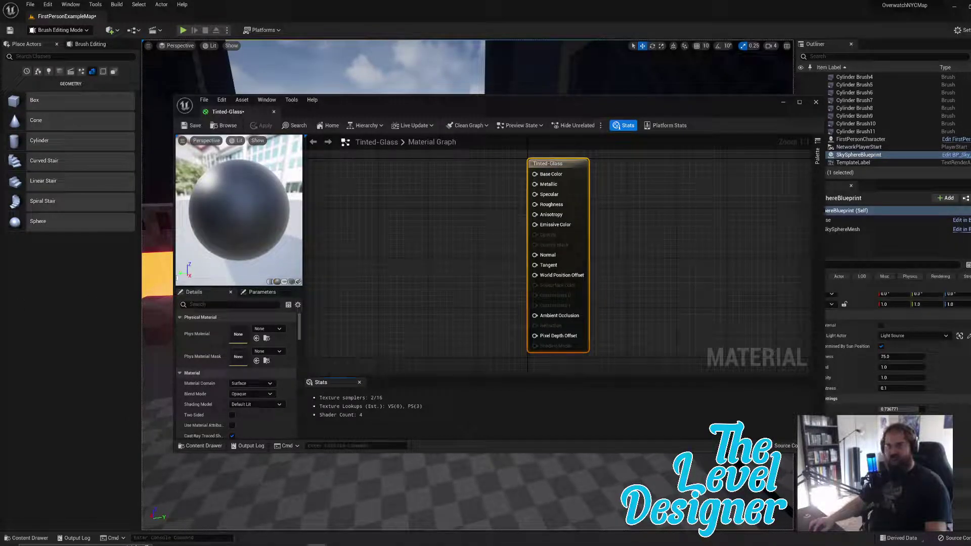
Step: Add a VectorParameter node, connect its output to the material's Base Color, and align it beside the main node
right_click(410, 205)
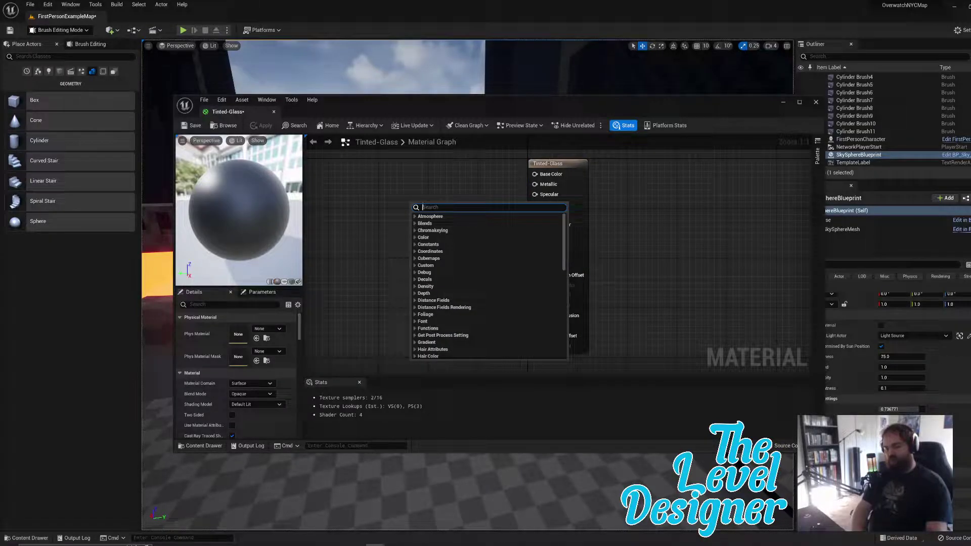
type("Vector")
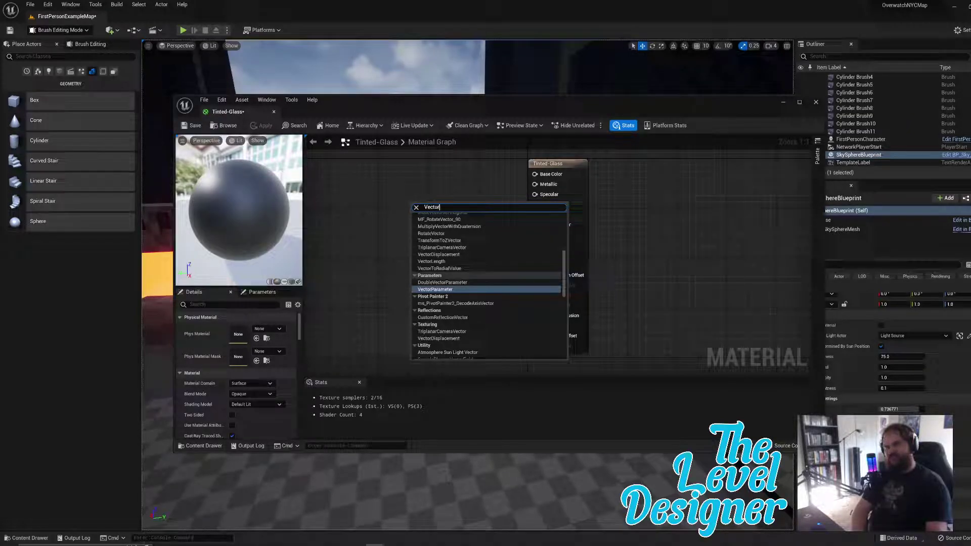
type("3")
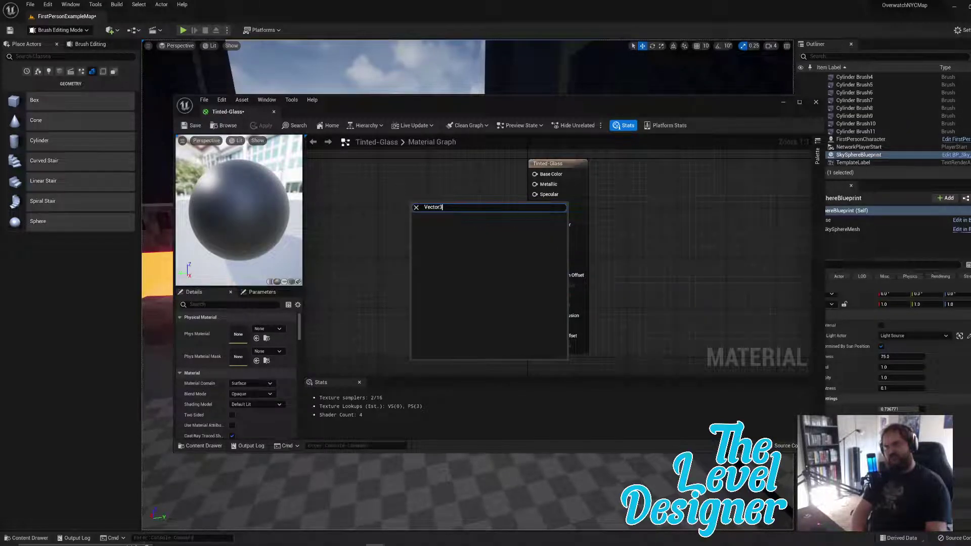
key("BackSpace")
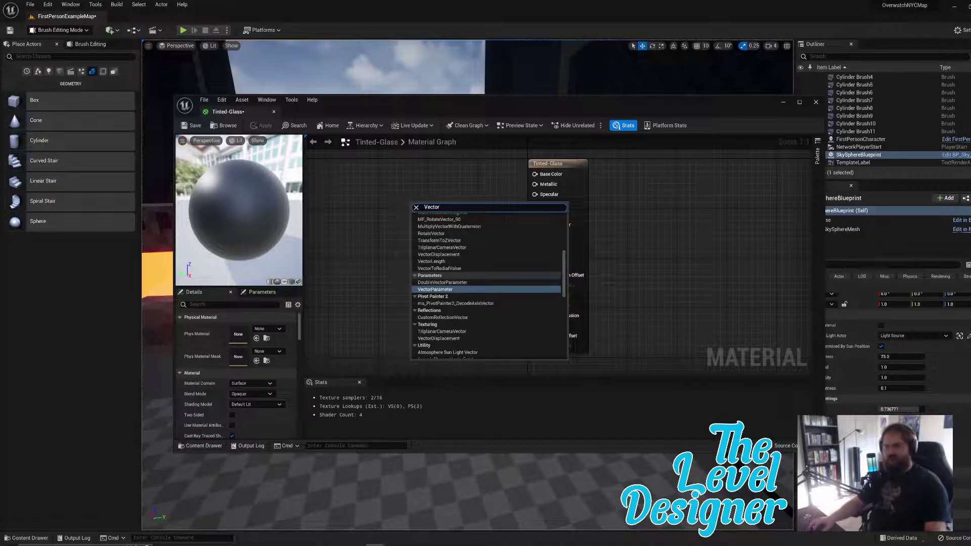
left_click(466, 288)
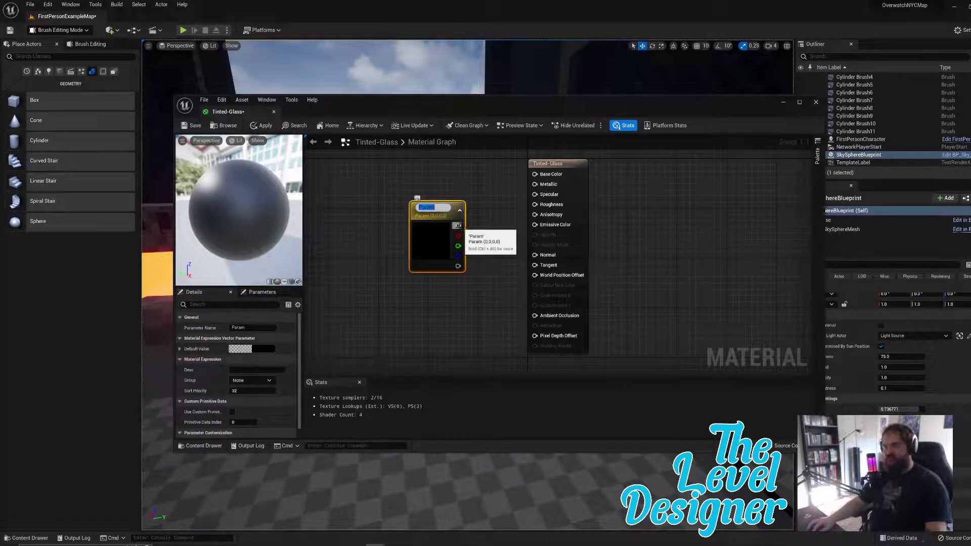
left_click_drag(458, 226, 535, 174)
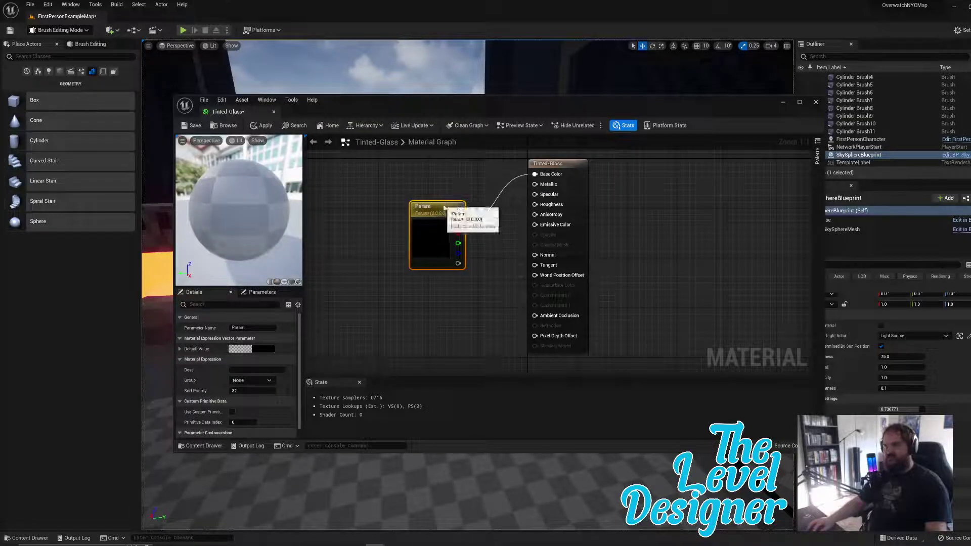
left_click_drag(440, 208, 440, 178)
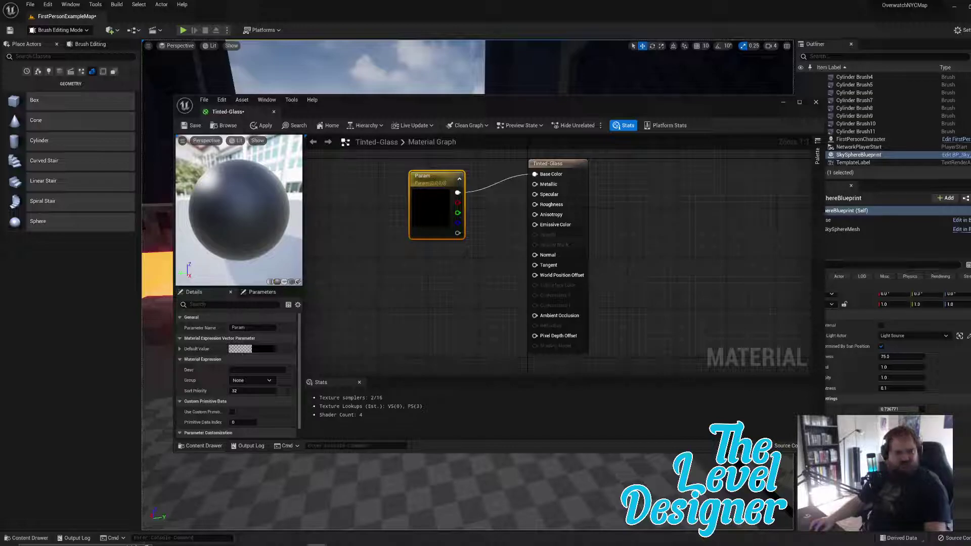
Step: Add a SceneColor node to the material graph and place it just below the vector parameter
right_click(354, 279)
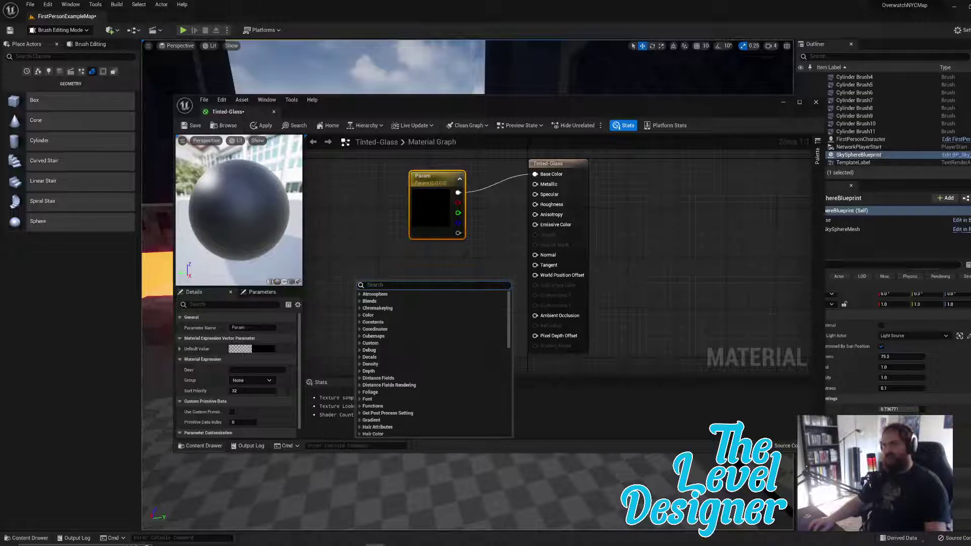
type("S")
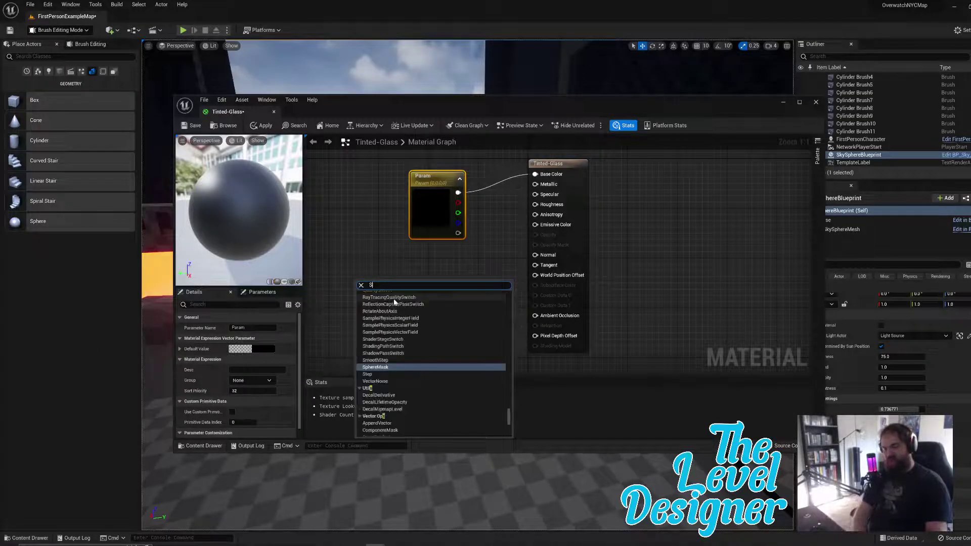
type("ceneC")
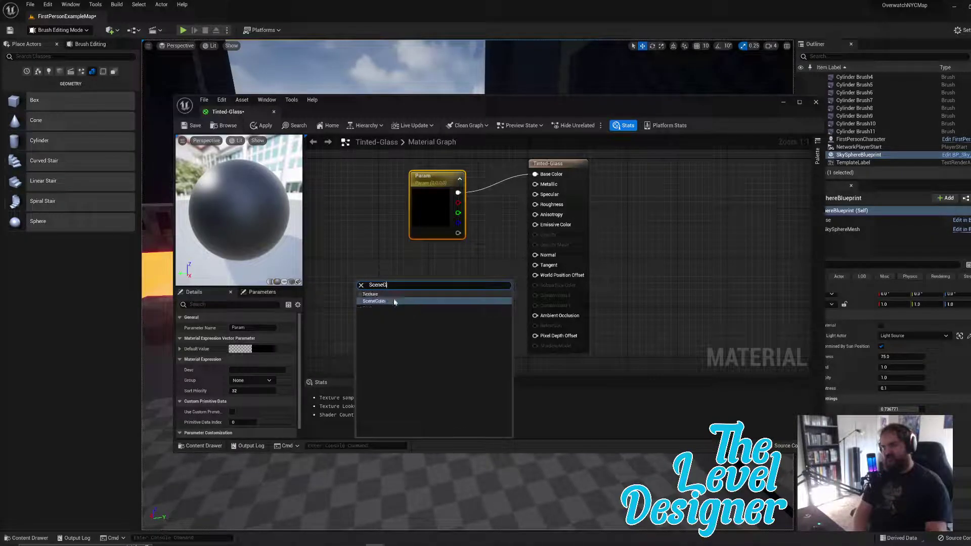
left_click(459, 301)
left_click_drag(384, 277, 409, 259)
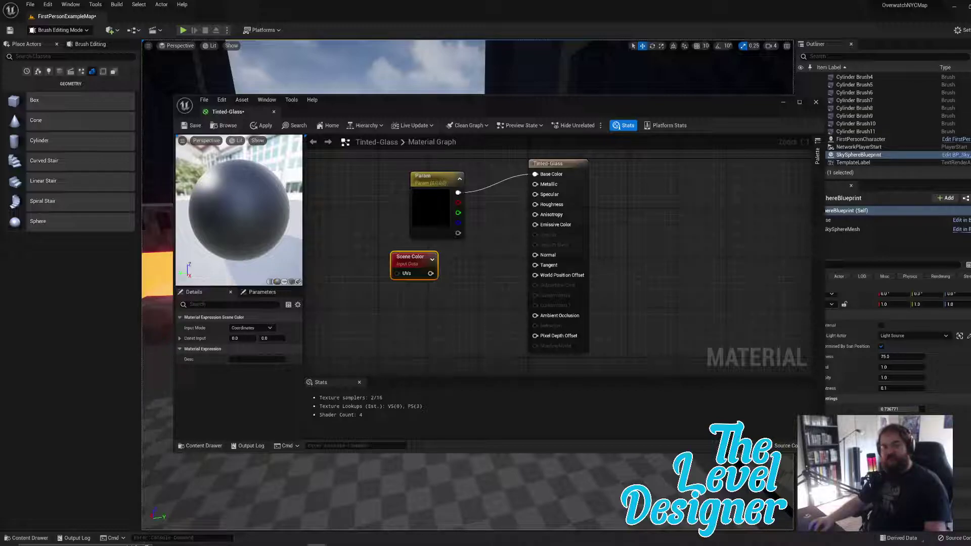
Step: Replace the vector parameter with a Constant3Vector node connected to Base Color
left_click(438, 177)
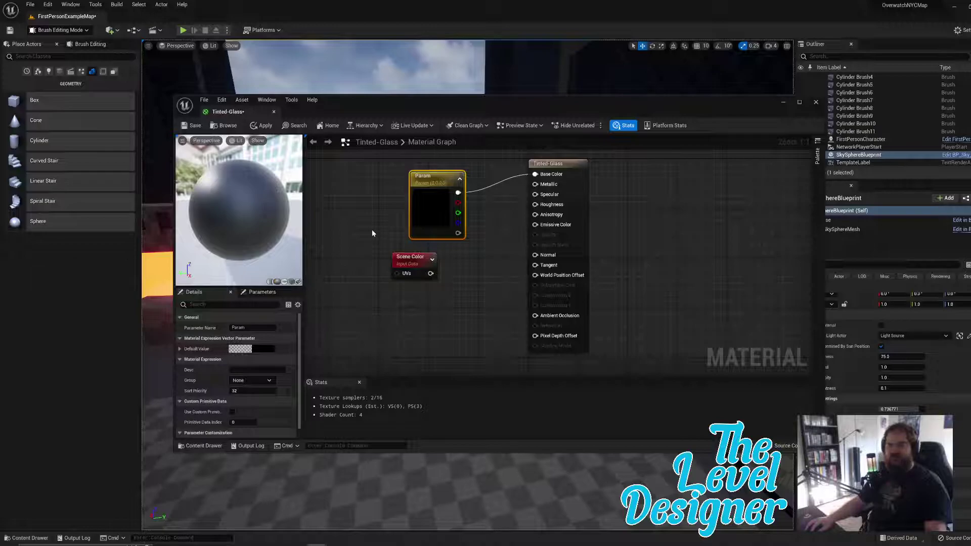
key("Delete")
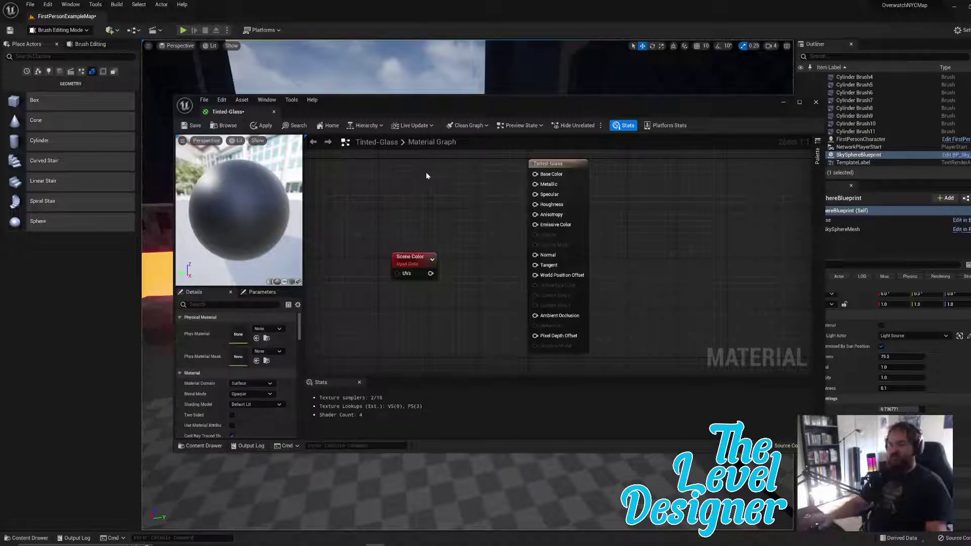
right_click(424, 175)
type("Constant")
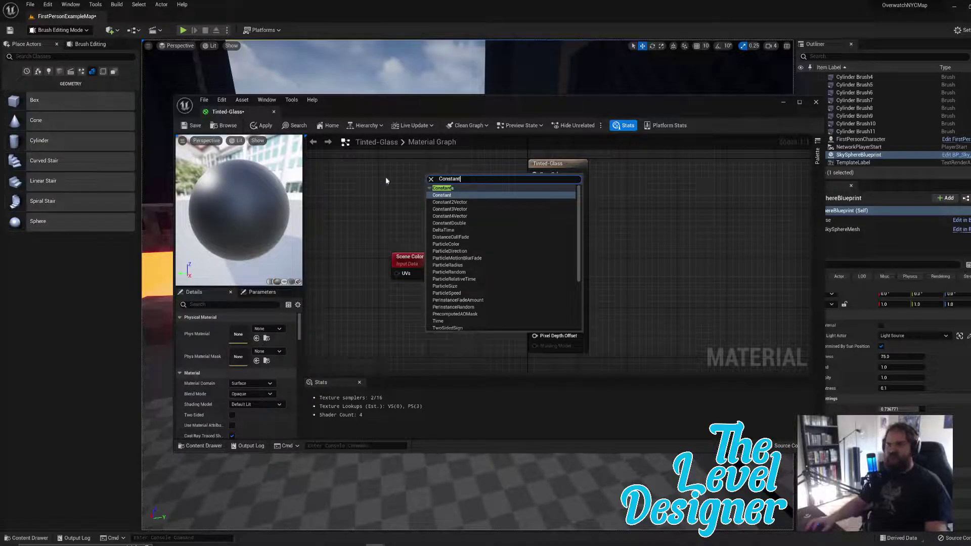
left_click(434, 209)
left_click_drag(472, 188, 535, 174)
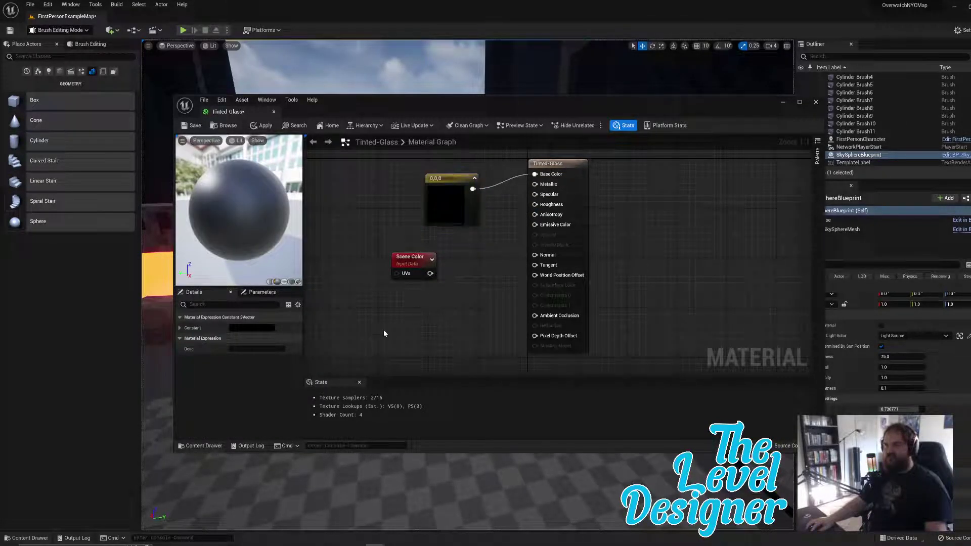
Step: Add a second Constant3Vector node below Scene Color and set its colour to a green of about 0.036, 0.207, 0.008
right_click(384, 334)
left_click(369, 328)
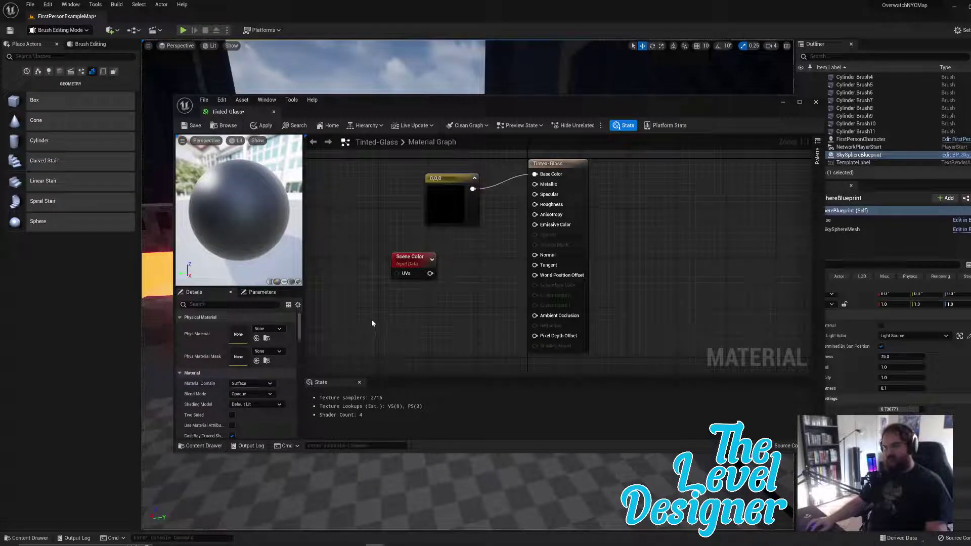
right_click(370, 318)
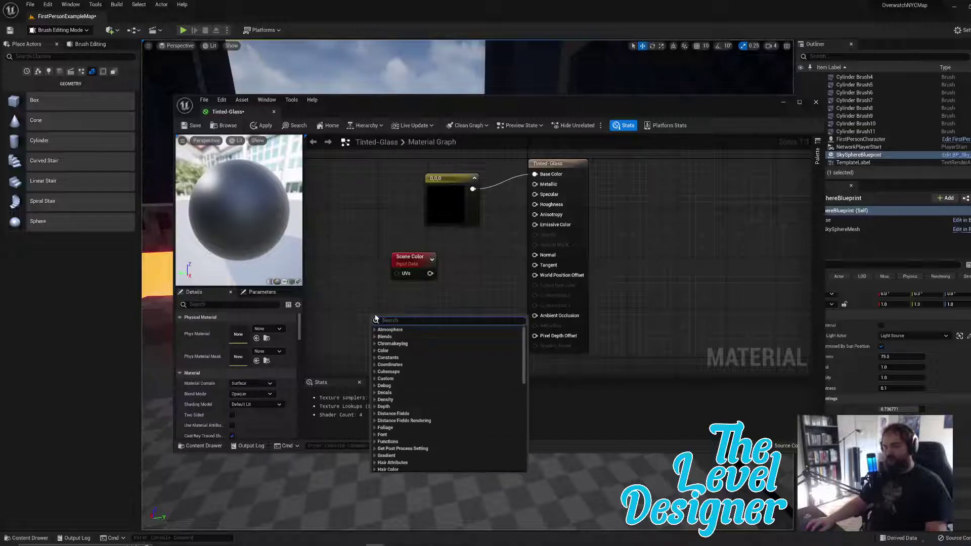
type("Const")
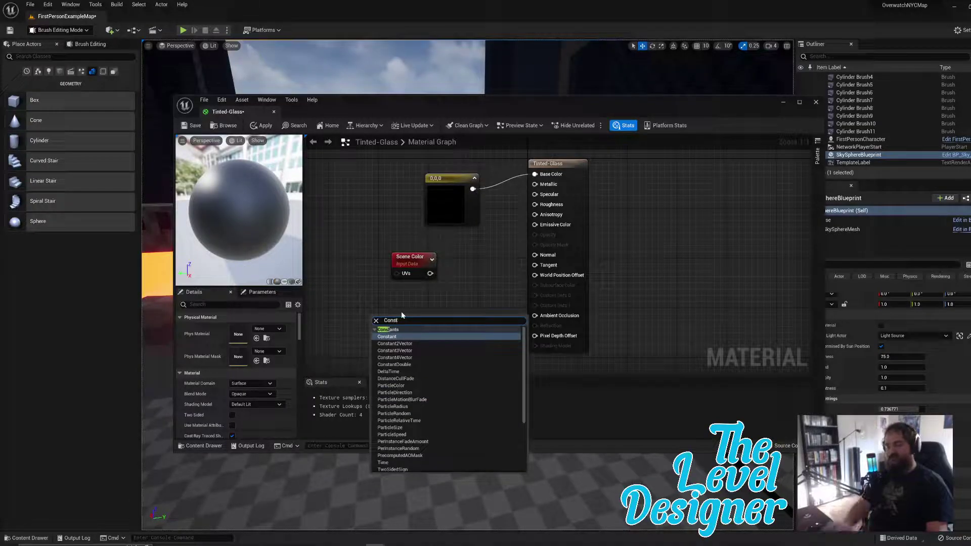
left_click(414, 351)
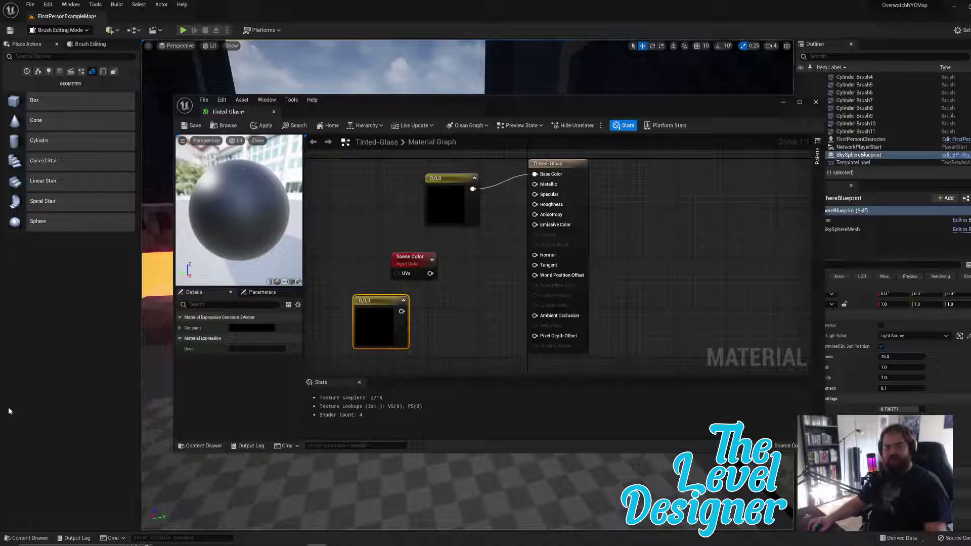
left_click(244, 328)
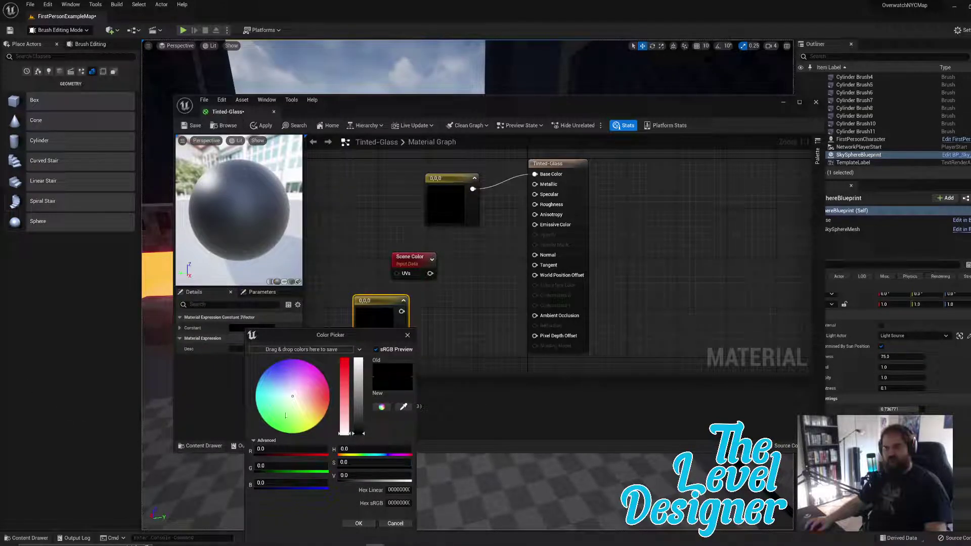
left_click(280, 429)
mouse_move(358, 431)
left_mouse_down()
mouse_move(361, 405)
mouse_move(354, 418)
left_mouse_up()
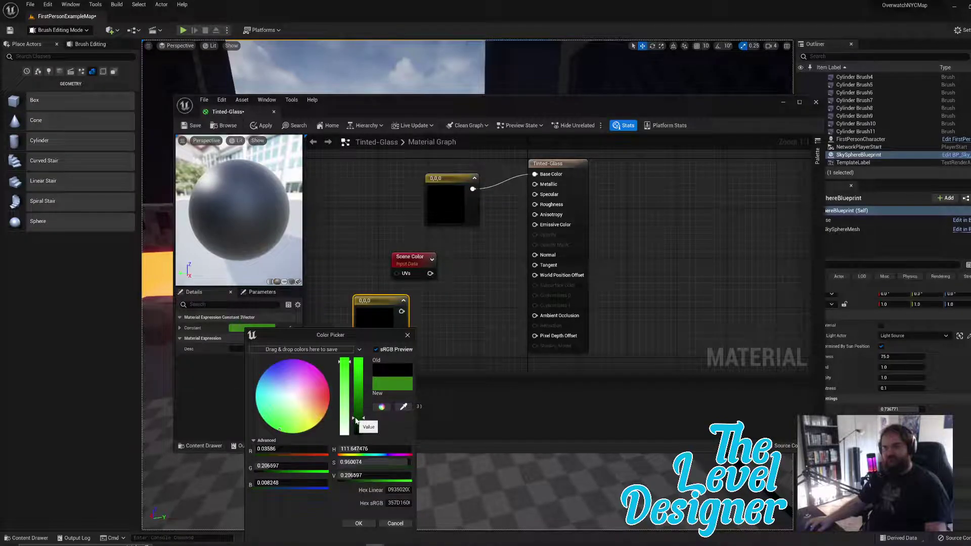
left_click(478, 313)
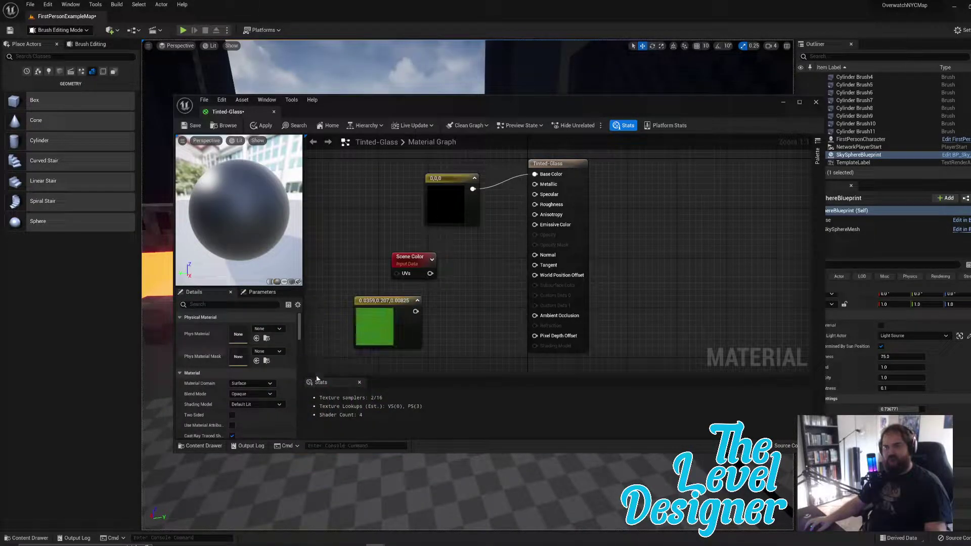
left_click(377, 329)
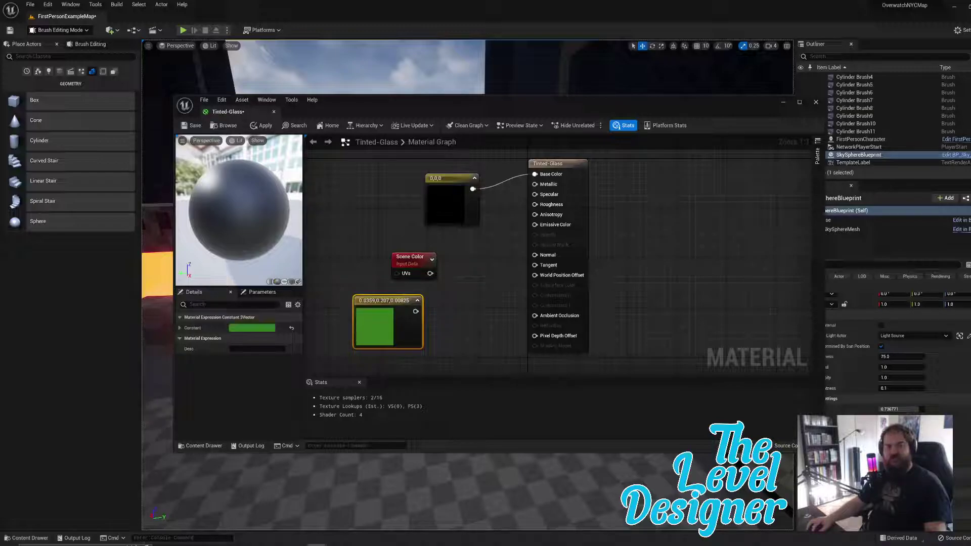
double_click(382, 300)
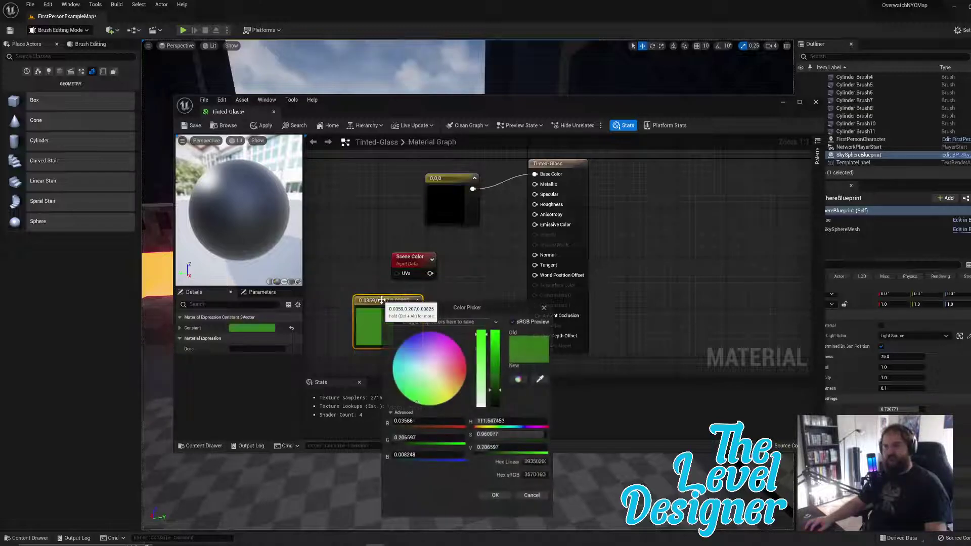
left_click(544, 309)
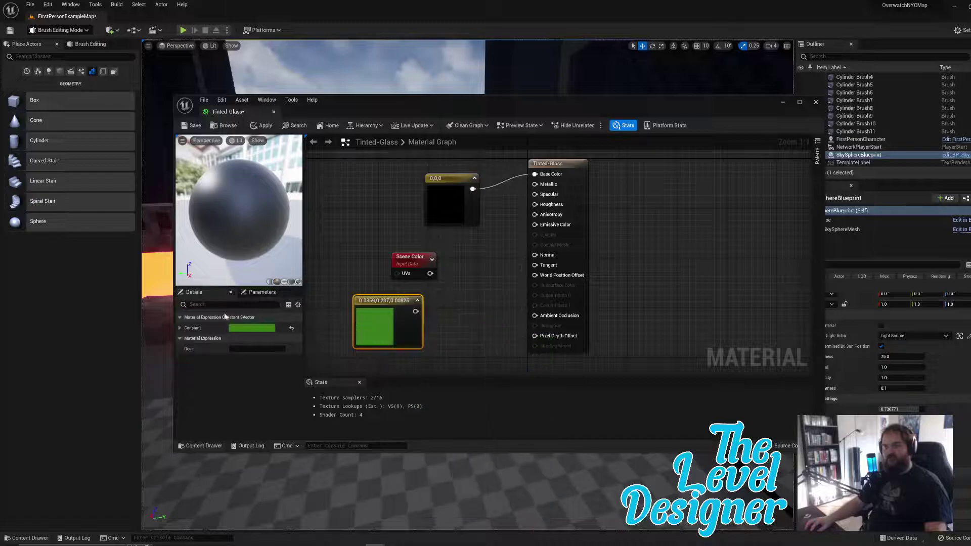
right_click(370, 299)
right_click(367, 293)
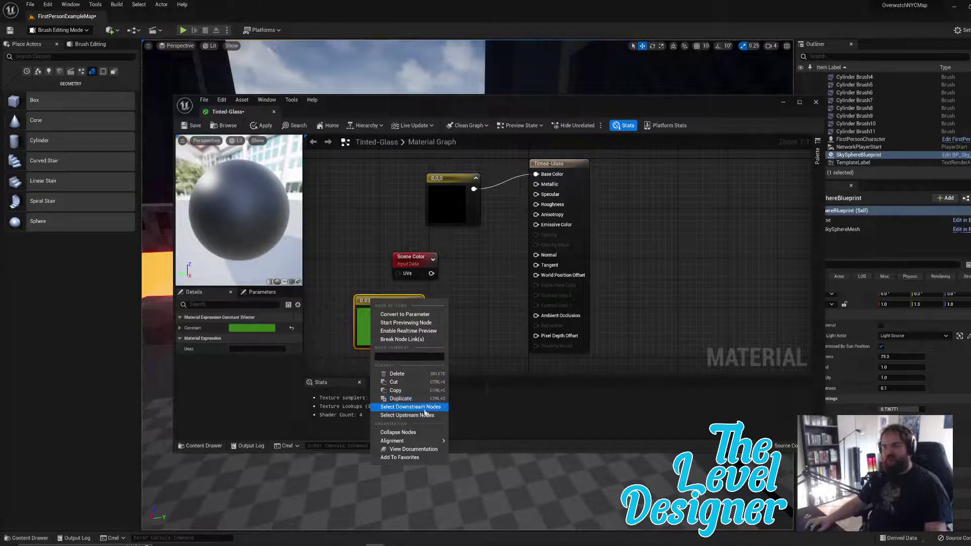
left_click(495, 313)
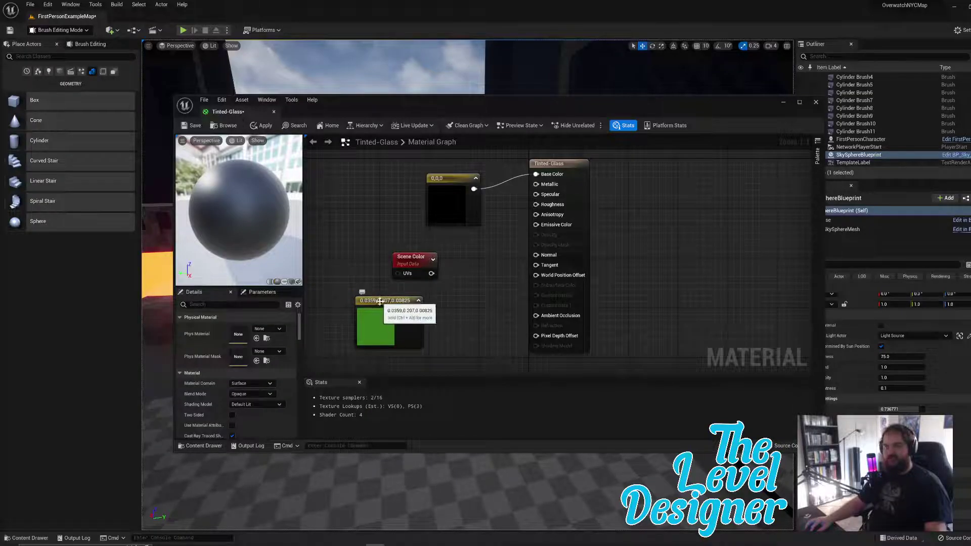
left_click(379, 301)
double_click(379, 300)
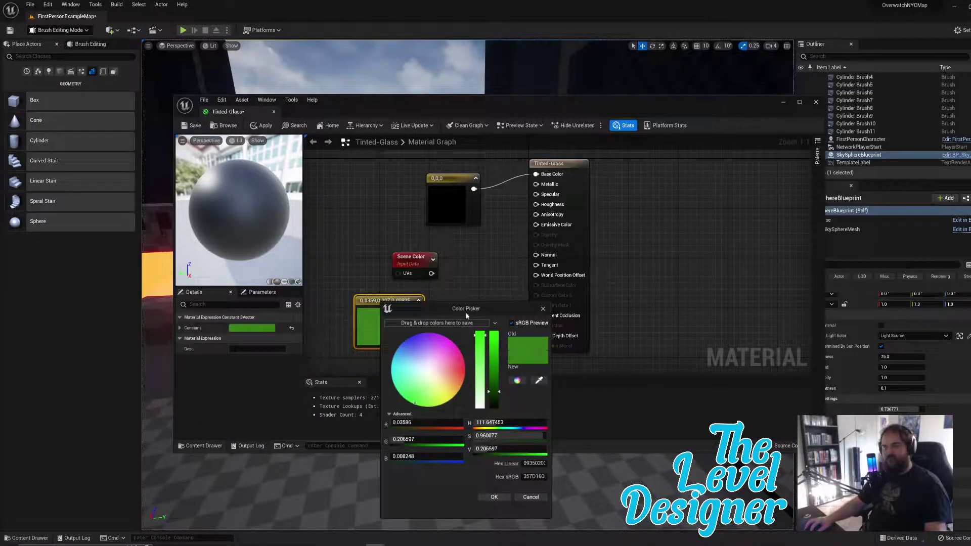
left_click(543, 308)
left_click(447, 291)
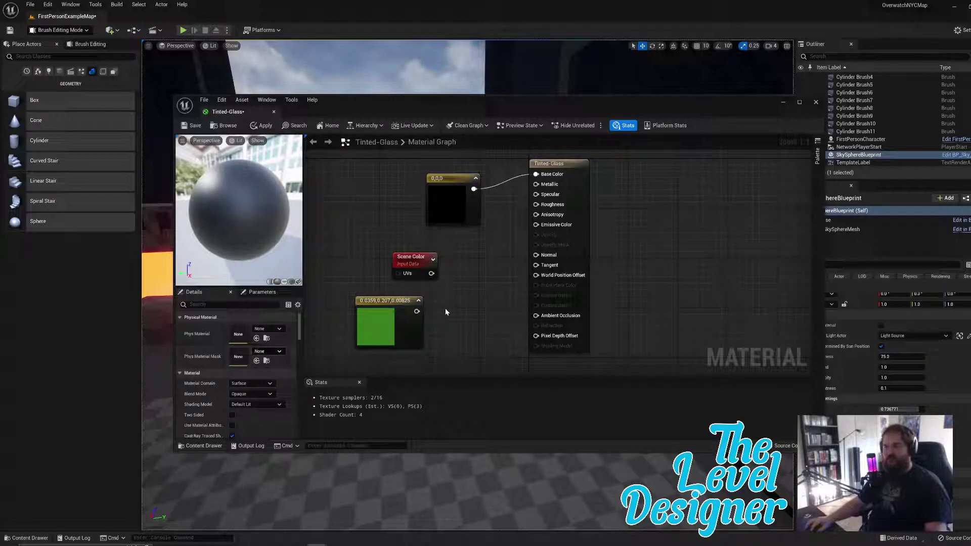
Step: Arrange the green constant above Scene Color and feed it into input A of a new Multiply node
left_click_drag(393, 305, 366, 230)
left_click_drag(410, 257, 343, 295)
left_click_drag(394, 239, 438, 285)
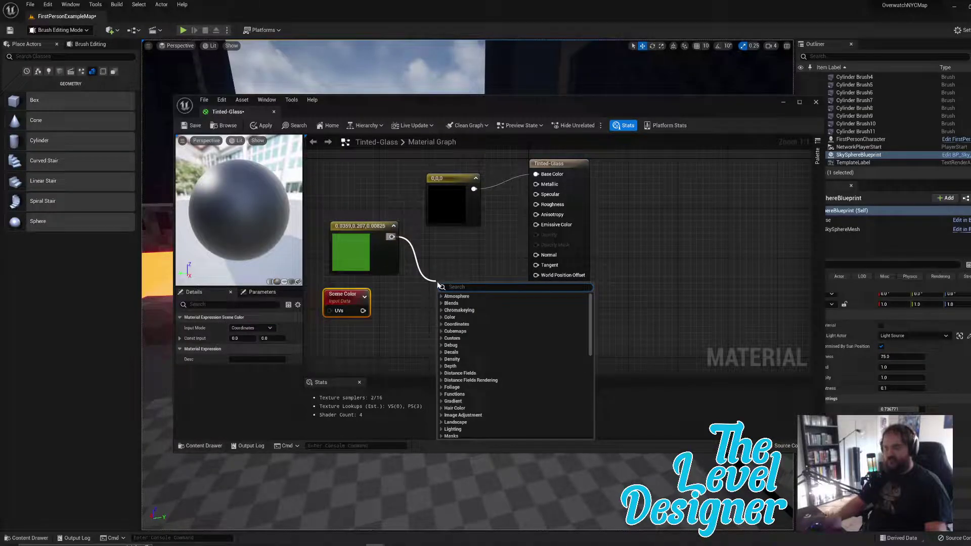
type("Mult")
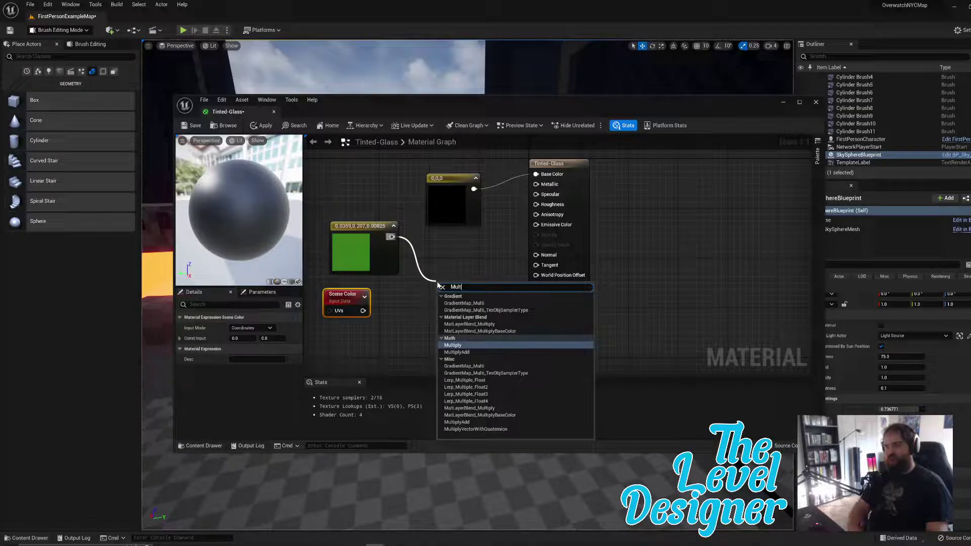
left_click(509, 342)
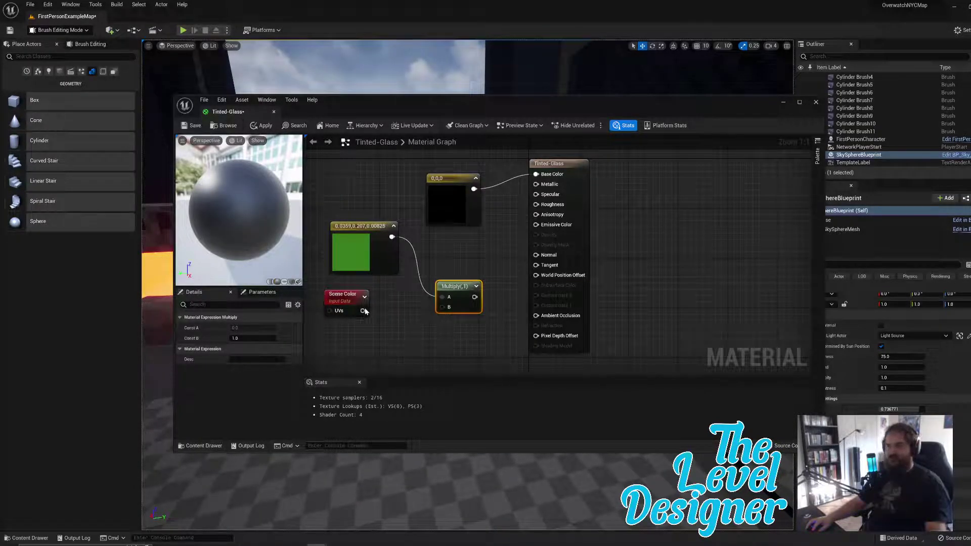
Step: Feed Scene Color into input B of the Multiply node and add a Constant node just below the Multiply
left_click_drag(363, 310, 432, 261)
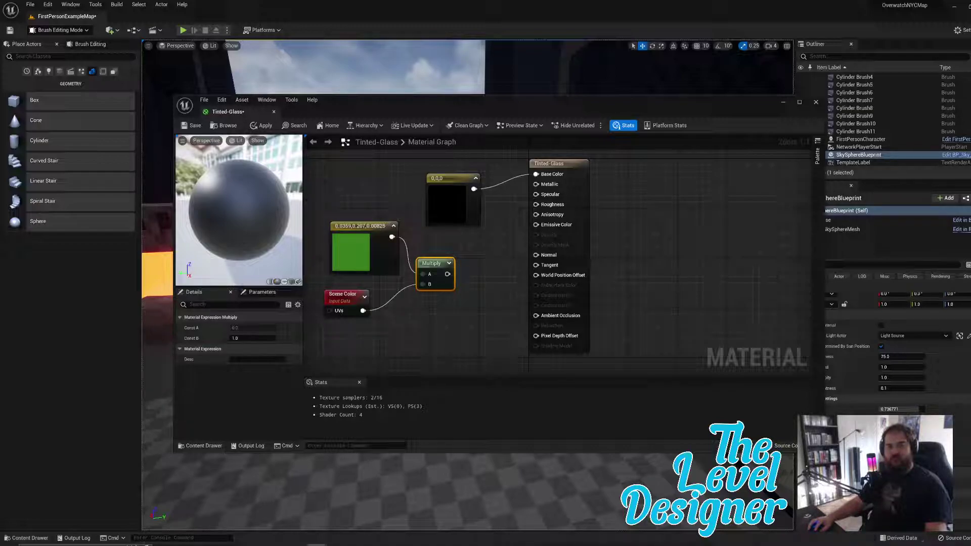
right_click(413, 330)
type("constant")
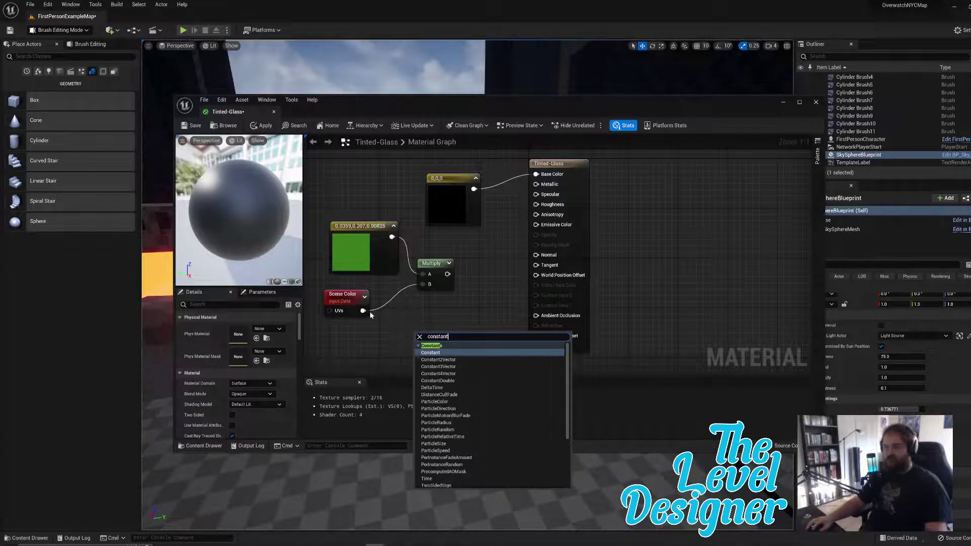
left_click(457, 353)
left_click_drag(422, 335, 445, 312)
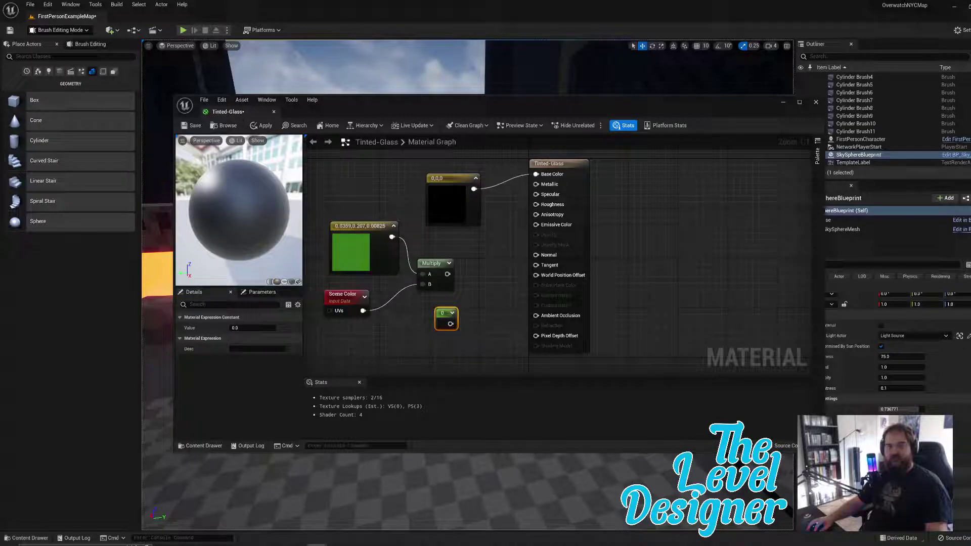
Step: Convert the new constant into a scalar parameter named Edge Opacity
right_click(444, 316)
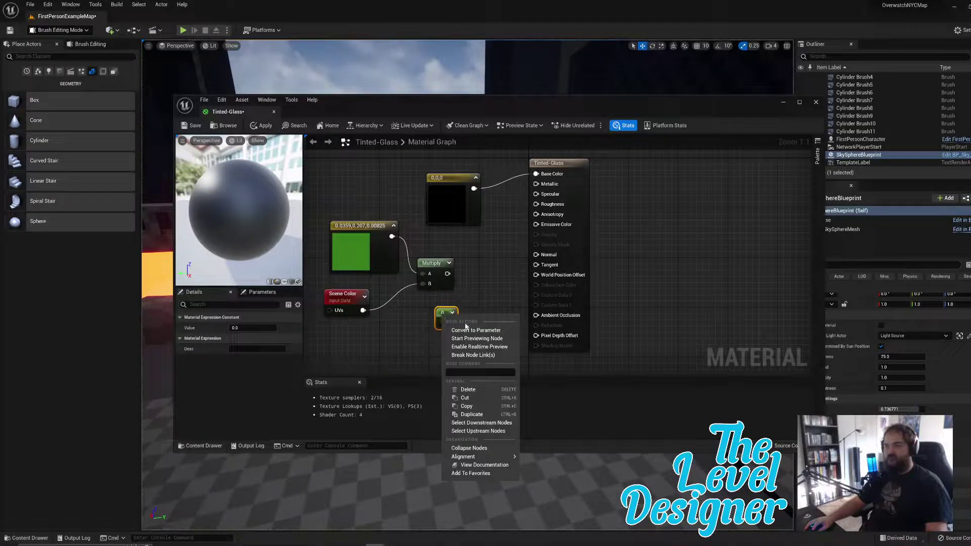
left_click(451, 330)
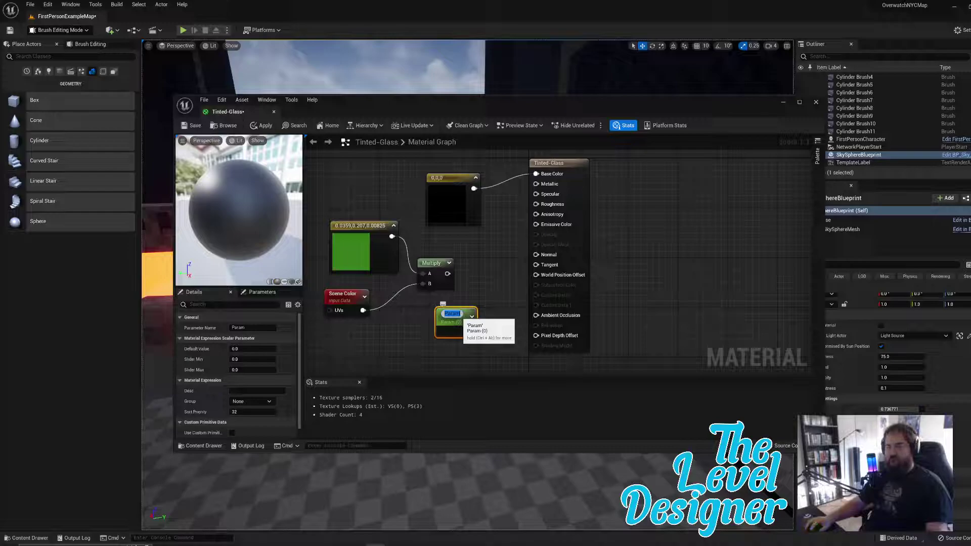
left_click(458, 314)
key("BackSpace")
key("BackSpace")
key("BackSpace")
key("BackSpace")
key("BackSpace")
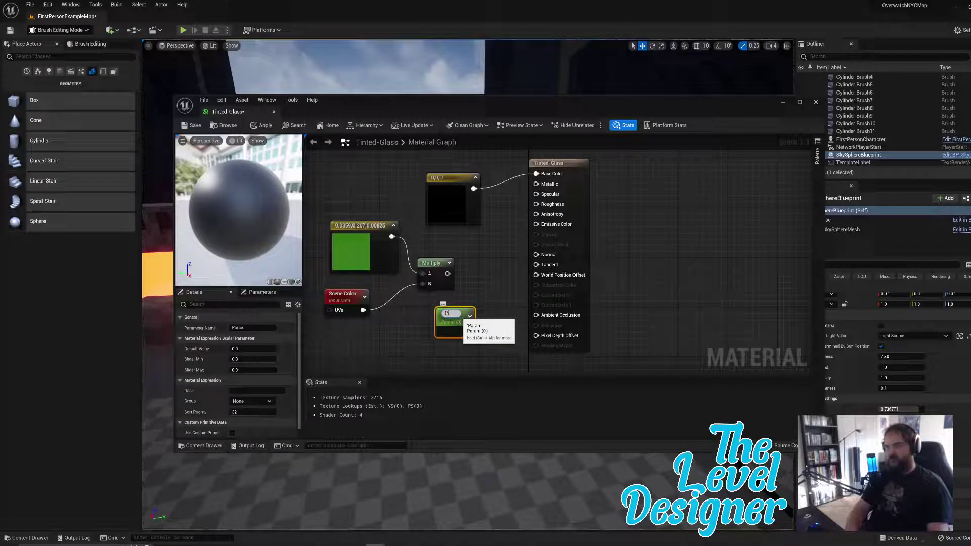
type("Edge Opac")
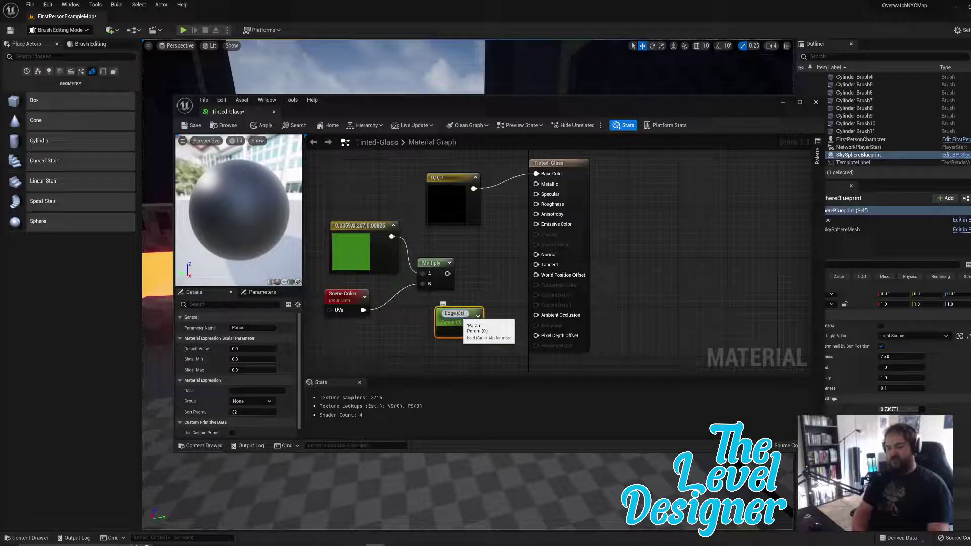
type("ity")
key("Return")
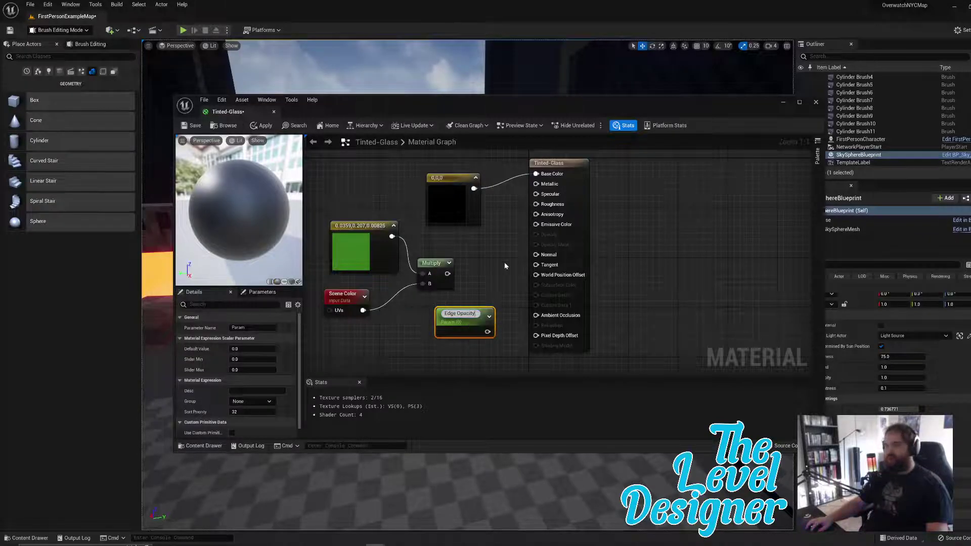
left_click(474, 286)
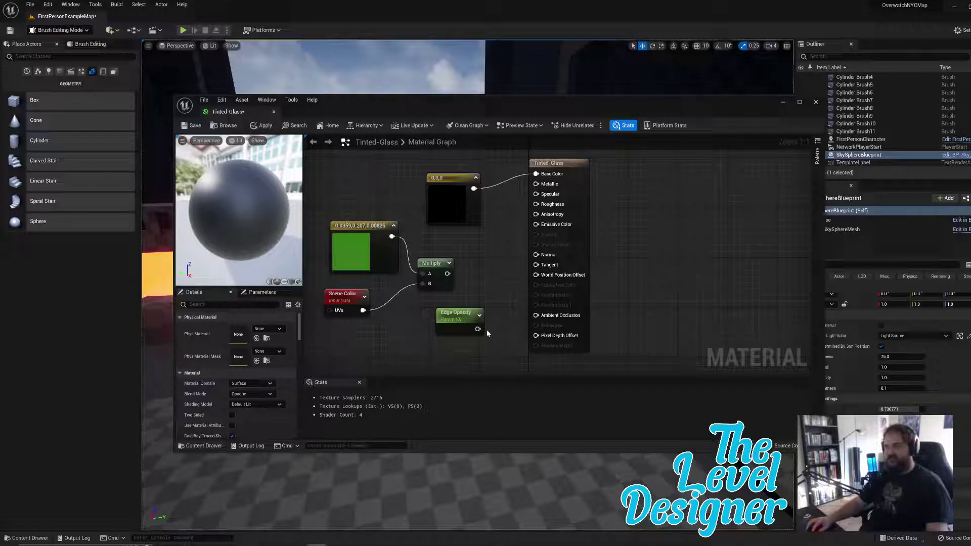
Step: Extend a connection from the Edge Opacity parameter's output and search for a node to attach to it
left_click_drag(478, 328, 488, 353)
type("o")
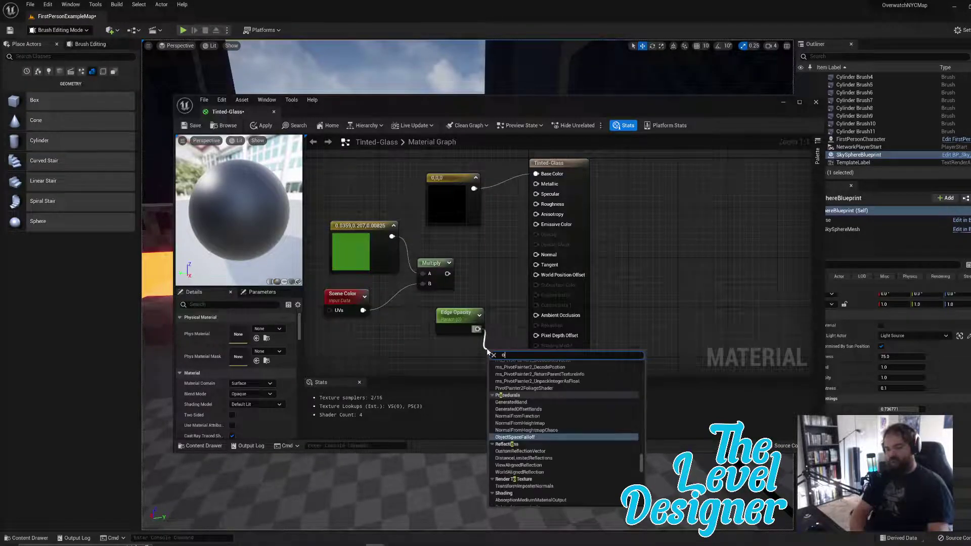
Step: Add a One Minus node fed by the Edge Opacity parameter and place both nodes side by side below the Multiply node
type("neminus")
key("Return")
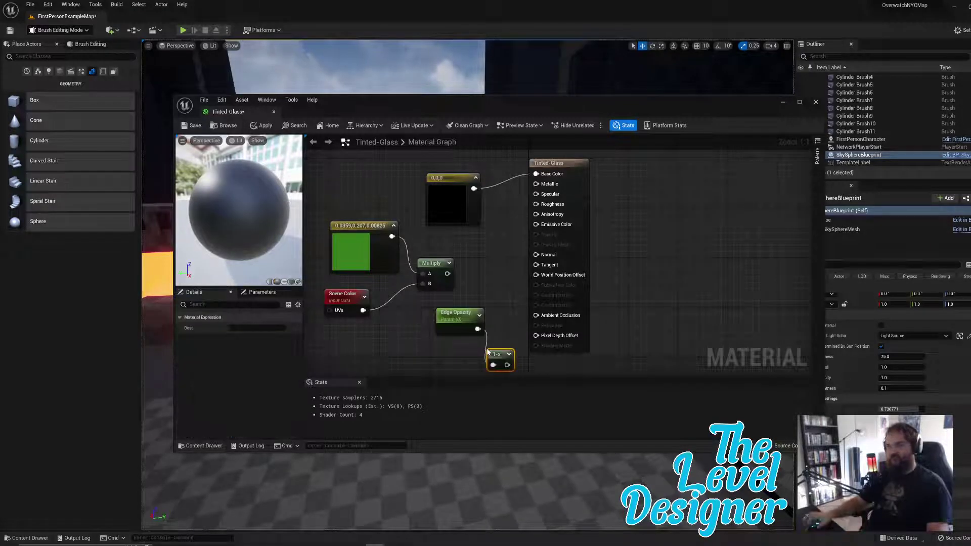
left_click_drag(457, 316, 405, 334)
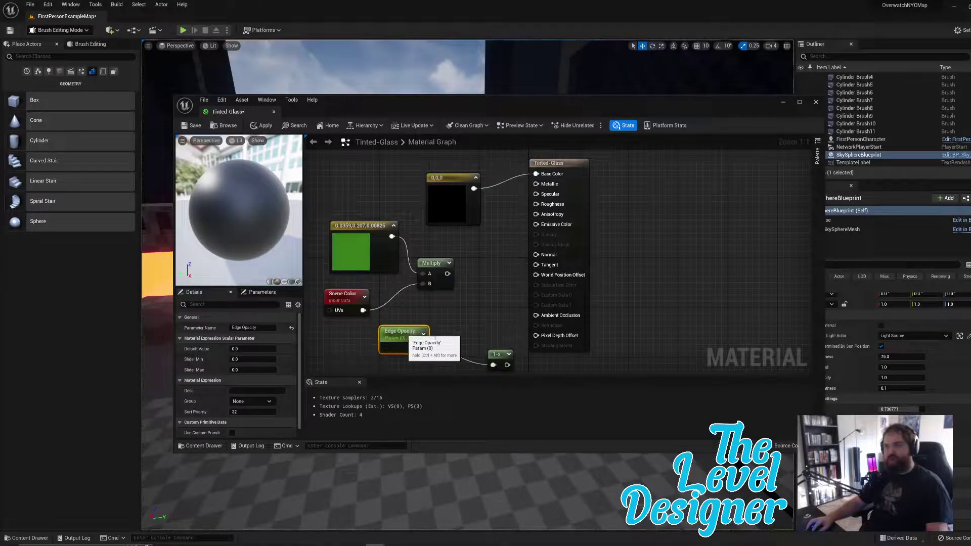
left_click_drag(497, 354, 459, 326)
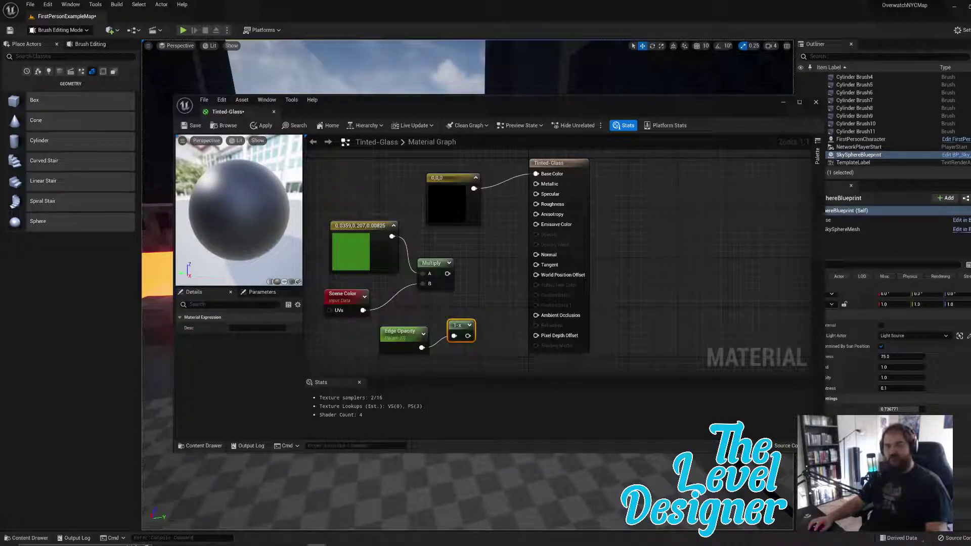
Step: Add a second Multiply node with the first Multiply into A and One Minus into B, and tidy the node layout
left_click_drag(448, 274, 474, 297)
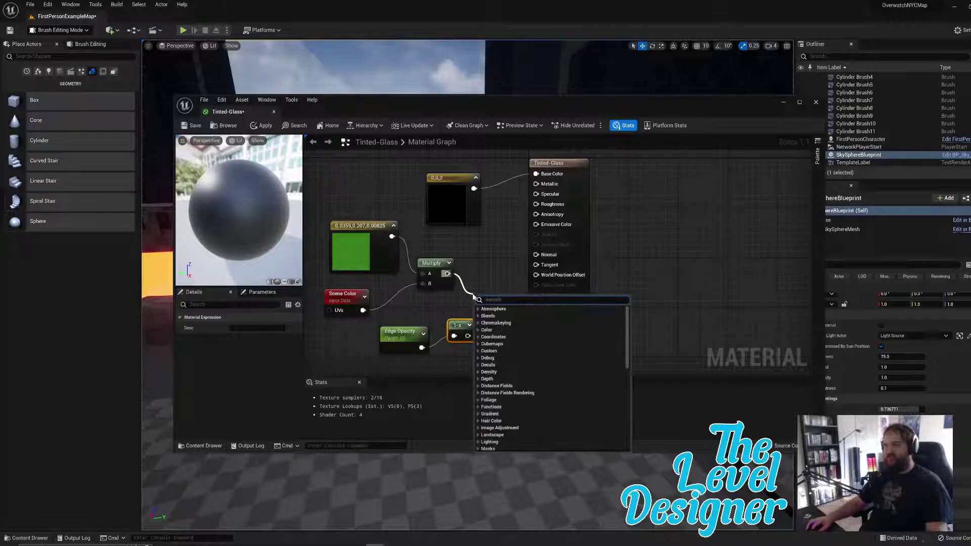
type("mu")
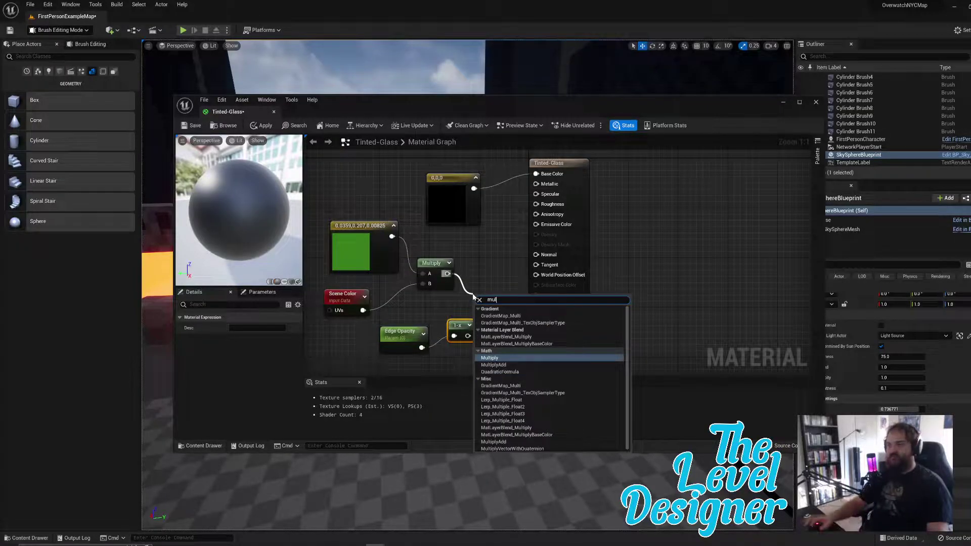
type("l")
left_click(519, 359)
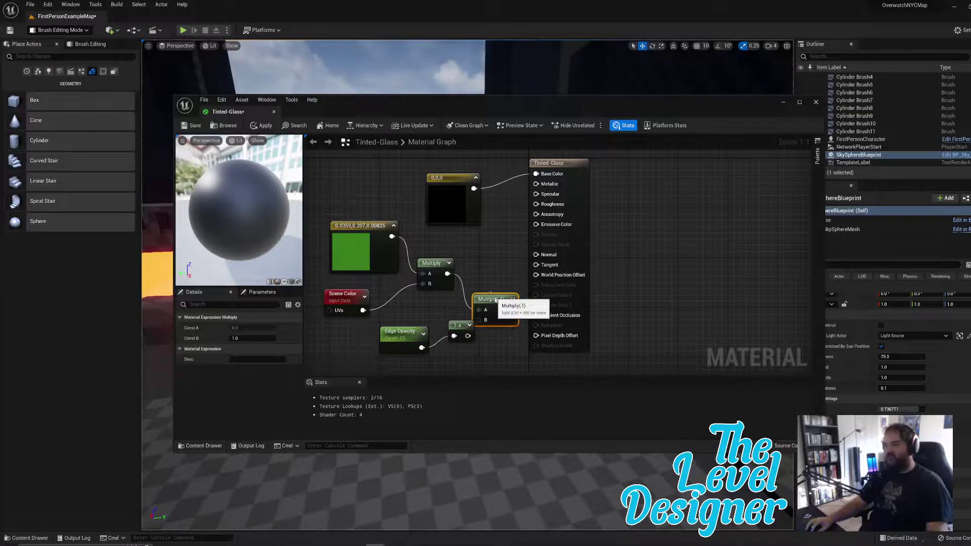
left_click_drag(468, 335, 473, 302)
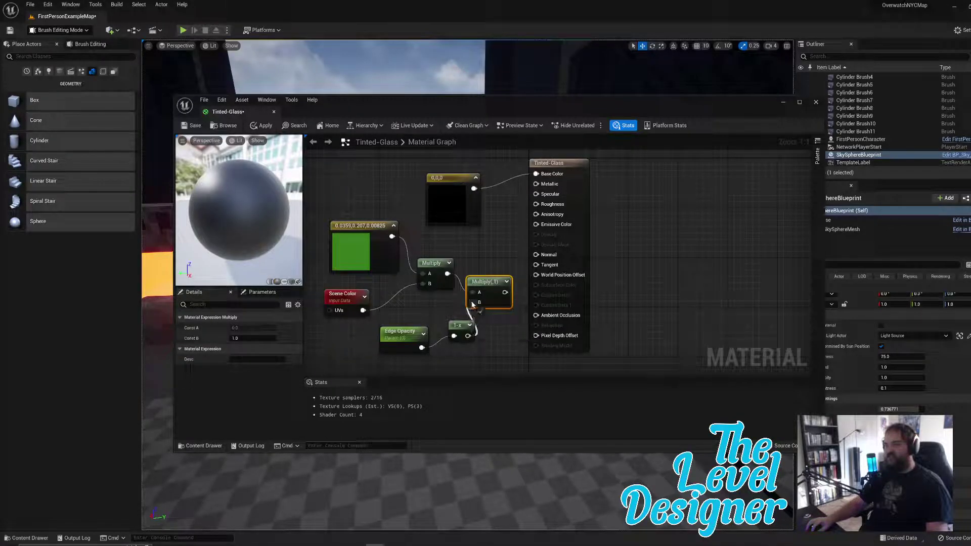
left_click_drag(413, 314, 399, 334)
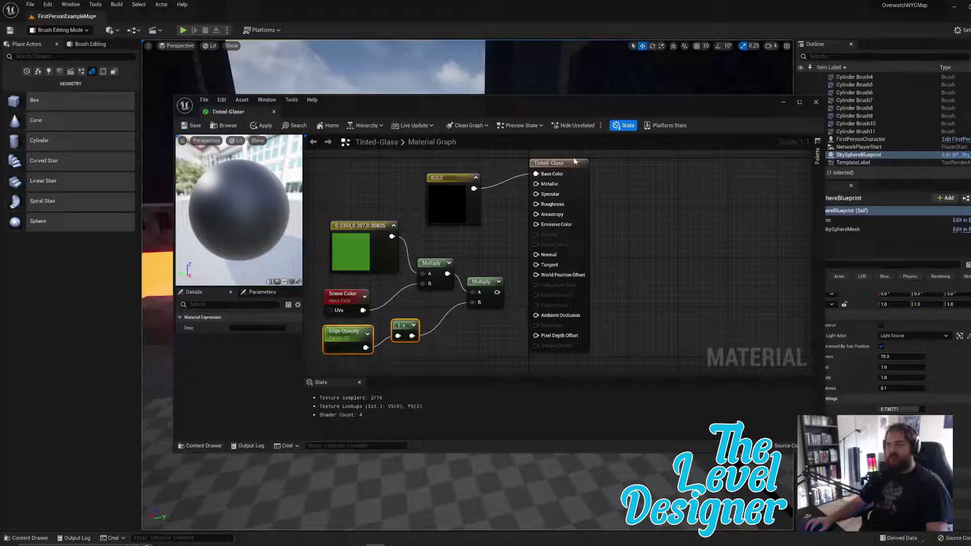
Step: Connect the second Multiply's output to Emissive Color on the Tinted-Glass node and try to save the material
left_click_drag(549, 169, 580, 170)
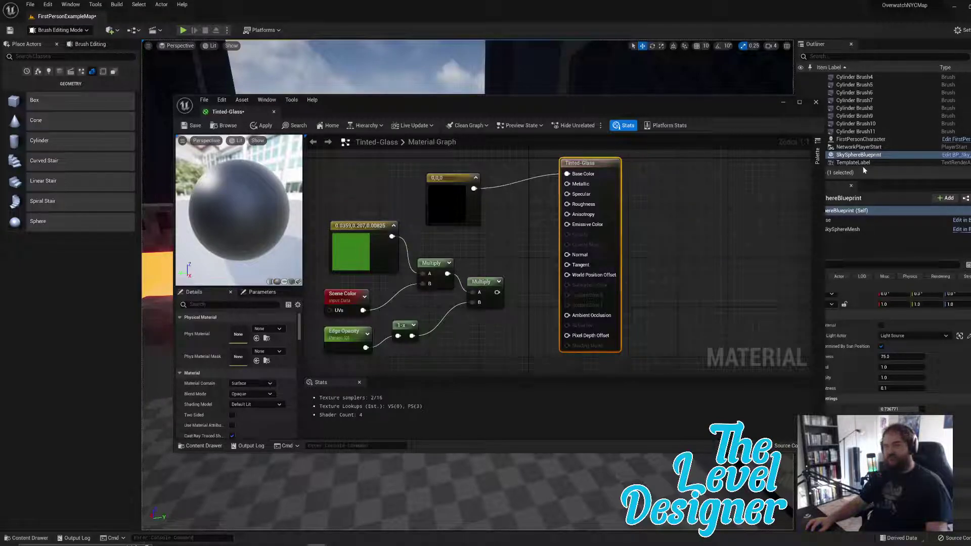
left_click_drag(496, 292, 566, 226)
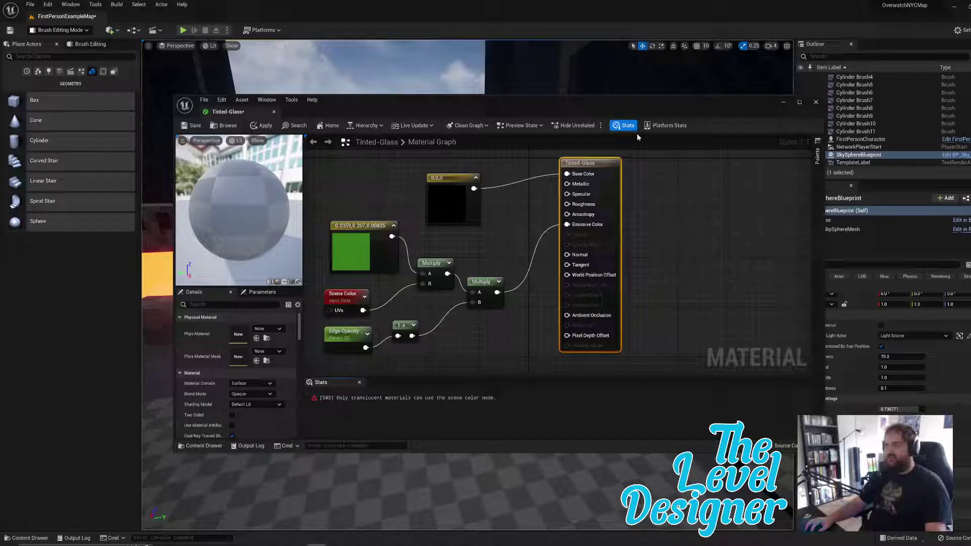
left_click(194, 127)
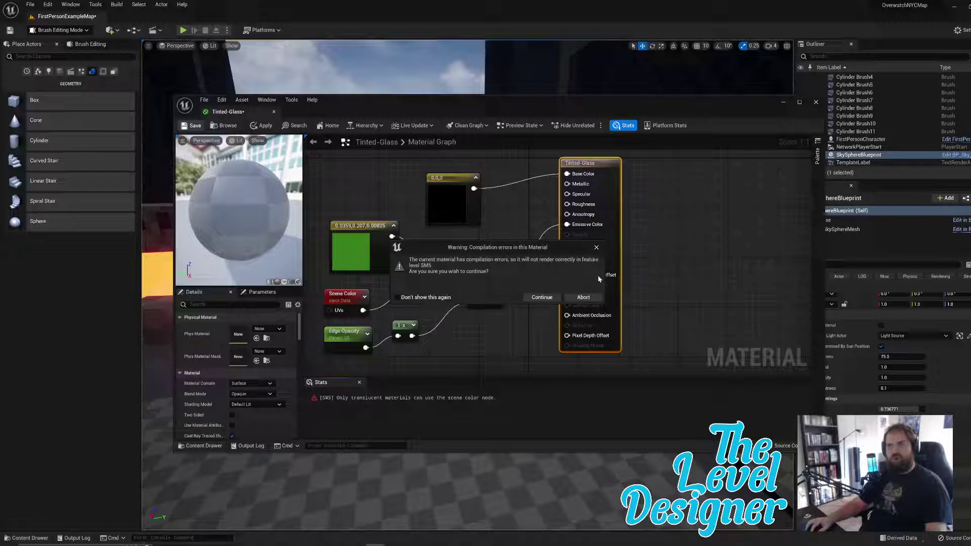
left_click(596, 246)
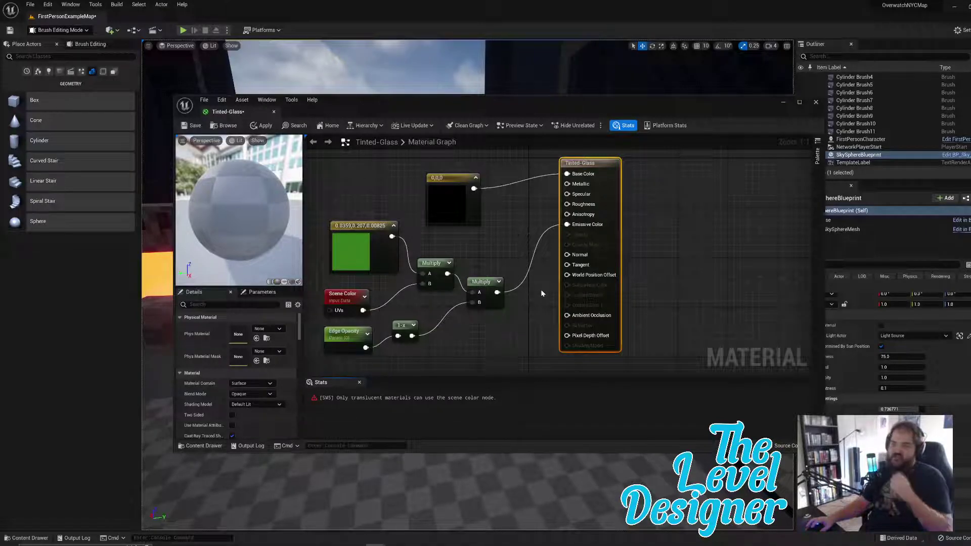
Step: Set the material's blend mode to Translucent, save it, and minimise the material editor
left_click(271, 394)
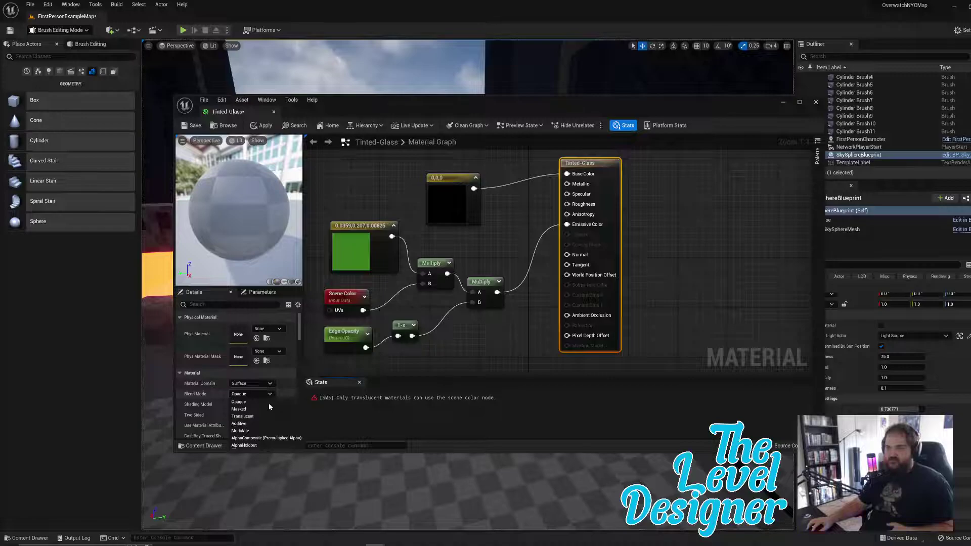
left_click(263, 417)
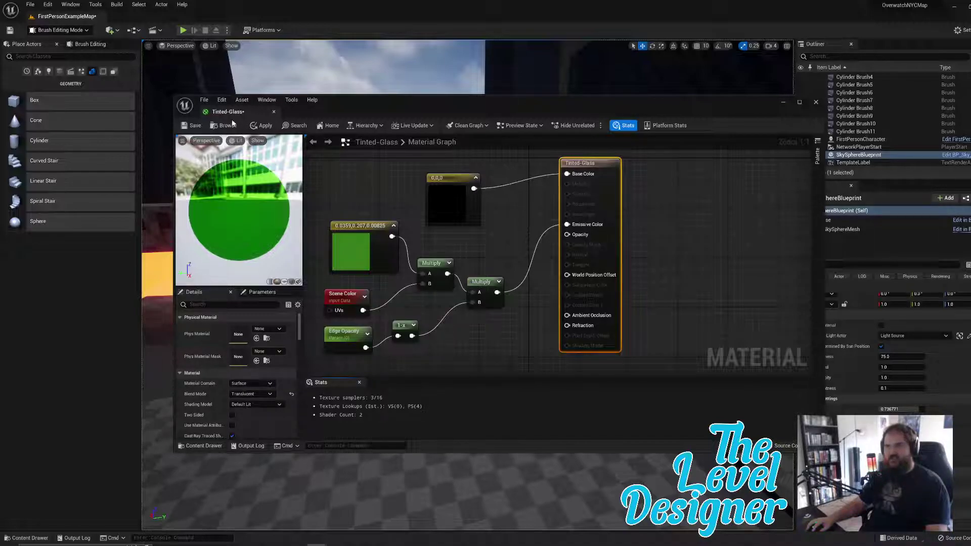
left_click(195, 126)
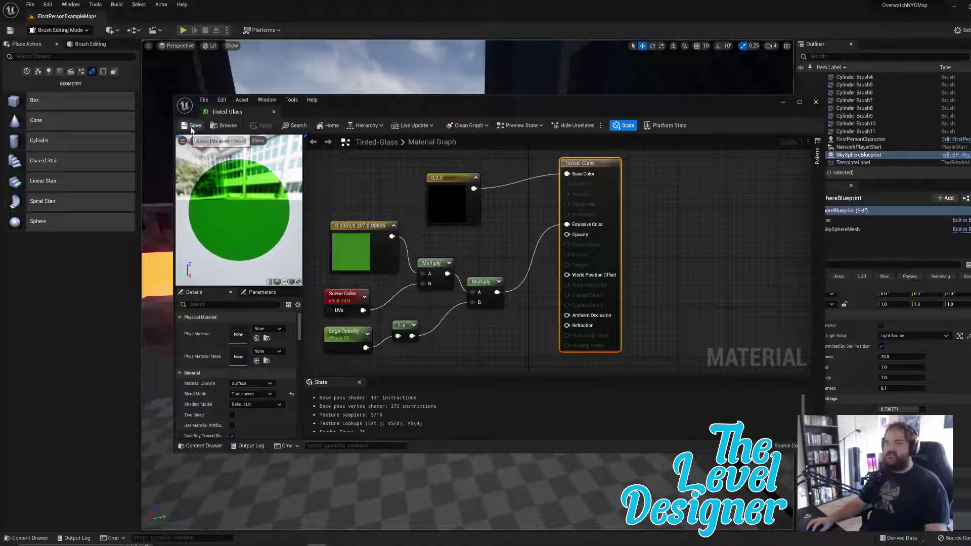
left_click(786, 103)
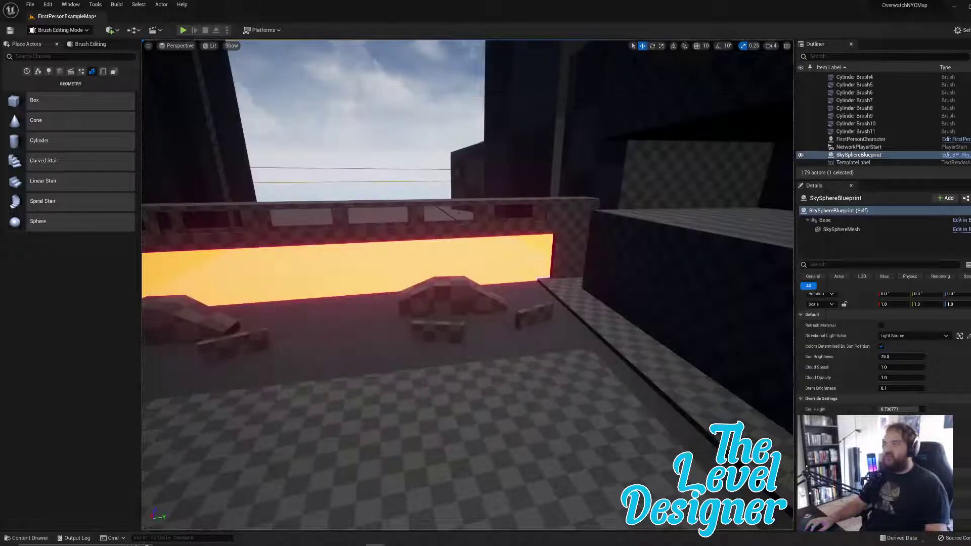
Step: Place a Cube shape on the sidewalk beside the dark building and rotate it to align with the wall
right_click_drag(467, 284, 729, 249)
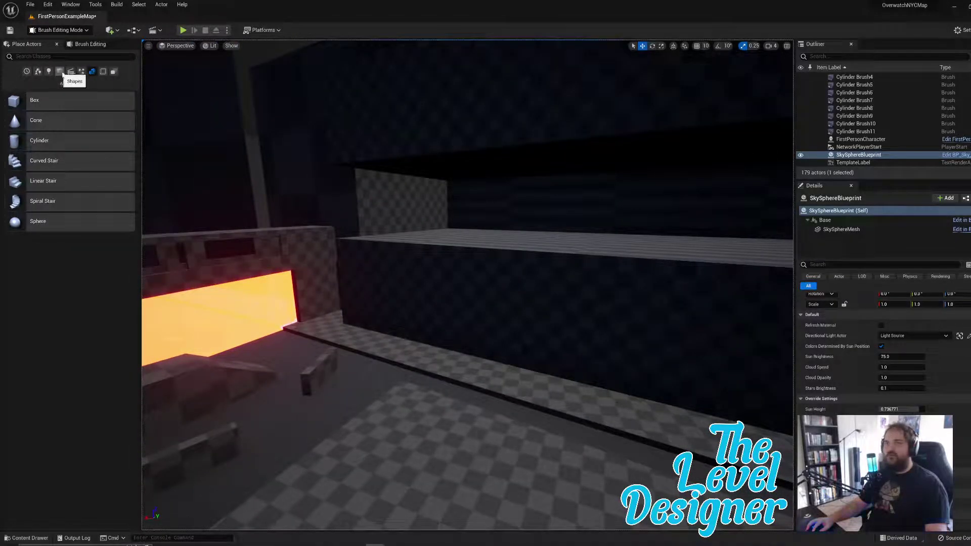
left_click(59, 71)
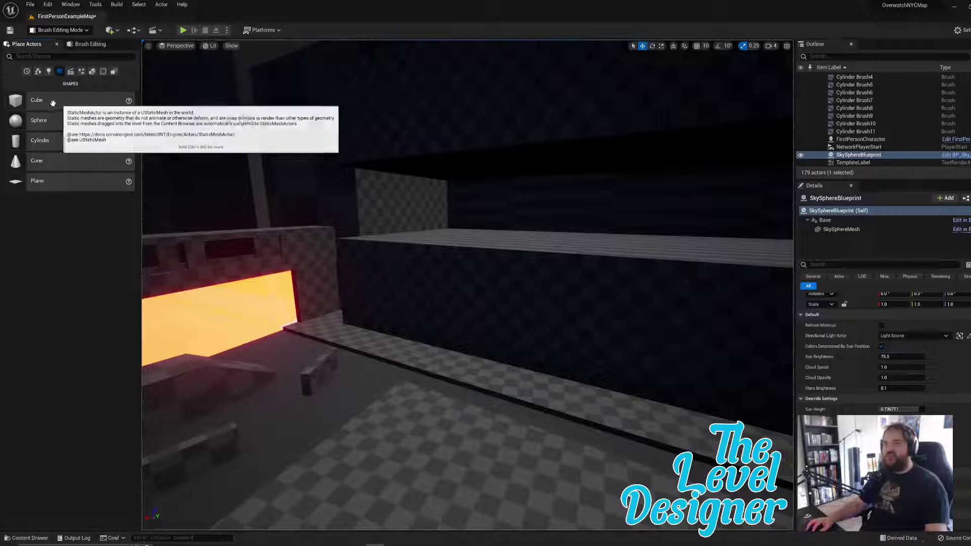
left_click_drag(32, 101, 553, 392)
key("e")
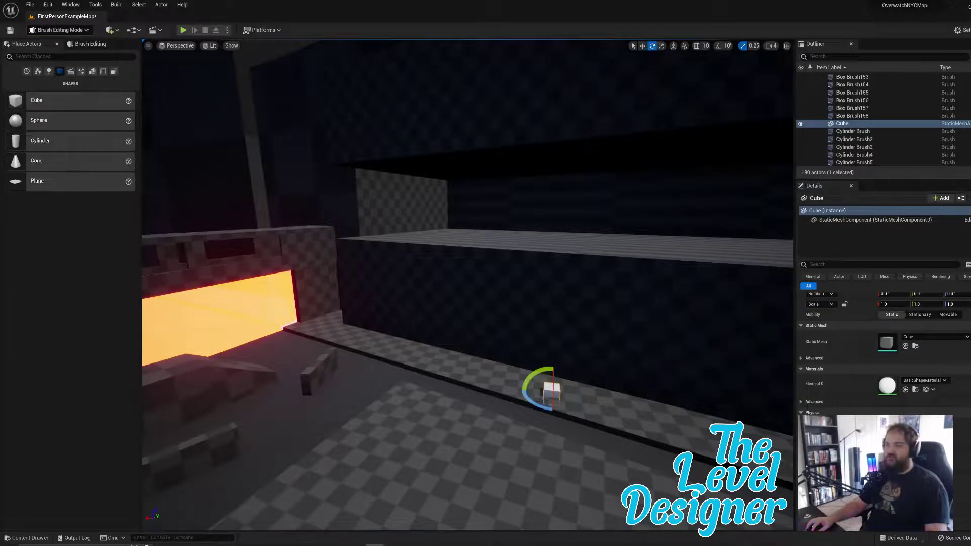
left_click_drag(541, 402, 530, 391)
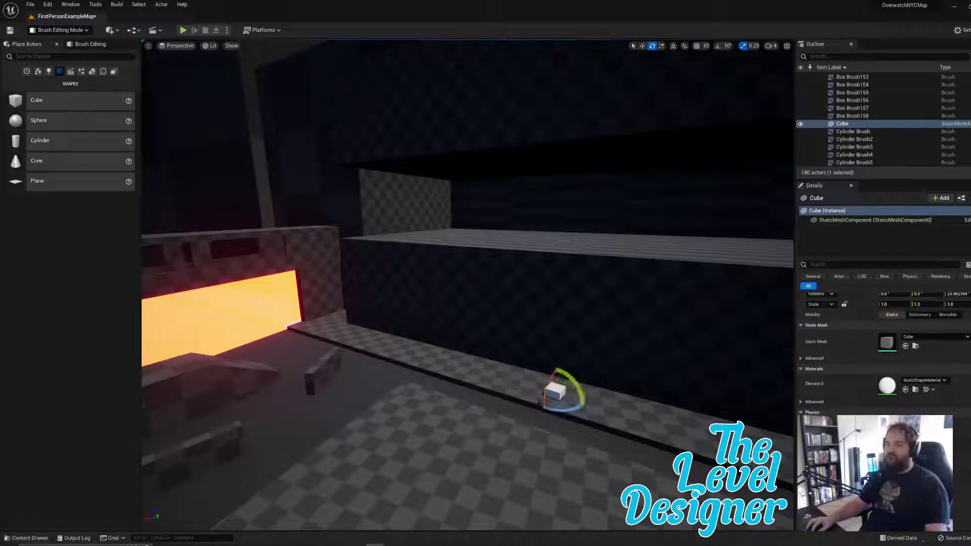
right_click_drag(571, 406, 487, 451)
left_click_drag(487, 451, 492, 453)
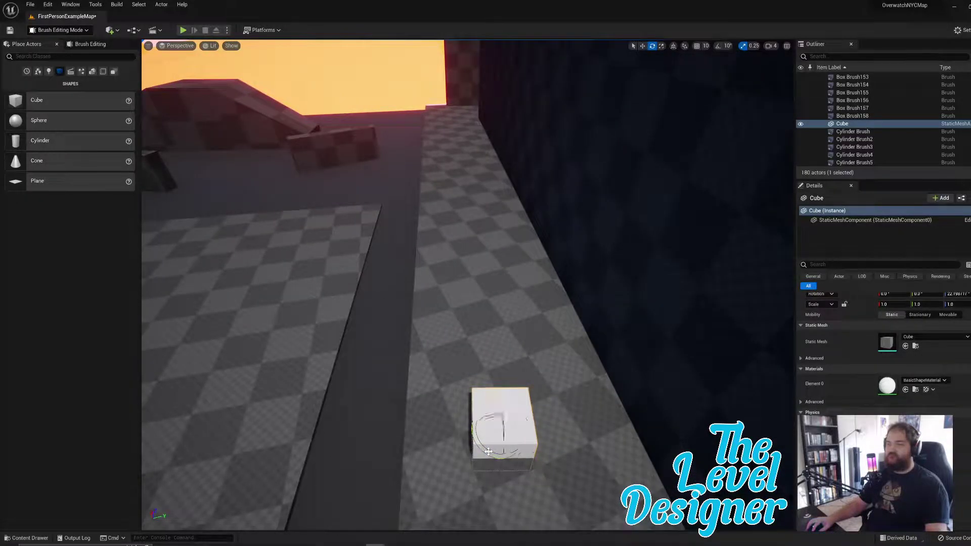
Step: Scale the cube to 0.25 along its Y axis
key("r")
mouse_move(513, 429)
left_mouse_down()
mouse_move(500, 429)
mouse_move(515, 430)
left_mouse_up()
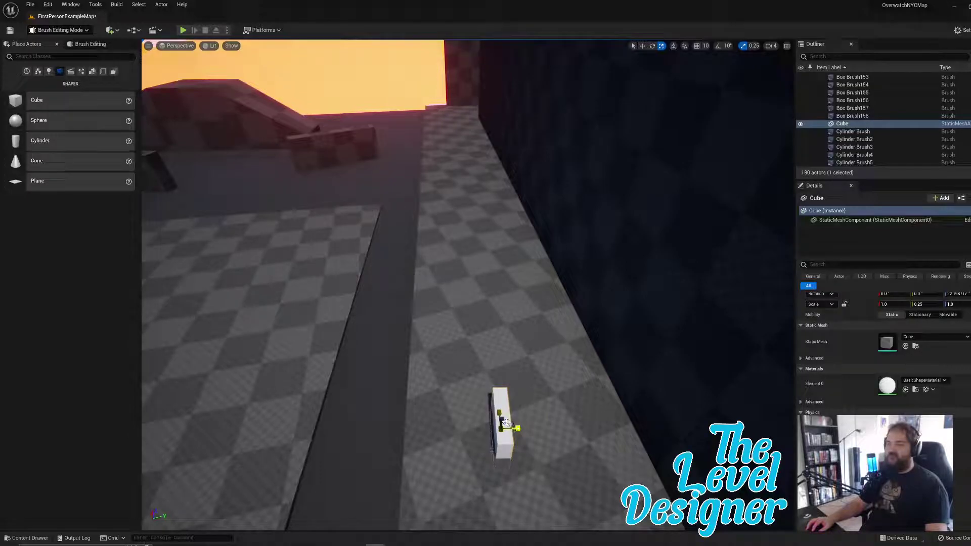
key("w")
right_click_drag(497, 434, 625, 397)
left_click_drag(628, 392, 594, 400)
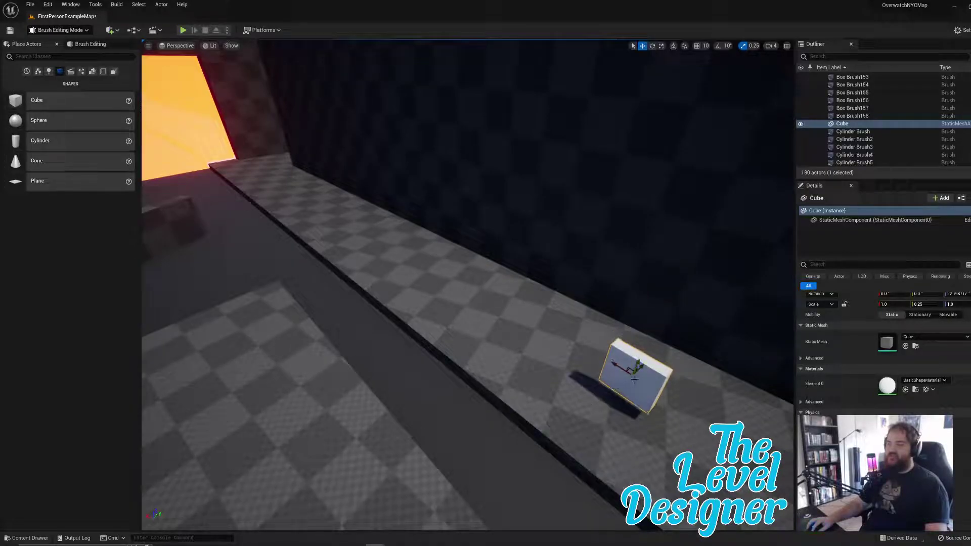
Step: Flatten the cube further along Y into a thin pane with scale snapping turned off, and turn the snapping back on
key("e")
key("r")
left_click_drag(640, 367, 640, 368)
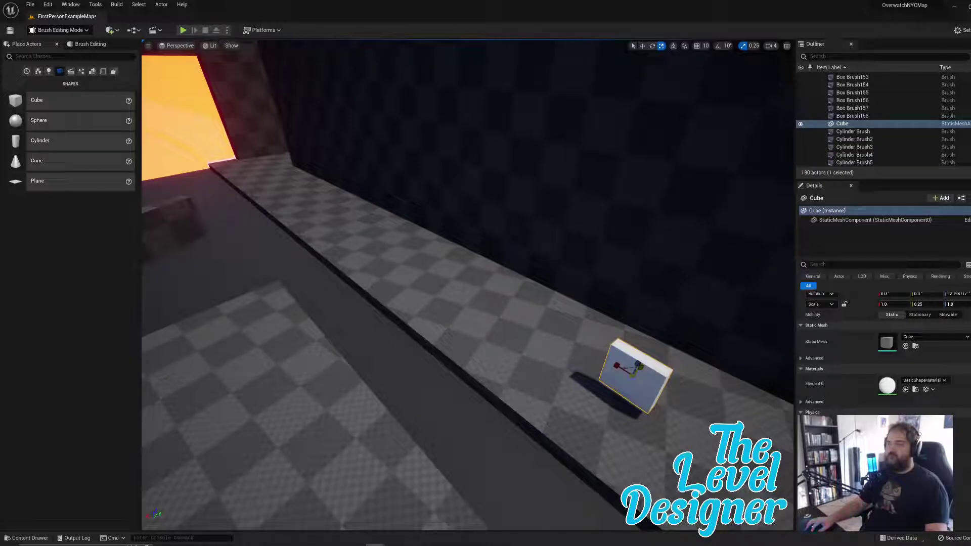
left_click(742, 46)
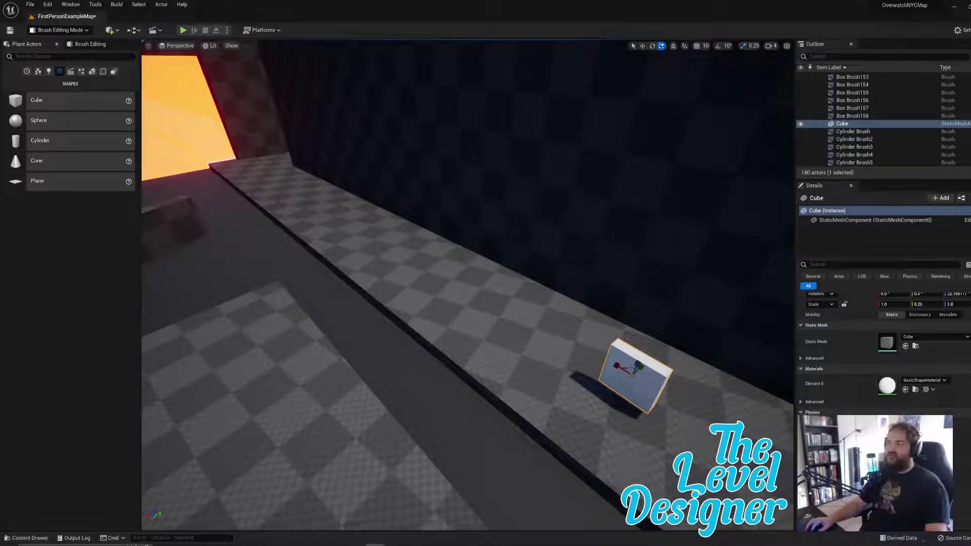
right_click_drag(556, 228, 430, 261)
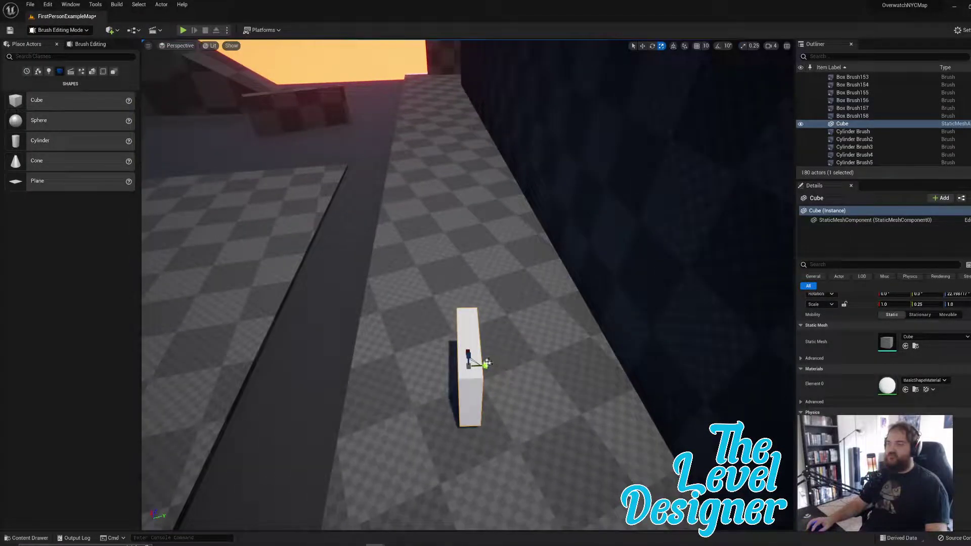
left_click_drag(487, 365, 477, 366)
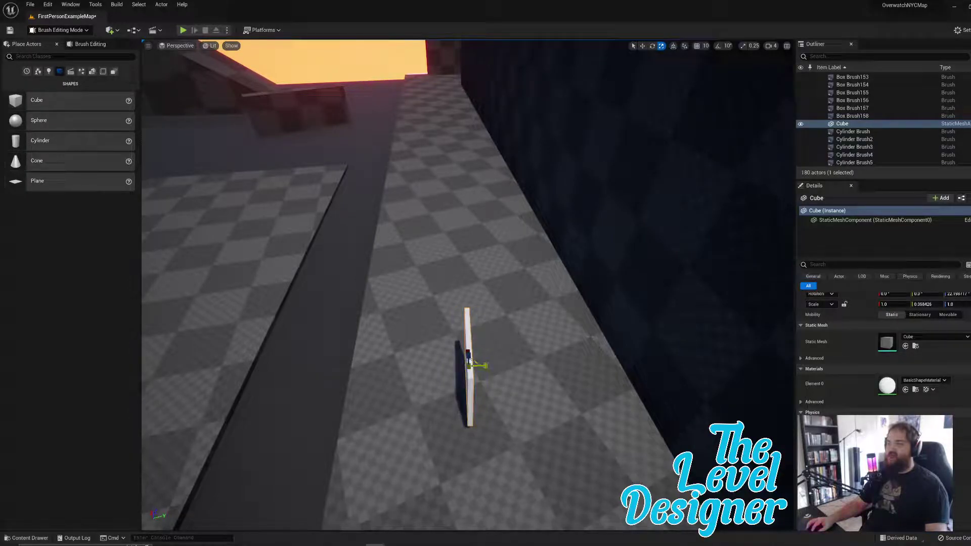
left_click(742, 48)
Step: Enlarge the thin pane to a scale of 3.0 in X and 4.25 in Z
key("w")
right_click_drag(524, 371, 420, 379)
key("s")
key("e")
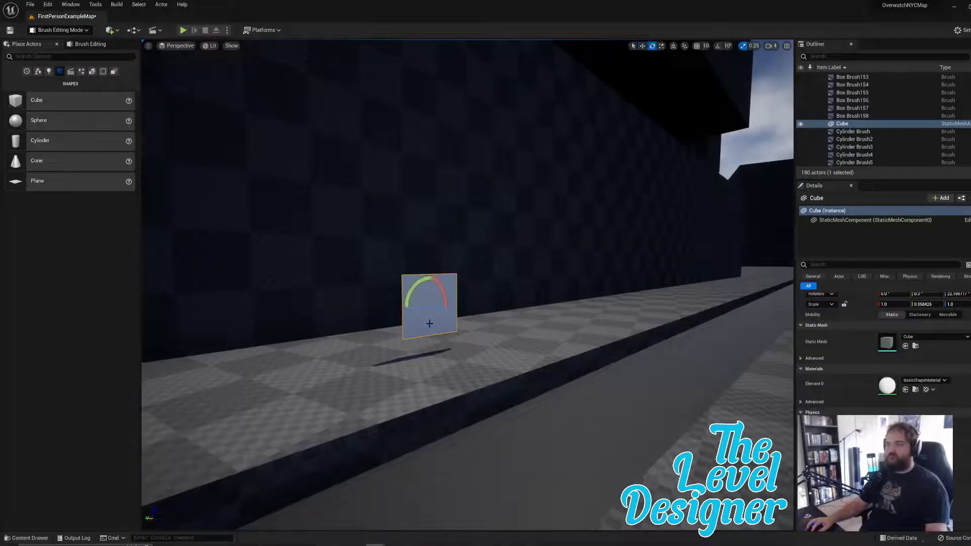
key("r")
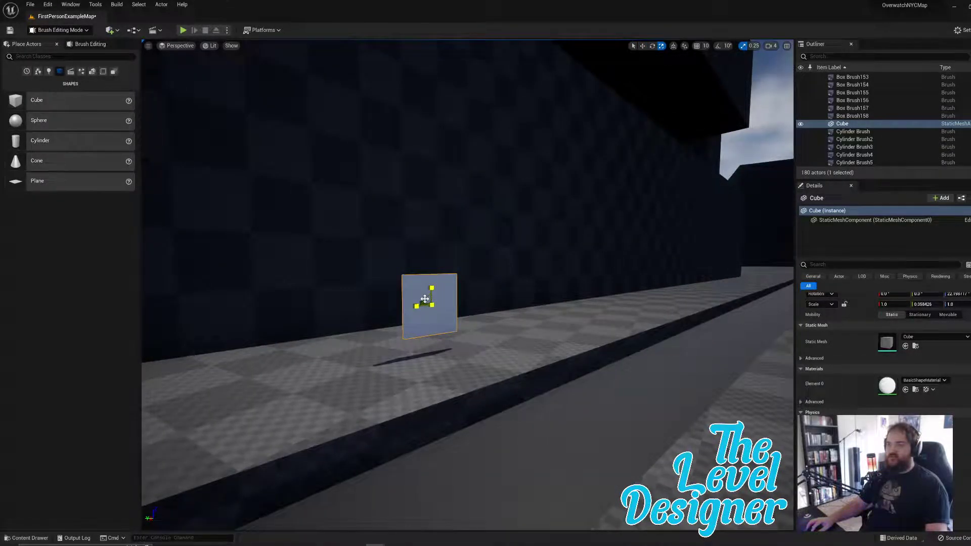
left_click_drag(425, 299, 430, 118)
key("w")
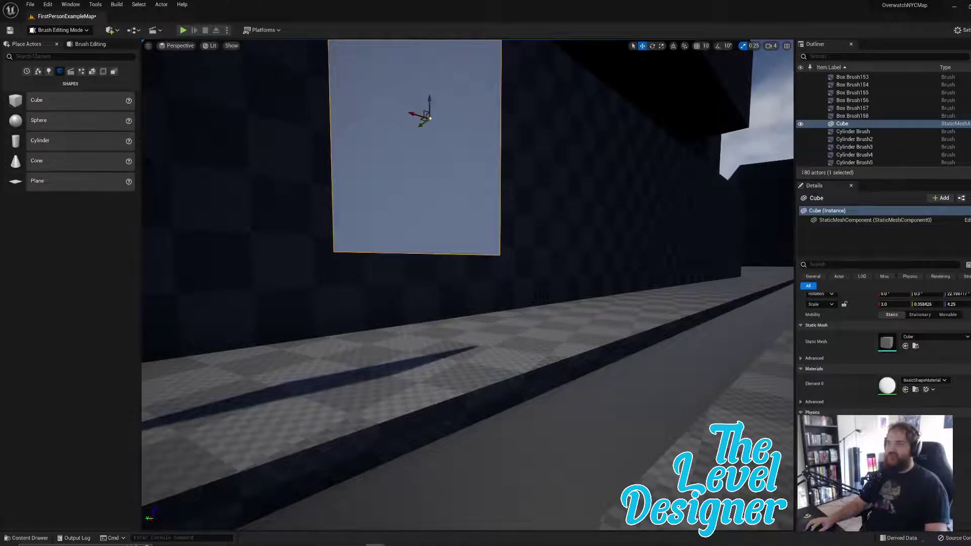
Step: Raise the pane onto the building's upper ledge and rotate it to line up with the ledge's edge
mouse_move(477, 290)
right_mouse_down()
mouse_move(477, 334)
mouse_move(477, 290)
right_mouse_up()
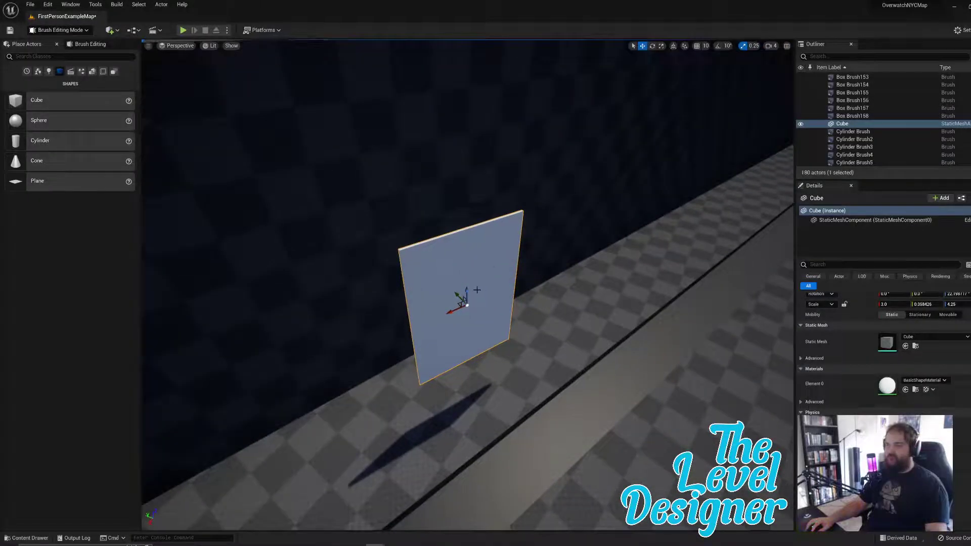
left_click_drag(467, 291, 463, 162)
right_click_drag(499, 243, 526, 289)
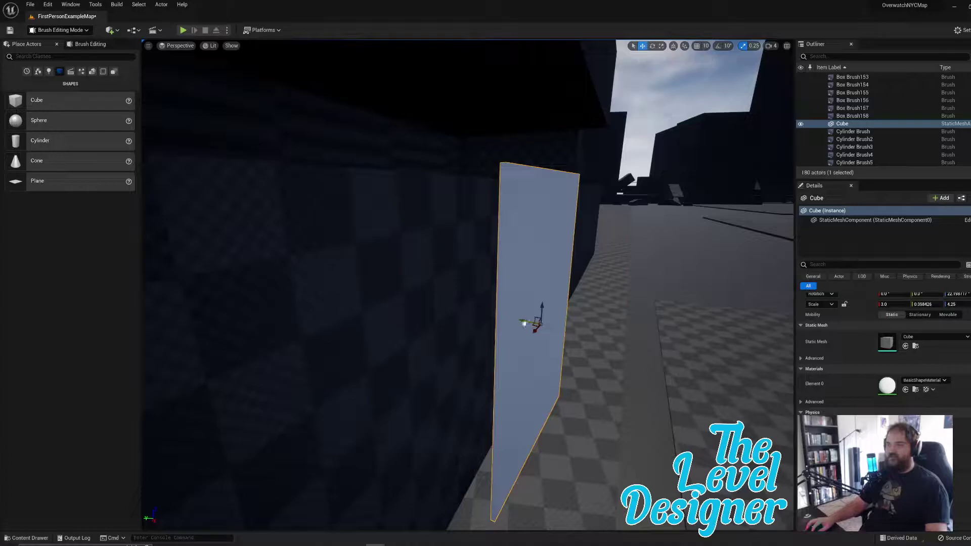
left_click_drag(524, 324, 394, 70)
key("e")
key("w")
key("f")
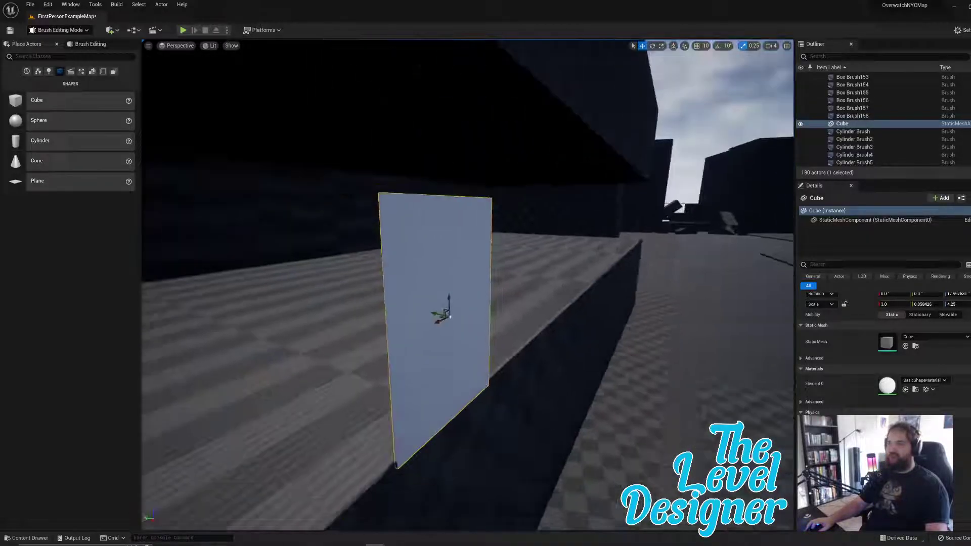
left_click_drag(449, 316, 449, 216)
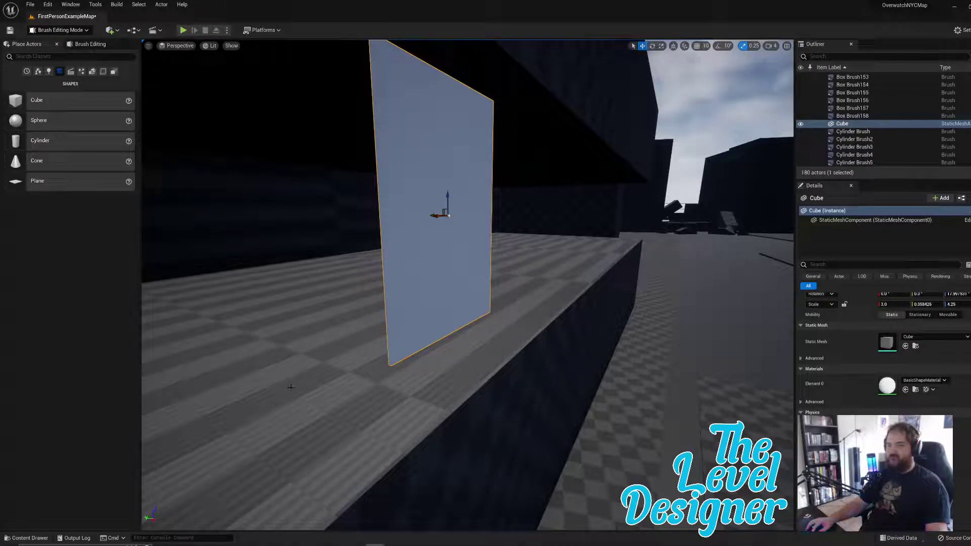
Step: Apply the Tinted-Glass material to the pane and deselect the pane to view the scene through it
key("ctrl+space")
left_click_drag(268, 418, 424, 208)
right_click_drag(424, 208, 564, 139)
left_click(410, 188)
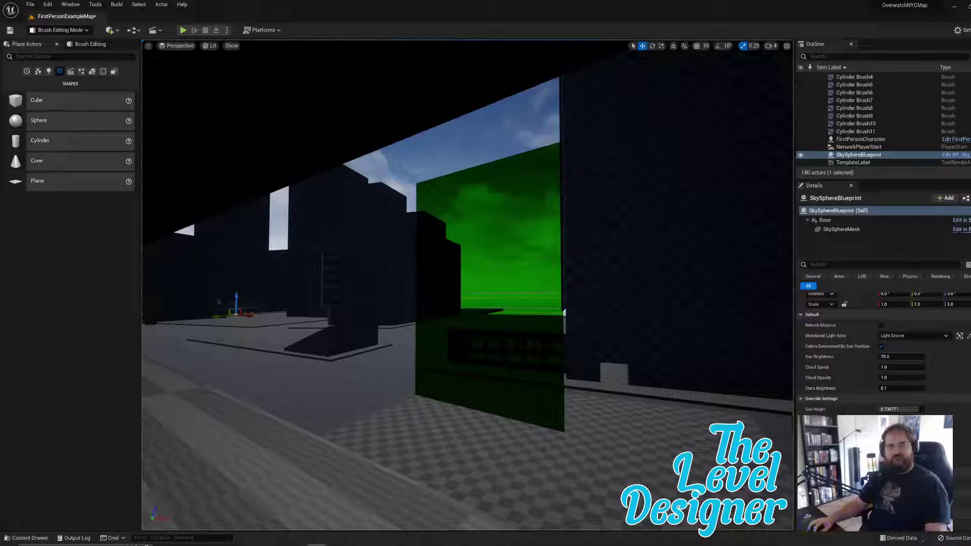
Step: Switch to Mesh Paint mode with the Paint tool on vertex colors and set the color view mode to RGB Channels
left_click(50, 31)
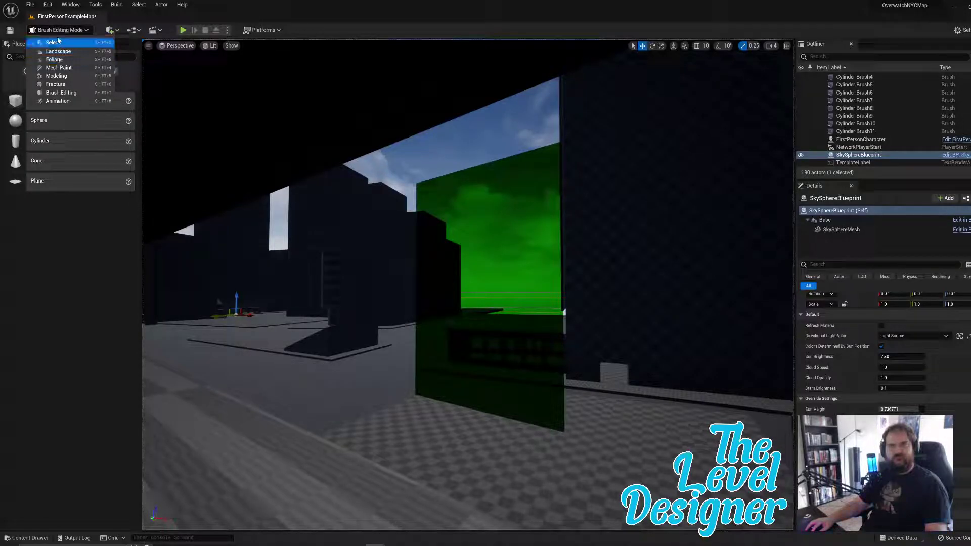
left_click(59, 68)
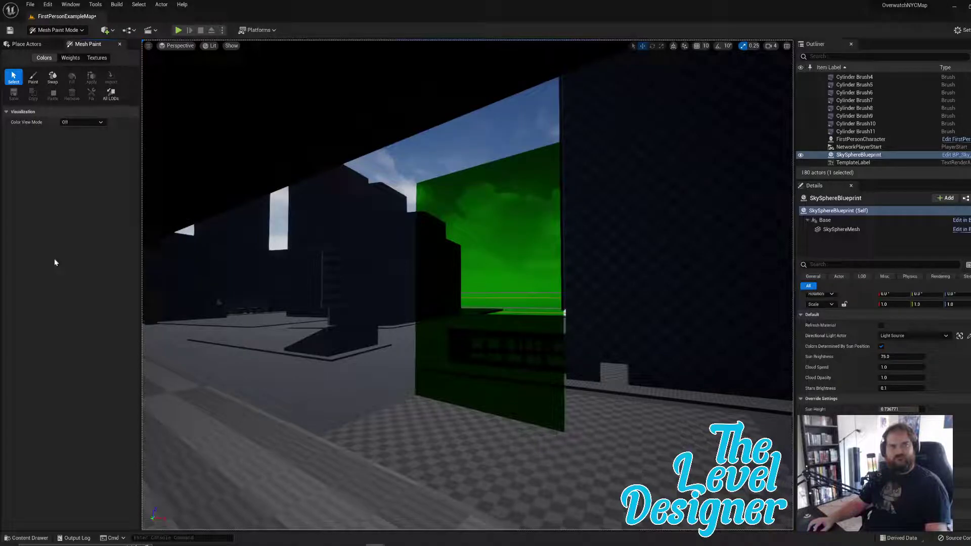
left_click(33, 77)
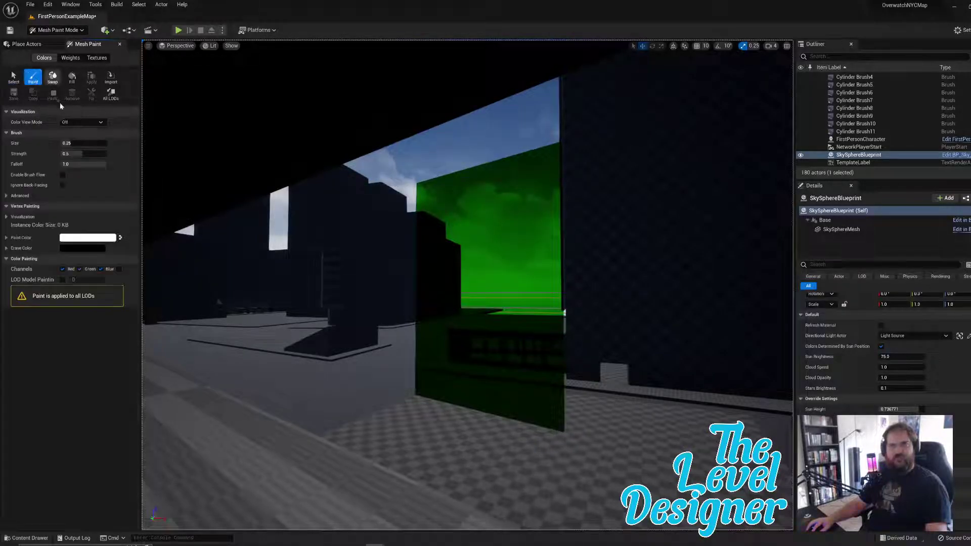
left_click(69, 144)
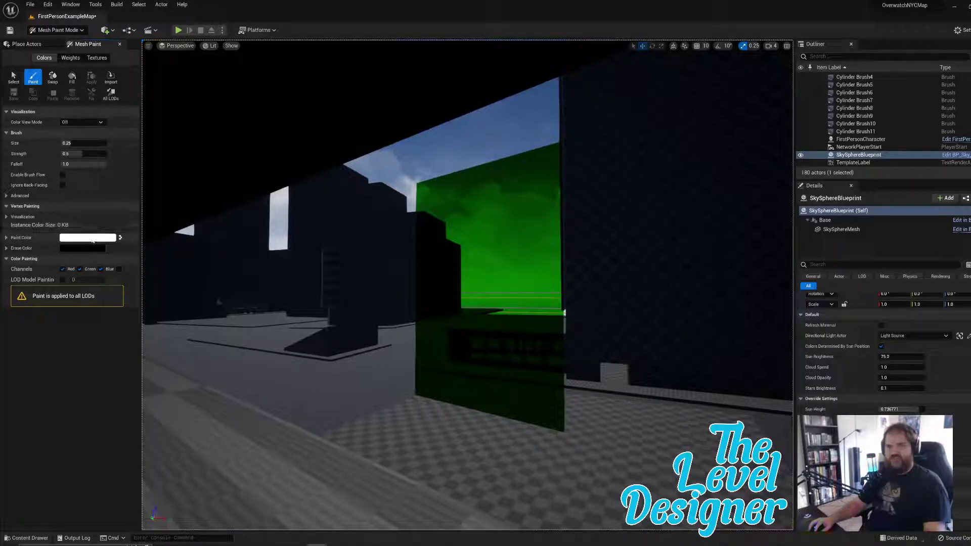
left_click(83, 122)
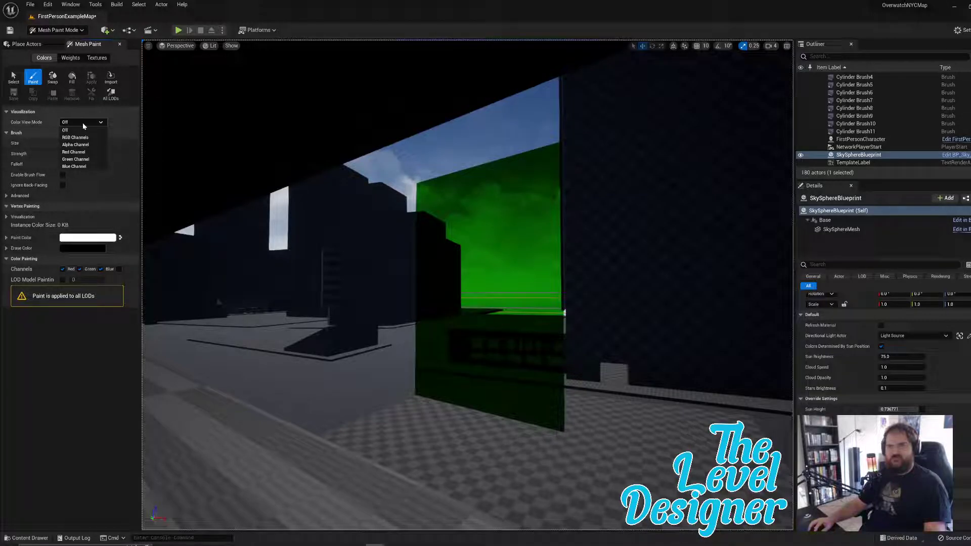
left_click(81, 136)
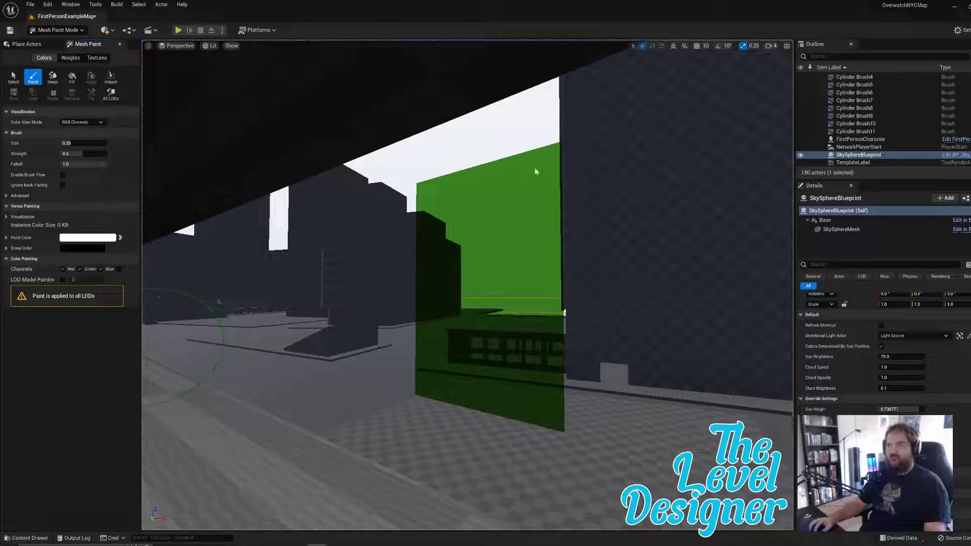
Step: Try to paint white vertex color on the corner of the green glass pane and inspect the pane from its other side
mouse_move(575, 135)
right_mouse_down()
mouse_move(460, 227)
mouse_move(486, 344)
mouse_move(476, 336)
right_mouse_up()
right_click_drag(385, 172, 386, 170)
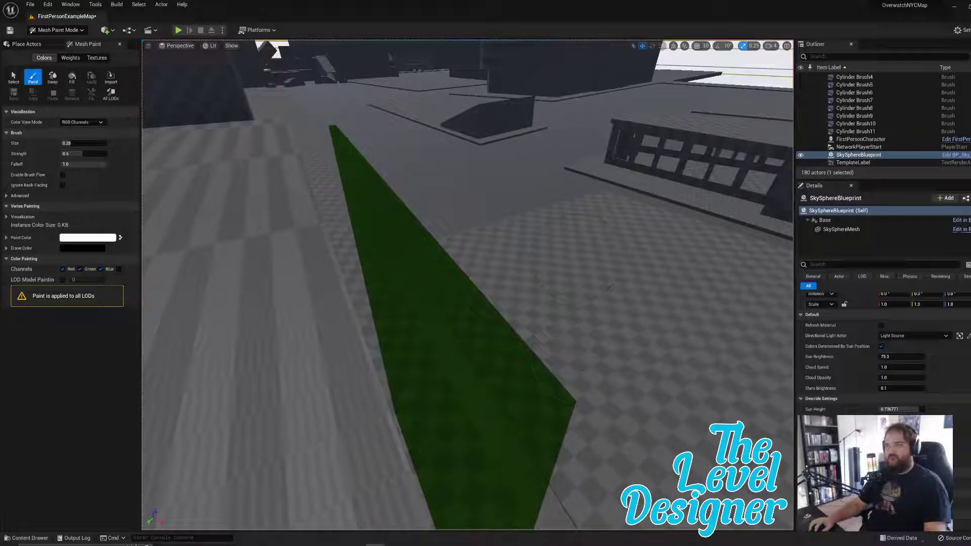
left_click(574, 404)
mouse_move(541, 307)
right_mouse_down()
mouse_move(505, 243)
mouse_move(569, 240)
mouse_move(566, 283)
mouse_move(575, 286)
right_mouse_up()
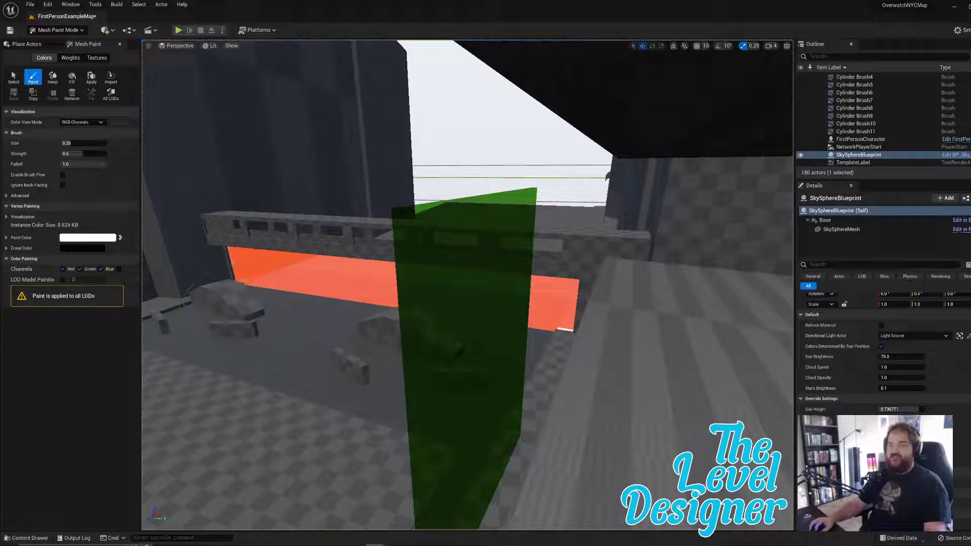
right_click_drag(452, 387, 418, 387)
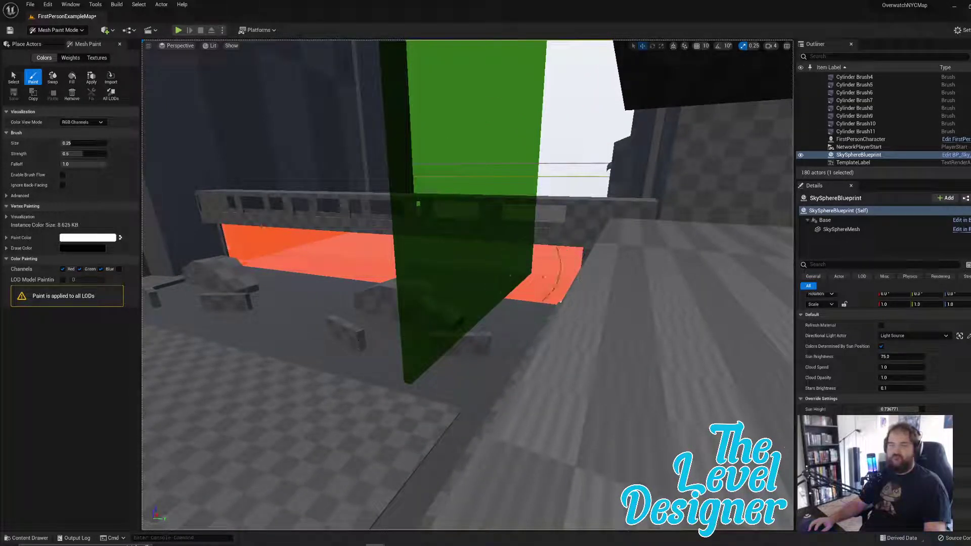
right_click_drag(517, 268, 472, 268)
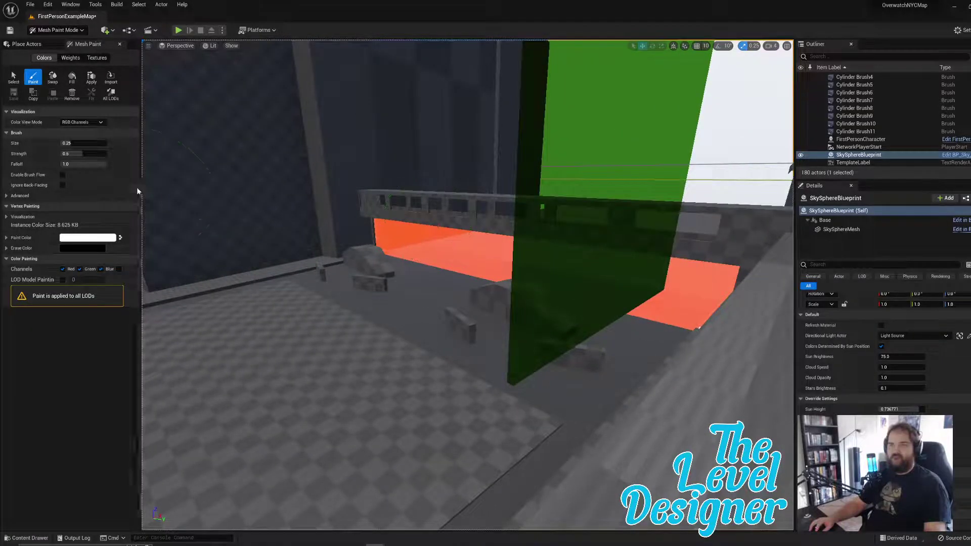
Step: Set the mesh paint brush size to about 0.28 and its strength to about 0.36
mouse_move(66, 143)
left_mouse_down()
mouse_move(81, 143)
mouse_move(73, 144)
mouse_move(87, 154)
mouse_move(71, 154)
mouse_move(79, 154)
left_mouse_up()
left_click(71, 143)
type("0.622")
key("Return")
left_click(71, 153)
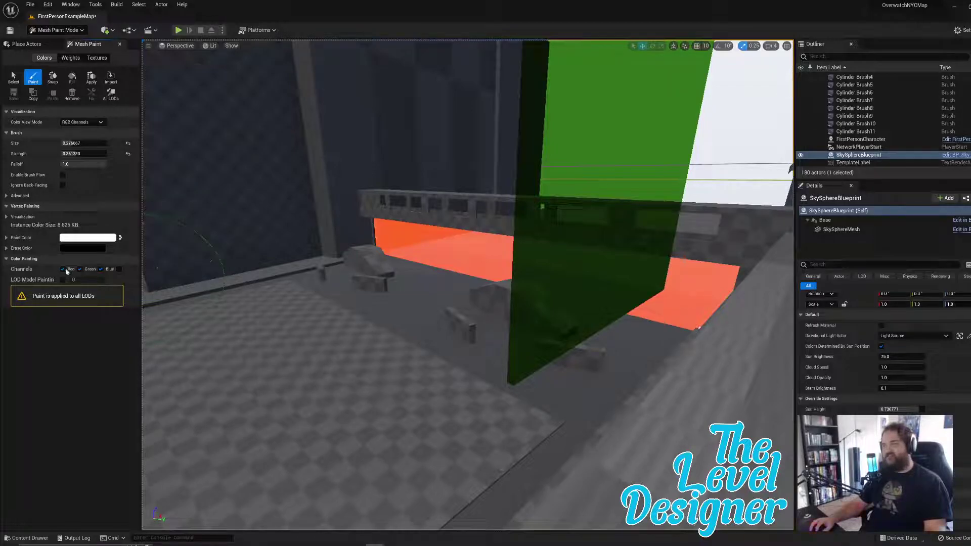
Step: Examine the green pane, its edges and the dark underside of the overhang from several angles in the vertex color view
right_click_drag(624, 218, 779, 157)
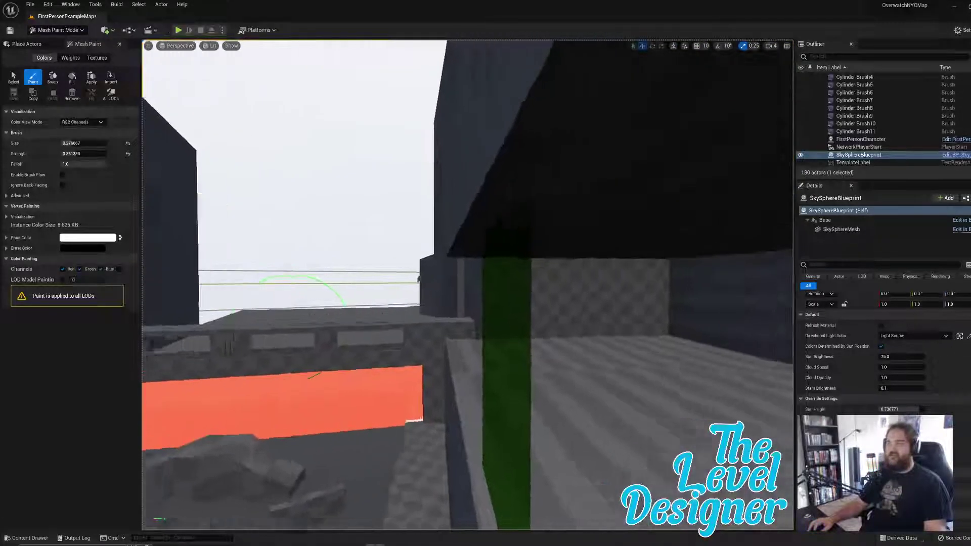
right_click_drag(152, 283, 256, 282)
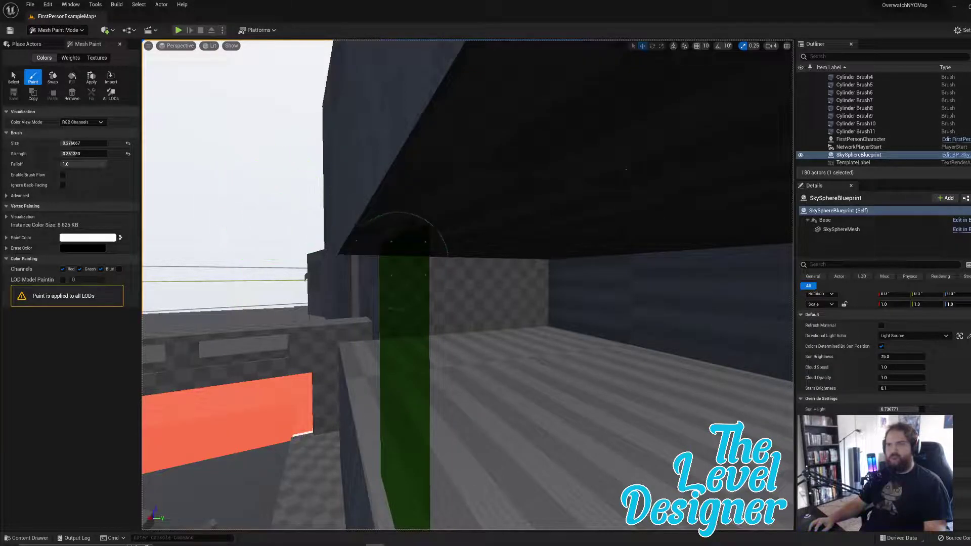
mouse_move(425, 217)
right_mouse_down()
mouse_move(445, 243)
mouse_move(455, 328)
mouse_move(450, 354)
mouse_move(440, 349)
right_mouse_up()
right_click_drag(432, 278, 436, 266)
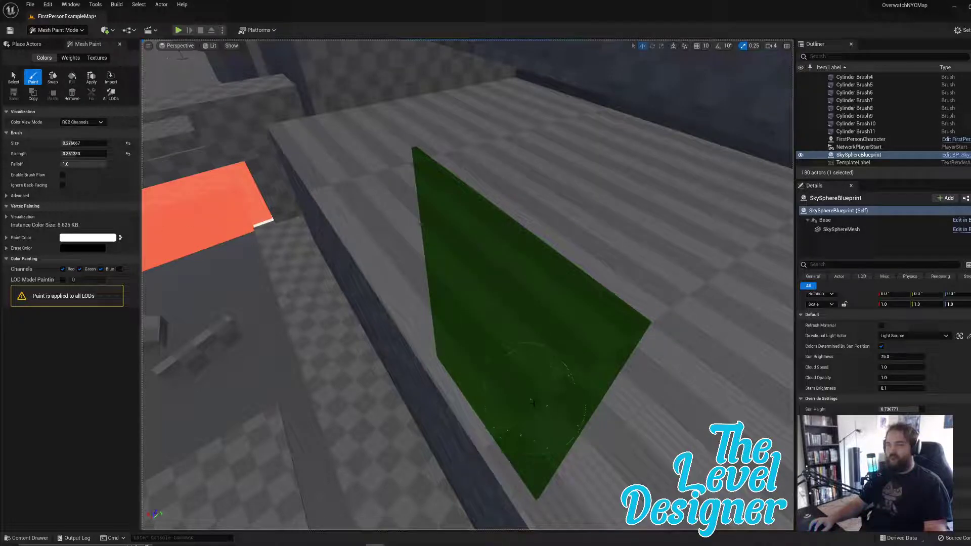
right_click_drag(523, 390, 551, 243)
key("w")
right_click_drag(455, 362, 452, 359)
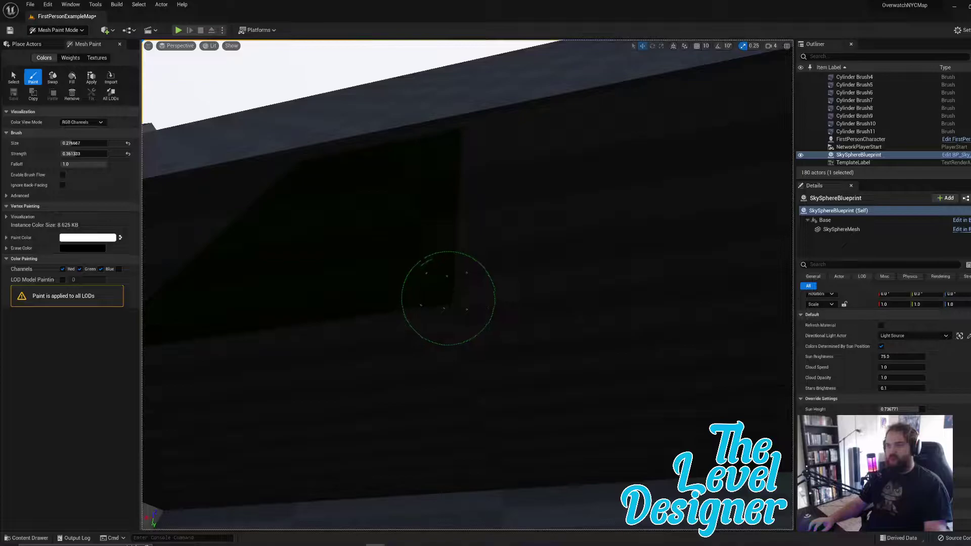
mouse_move(429, 321)
right_mouse_down()
mouse_move(390, 303)
mouse_move(460, 314)
right_mouse_up()
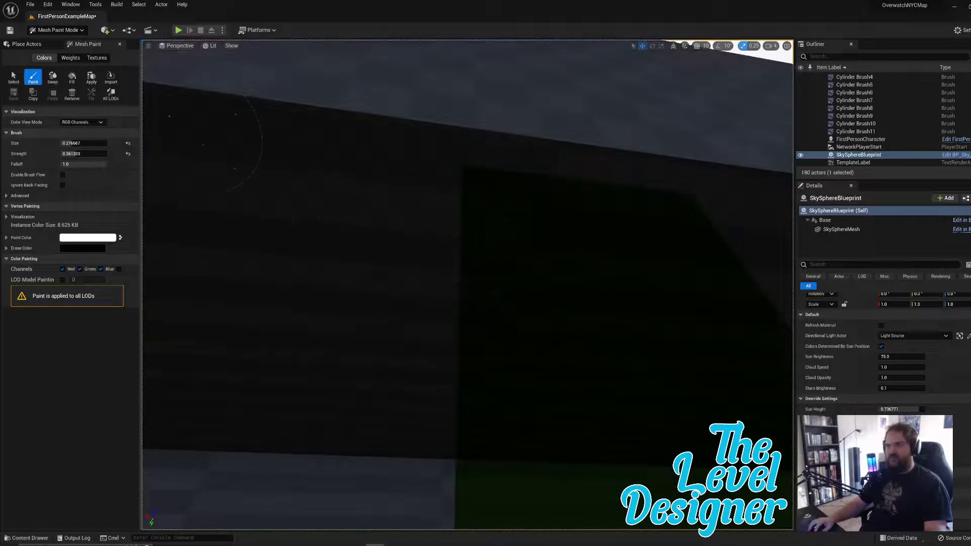
Step: Return to Select mode and try to select the green glass pane directly in the viewport
left_click(56, 31)
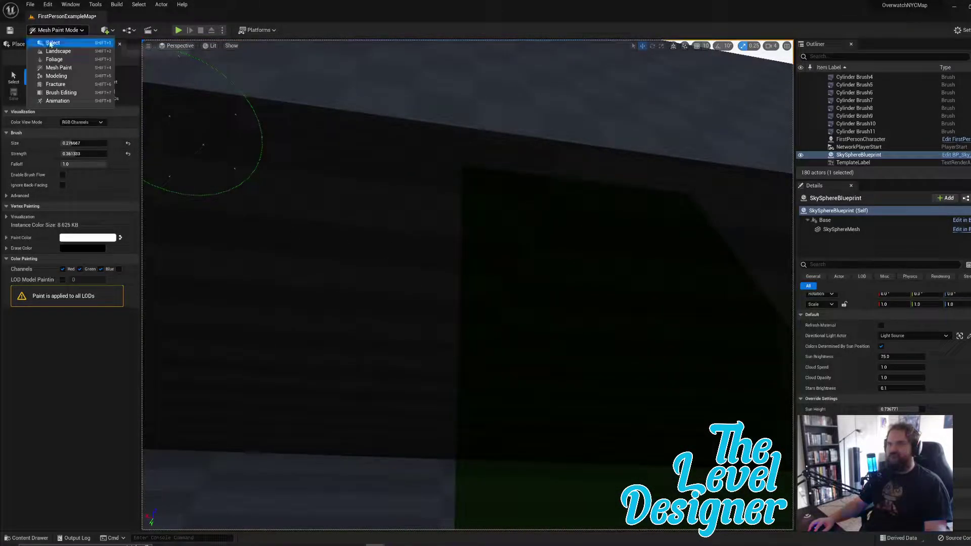
left_click(56, 40)
left_click(512, 358)
mouse_move(512, 358)
right_mouse_down()
mouse_move(546, 369)
mouse_move(672, 369)
right_mouse_up()
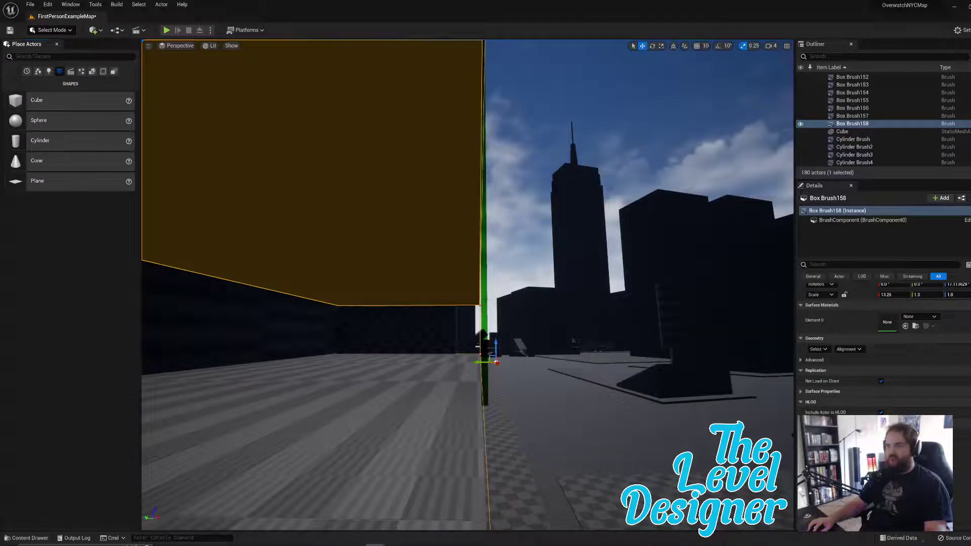
left_click(485, 300)
right_click_drag(485, 300, 622, 283)
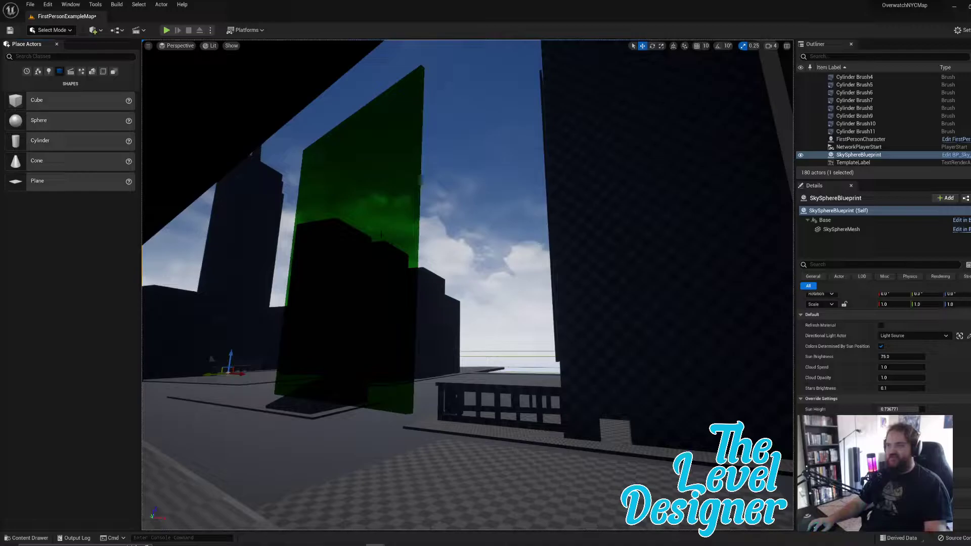
right_click_drag(485, 300, 288, 329)
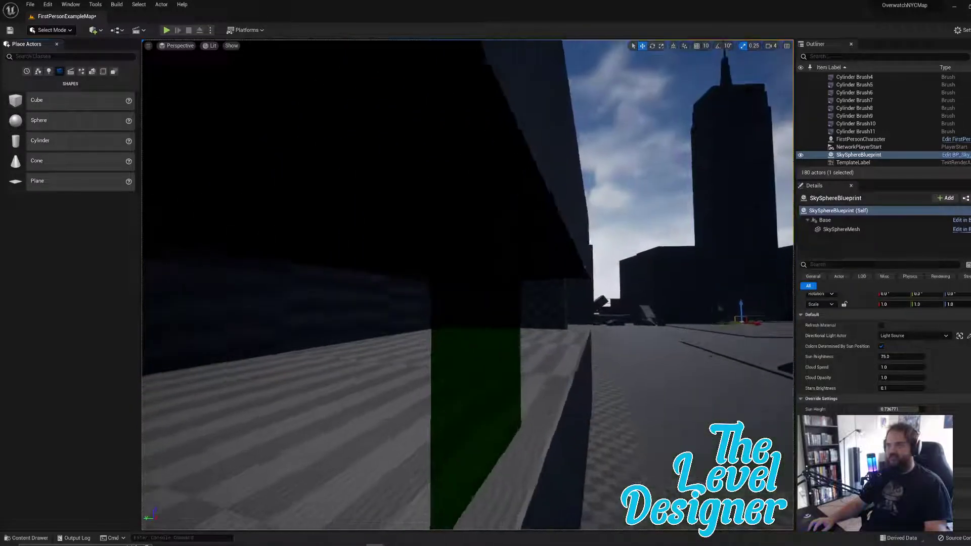
left_click(485, 300)
left_click(464, 424)
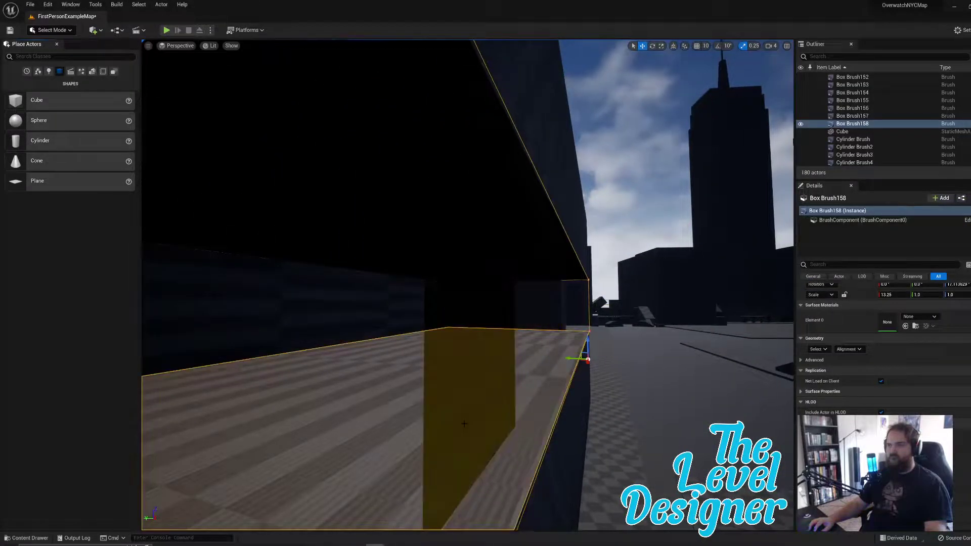
mouse_move(498, 329)
right_mouse_down()
mouse_move(430, 323)
mouse_move(475, 354)
mouse_move(450, 357)
mouse_move(473, 364)
mouse_move(556, 206)
right_mouse_up()
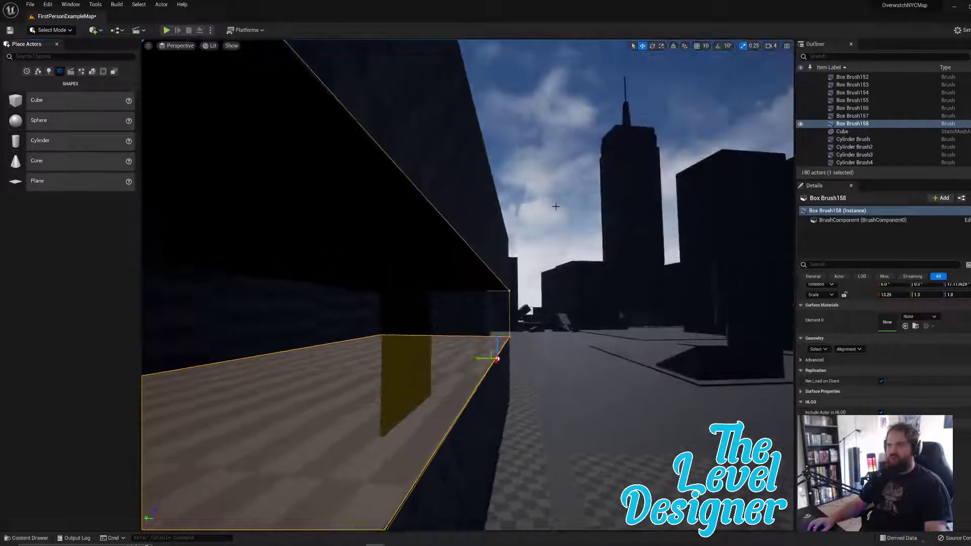
left_click(556, 206)
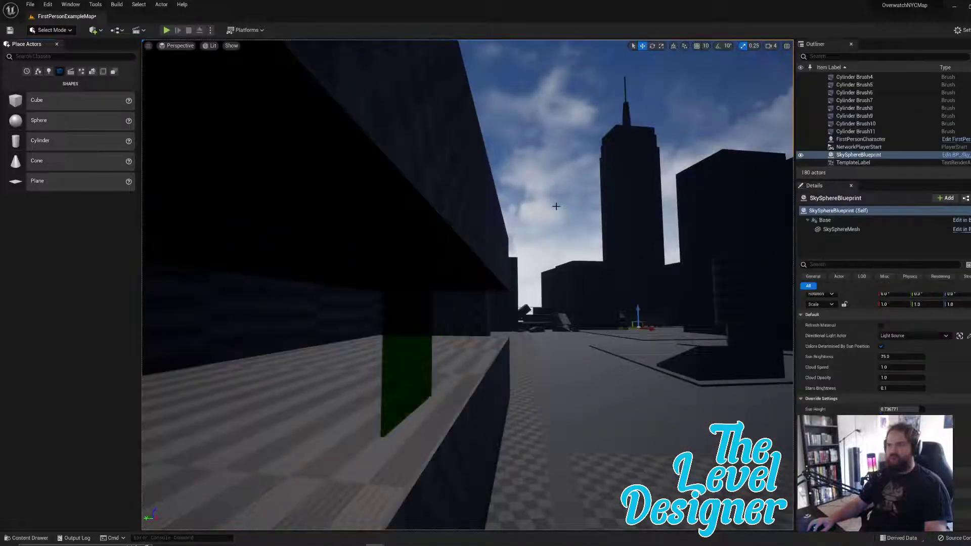
Step: Try again to select the glass pane from beneath the overhang and by picking through its green surface
left_click(855, 132)
left_click(418, 354)
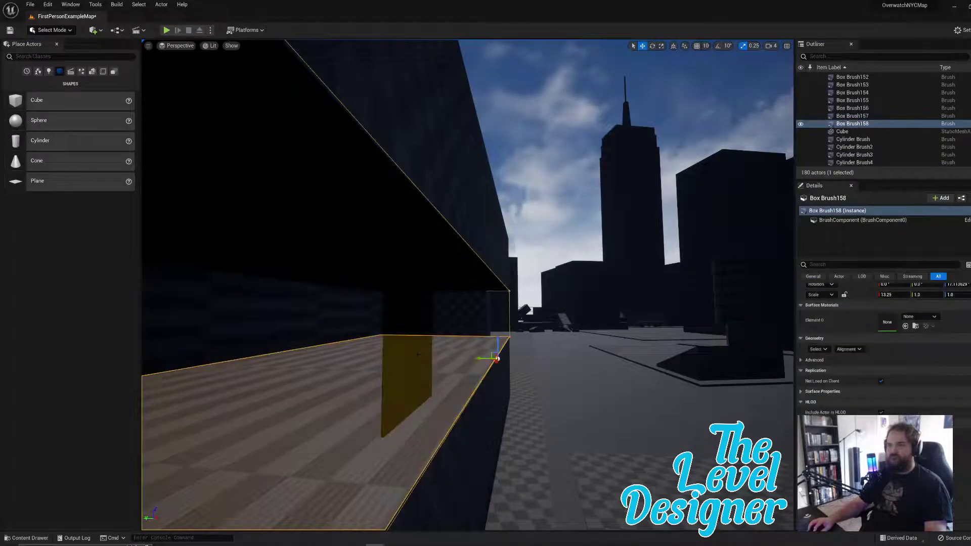
left_click(418, 318)
mouse_move(418, 318)
right_mouse_down()
mouse_move(602, 319)
mouse_move(576, 288)
mouse_move(572, 253)
right_mouse_up()
left_click(573, 253)
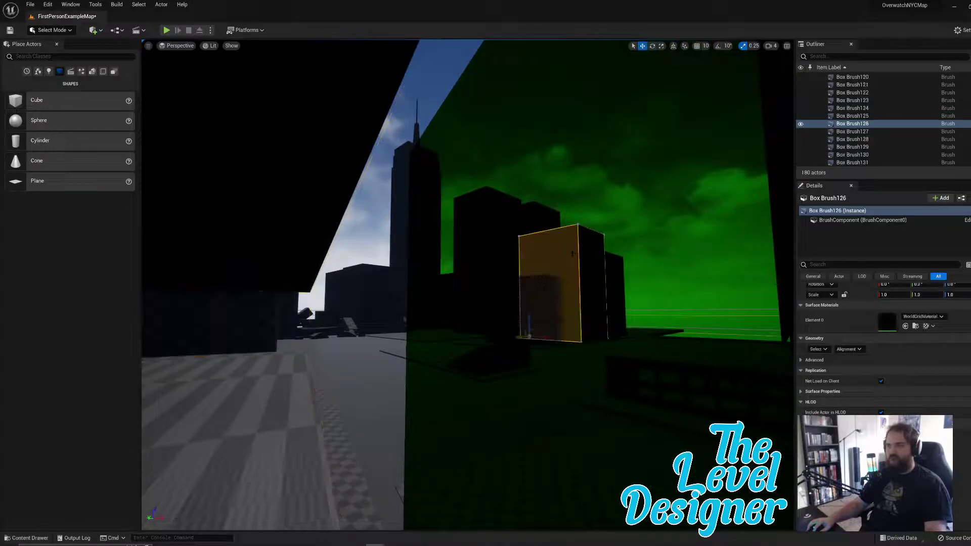
left_click(657, 228)
scroll(467, 285, "down", 3)
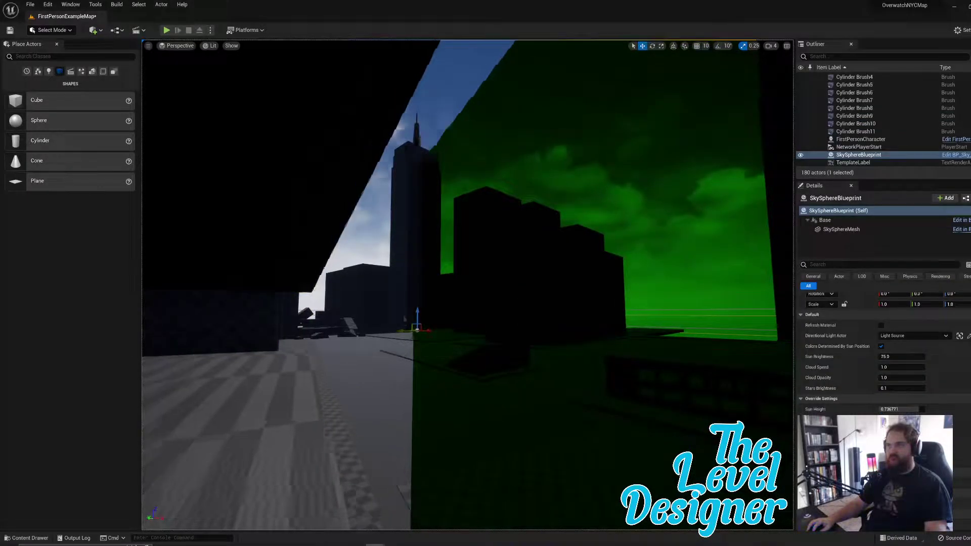
left_click(67, 31)
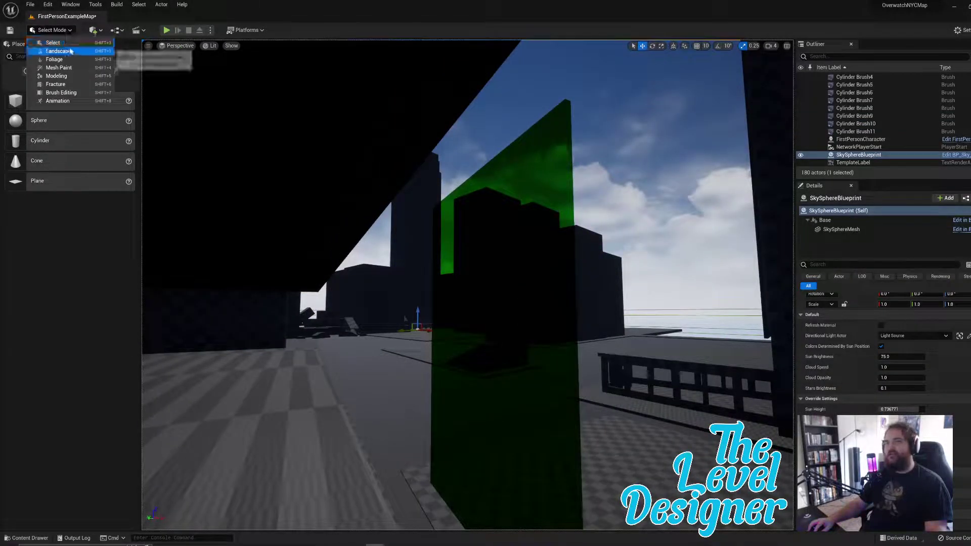
left_click(62, 31)
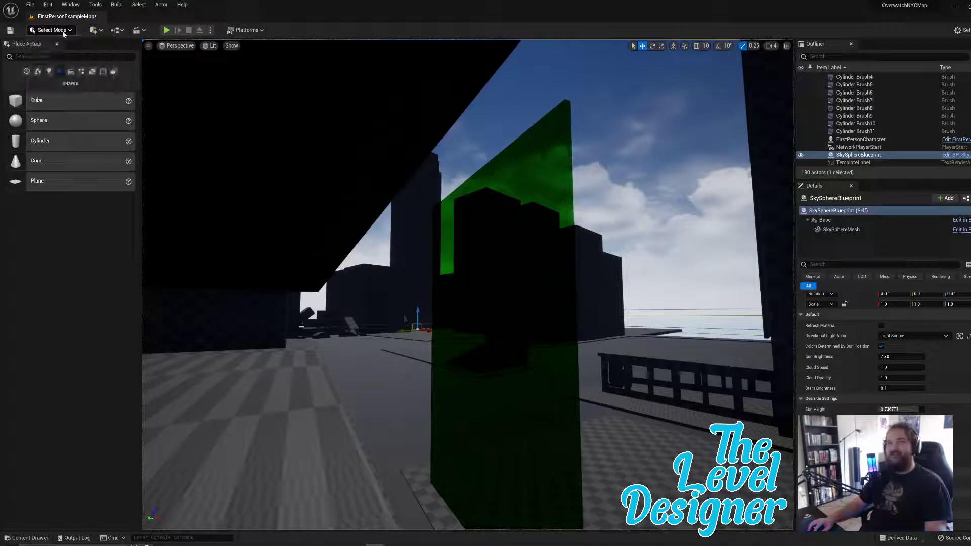
left_click(63, 31)
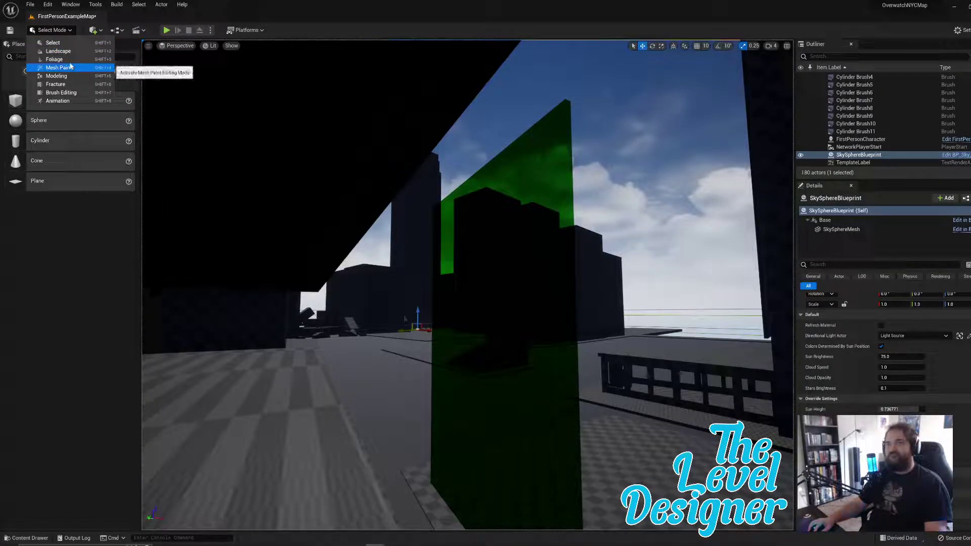
left_click(50, 42)
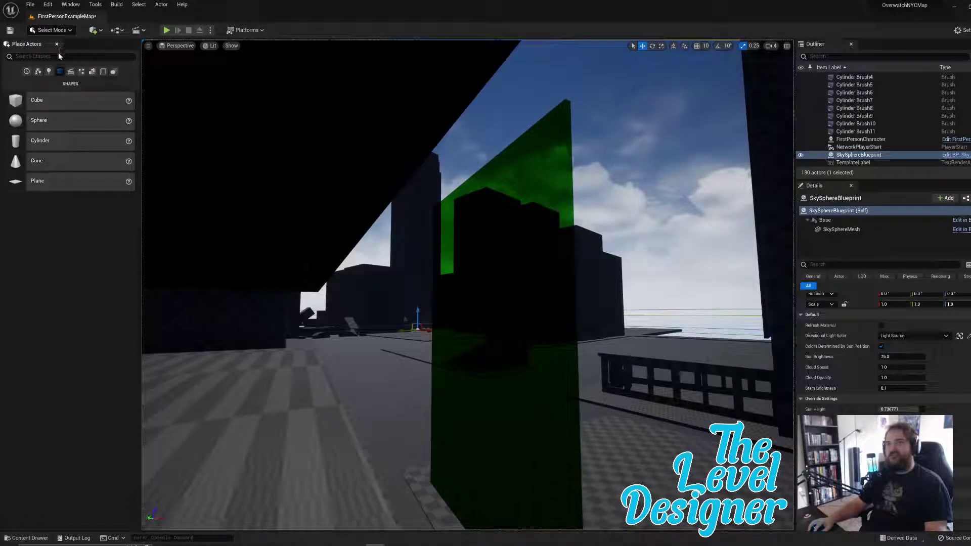
left_click(27, 72)
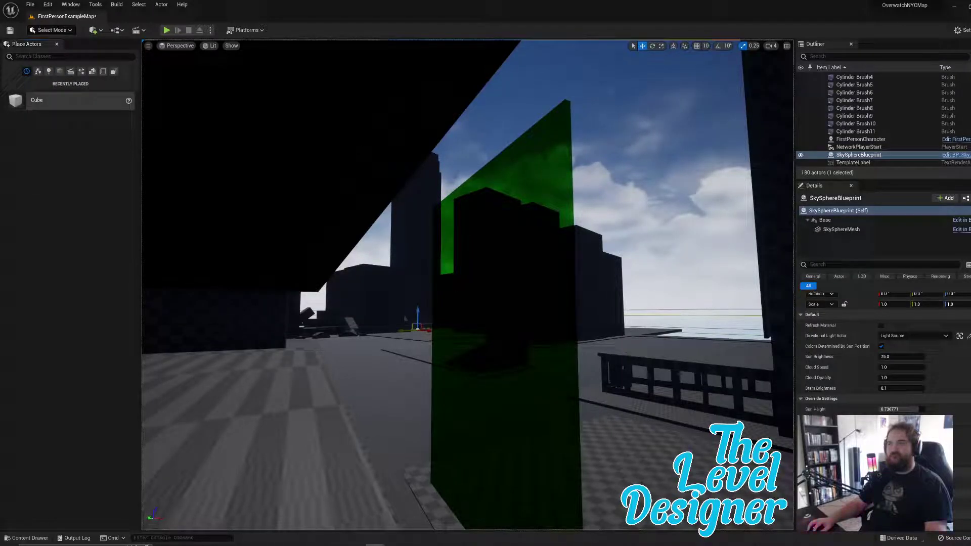
right_click_drag(495, 220, 621, 220)
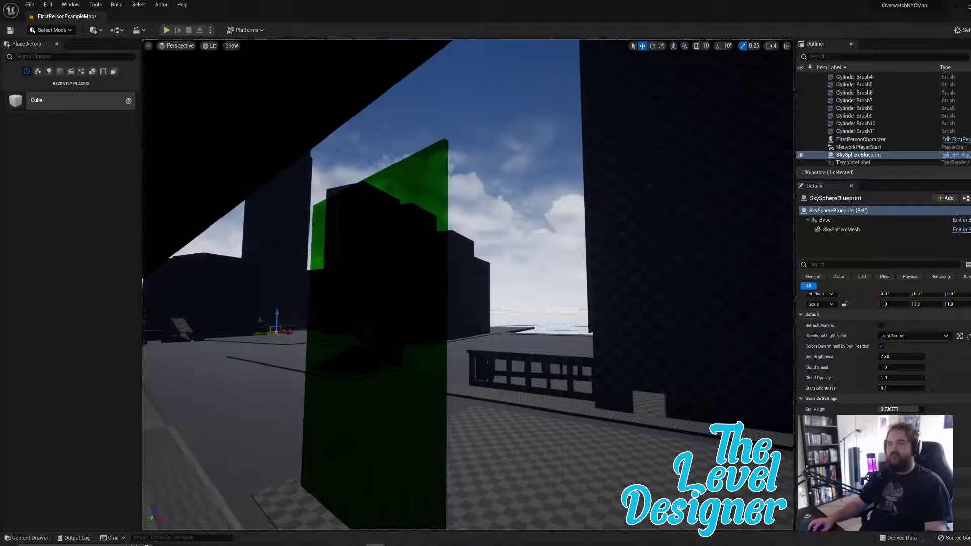
left_click(61, 73)
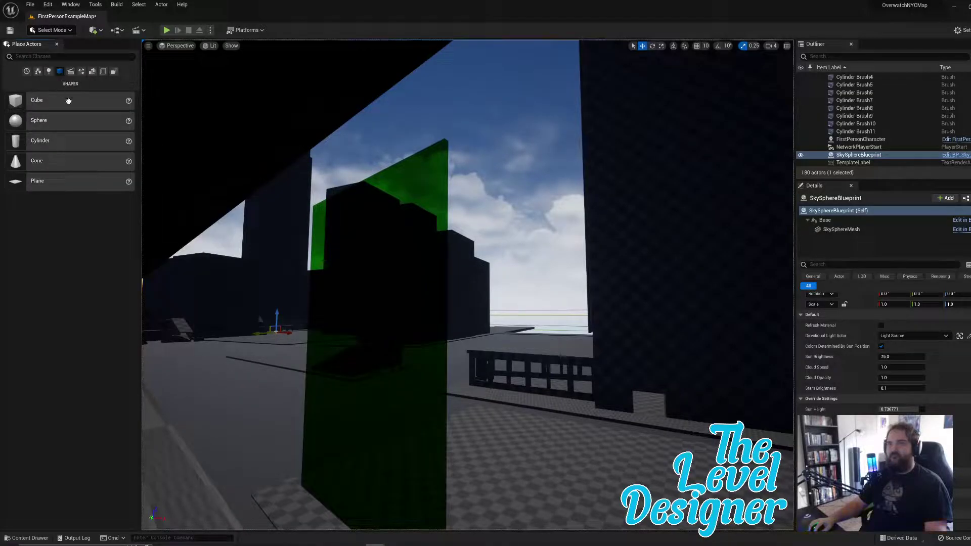
Step: Select the glass pane's Cube actor from the level's actor list after trying to pick it in the viewport
right_click_drag(468, 284, 532, 284)
left_click(356, 269)
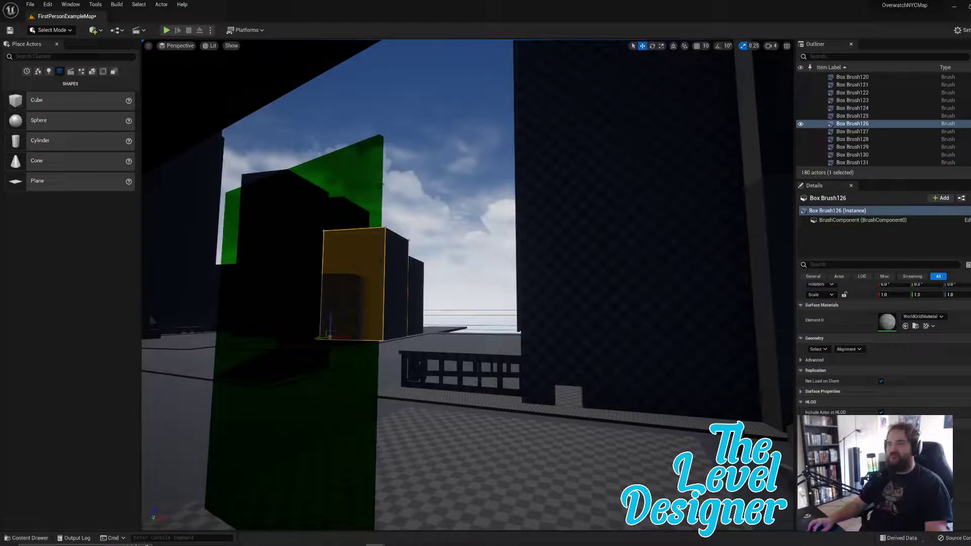
left_click(382, 185)
mouse_move(468, 284)
right_mouse_down()
mouse_move(335, 375)
mouse_move(349, 376)
right_mouse_up()
scroll(858, 114, "up", 7)
scroll(858, 114, "down", 3)
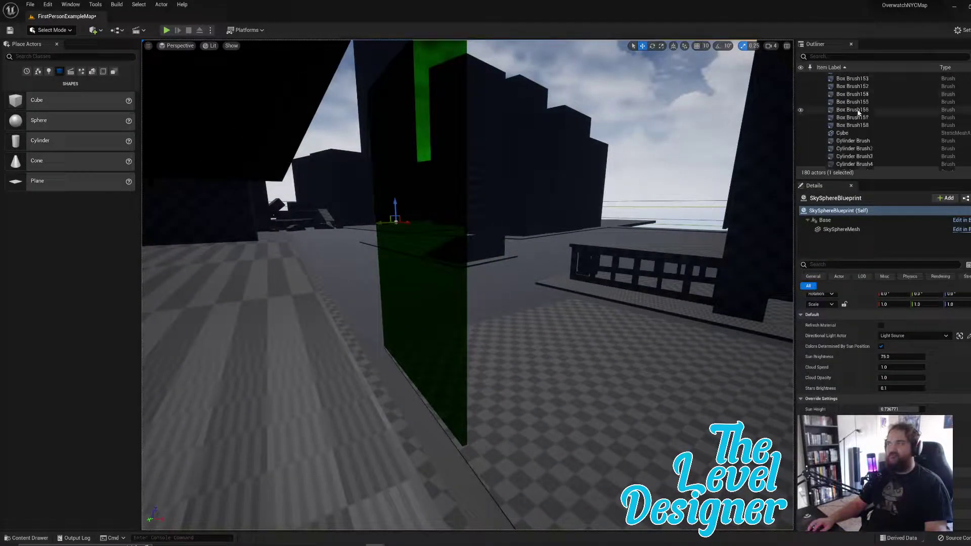
left_click(854, 120)
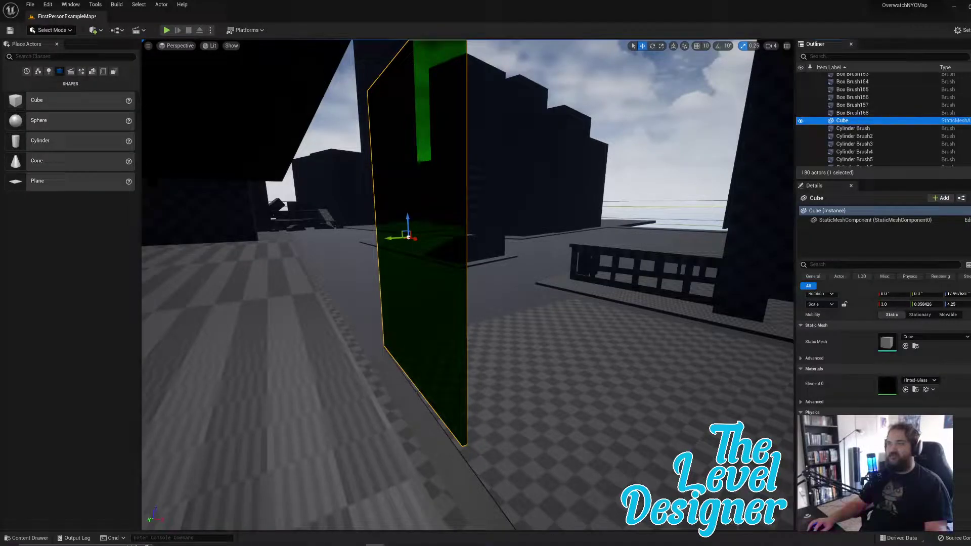
Step: Move the glass pane sideways along its Y axis and thicken it to a Y scale of 0.25
left_click_drag(388, 237, 457, 236)
key("e")
key("r")
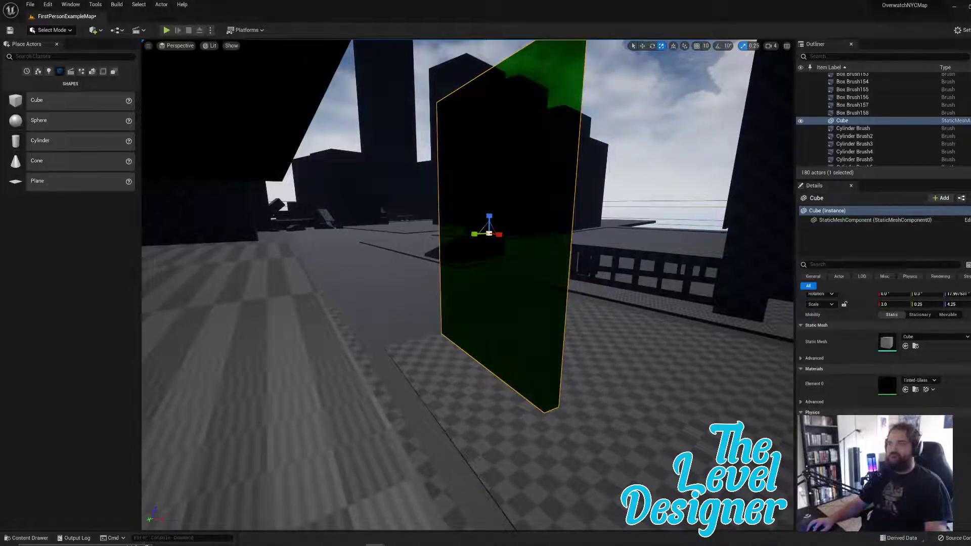
right_click_drag(468, 253, 390, 235)
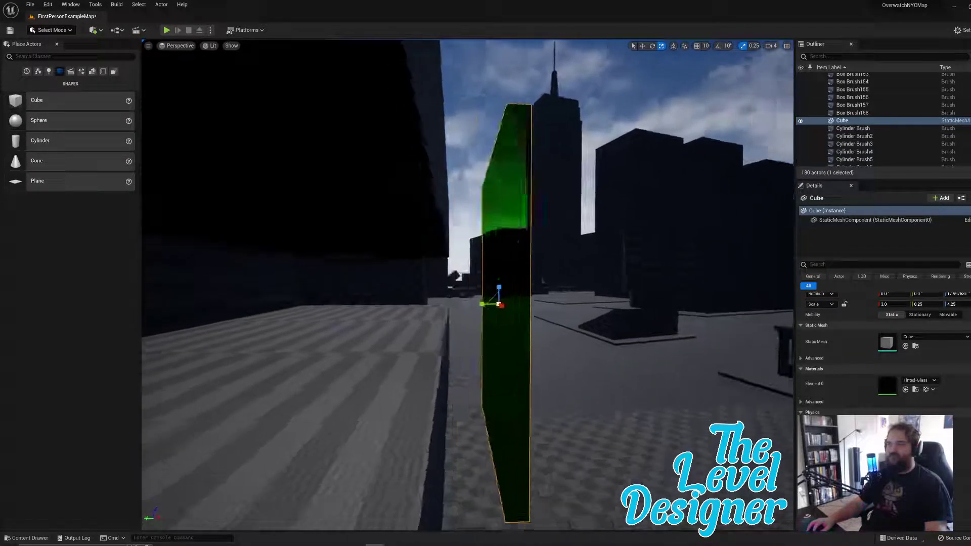
right_click_drag(476, 216, 471, 215)
Step: Switch to Mesh Paint mode and activate the Paint tool on the glass pane
left_click(50, 31)
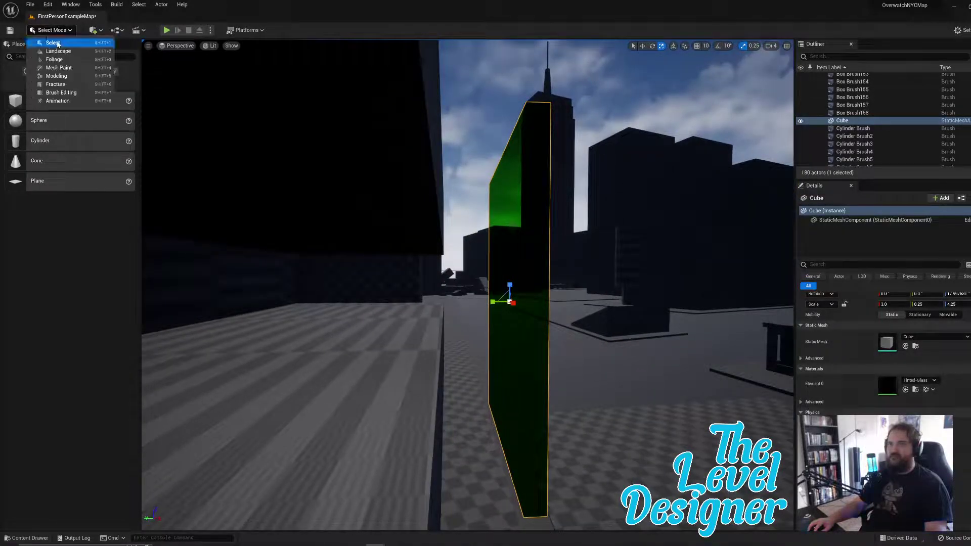
left_click(68, 71)
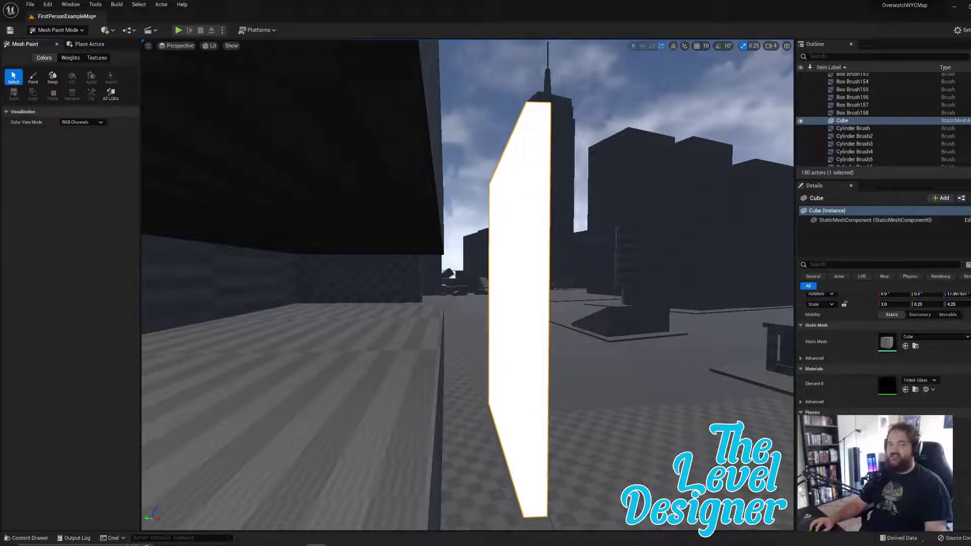
left_click(33, 77)
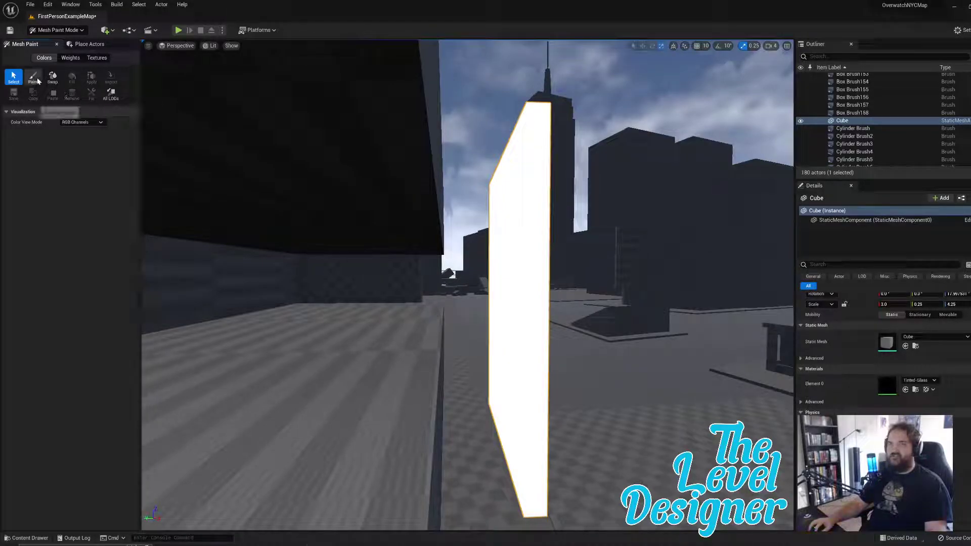
mouse_move(518, 201)
right_mouse_down()
mouse_move(509, 184)
mouse_move(369, 336)
mouse_move(299, 237)
right_mouse_up()
left_click(304, 231)
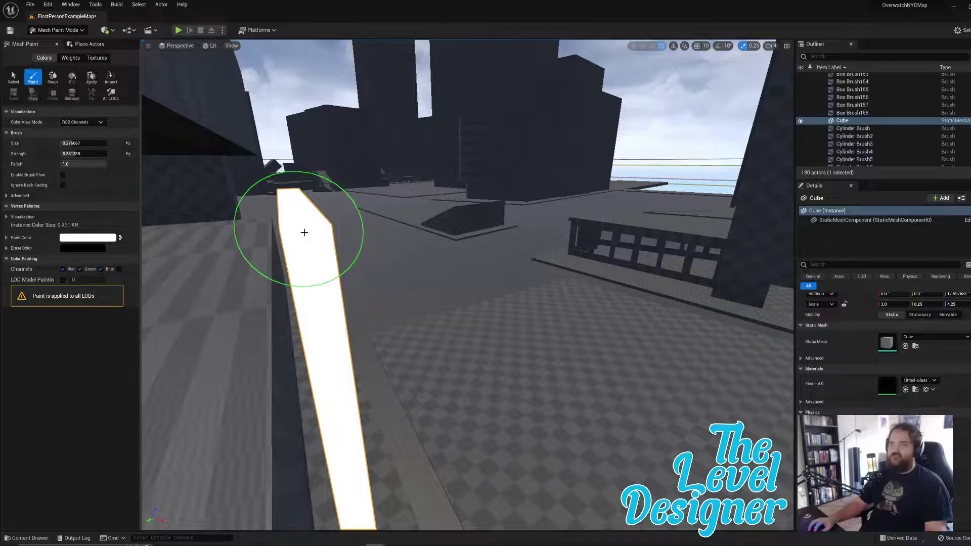
Step: Set the vertex paint color to black and paint the pane's upper corner on its narrow edge and adjoining face
left_click(83, 238)
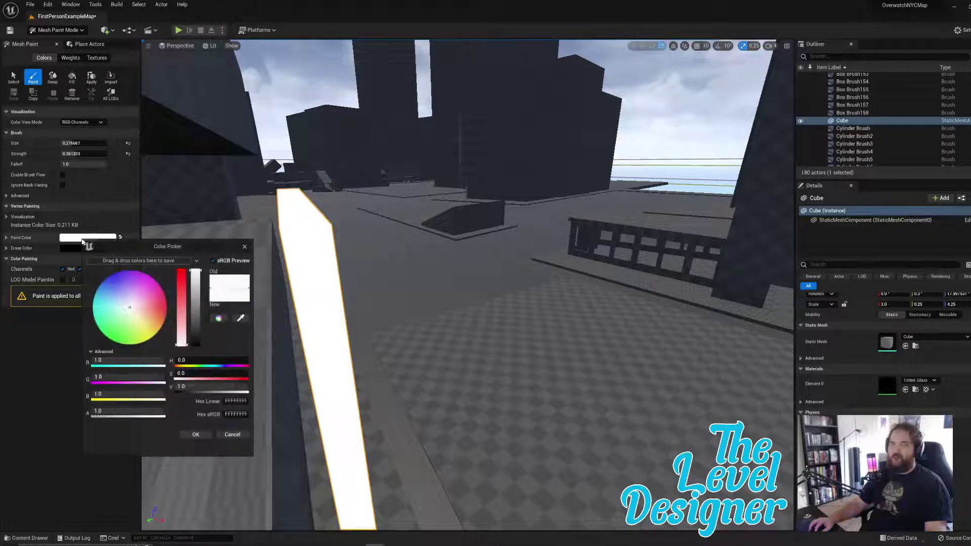
left_click(195, 344)
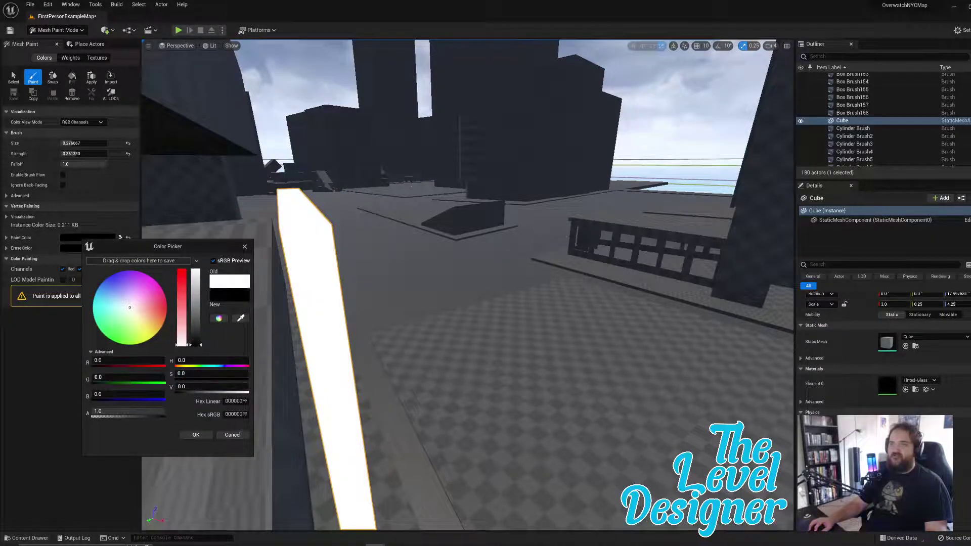
left_click_drag(319, 235, 322, 230)
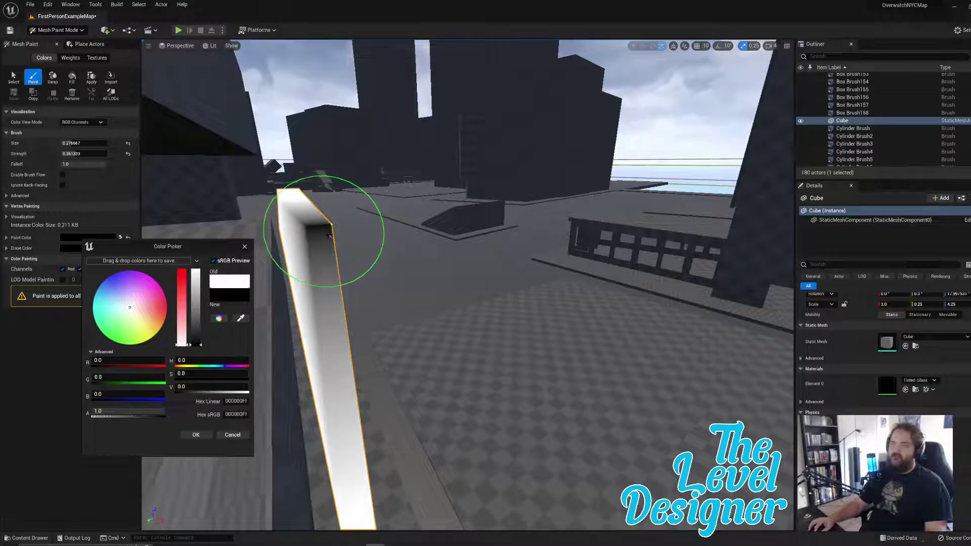
key("a")
mouse_move(324, 230)
right_mouse_down()
mouse_move(336, 238)
mouse_move(455, 243)
right_mouse_up()
right_click_drag(354, 253, 329, 264)
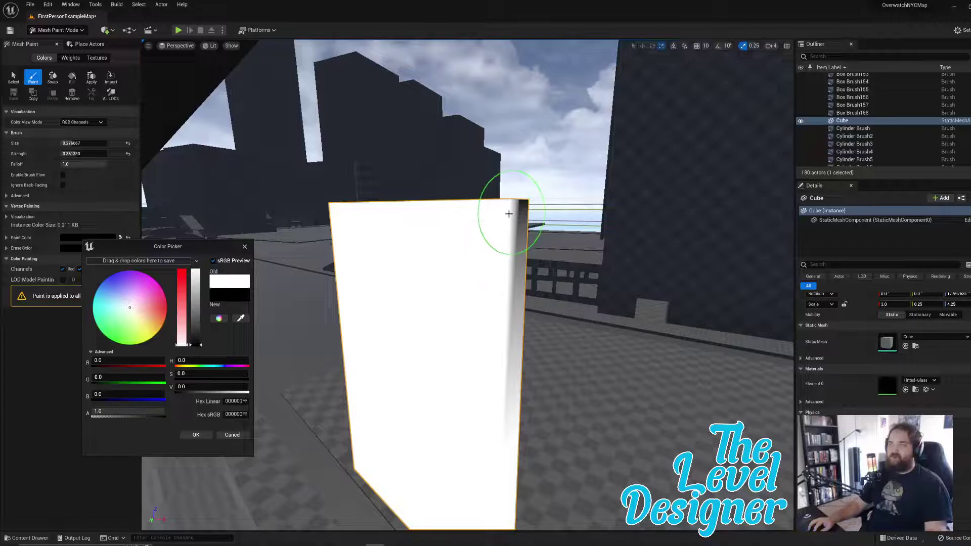
left_click(511, 207)
left_click(509, 205)
left_click(509, 205)
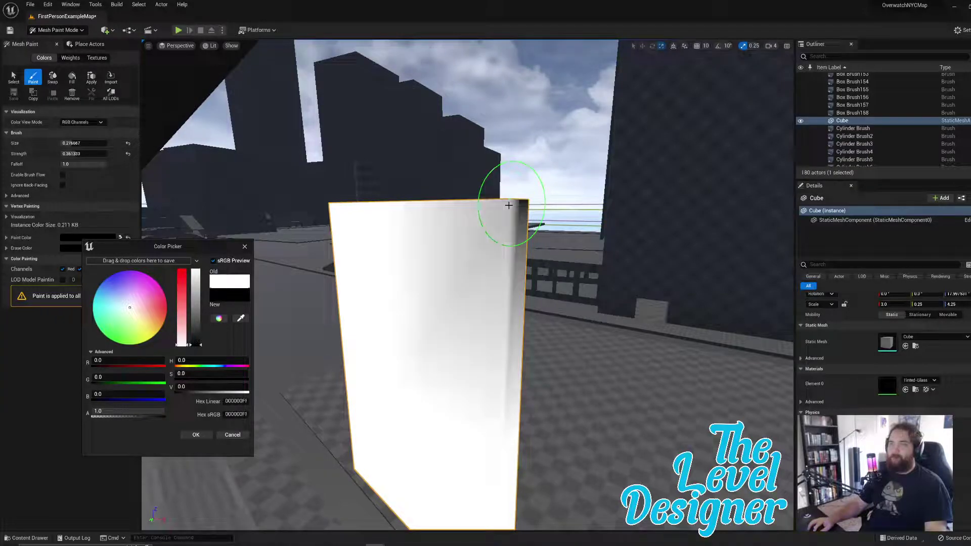
left_click(508, 205)
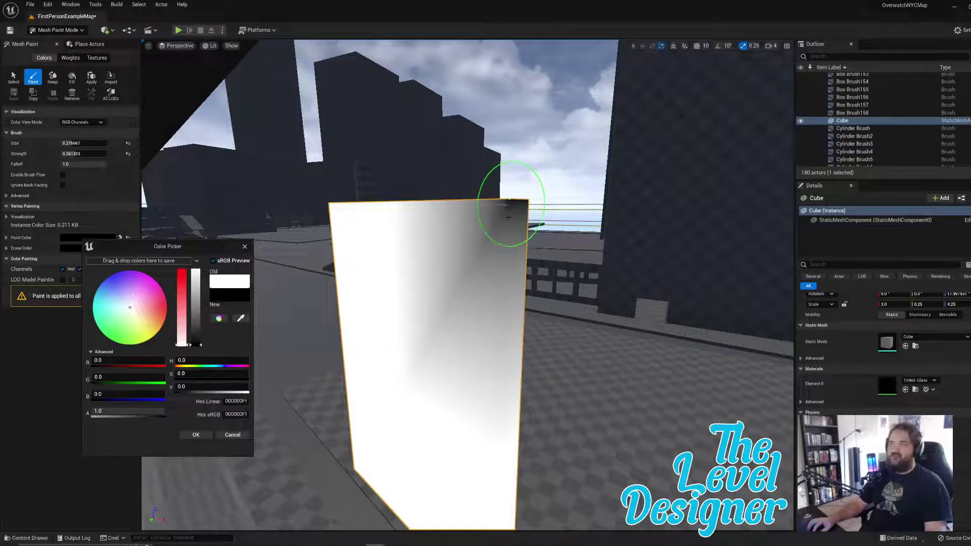
Step: Paint black vertex color over the top edge, upper corners and one side of the pane's broad face
right_click_drag(508, 218, 496, 221)
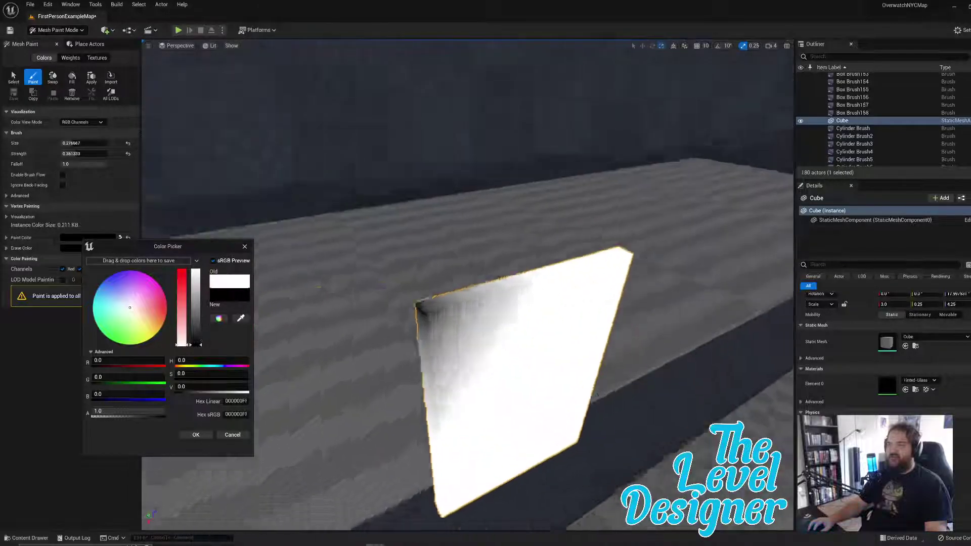
right_click_drag(558, 265, 558, 265)
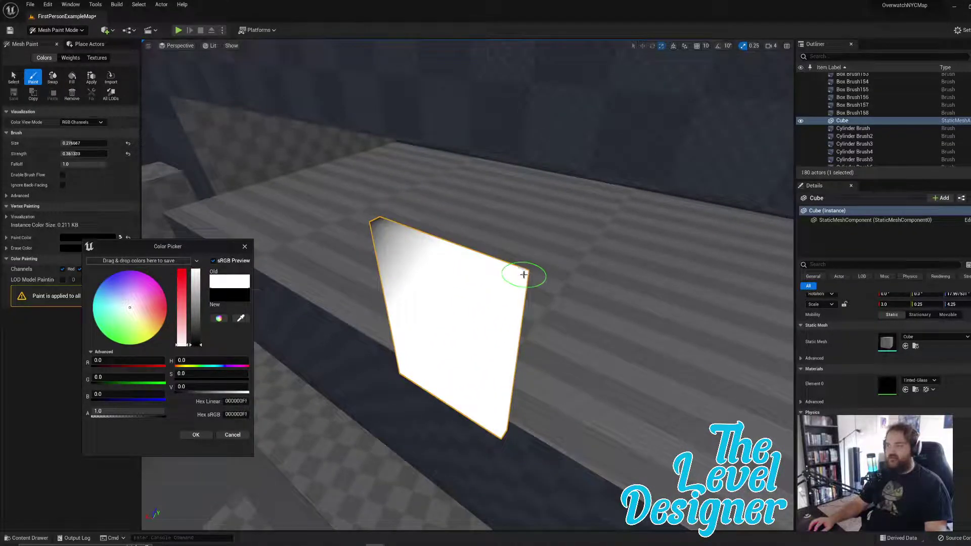
left_click_drag(523, 275, 516, 279)
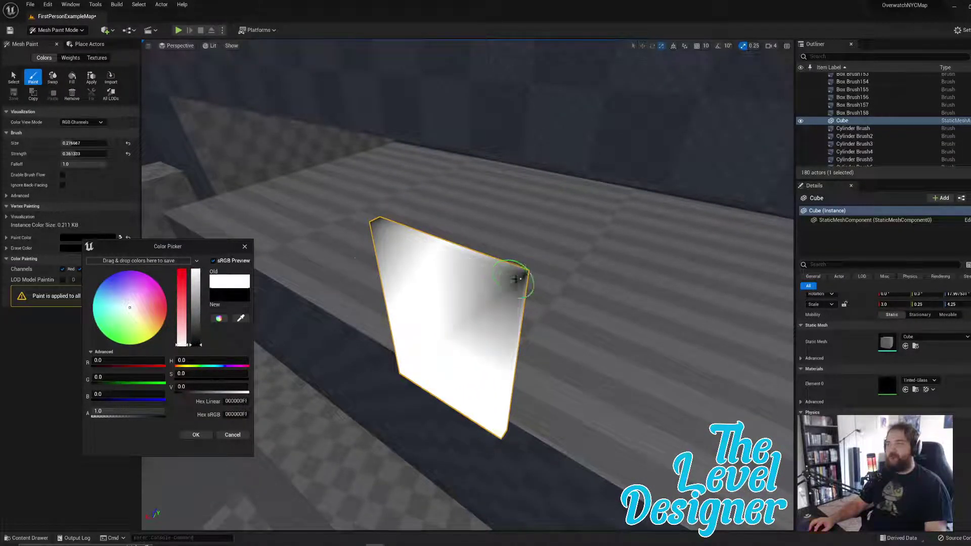
left_click_drag(437, 249, 439, 243)
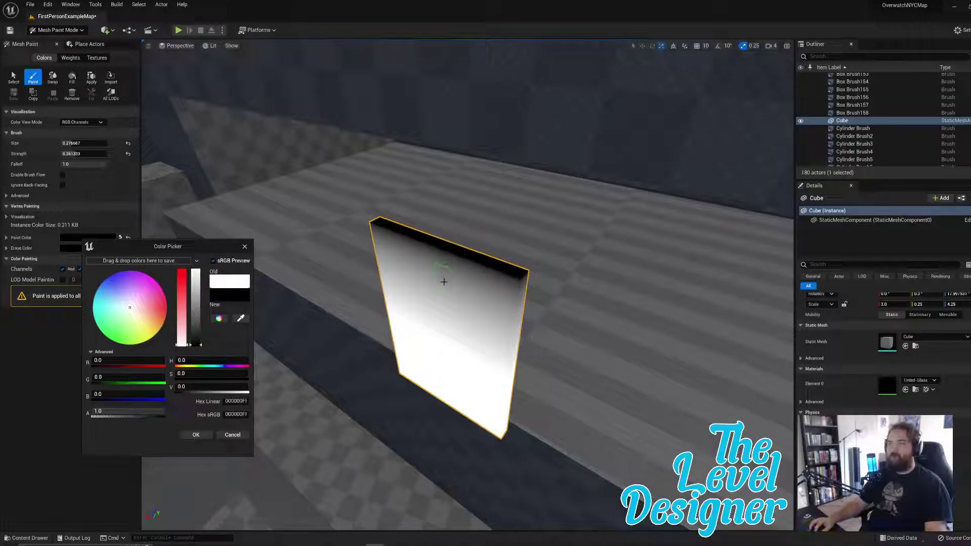
mouse_move(433, 312)
left_mouse_down()
mouse_move(434, 334)
mouse_move(431, 310)
left_mouse_up()
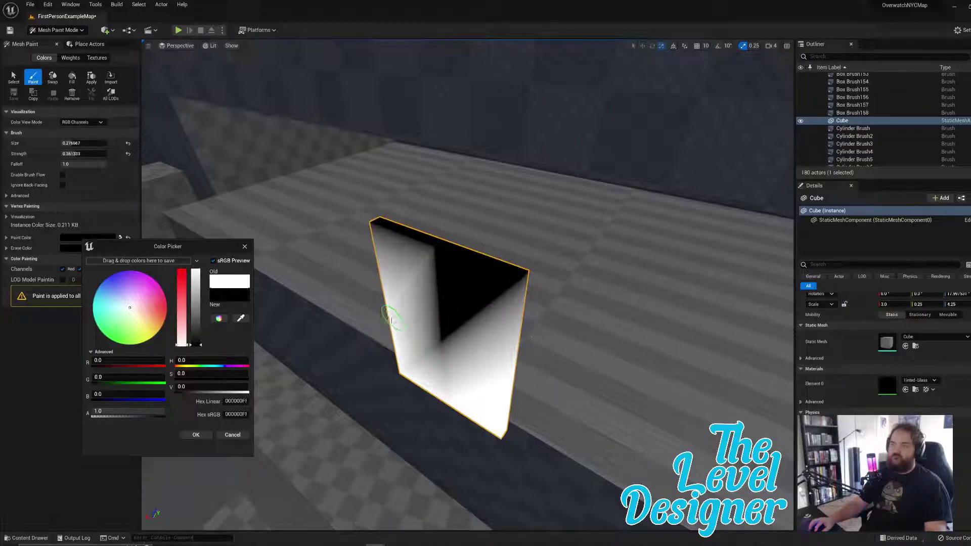
left_click_drag(386, 325, 389, 312)
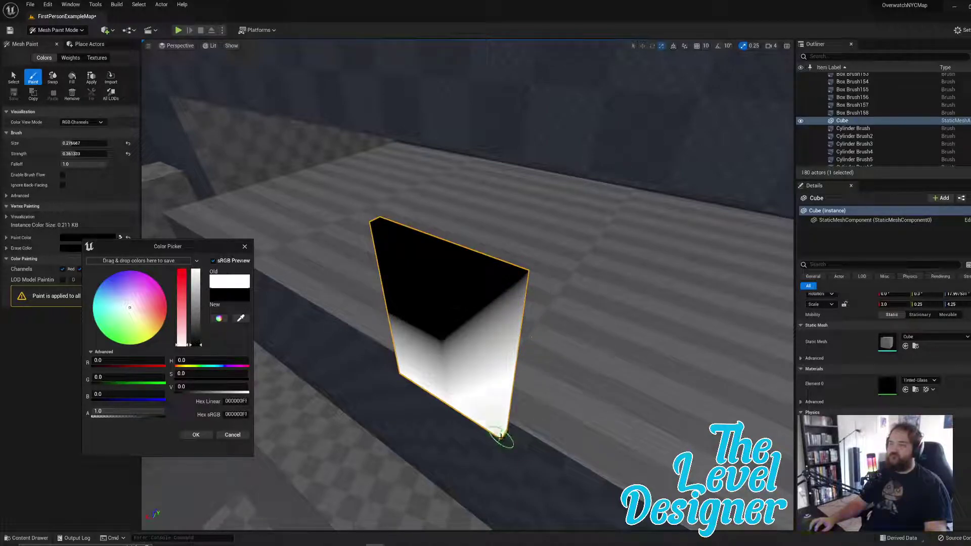
Step: Paint the pane's lower corners and bottom edge black from both ends
mouse_move(506, 383)
right_mouse_down()
mouse_move(514, 297)
mouse_move(552, 245)
mouse_move(506, 410)
right_mouse_up()
left_click_drag(503, 383, 500, 383)
mouse_move(501, 380)
right_mouse_down()
mouse_move(548, 321)
mouse_move(572, 370)
right_mouse_up()
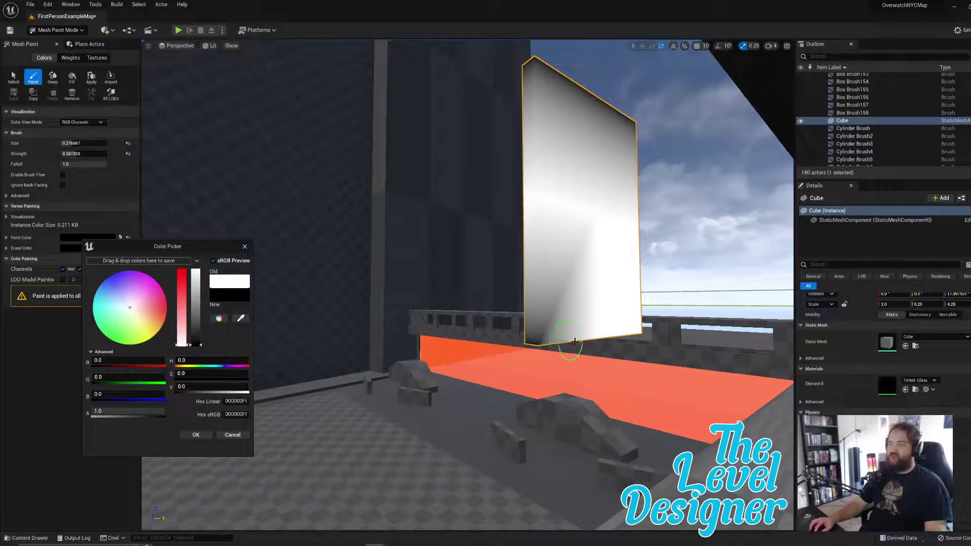
mouse_move(600, 339)
left_mouse_down()
mouse_move(590, 336)
mouse_move(649, 329)
mouse_move(642, 338)
left_mouse_up()
mouse_move(641, 338)
right_mouse_down()
mouse_move(597, 338)
mouse_move(751, 333)
right_mouse_up()
left_click(375, 376)
left_click(369, 373)
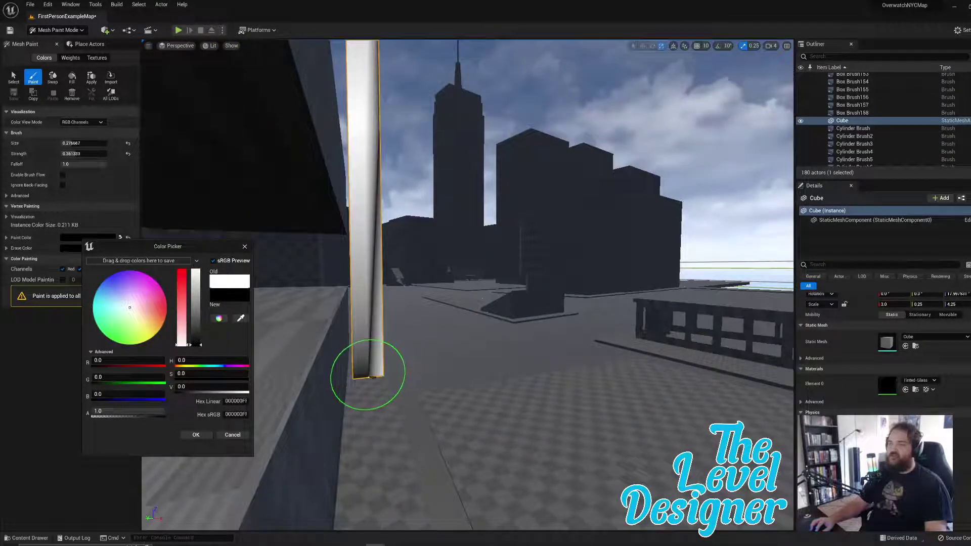
right_click_drag(368, 373, 349, 374)
left_click_drag(385, 377, 396, 373)
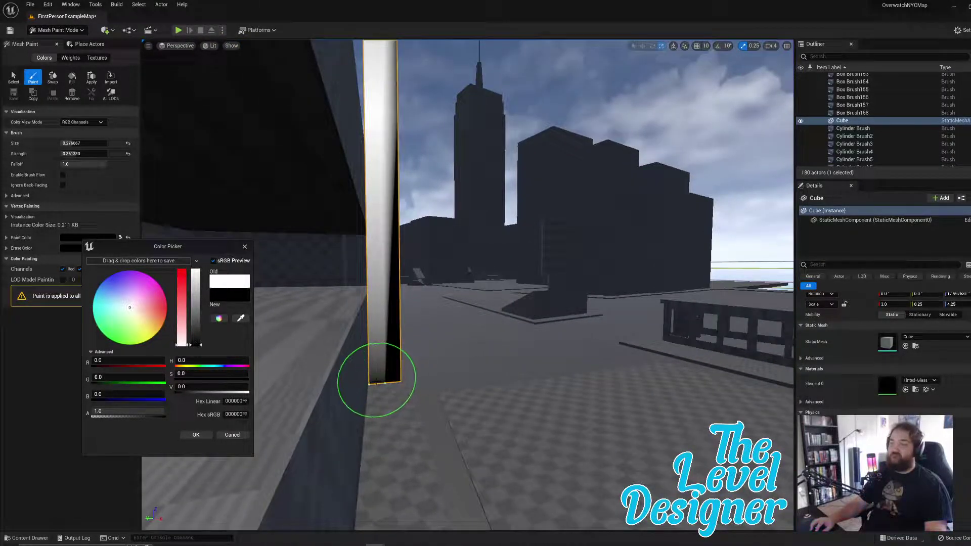
Step: Paint the remaining light areas of the pane's street-facing broad side black
right_click_drag(370, 382, 381, 379)
right_click_drag(381, 248, 531, 204)
mouse_move(531, 205)
left_mouse_down()
mouse_move(509, 228)
mouse_move(524, 207)
mouse_move(518, 221)
mouse_move(444, 249)
mouse_move(448, 286)
left_mouse_up()
mouse_move(459, 281)
right_mouse_down()
mouse_move(618, 429)
mouse_move(648, 396)
mouse_move(544, 358)
right_mouse_up()
left_click(526, 373)
left_click_drag(526, 374, 520, 390)
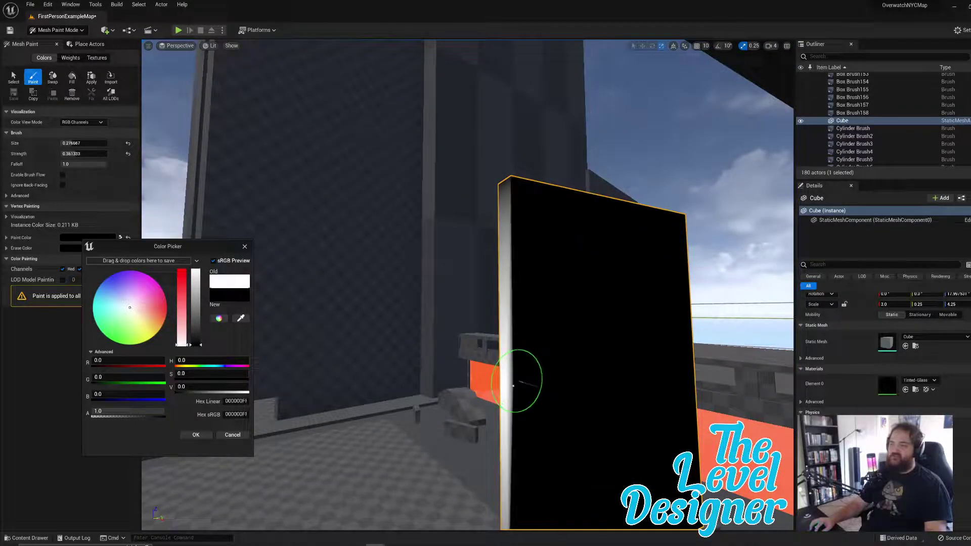
Step: Cover the white diagonal area and lower edge of the pane's broad face with black vertex paint
right_click_drag(511, 369, 523, 340)
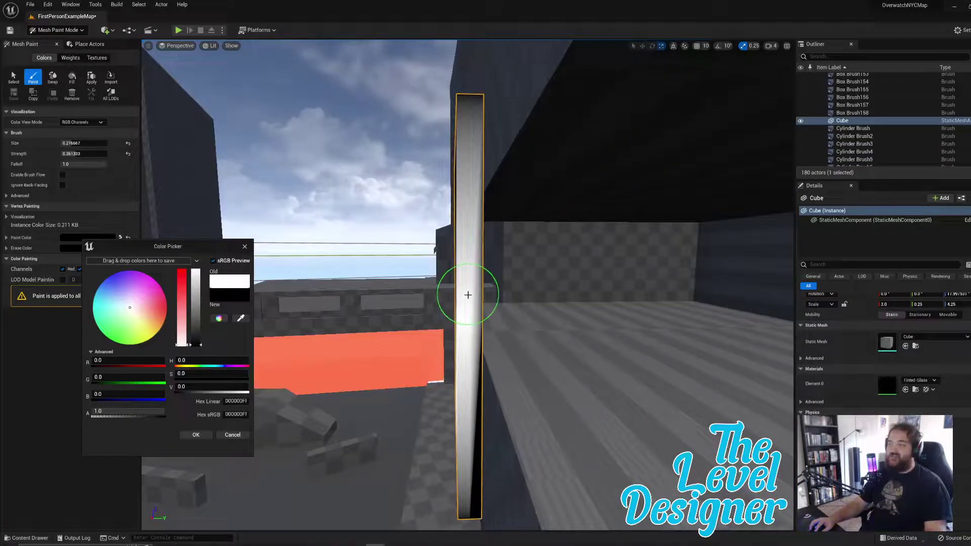
mouse_move(462, 405)
right_mouse_down()
mouse_move(457, 367)
mouse_move(557, 368)
right_mouse_up()
right_click_drag(508, 312, 505, 312)
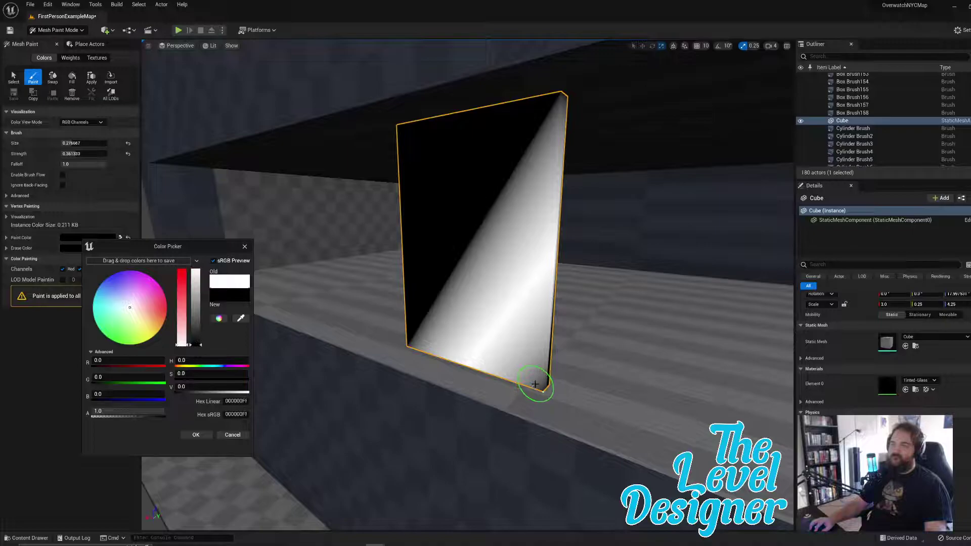
mouse_move(536, 265)
left_mouse_down()
mouse_move(542, 256)
mouse_move(539, 276)
left_mouse_up()
left_click_drag(466, 364, 462, 364)
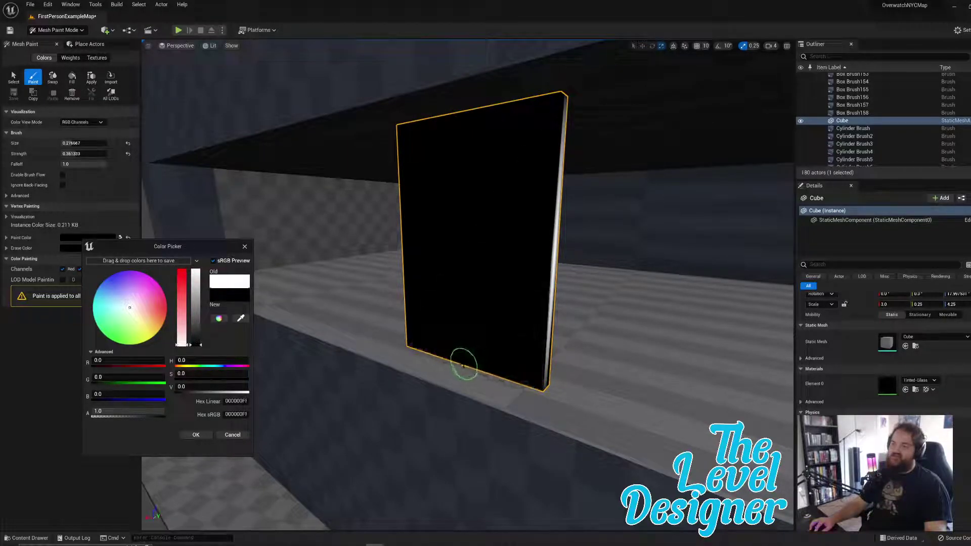
Step: Paint the pane's remaining light narrow side edges black
mouse_move(501, 317)
right_mouse_down()
mouse_move(512, 293)
mouse_move(477, 264)
right_mouse_up()
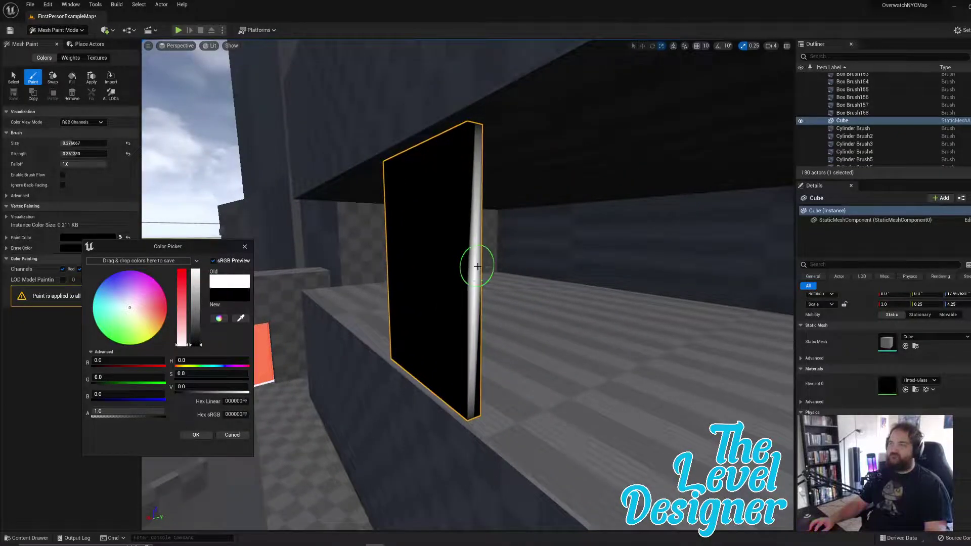
mouse_move(477, 265)
left_mouse_down()
mouse_move(477, 297)
mouse_move(471, 272)
left_mouse_up()
mouse_move(471, 272)
right_mouse_down()
mouse_move(415, 275)
mouse_move(510, 273)
mouse_move(486, 265)
mouse_move(486, 251)
right_mouse_up()
left_click_drag(485, 259, 488, 263)
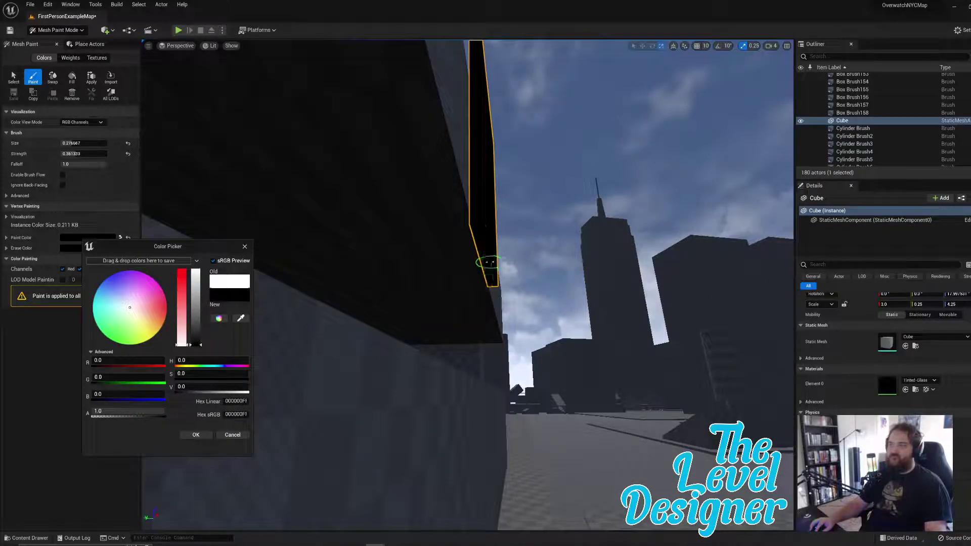
Step: Set the vertex paint color to white with R, G and B at 1.0
right_click_drag(488, 259, 520, 304)
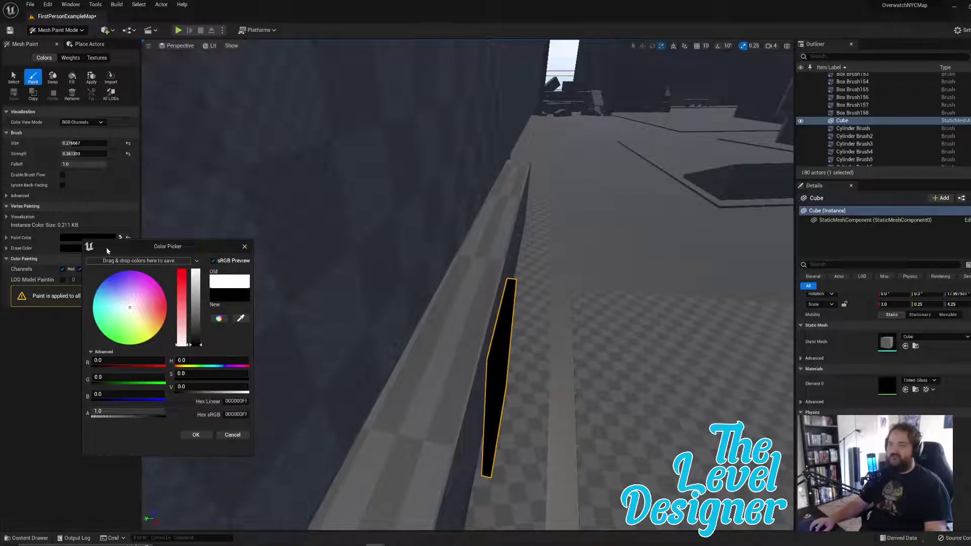
left_click(71, 238)
left_click_drag(185, 341, 187, 263)
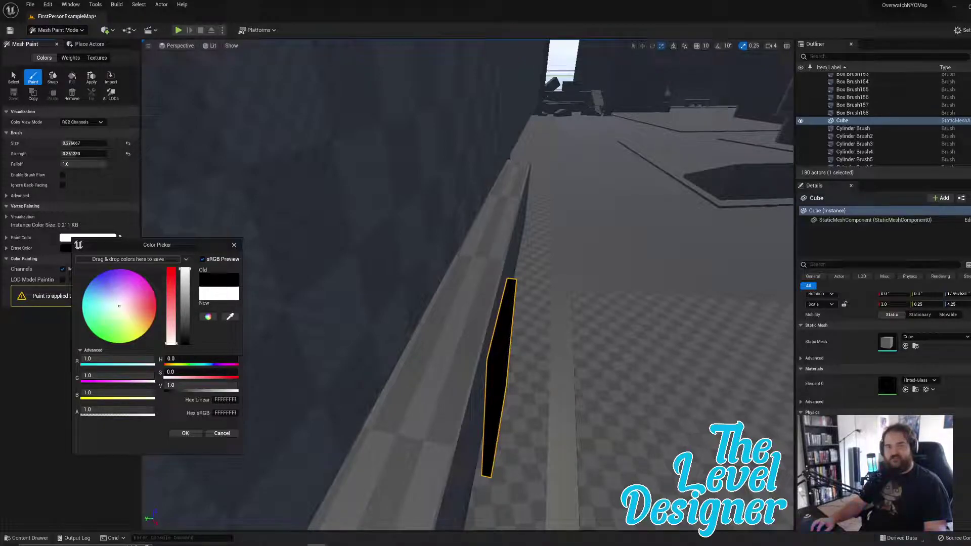
left_click(187, 434)
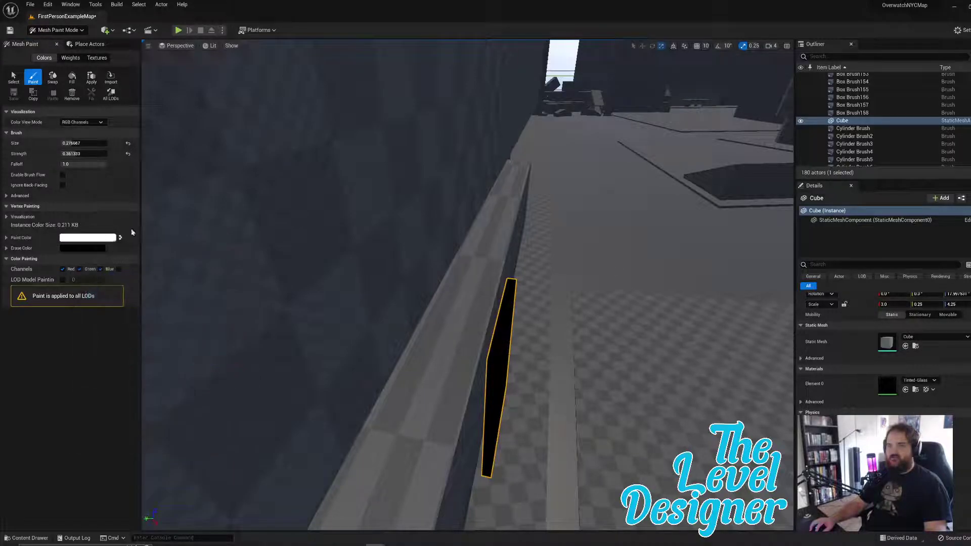
Step: Paint the pane's top edge and the upper part of its narrow side edge white
left_click(489, 360)
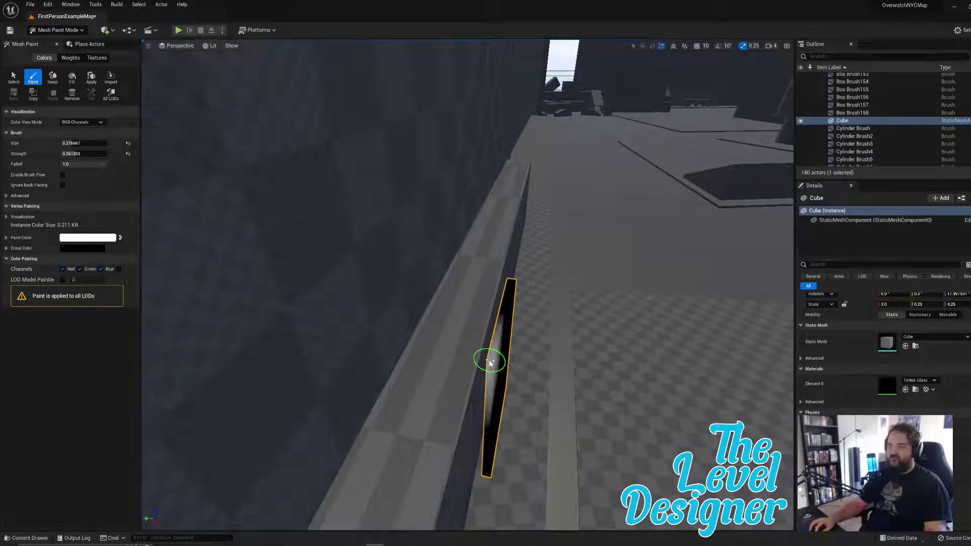
left_click(489, 361)
mouse_move(489, 360)
right_mouse_down()
mouse_move(344, 362)
mouse_move(319, 395)
mouse_move(288, 379)
mouse_move(208, 374)
right_mouse_up()
left_click_drag(489, 215, 490, 216)
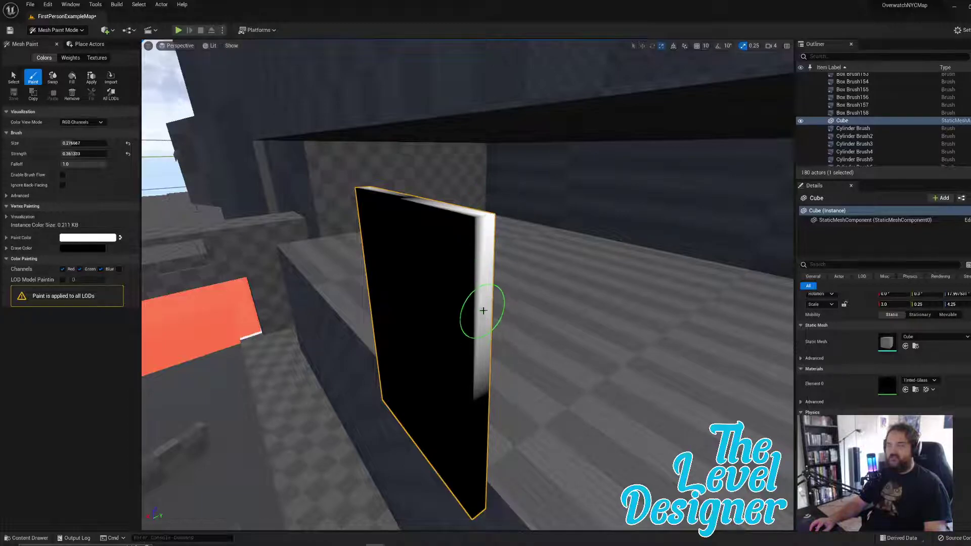
Step: Paint the pane's bottom edge and the adjoining lower side edges white
mouse_move(483, 312)
right_mouse_down()
mouse_move(484, 354)
mouse_move(483, 232)
right_mouse_up()
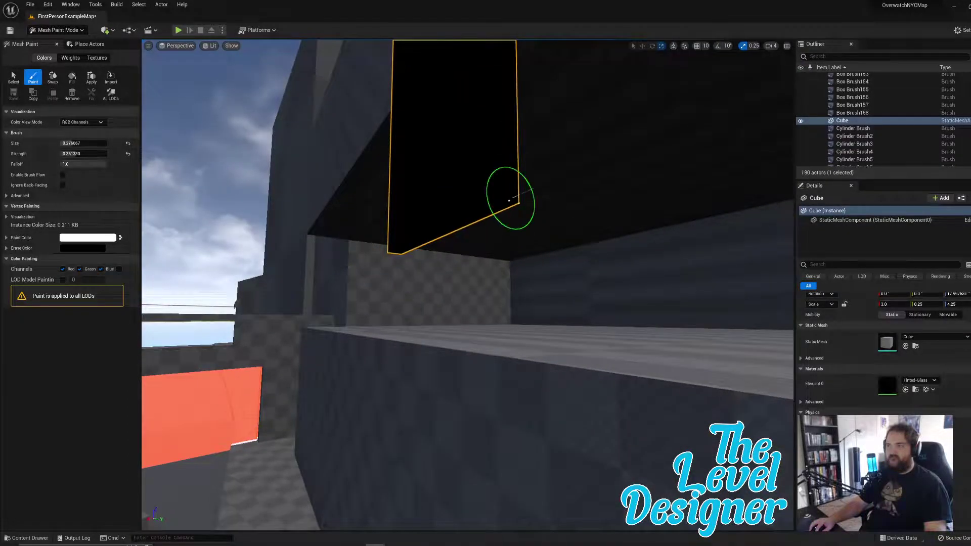
left_click_drag(509, 199, 512, 199)
right_click_drag(511, 198, 511, 198)
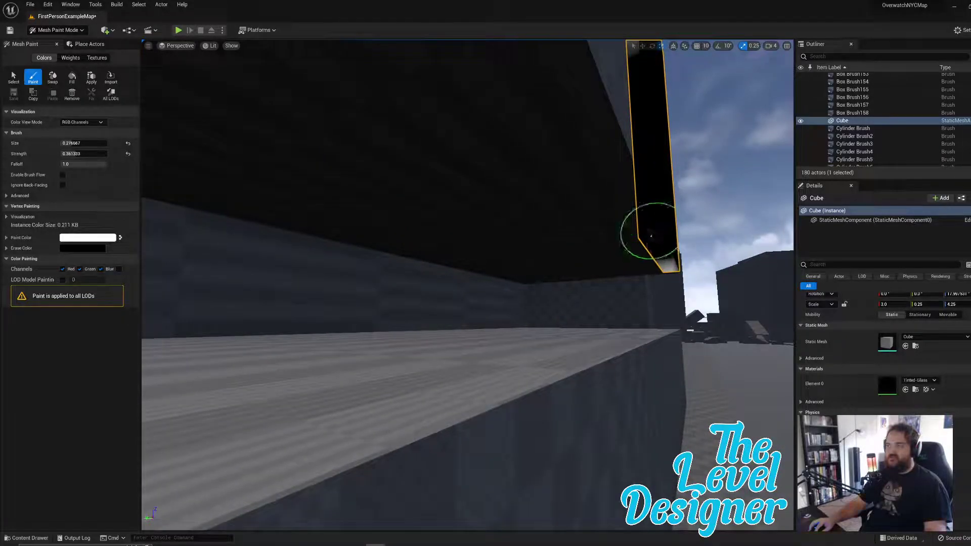
left_click_drag(644, 234, 650, 234)
right_click_drag(650, 234, 650, 234)
key("a")
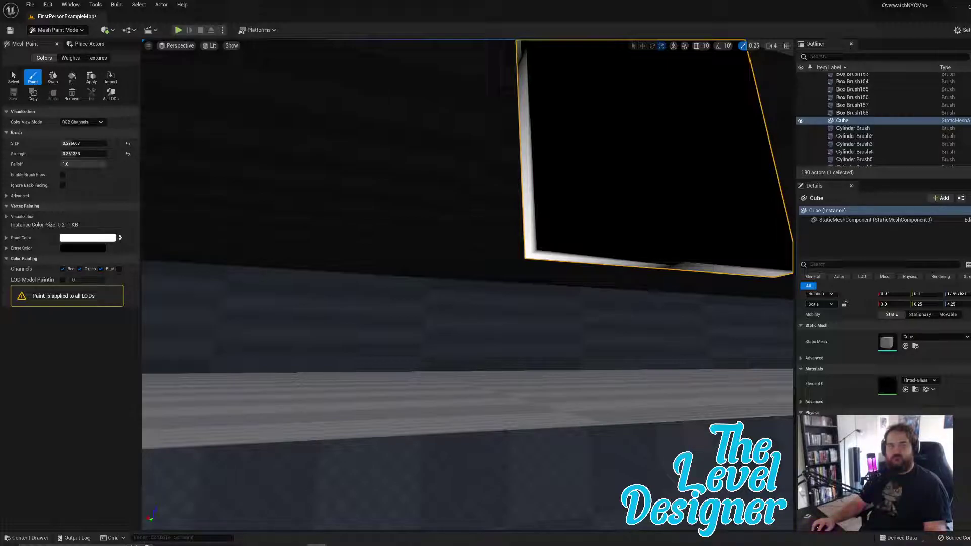
key("d")
Step: Check the lower side edge and undo the white stroke that spilled onto the pane's broad face
mouse_move(598, 173)
right_mouse_down()
mouse_move(494, 232)
mouse_move(531, 340)
right_mouse_up()
key("s")
key("a")
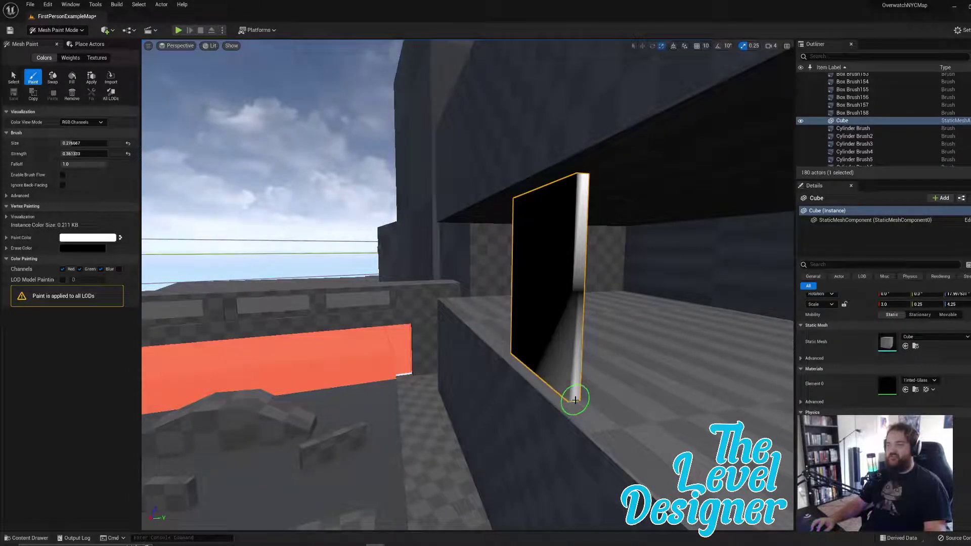
right_click_drag(560, 364, 515, 323)
key("q")
right_click_drag(624, 294, 617, 249)
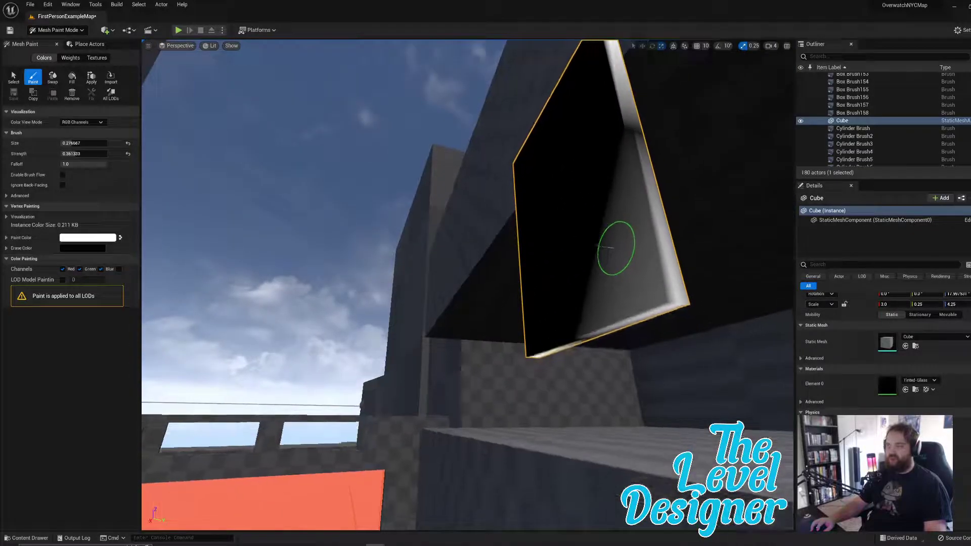
key("ctrl+z")
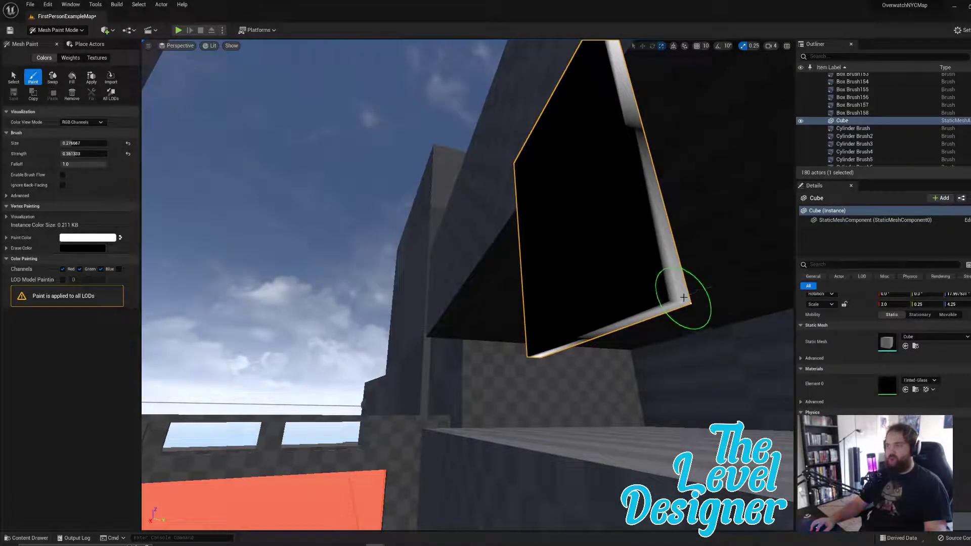
Step: Try extra white strokes at the corner and middle of the pane's bottom edge, undoing each one
left_click(673, 299)
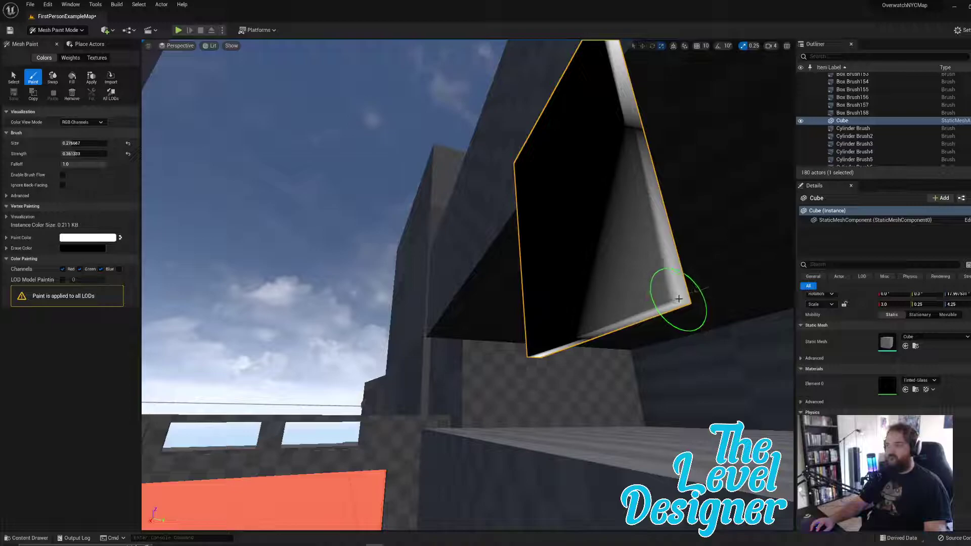
key("ctrl+z")
left_click(576, 336)
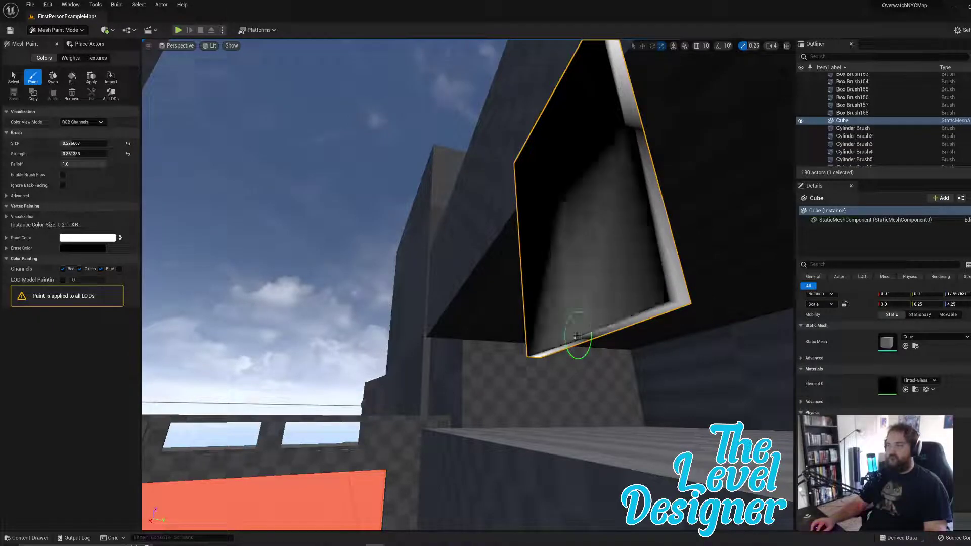
right_click_drag(603, 347, 589, 308)
key("ctrl+z")
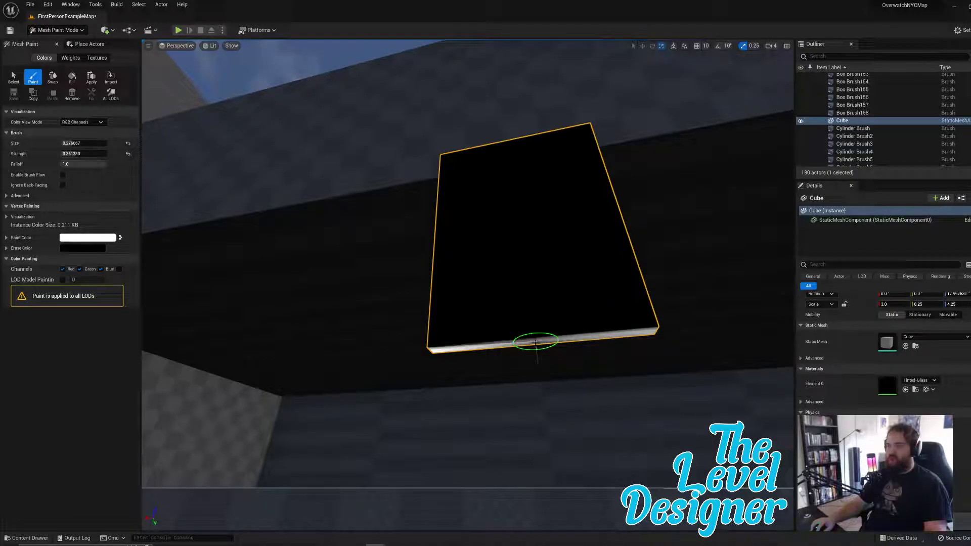
Step: Fill the dark gaps midway along both of the pane's narrow side edges with white paint
mouse_move(572, 299)
right_mouse_down()
mouse_move(481, 329)
mouse_move(525, 526)
right_mouse_up()
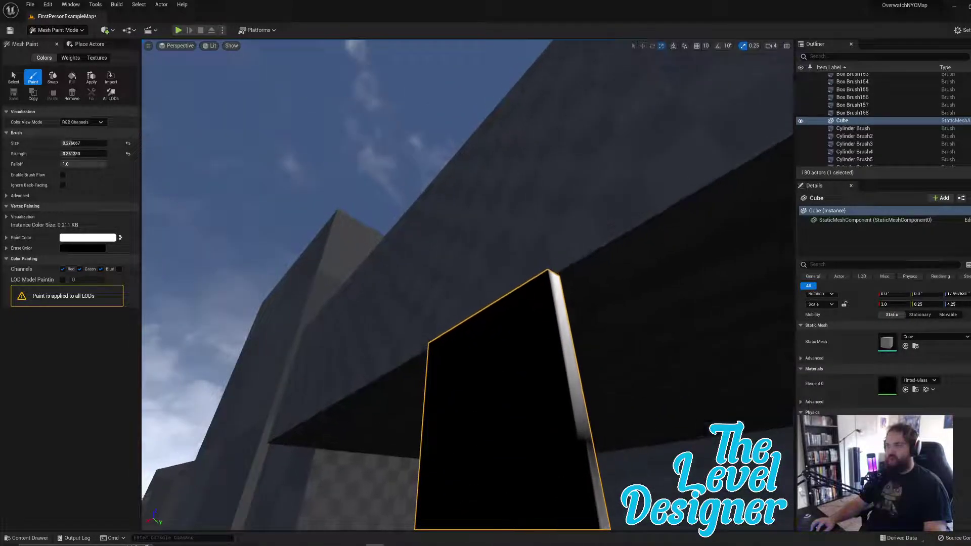
left_click(587, 446)
right_click_drag(549, 368, 554, 287)
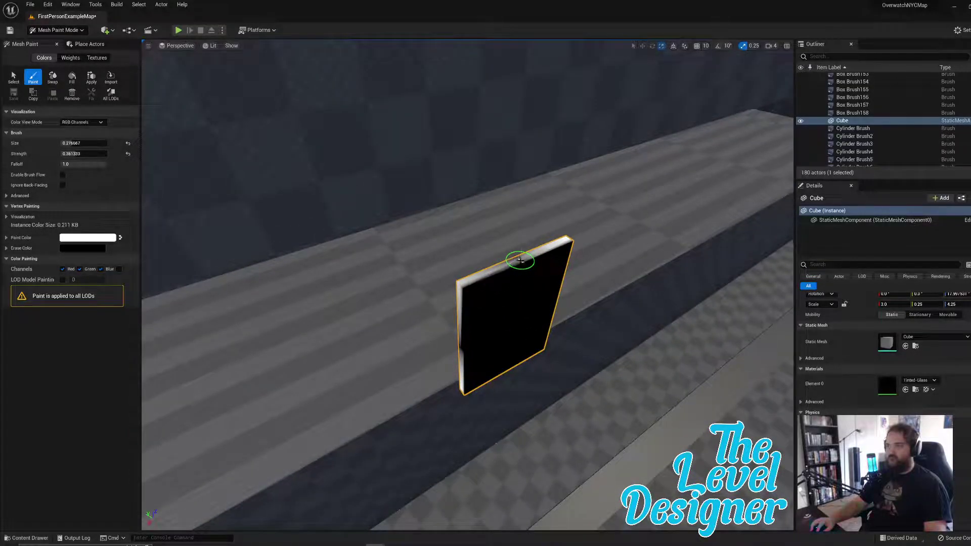
mouse_move(516, 295)
right_mouse_down()
mouse_move(523, 288)
mouse_move(455, 288)
right_mouse_up()
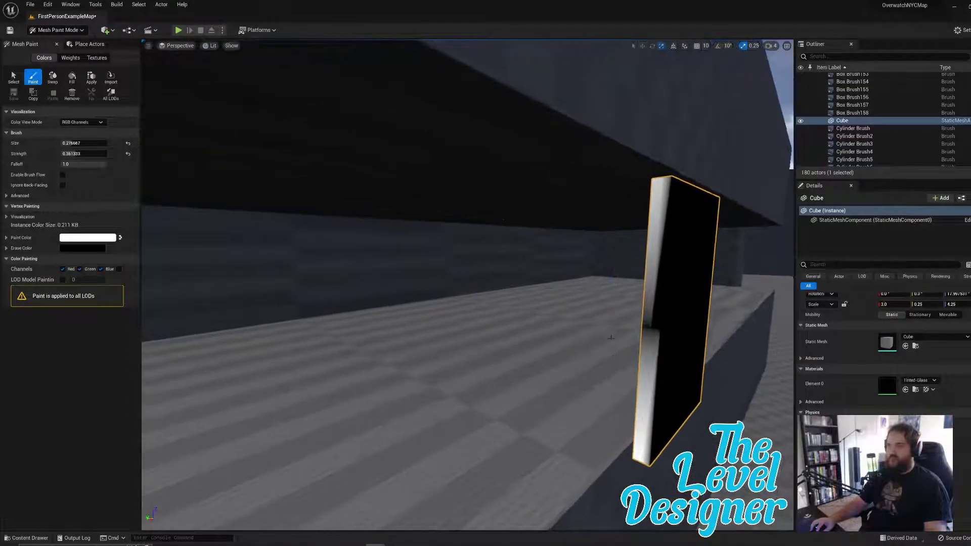
left_click(652, 329)
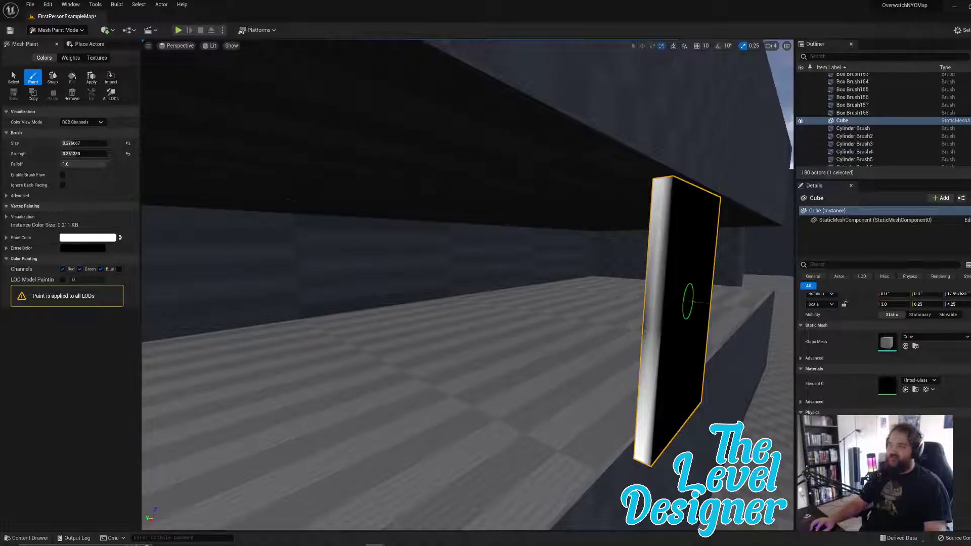
Step: Turn the vertex color view mode off and switch the editor from Mesh Paint to Select mode
right_click_drag(685, 357, 373, 358)
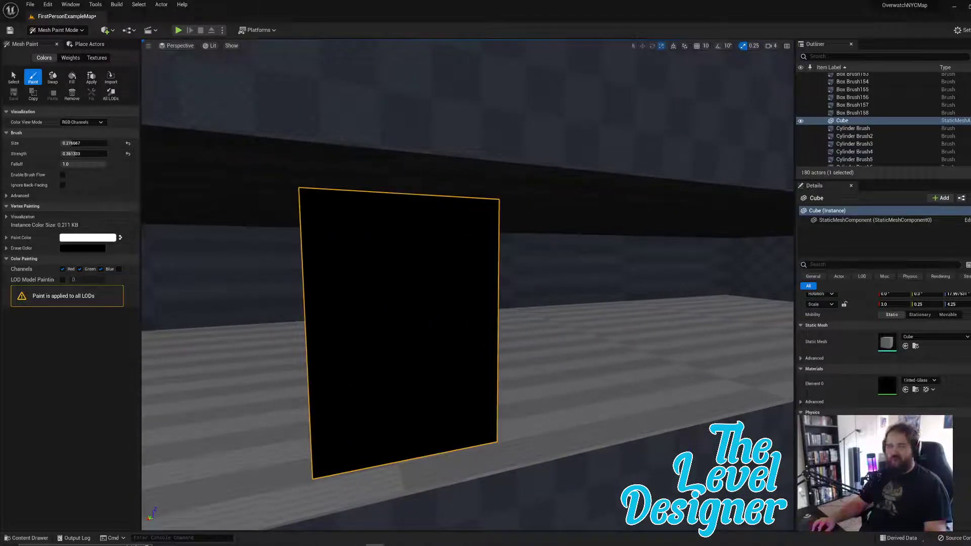
left_click(81, 122)
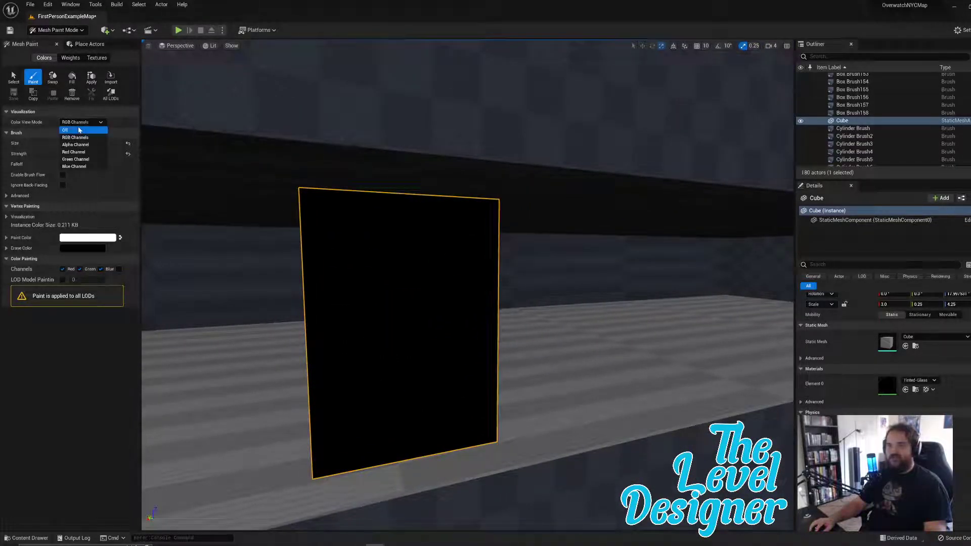
left_click(76, 131)
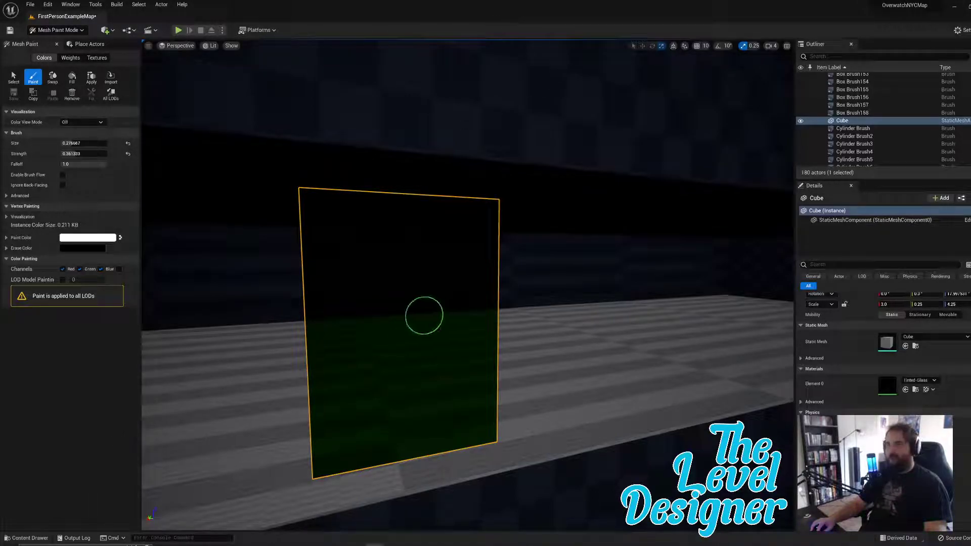
key("ctrl+space")
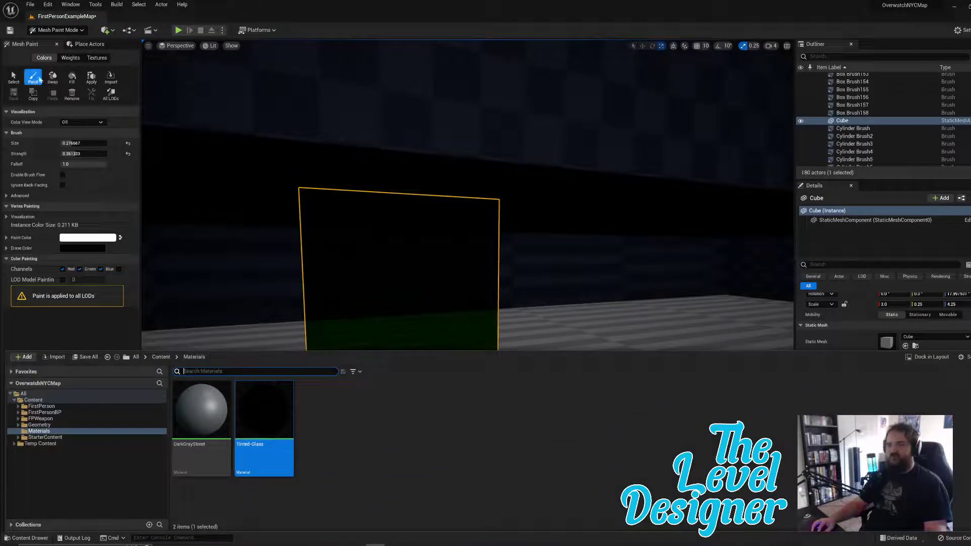
left_click(65, 31)
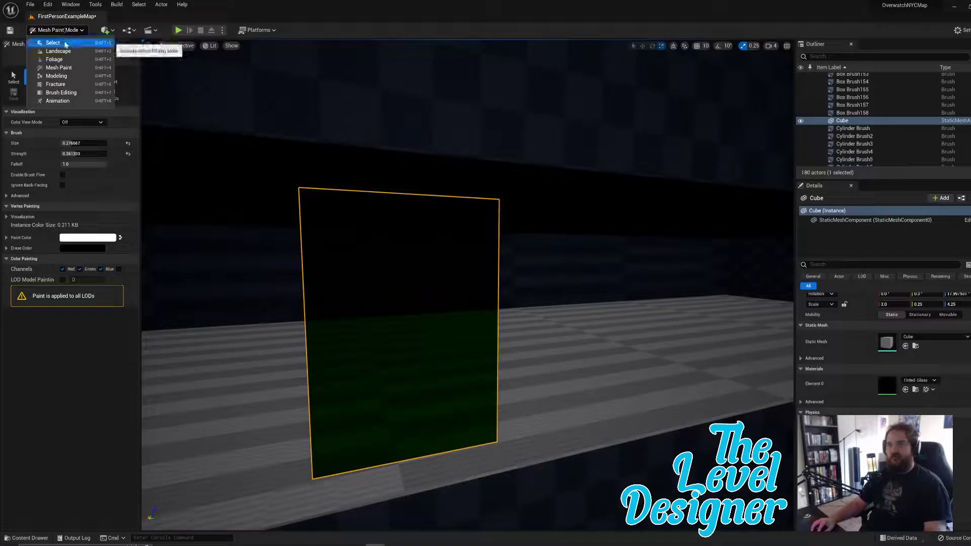
left_click(53, 42)
Step: Open the Tinted-Glass material and add a Vertex Color node above the green color constant
key("ctrl+space")
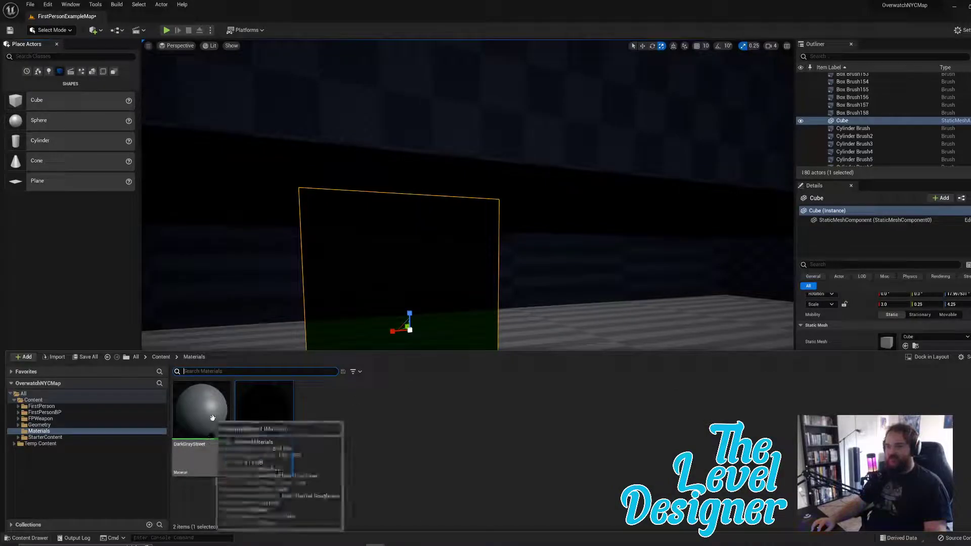
double_click(262, 411)
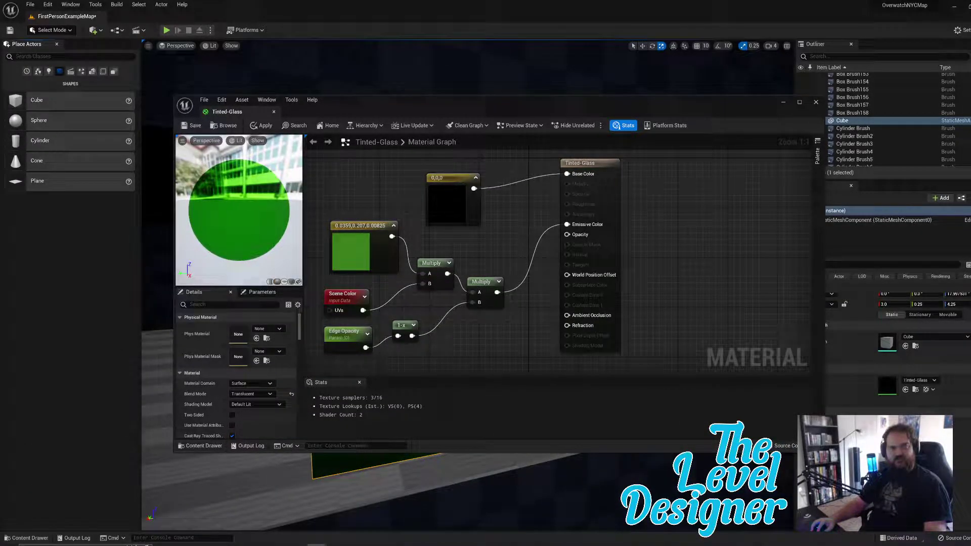
right_click(394, 181)
type("Ver")
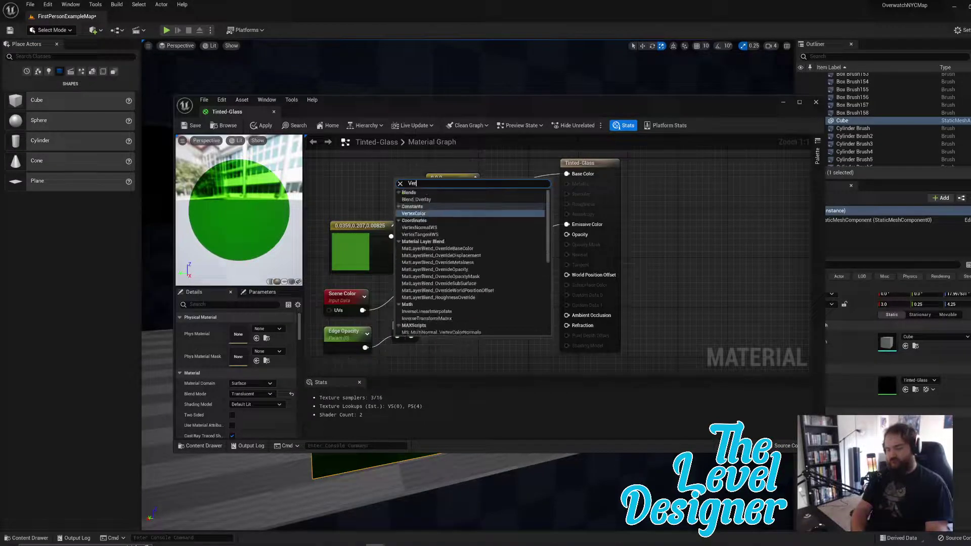
type("tex Color")
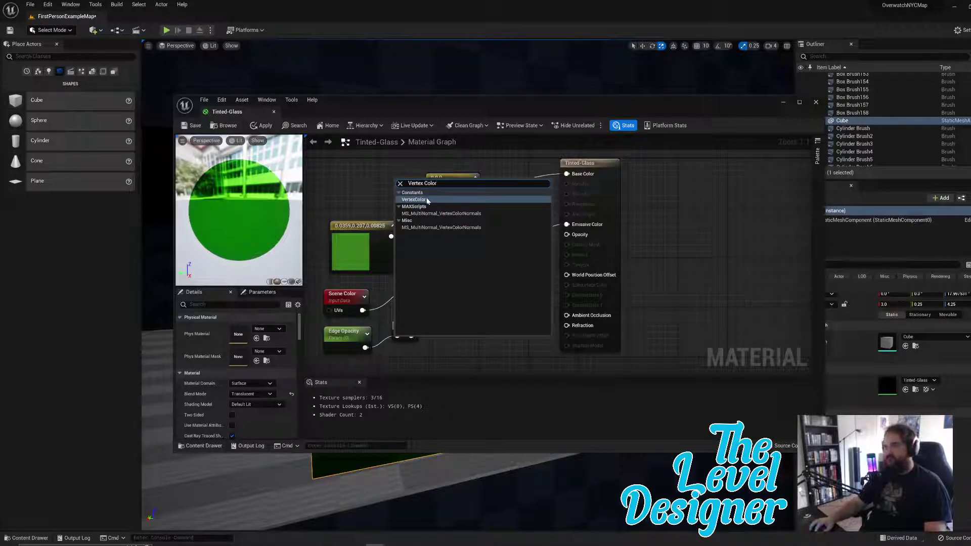
key("Return")
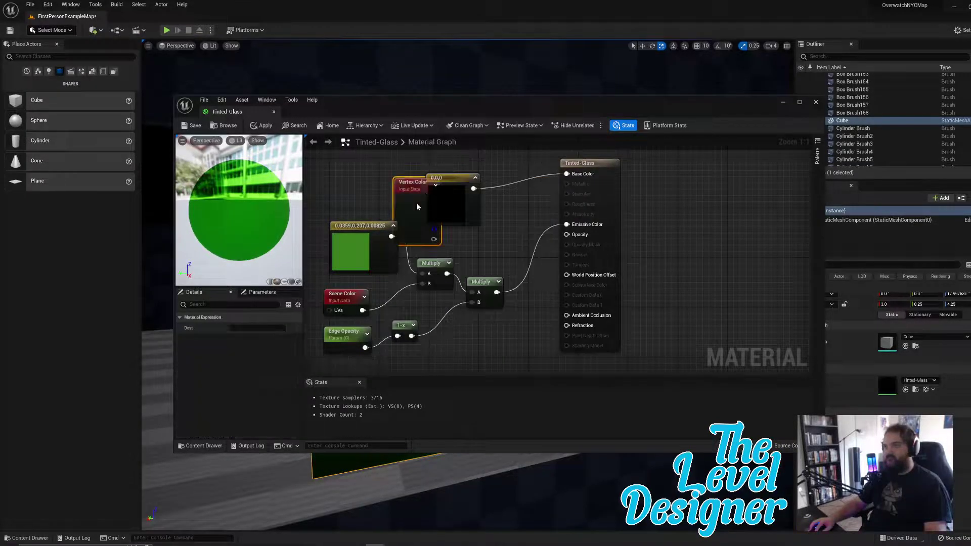
left_click_drag(405, 178, 374, 175)
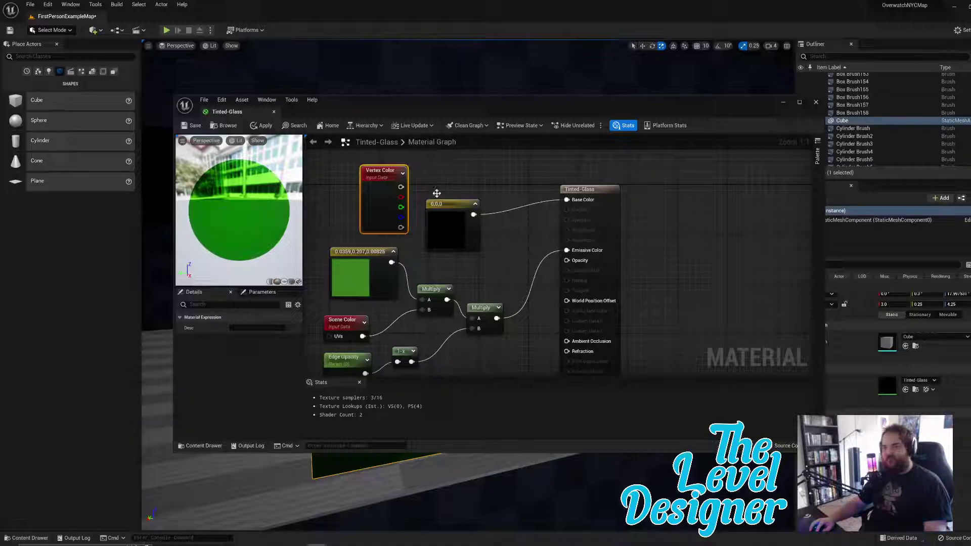
Step: Add a Multiply node with the Vertex Color output wired into A, and place it beside the Base Color input
left_click_drag(401, 187, 477, 171)
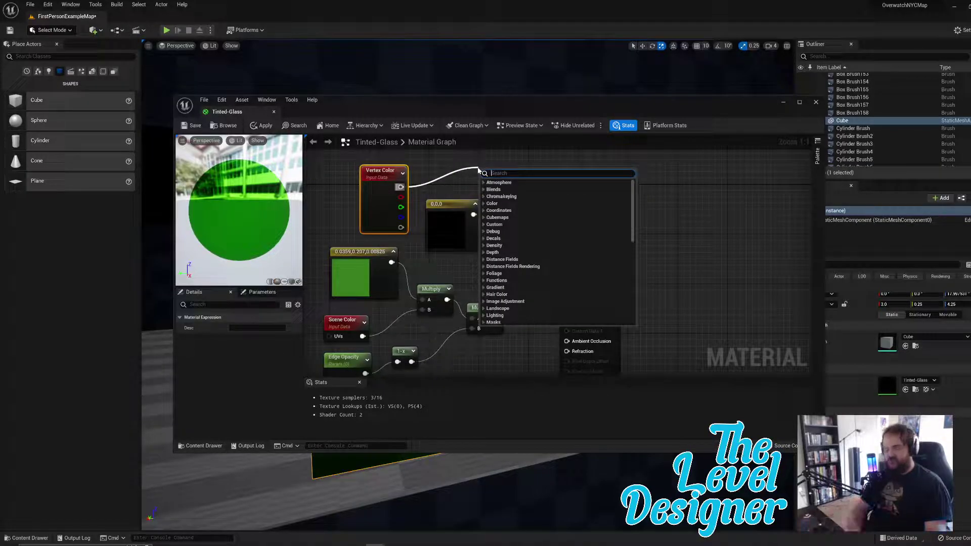
type("Mul")
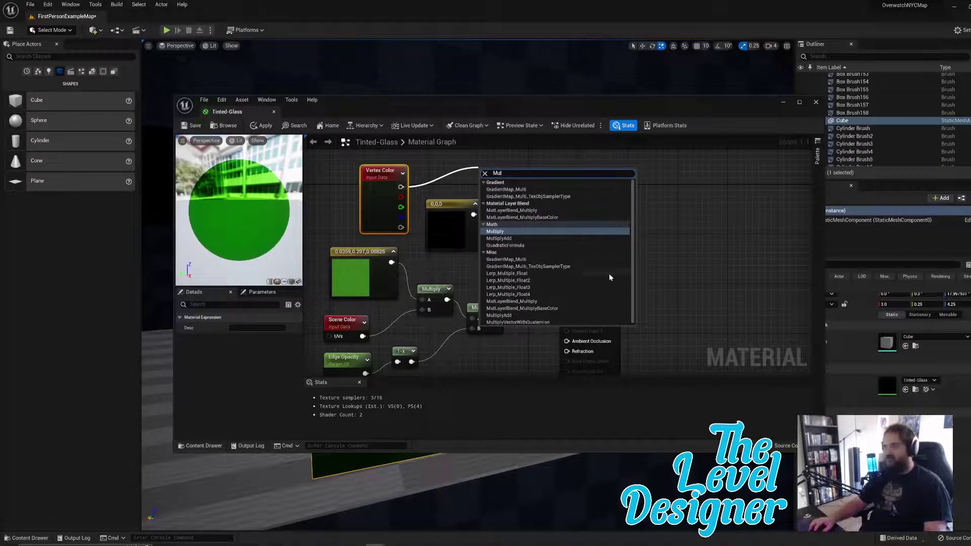
left_click(515, 227)
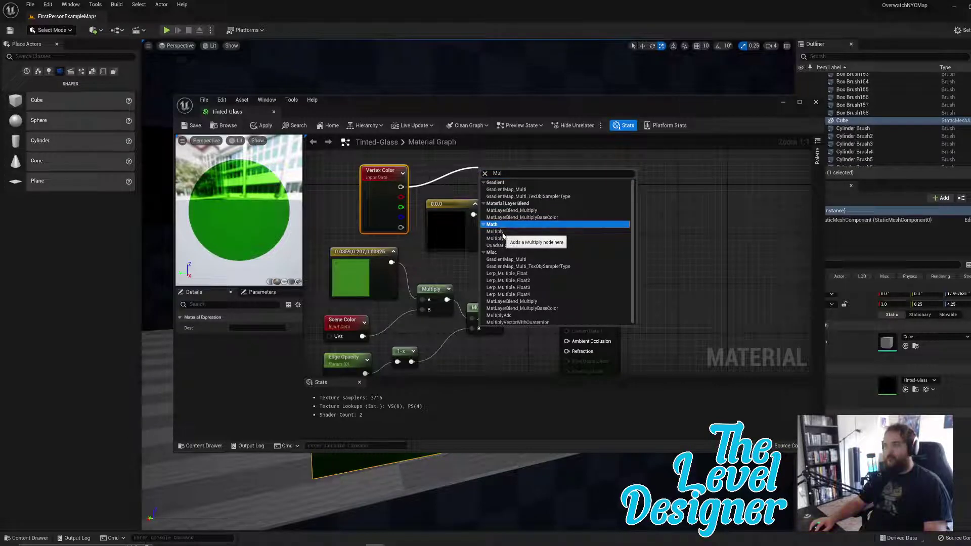
left_click(505, 232)
left_click_drag(491, 175, 485, 160)
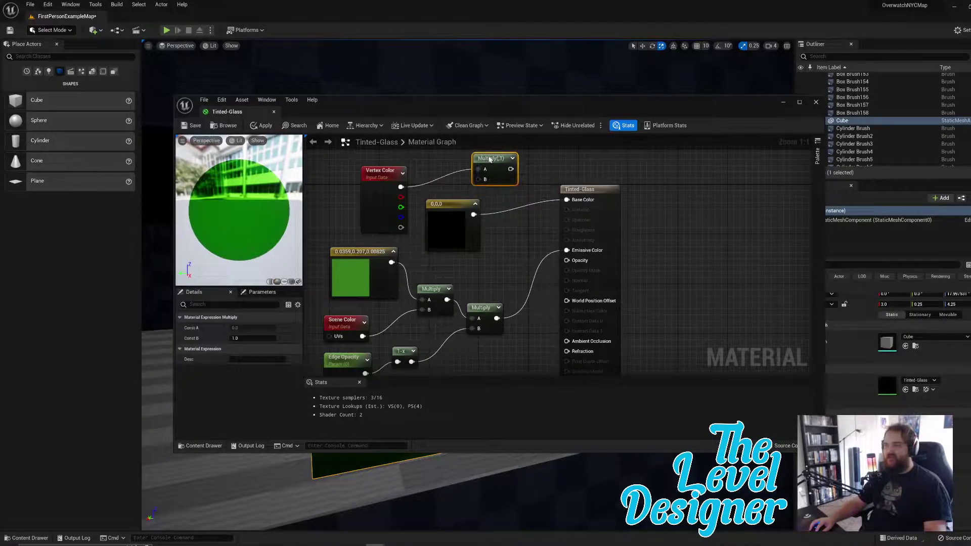
left_click_drag(376, 176, 369, 169)
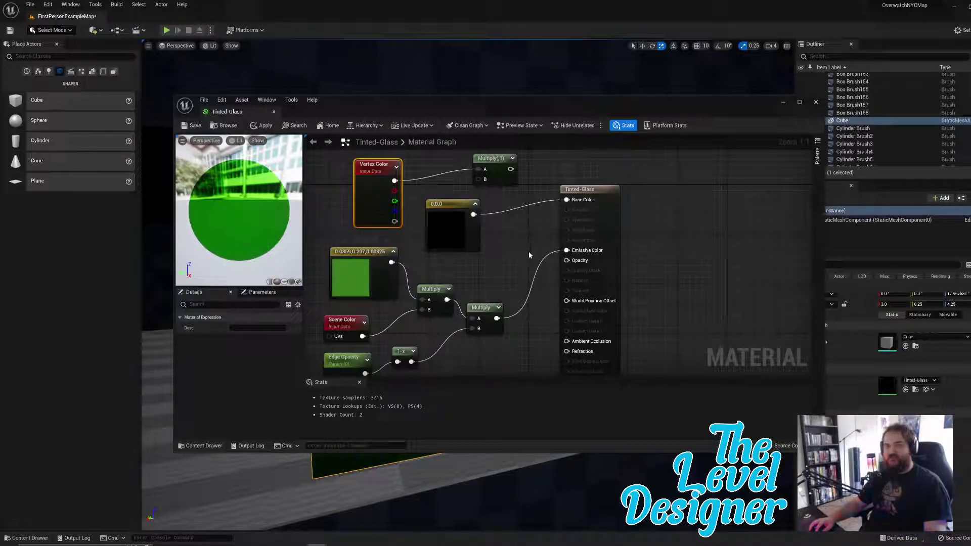
left_click_drag(493, 158, 517, 178)
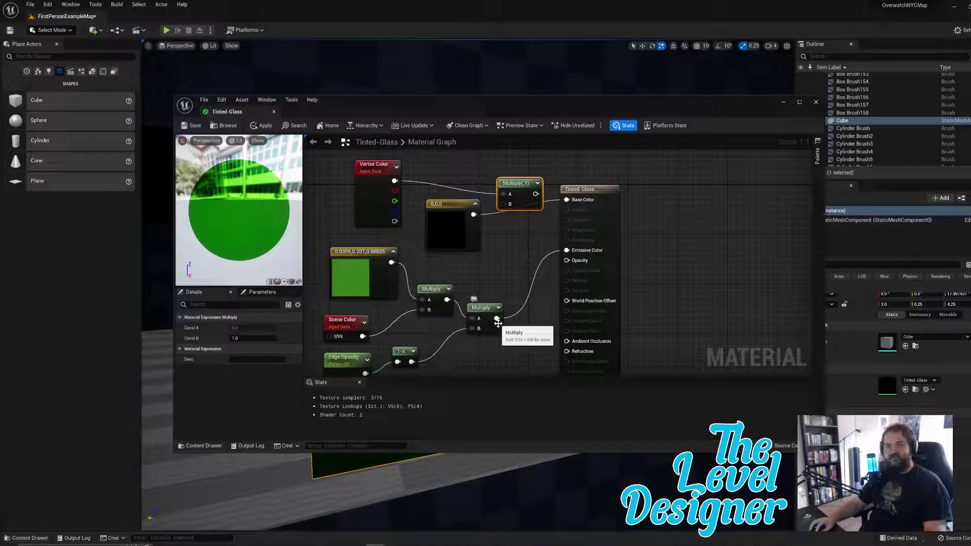
Step: Feed the tinted scene Multiply into the new Multiply's B, wire its result to Emissive Color, and move the node between them
left_click_drag(497, 319, 506, 206)
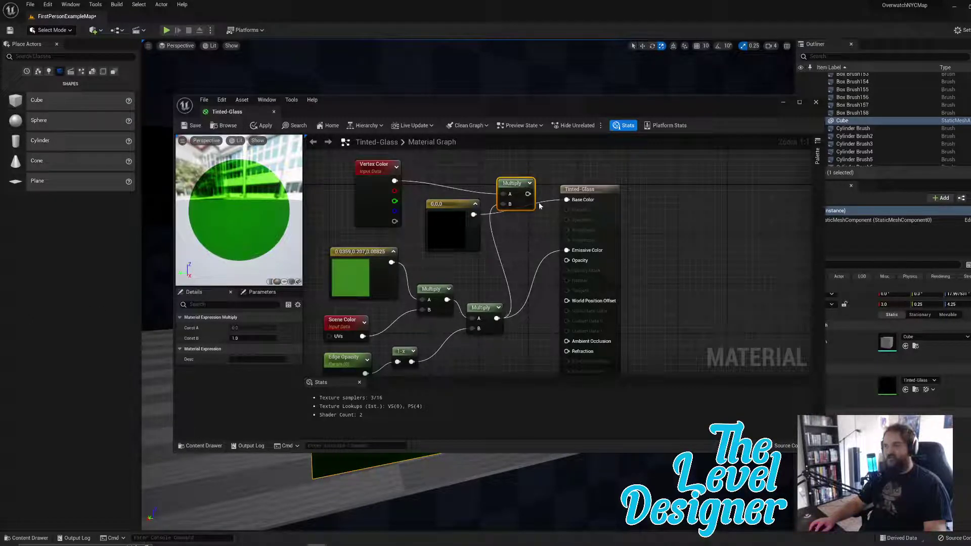
left_click_drag(528, 193, 567, 249)
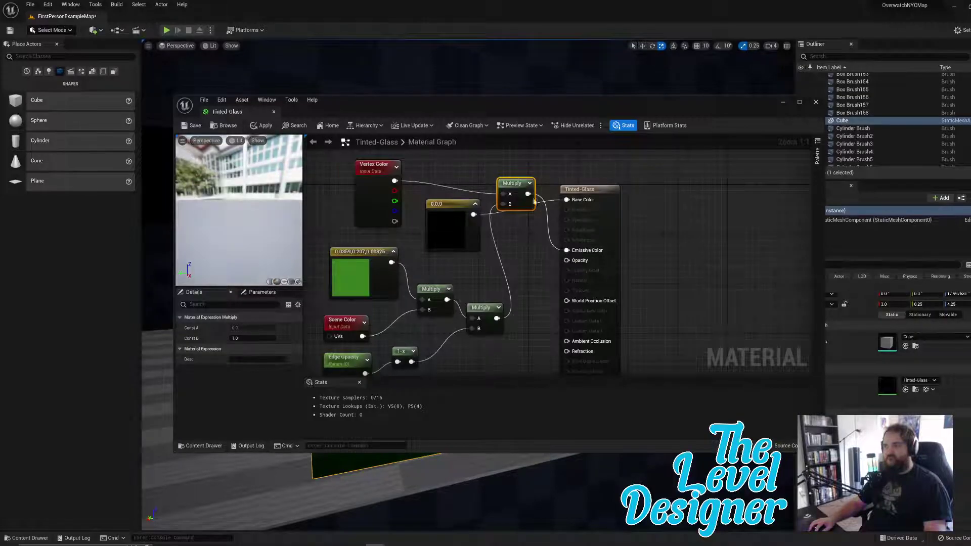
left_click_drag(534, 202, 546, 276)
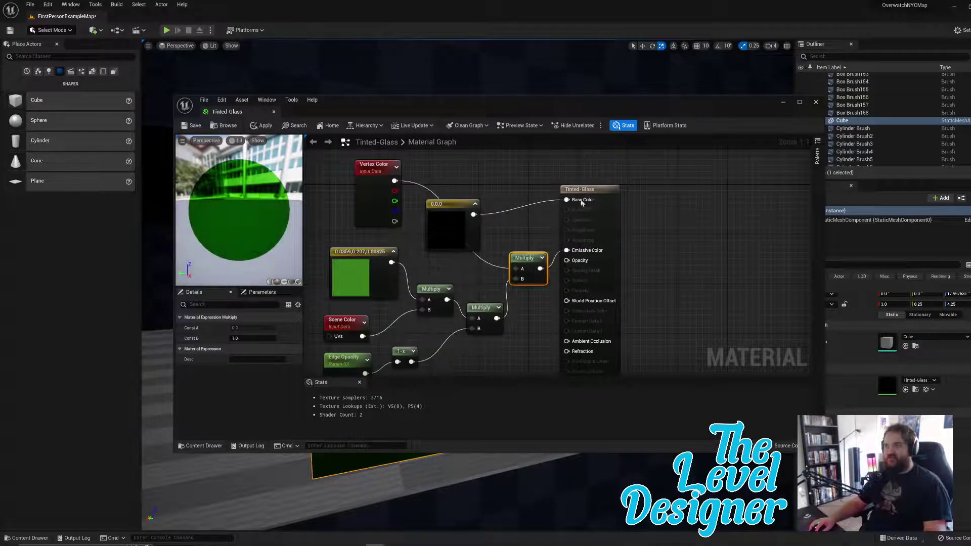
Step: Shift the Tinted-Glass output node farther from the Multiply node and save the material
left_click_drag(582, 202, 644, 203)
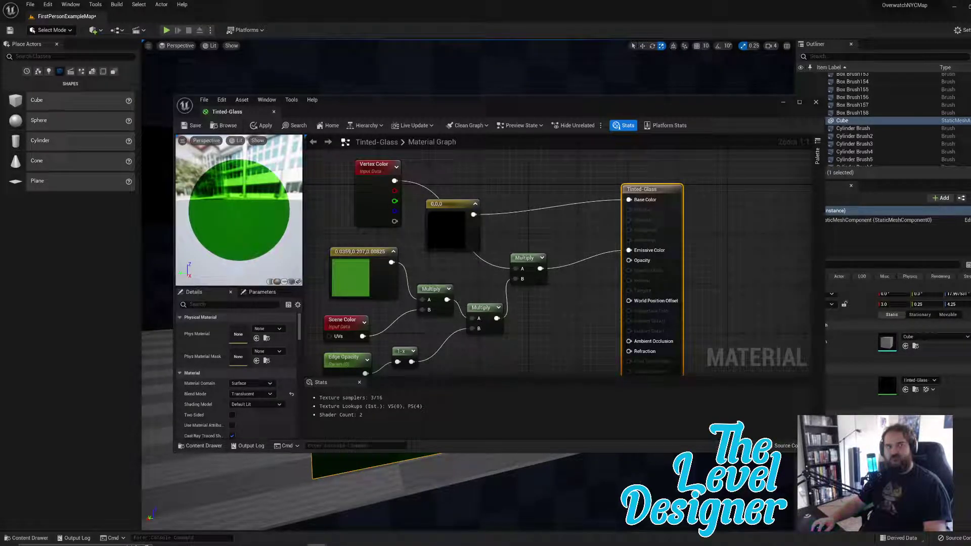
left_click(195, 126)
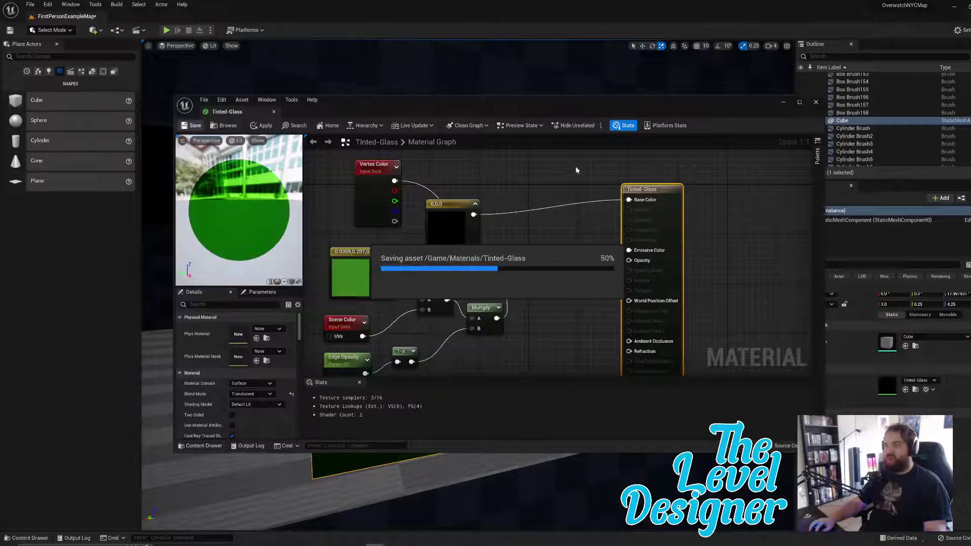
Step: Return to the level and examine the glass pane's faces and edges from another side
left_click(783, 102)
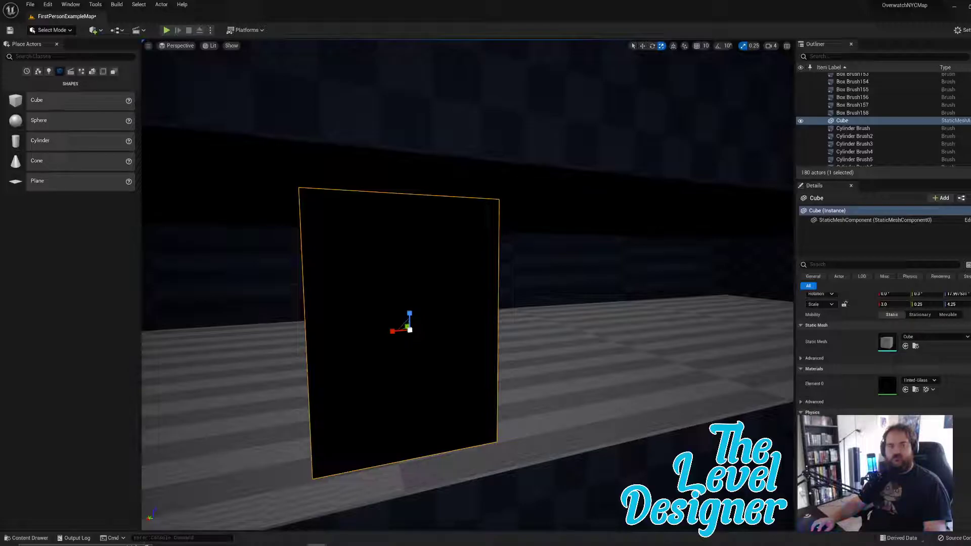
right_click_drag(467, 285, 278, 263)
right_click_drag(412, 286, 435, 275)
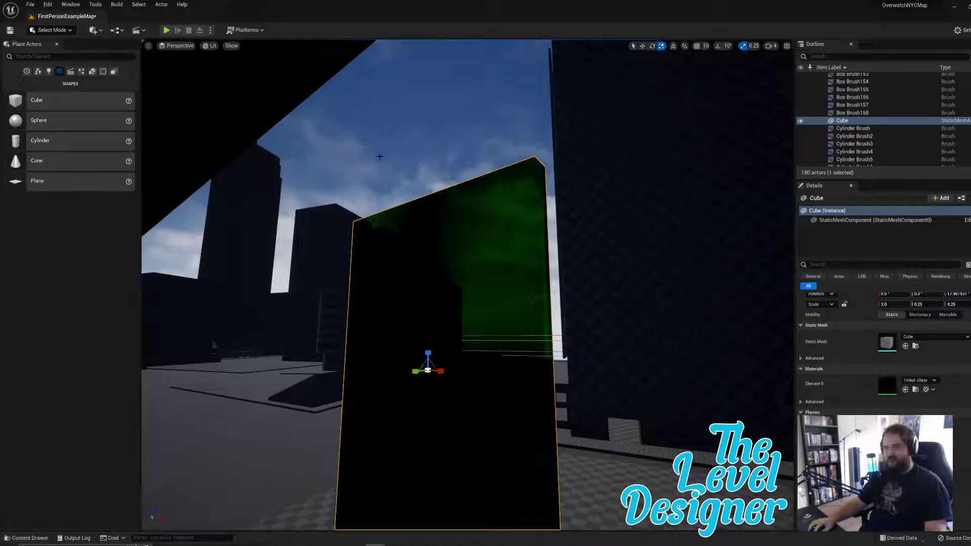
Step: Reopen the Tinted-Glass material and move the black constant above the output node and Vertex Color away from the tint nodes
key("ctrl+space")
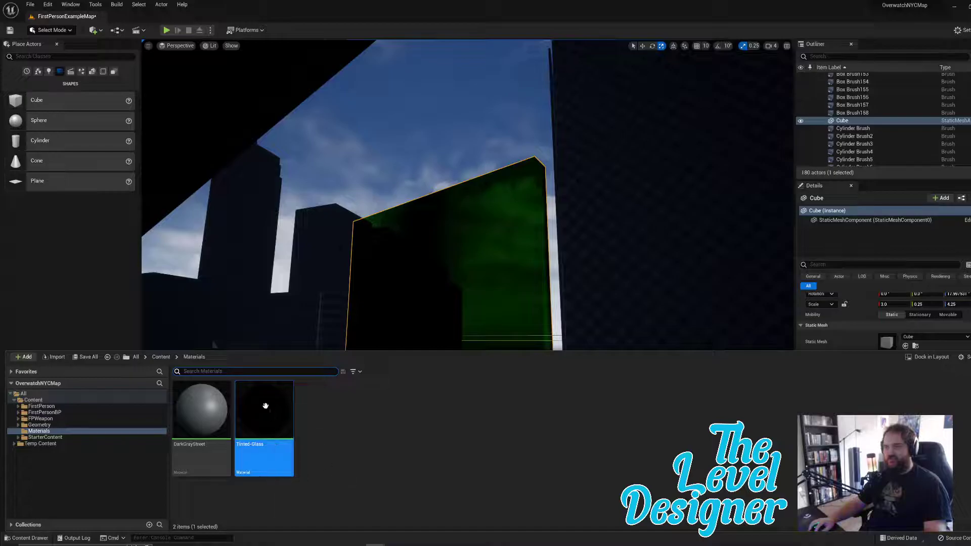
double_click(264, 428)
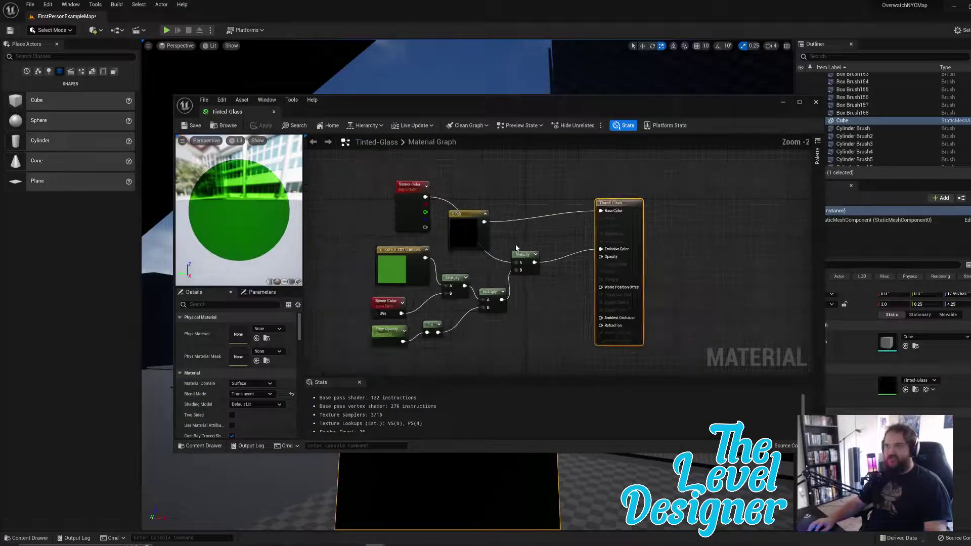
scroll(517, 246, "down", 2)
left_click_drag(465, 216, 560, 165)
left_click(400, 187)
left_click_drag(400, 188, 317, 159)
scroll(475, 255, "down", 3)
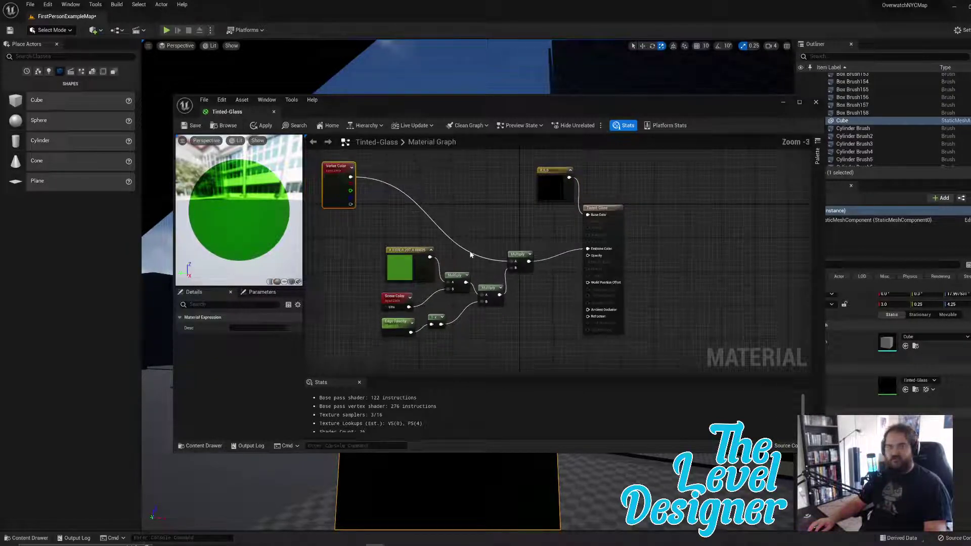
Step: Duplicate the green tint node group with its final Multiply above the original, and reposition the black constant and Vertex Color around it
scroll(440, 249, "up", 2)
left_click_drag(372, 236, 541, 332)
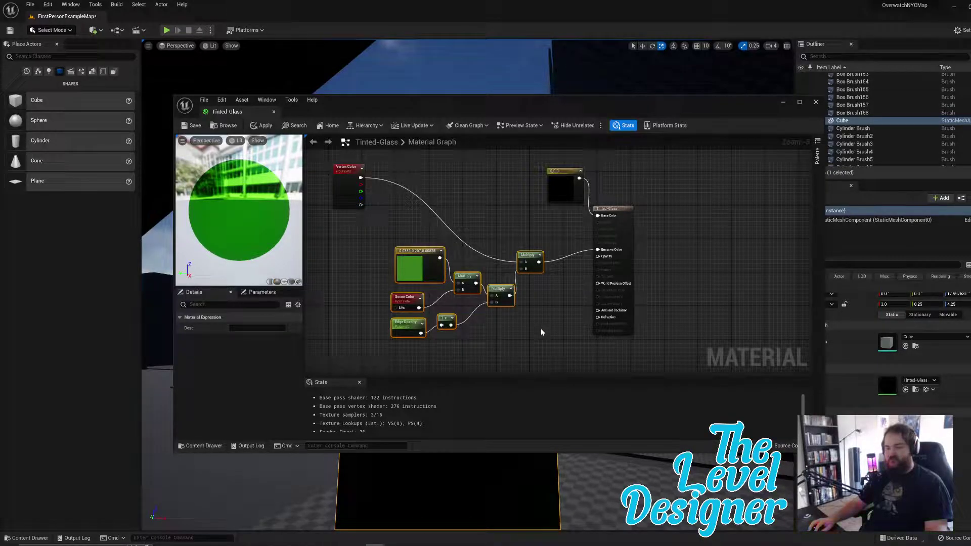
key("ctrl+d")
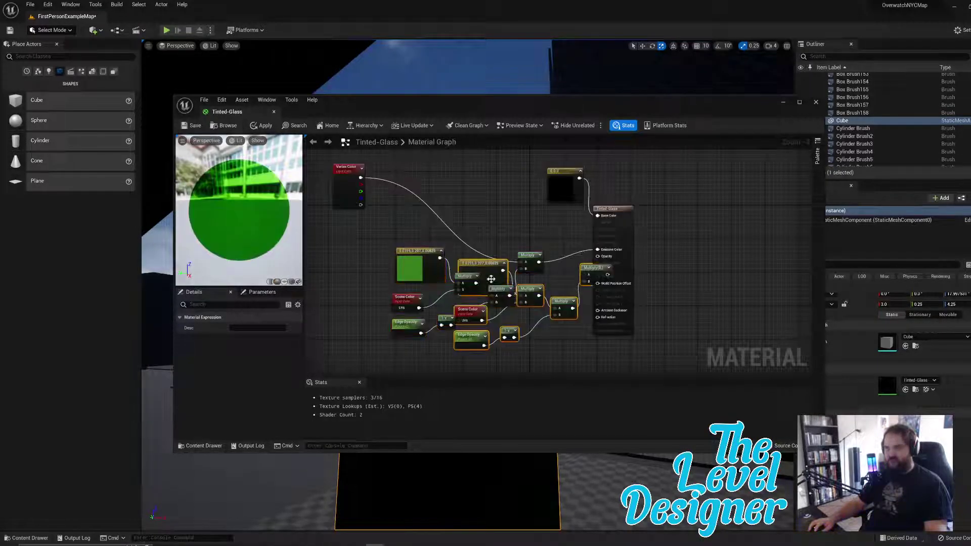
left_click_drag(489, 267, 423, 163)
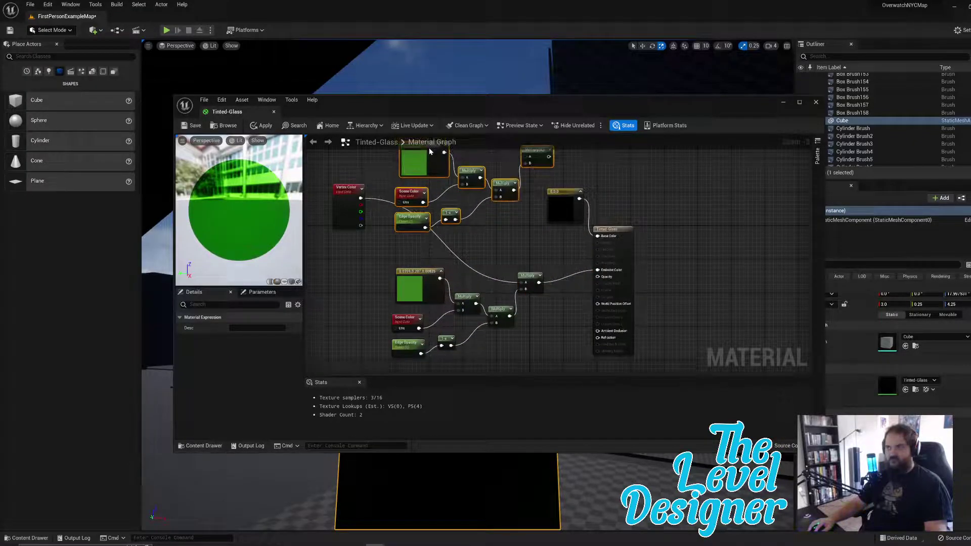
left_click_drag(557, 190, 578, 156)
left_click_drag(342, 187, 349, 212)
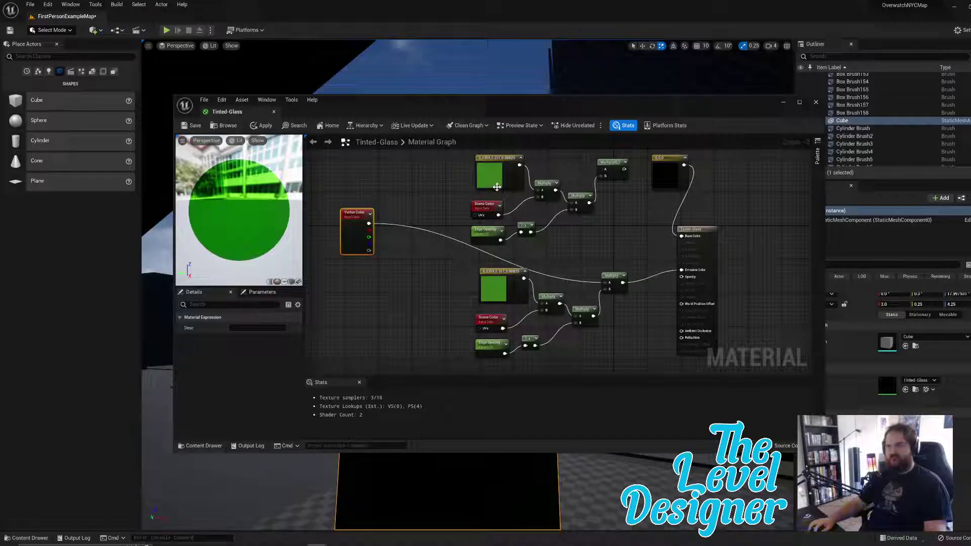
Step: Give the duplicated green color constant the description "Top Tint Color"
left_click(496, 158)
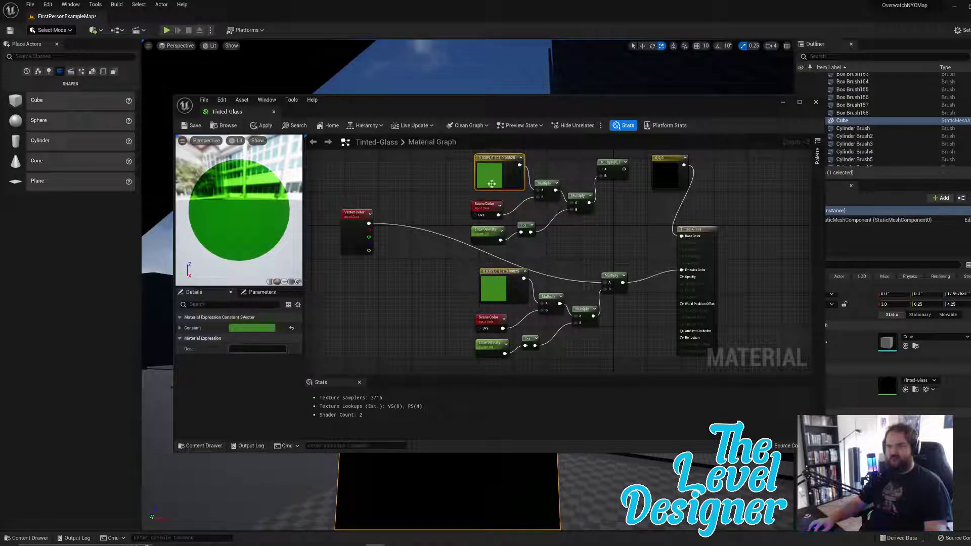
double_click(495, 154)
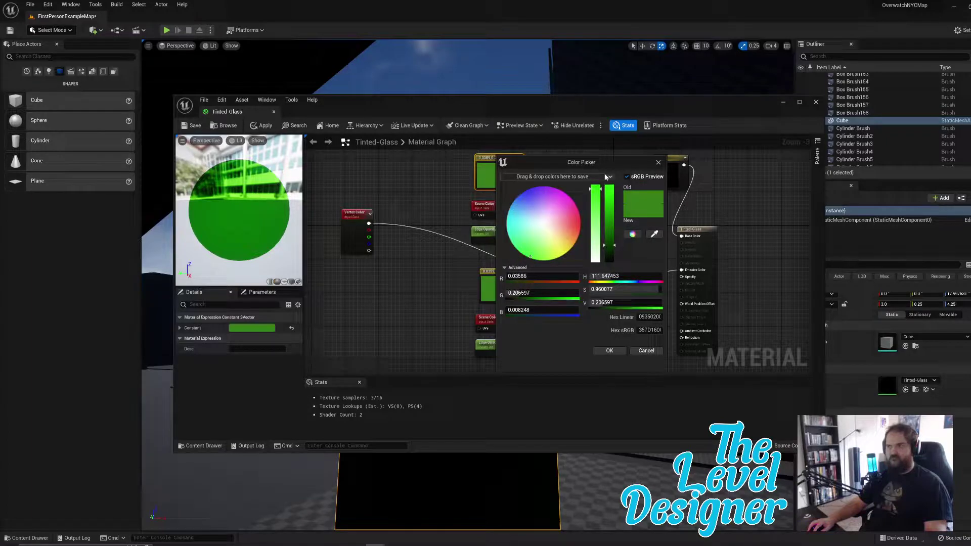
left_click(658, 163)
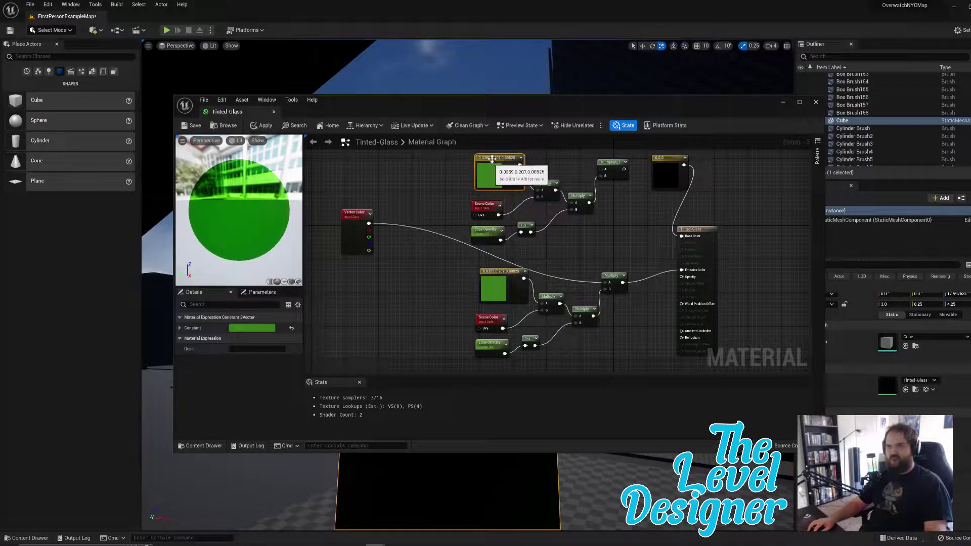
left_click(246, 348)
type("Top")
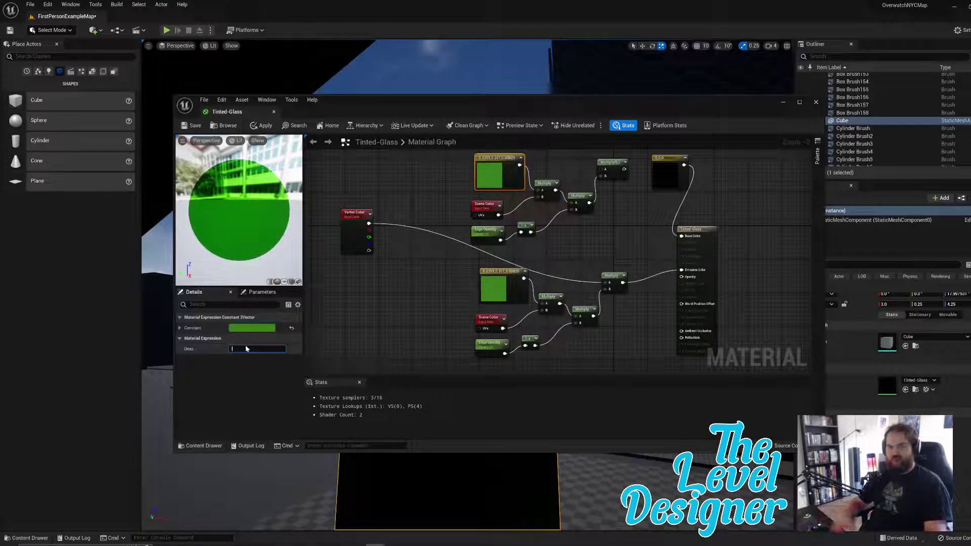
type(" T")
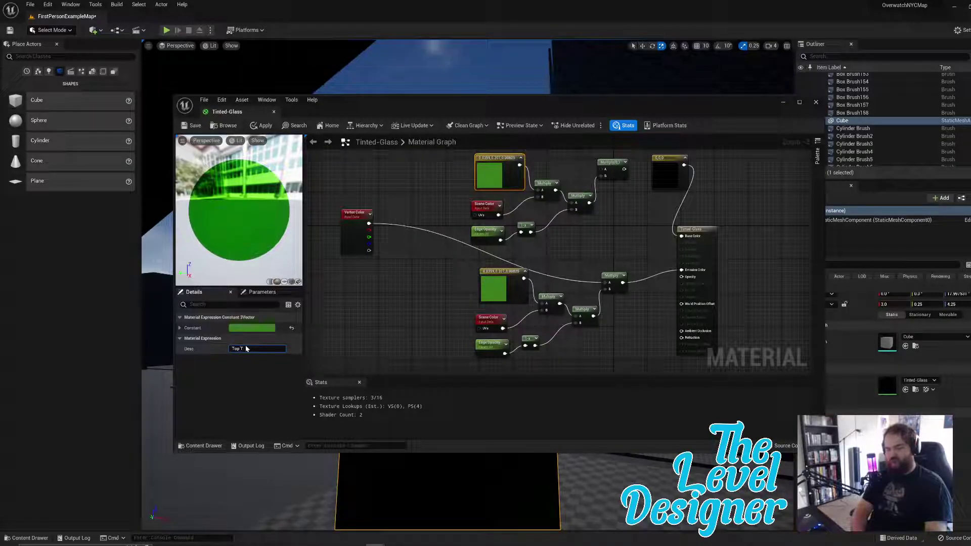
type("int Color")
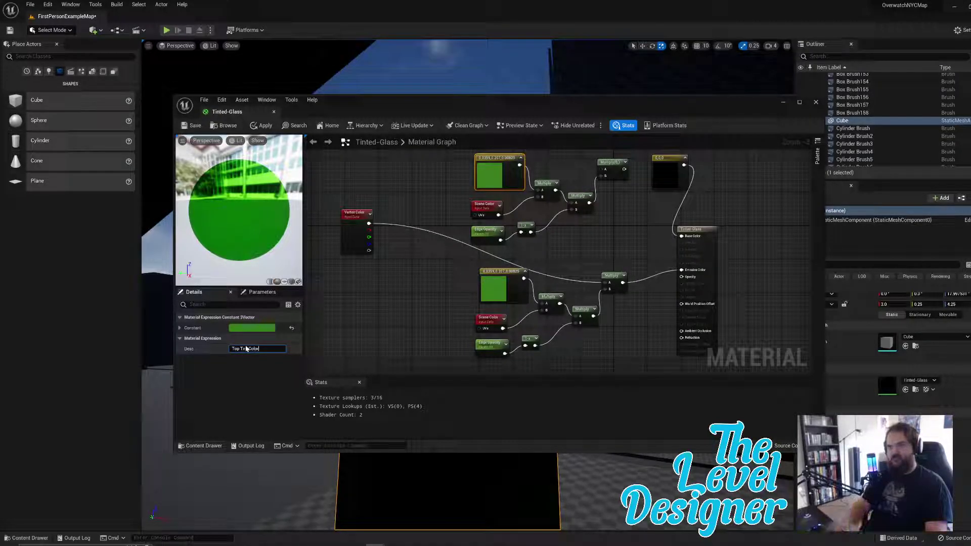
key("Return")
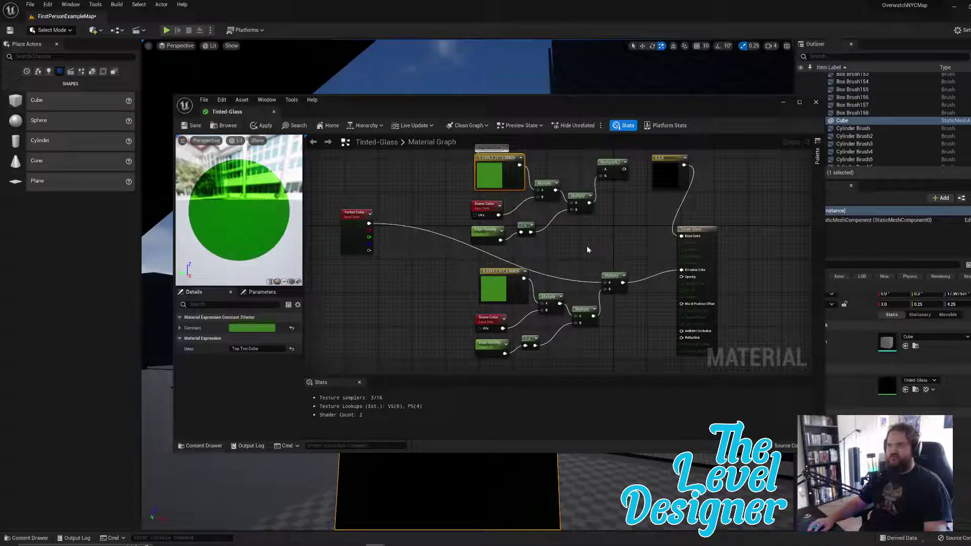
Step: Give the original green color constant the description "Edge Tint Color"
left_click(609, 246)
right_click_drag(615, 241, 587, 257)
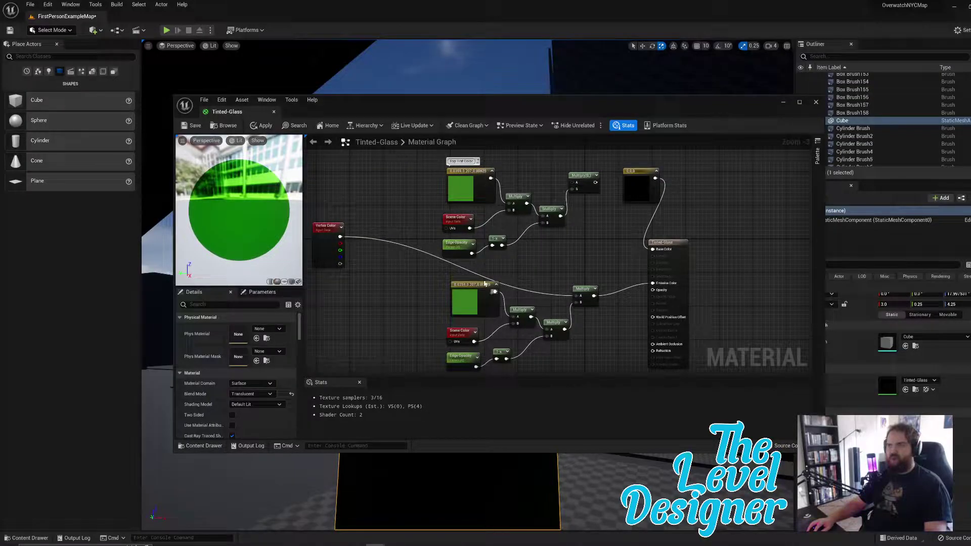
left_click(469, 284)
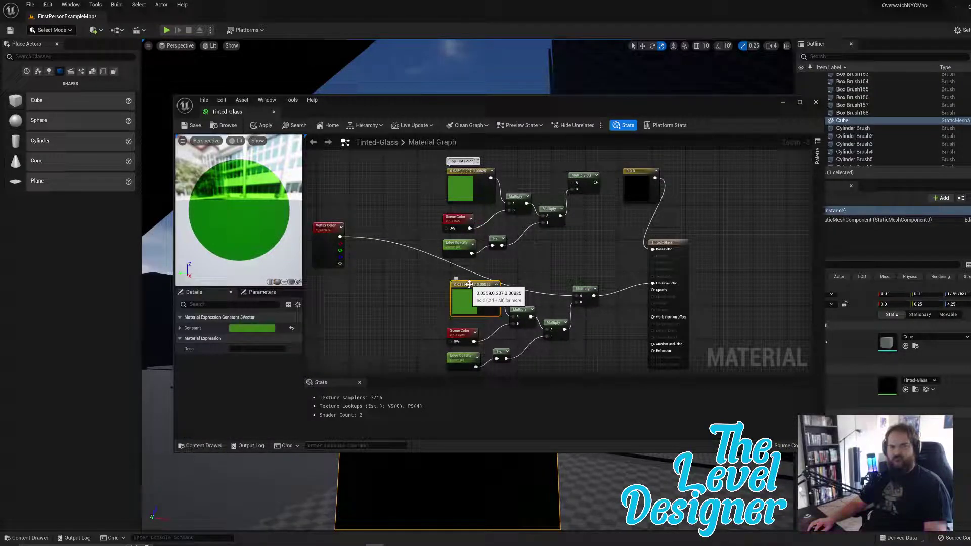
left_click(254, 349)
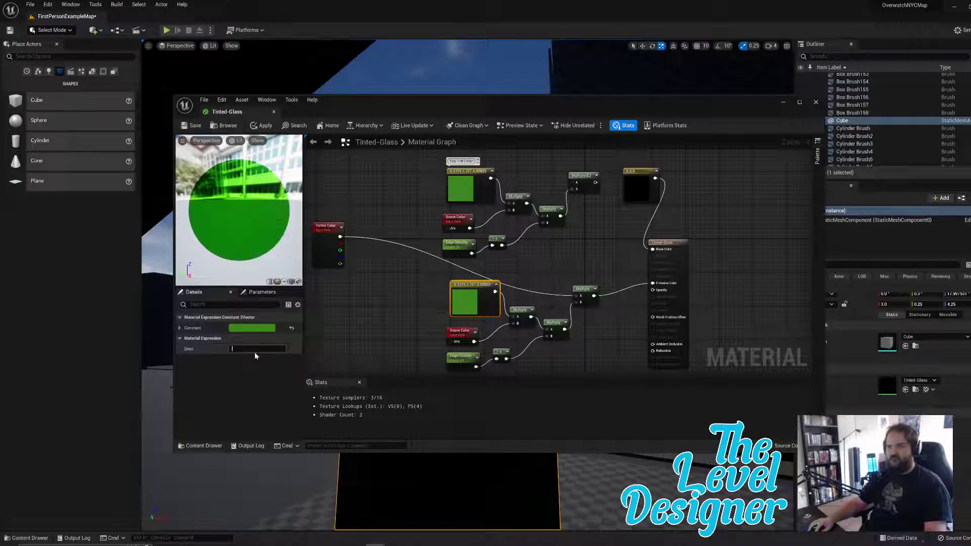
type("Edge Ti")
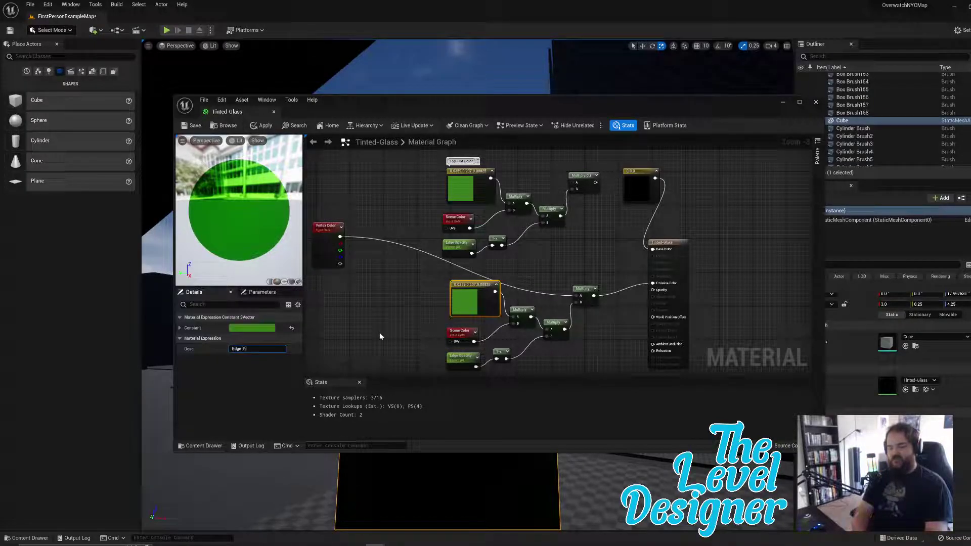
type("nt Color")
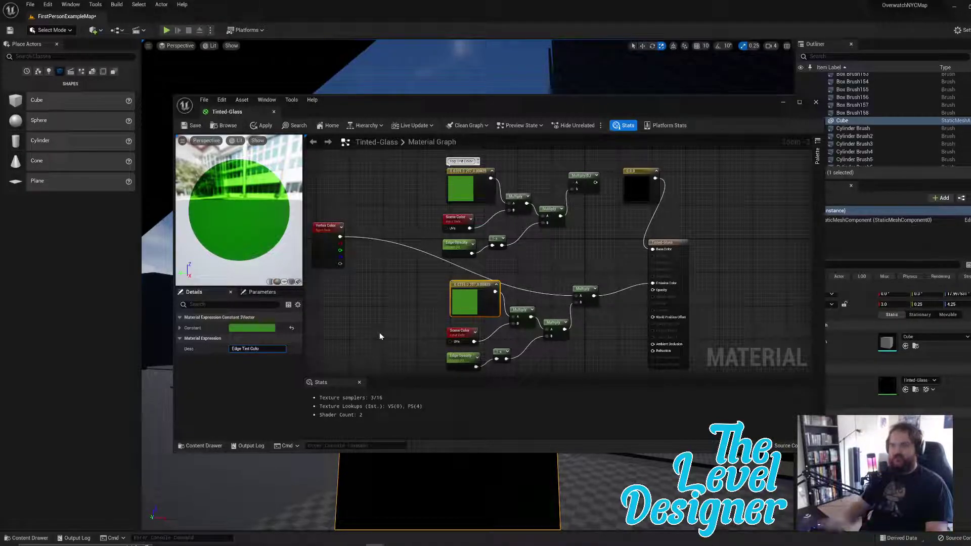
left_click(231, 387)
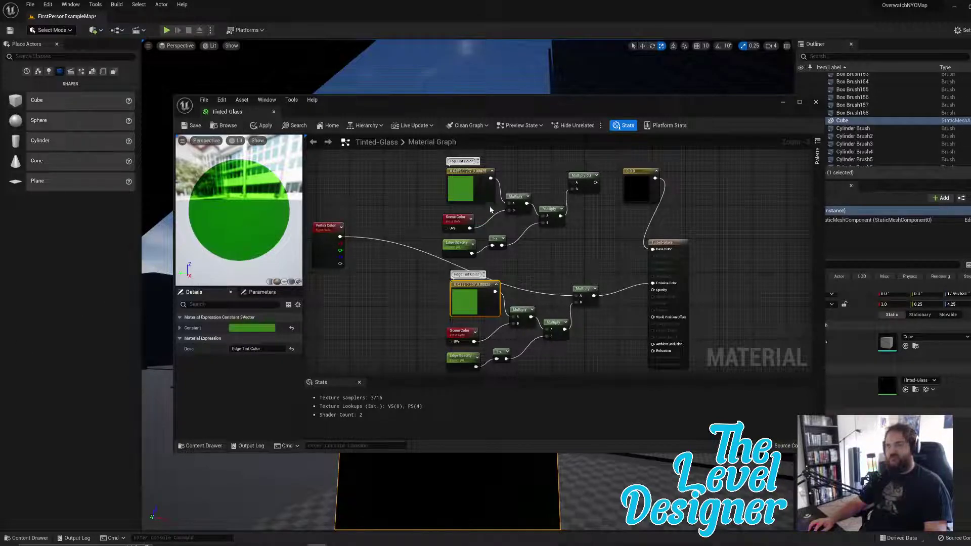
Step: Set the Top Tint Color constant to white with R, G and B at 1.0
double_click(463, 188)
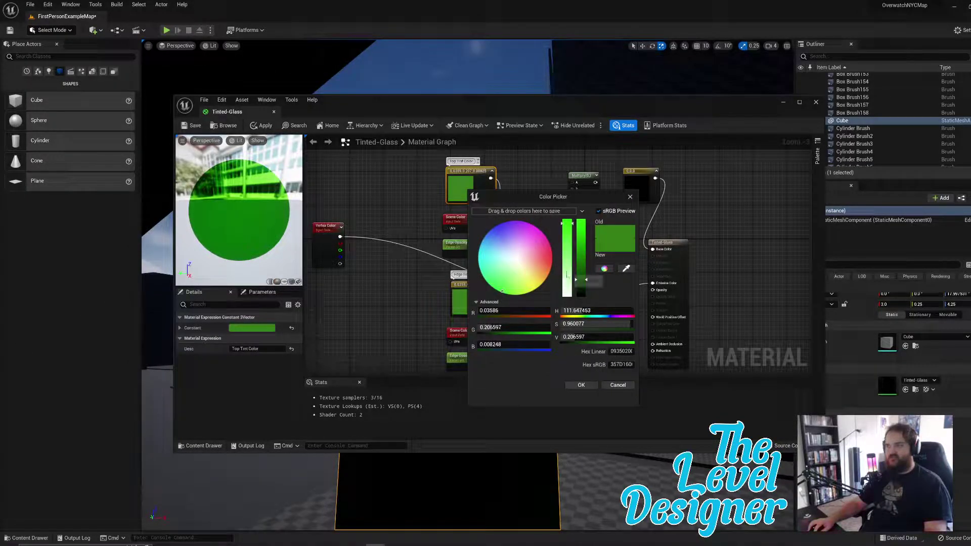
left_click_drag(567, 281, 600, 204)
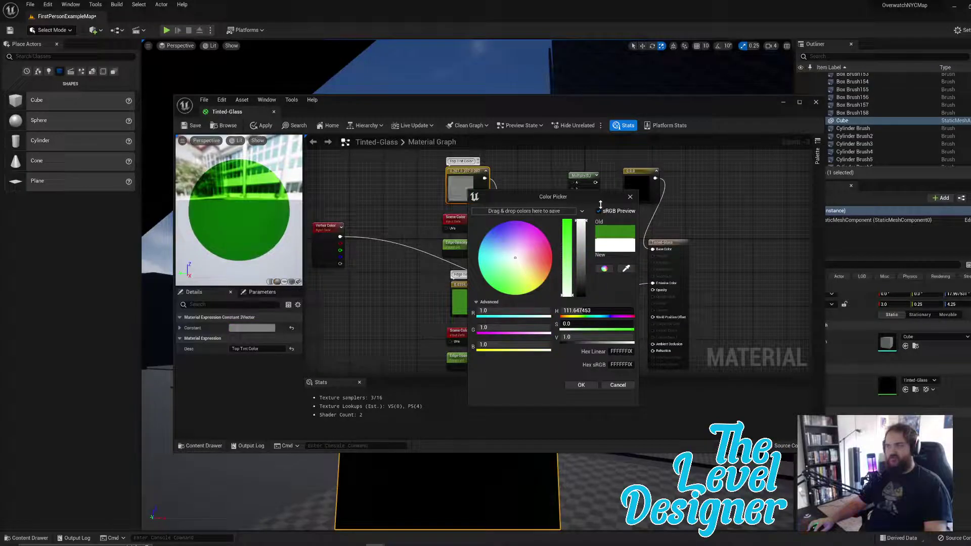
left_click(421, 213)
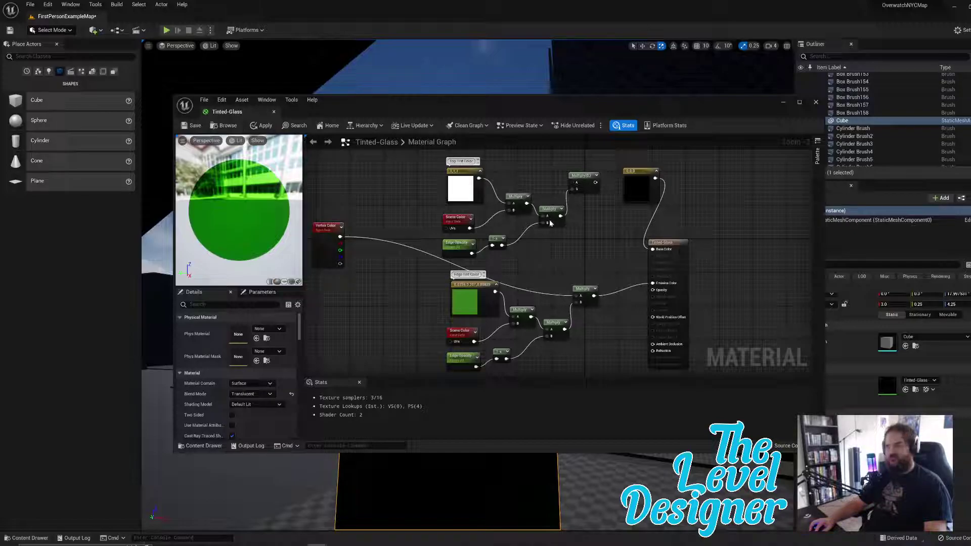
Step: Rename the duplicated Edge Opacity parameter in the upper node group to "Top Opacity"
left_click(461, 244)
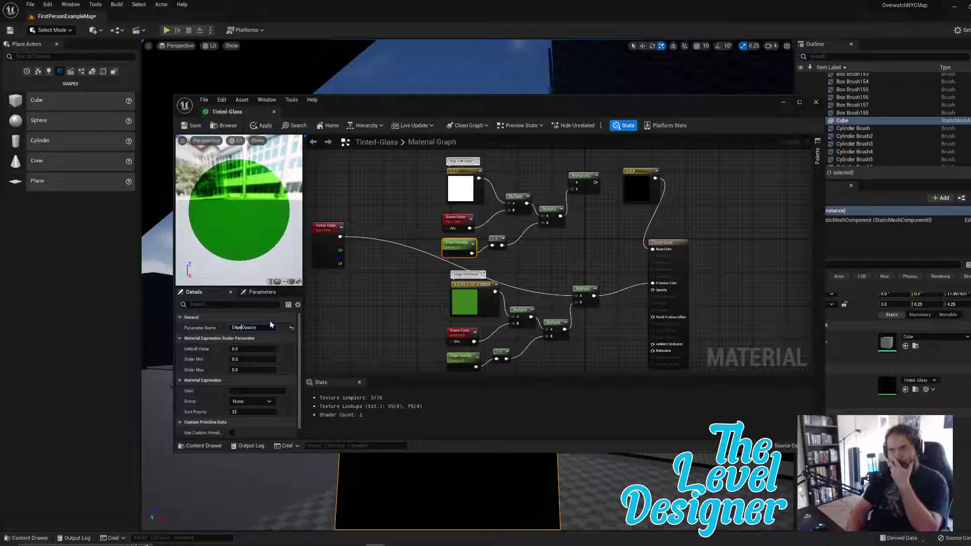
key("BackSpace")
key("BackSpace")
key("BackSpace")
type("Top")
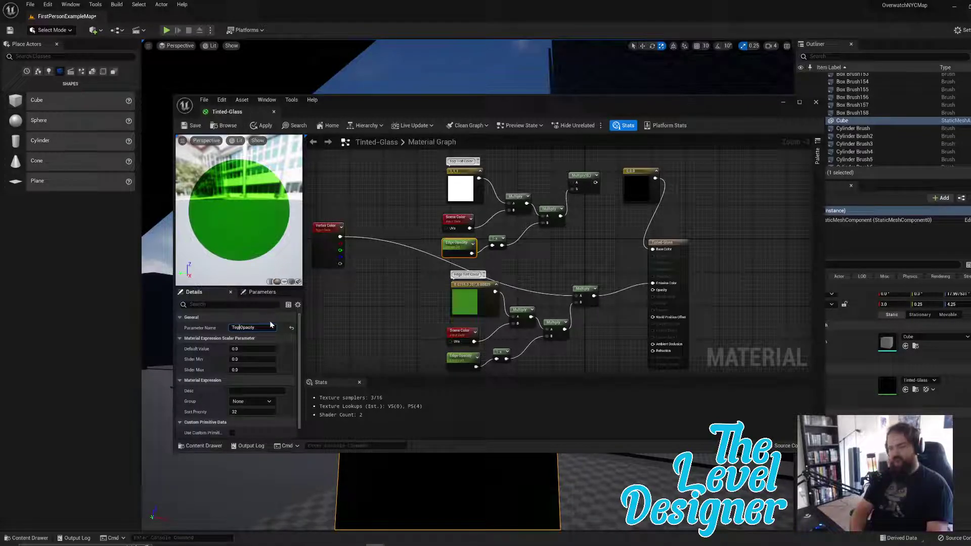
left_click(392, 306)
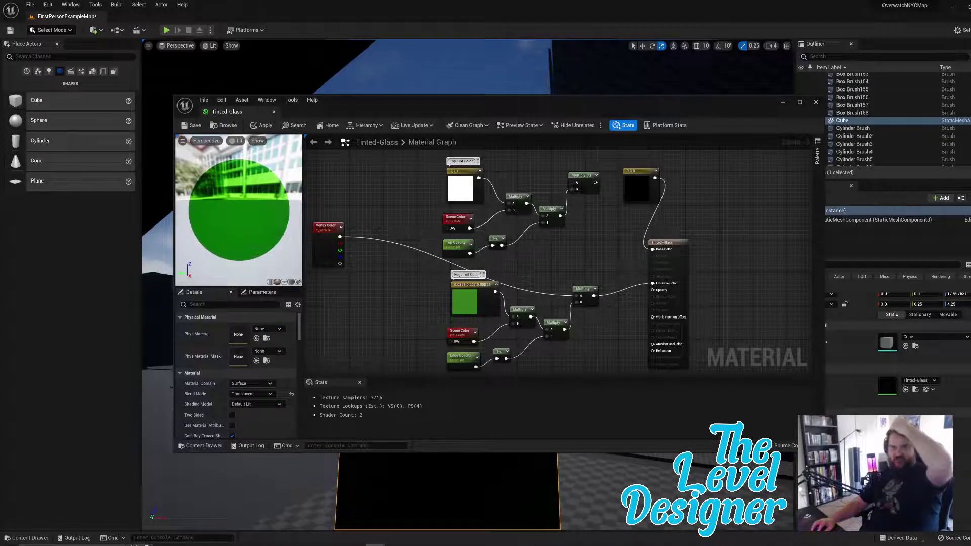
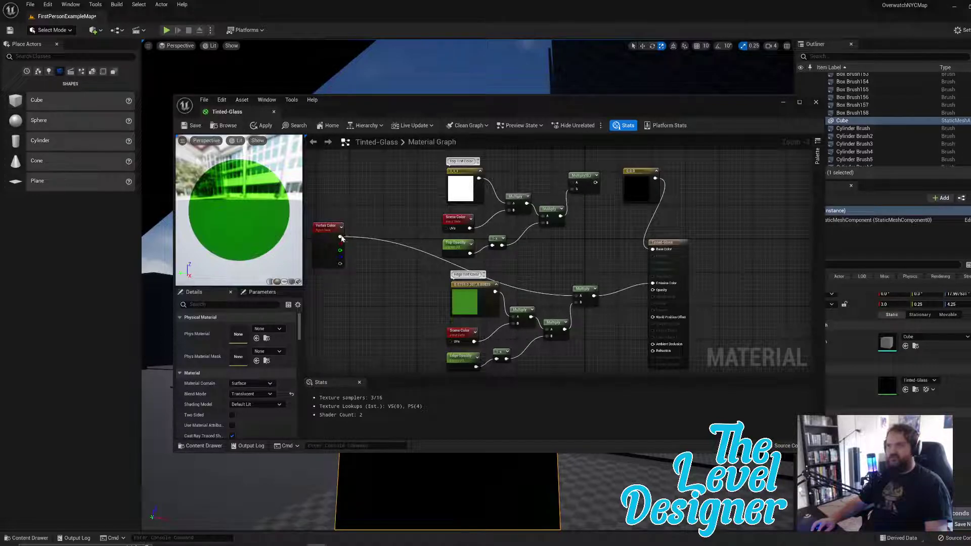
Step: Add a One Minus node from the Vertex Color output, wire it into the upper Multiply's A, and place it above Top Tint Color
left_click_drag(340, 236, 382, 173)
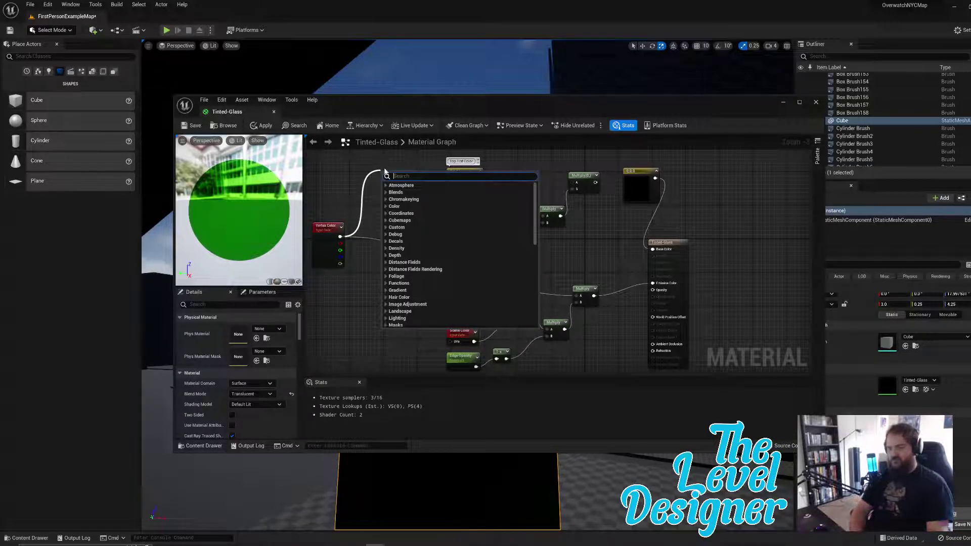
type("onem")
key("Return")
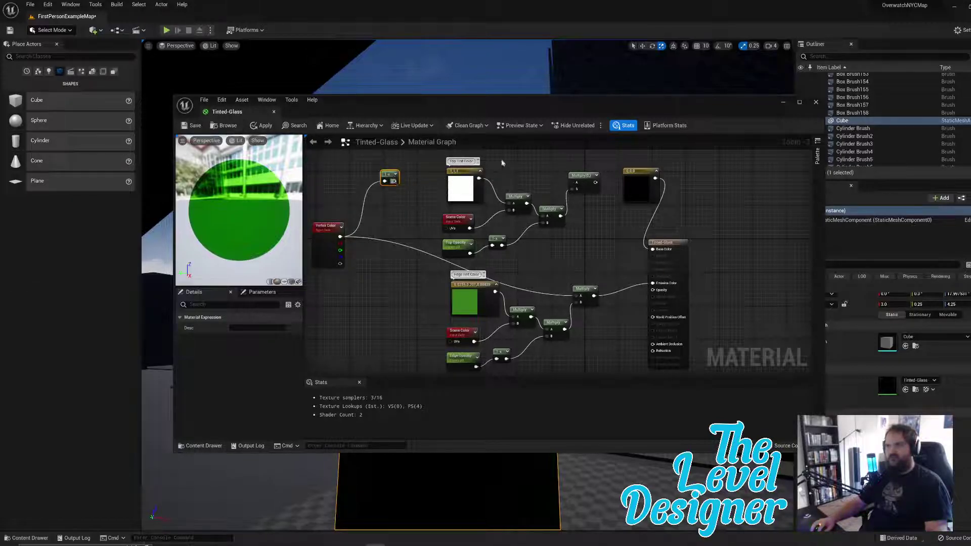
left_click_drag(394, 181, 576, 183)
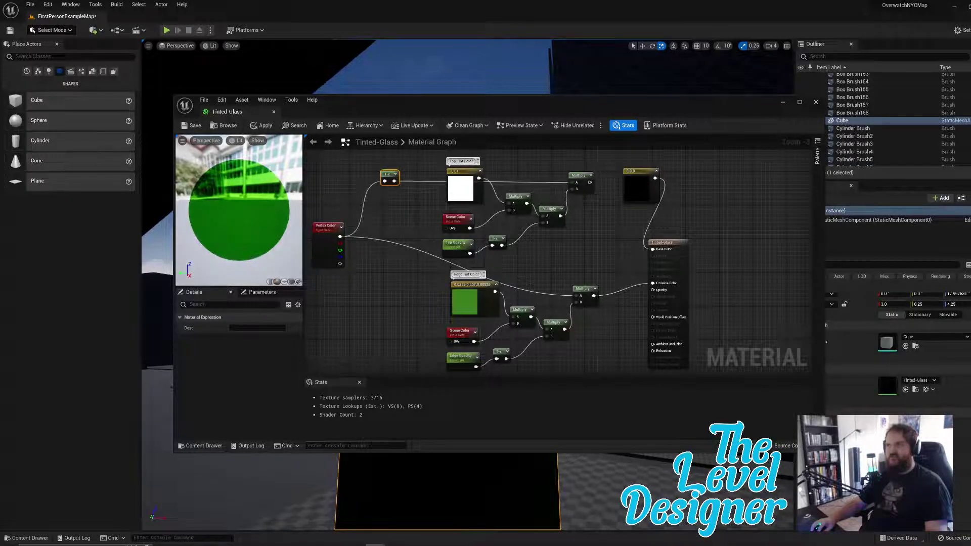
left_click_drag(388, 173, 464, 194)
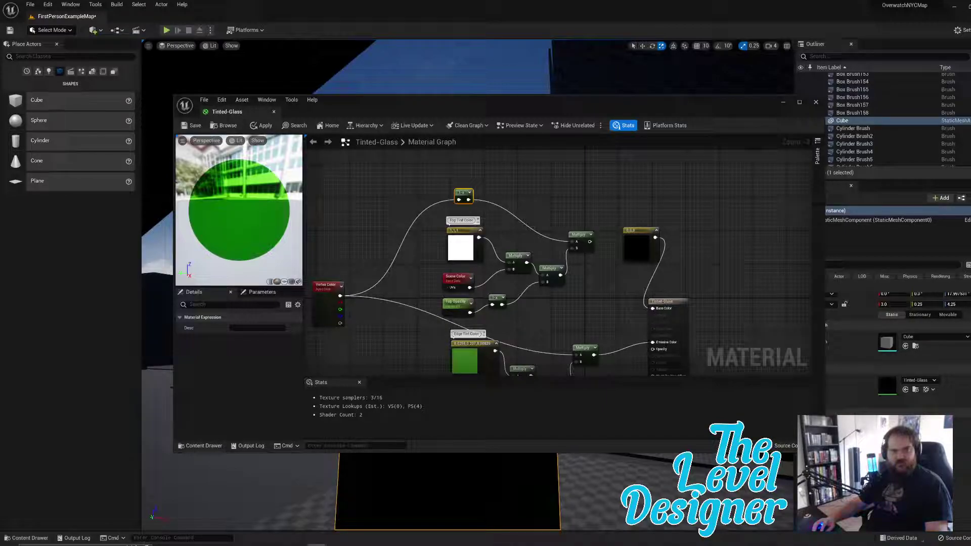
Step: Add an Add node and wire the upper Multiply output into A and the lower Multiply output into B
right_click(554, 211)
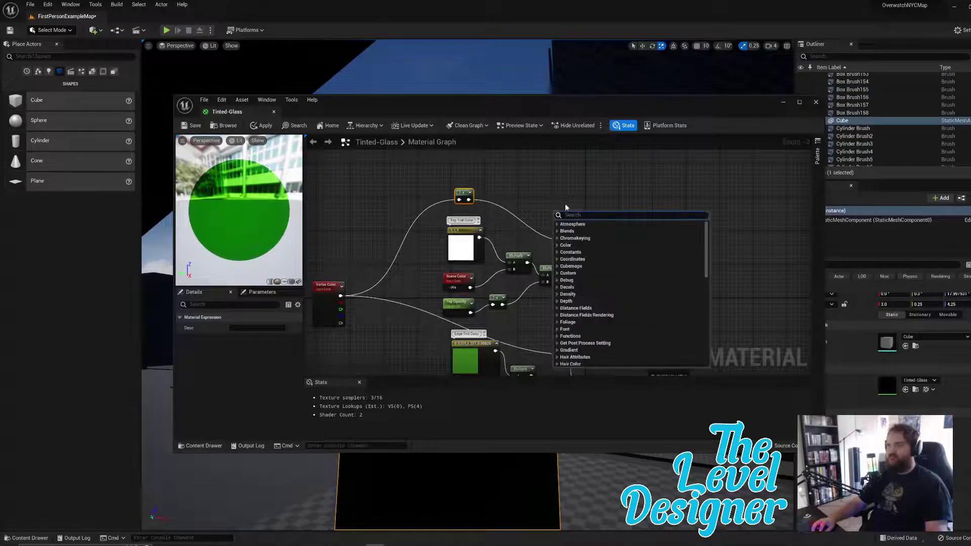
type("Add")
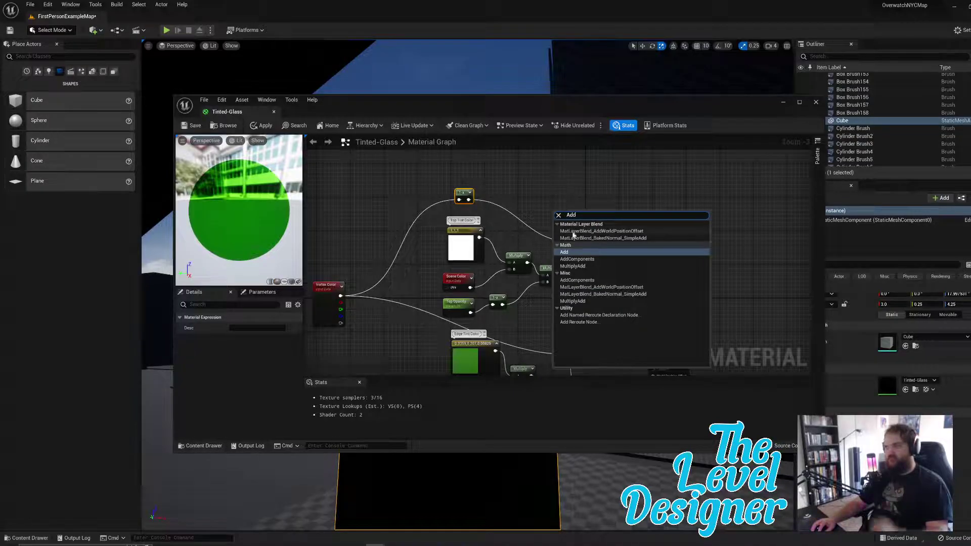
key("Return")
left_click_drag(562, 215, 621, 296)
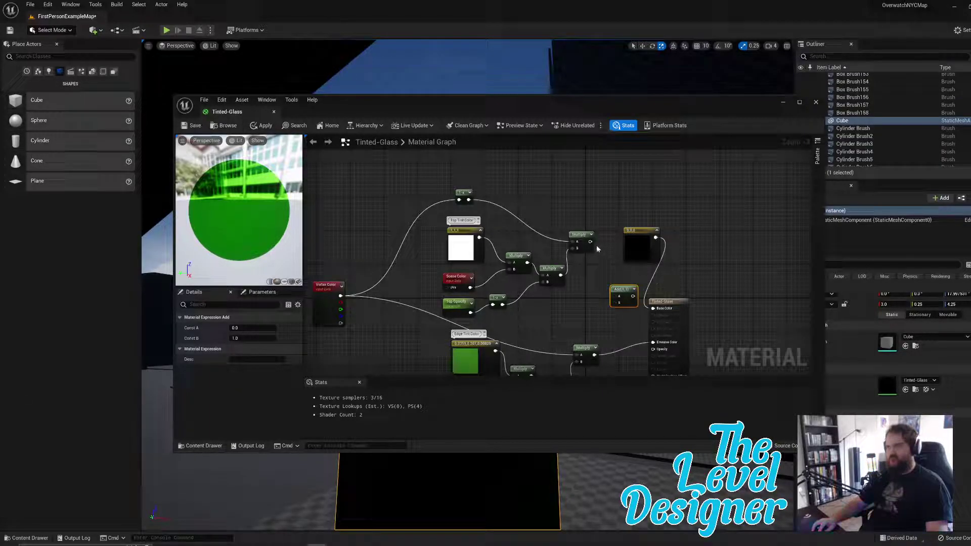
left_click_drag(590, 241, 614, 296)
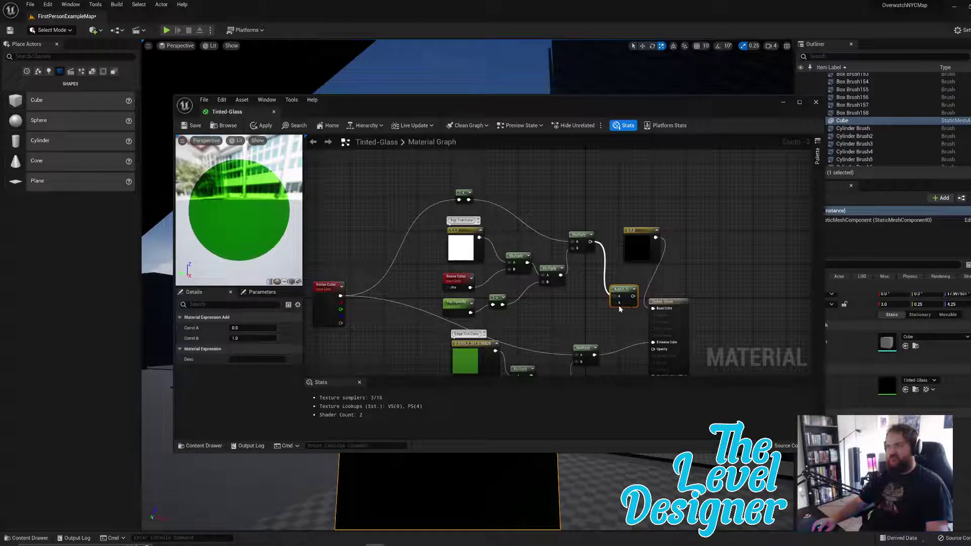
left_click_drag(596, 356, 652, 340)
left_click(628, 327)
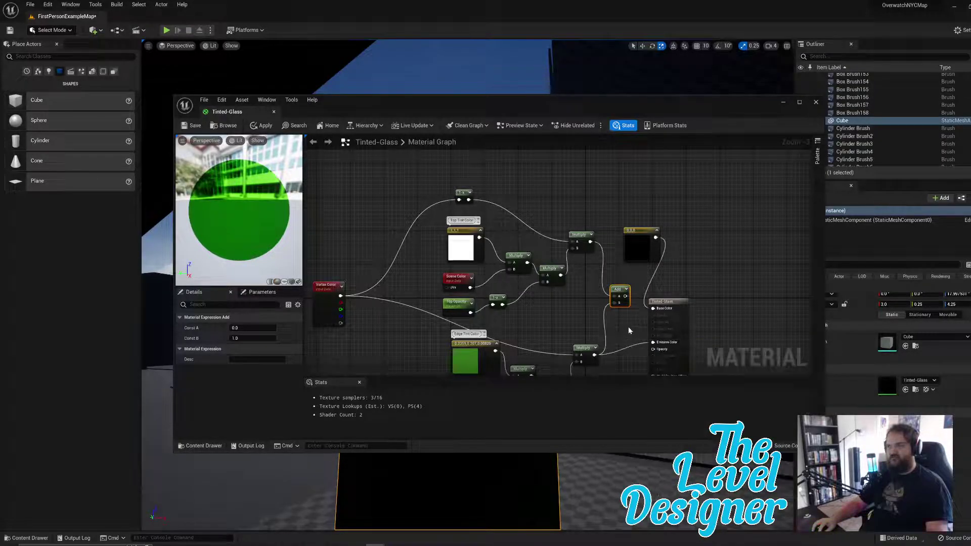
Step: Connect the Add node's output to Emissive Color, place the node beside the material output, and save the material
left_click_drag(628, 293, 653, 343)
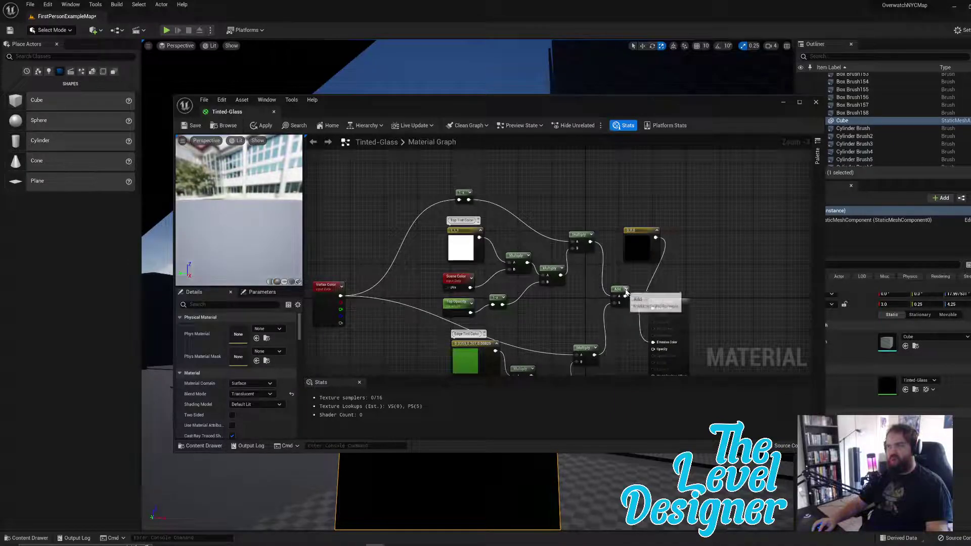
left_click_drag(618, 290, 621, 311)
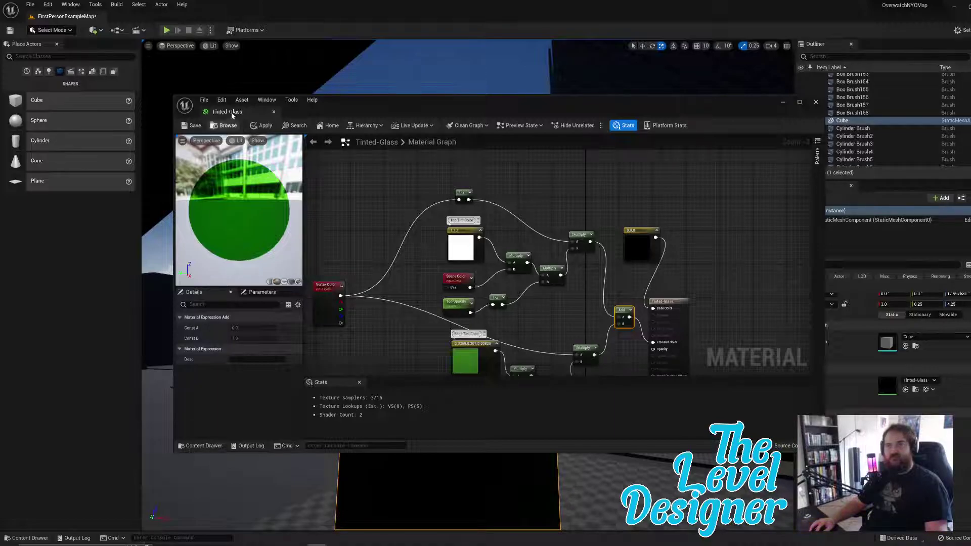
left_click(192, 126)
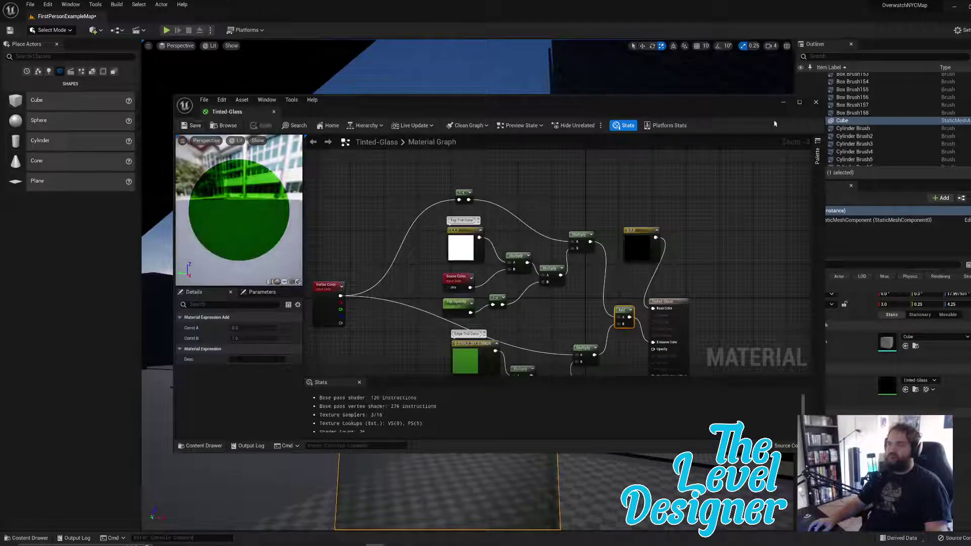
left_click(783, 102)
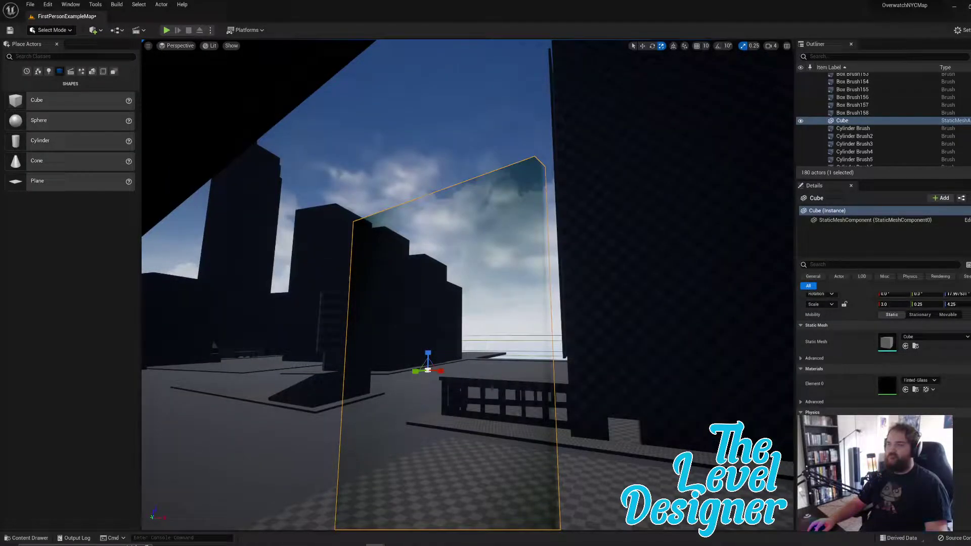
Step: Reopen the Tinted-Glass material and set its translucency Lighting Mode to Surface ForwardShading
right_click_drag(467, 285, 455, 324)
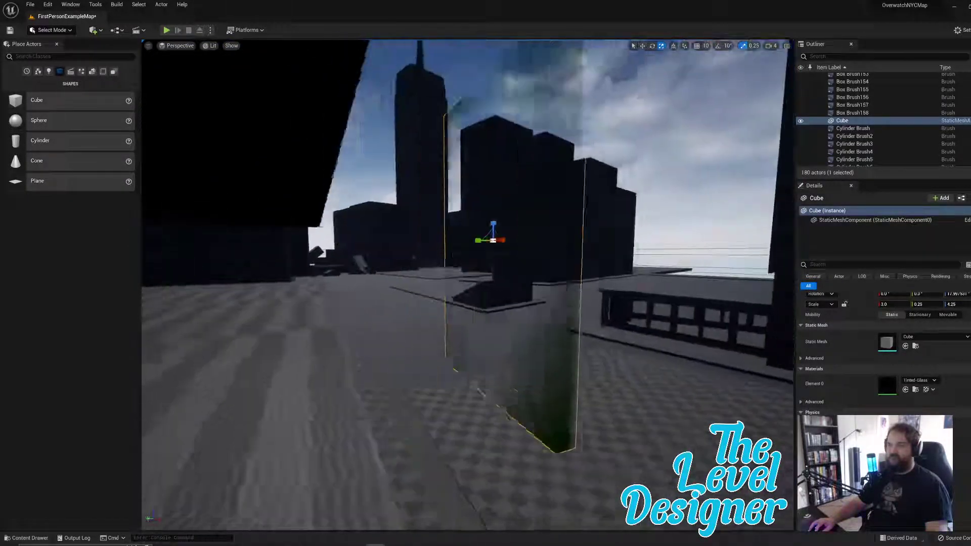
right_click_drag(523, 278, 506, 280)
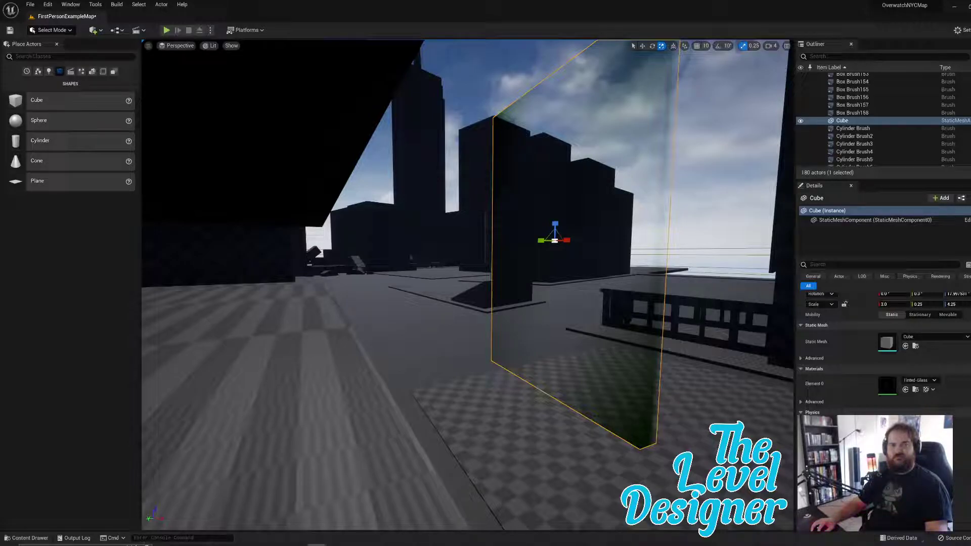
right_click_drag(468, 285, 501, 294)
right_click_drag(358, 446, 344, 445)
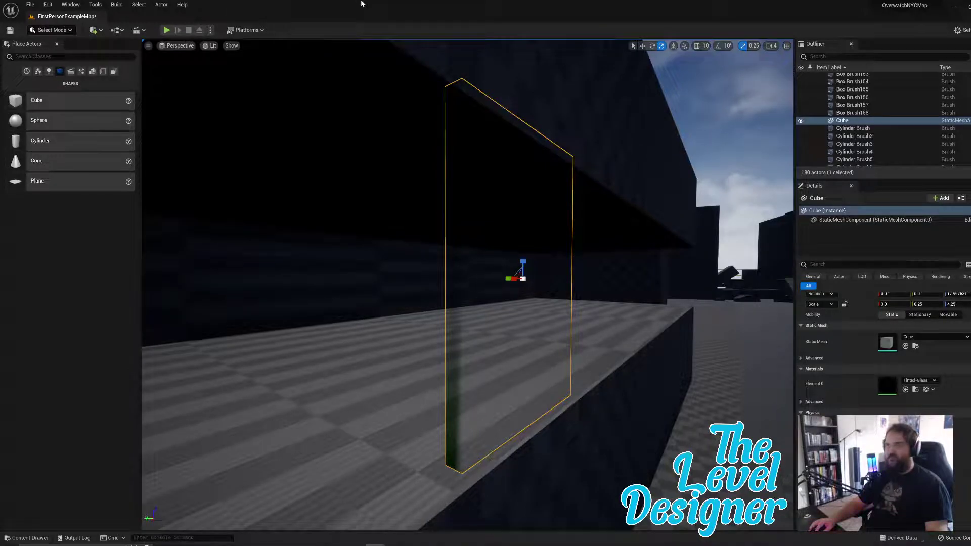
key("ctrl+space")
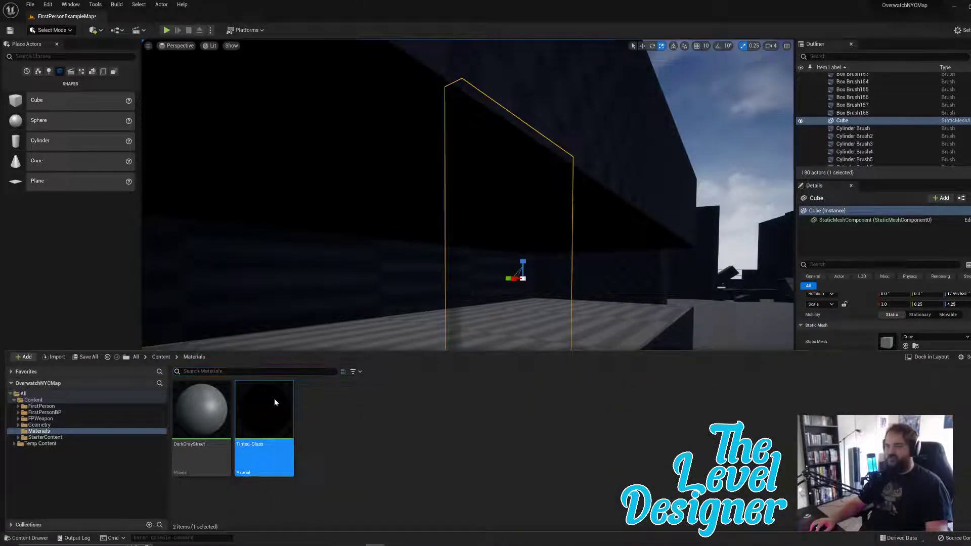
double_click(274, 399)
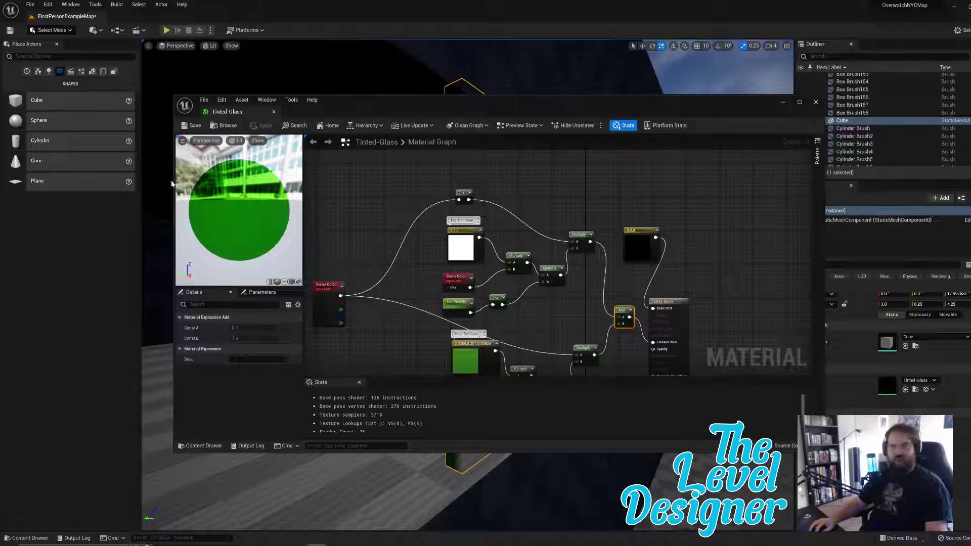
left_click(360, 183)
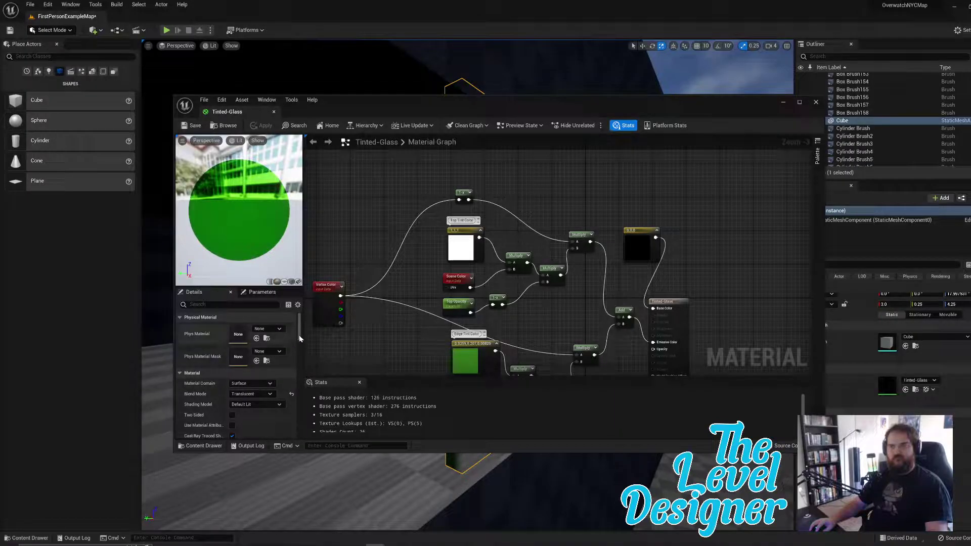
left_click_drag(299, 335, 297, 355)
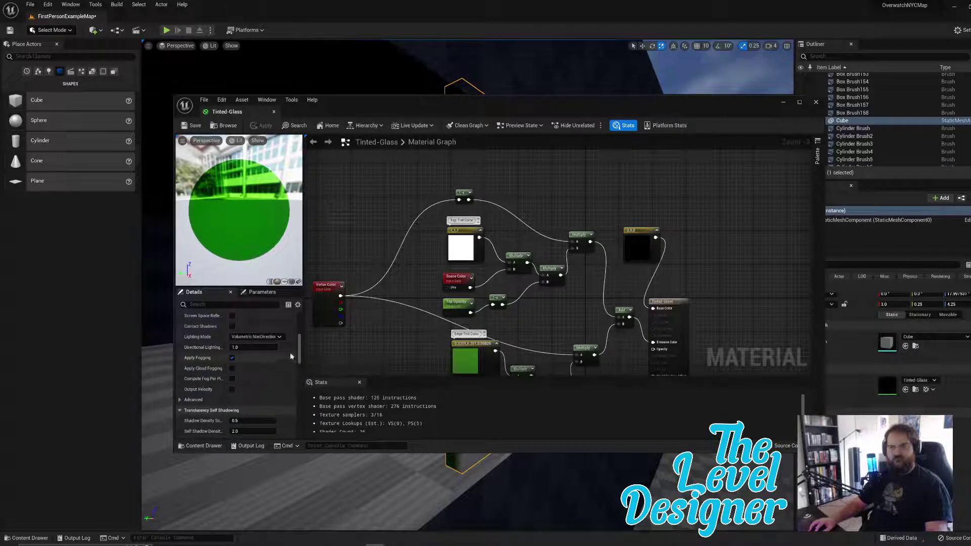
scroll(274, 365, "up", 1)
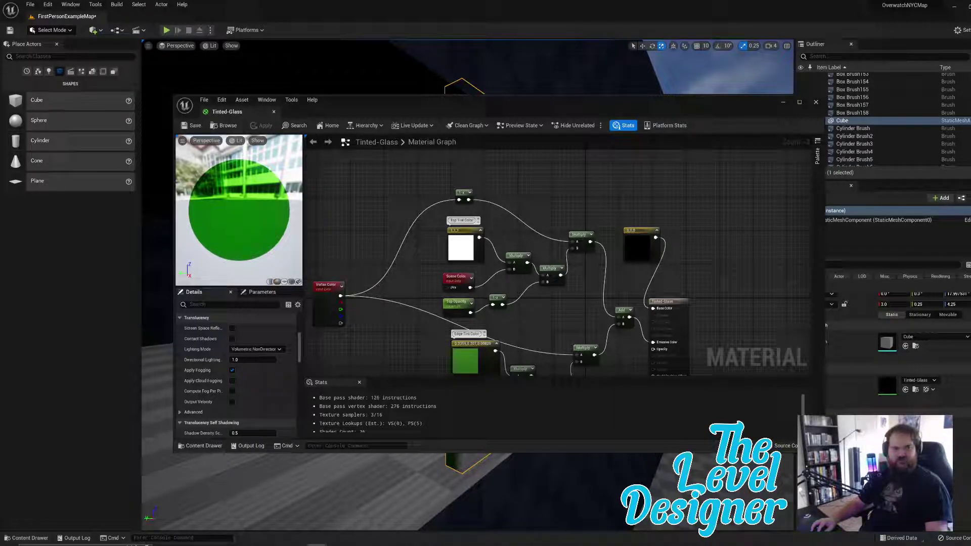
left_click(263, 349)
left_click(257, 393)
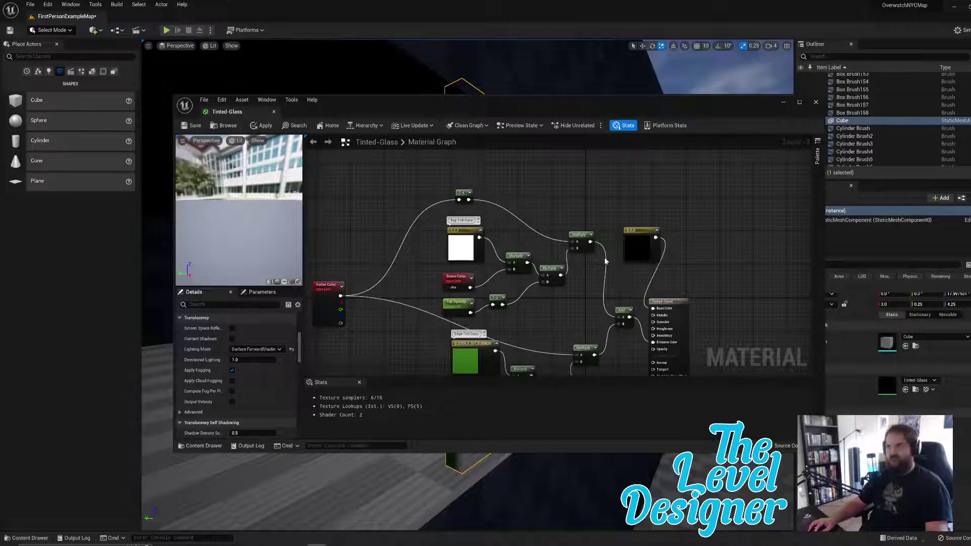
Step: Add a Constant node with value 0.0, make room beside the material output, and wire it into Roughness
right_click(619, 282)
type("Con")
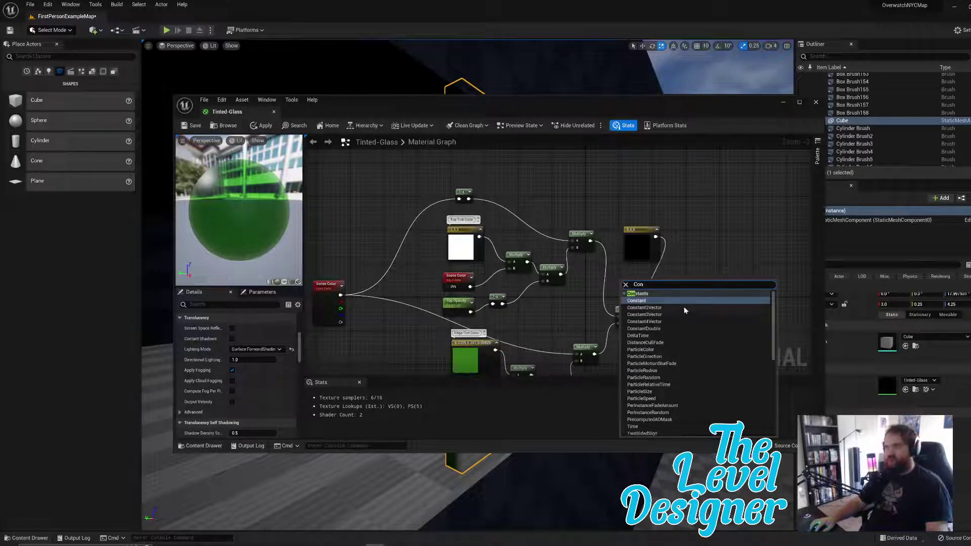
key("Return")
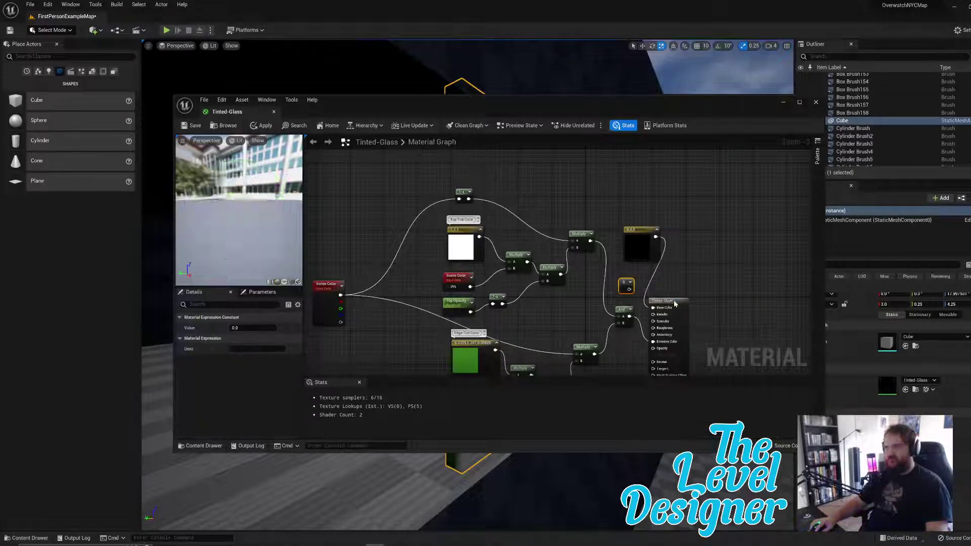
left_click_drag(662, 301, 738, 241)
left_click_drag(627, 283, 645, 281)
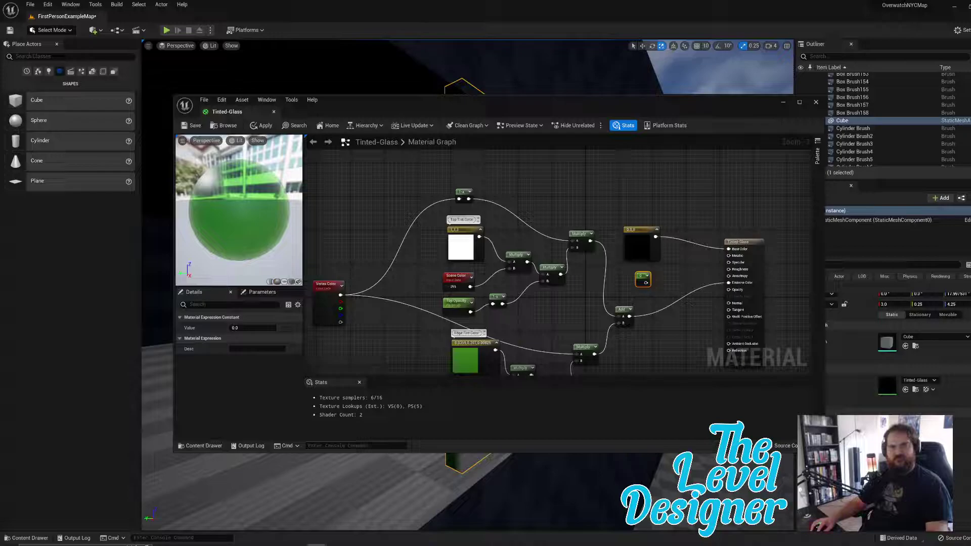
left_click_drag(646, 283, 729, 270)
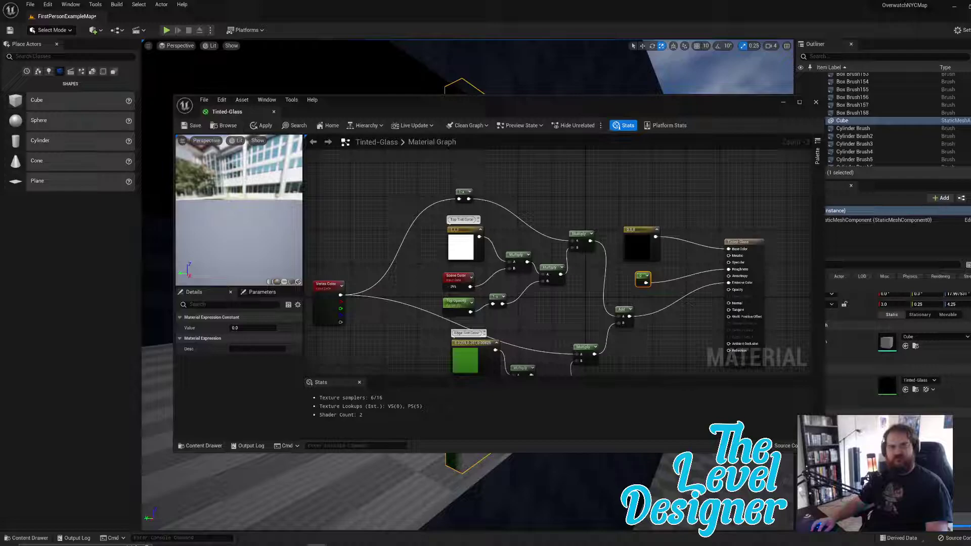
Step: Convert the new constant to a parameter named "Roughness"
right_click(647, 277)
left_click(672, 291)
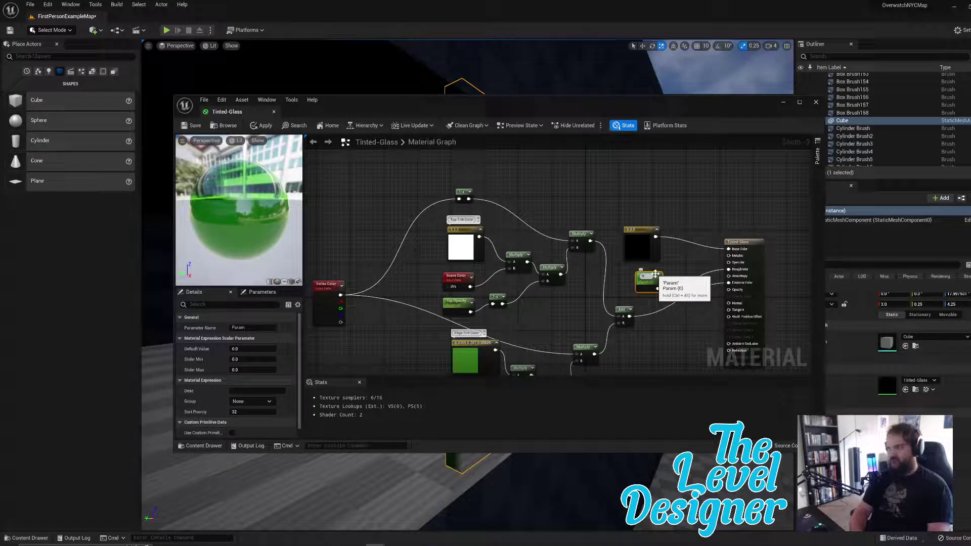
type("Roughness")
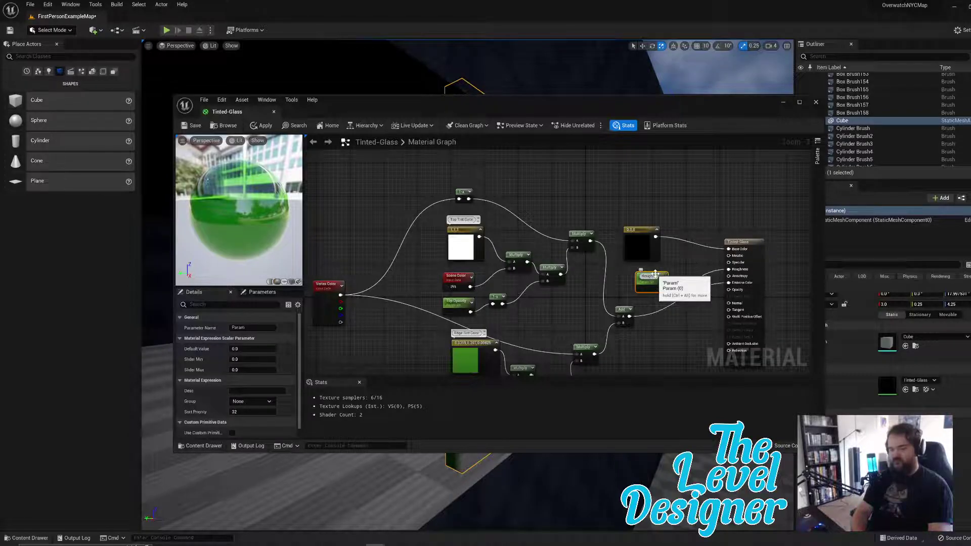
key("Return")
left_click(716, 209)
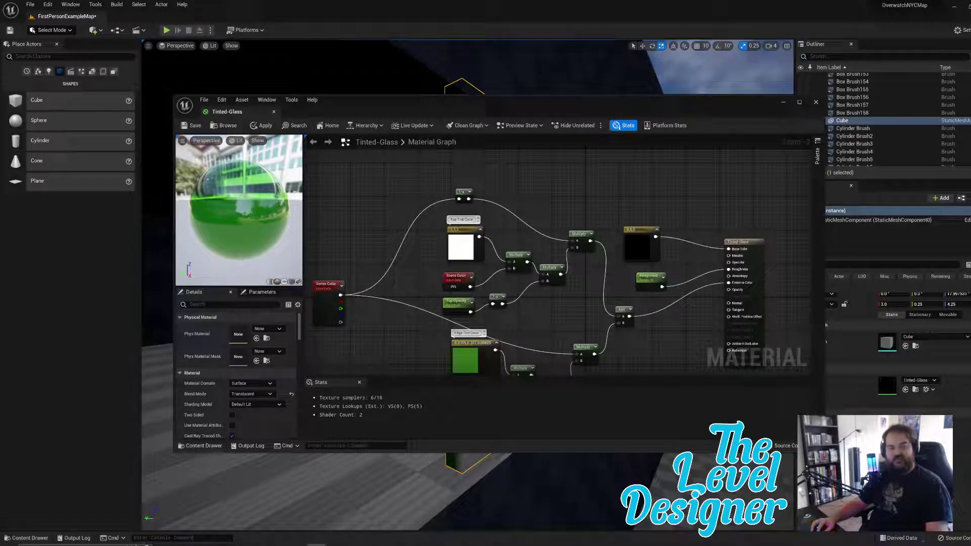
Step: Enable Two Sided on the Tinted-Glass material, check the preview sphere, and save the material
left_click(232, 416)
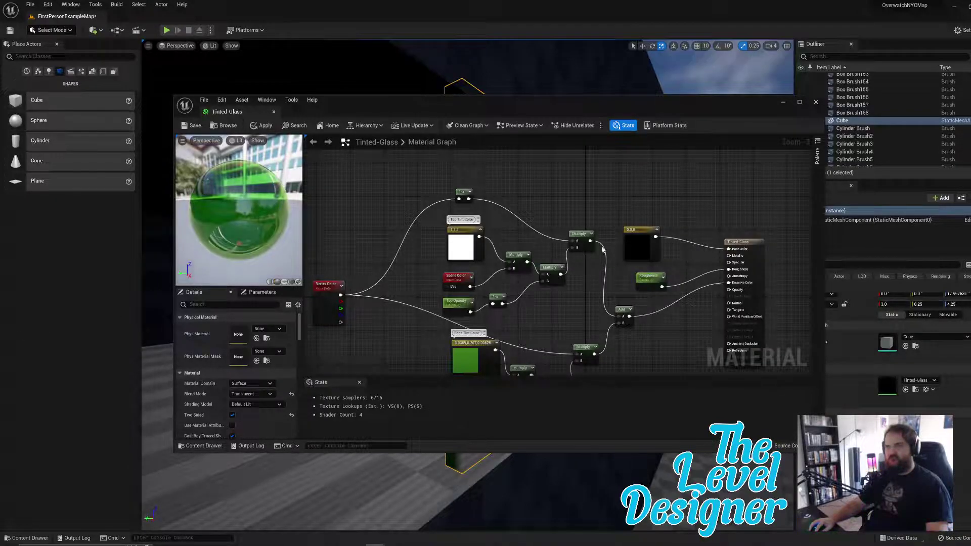
mouse_move(246, 233)
left_mouse_down()
mouse_move(185, 223)
mouse_move(217, 232)
mouse_move(229, 223)
mouse_move(238, 236)
left_mouse_up()
left_click_drag(198, 202, 203, 220)
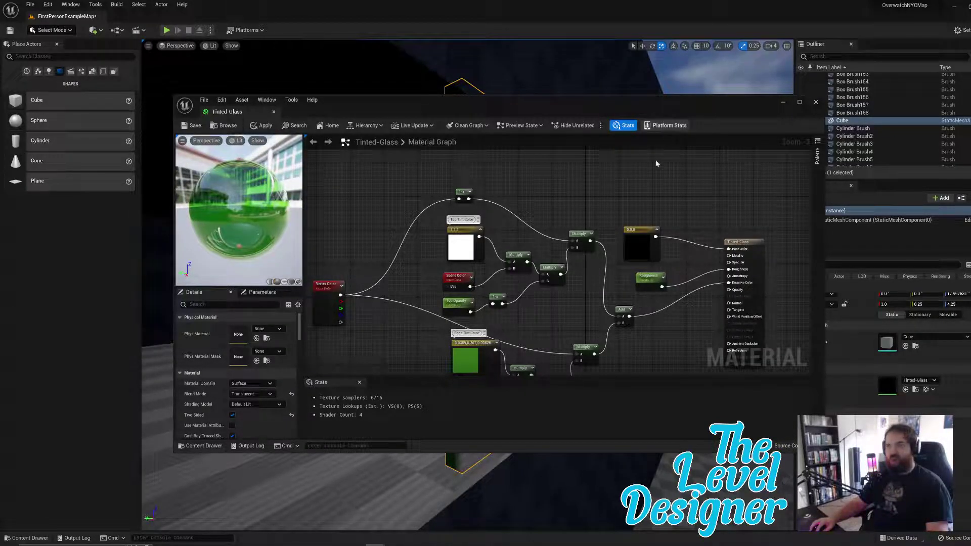
left_click(195, 127)
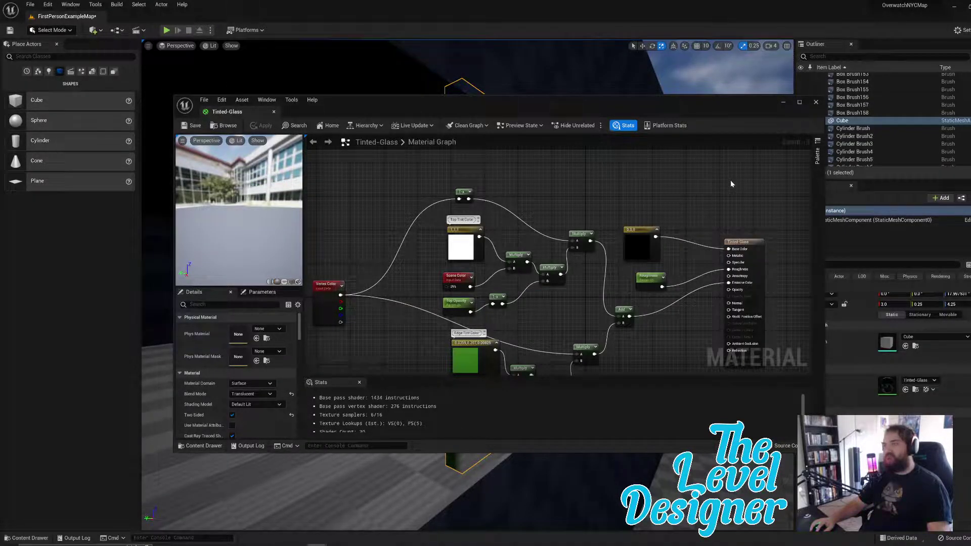
left_click(783, 106)
Step: Move the glass cube along its Y axis so it lines up with the outer edge of the building's ledge
right_click_drag(468, 284, 375, 270)
key("s")
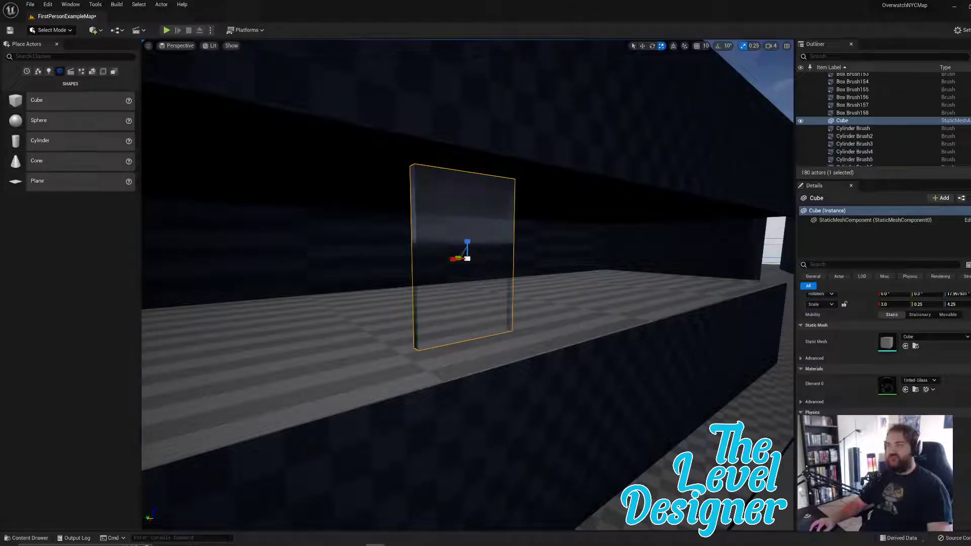
key("a")
right_click_drag(497, 310, 632, 310)
key("w")
left_click_drag(414, 261, 407, 305)
key("a")
right_click_drag(407, 305, 506, 238)
key("q")
key("a")
left_click_drag(505, 232, 474, 232)
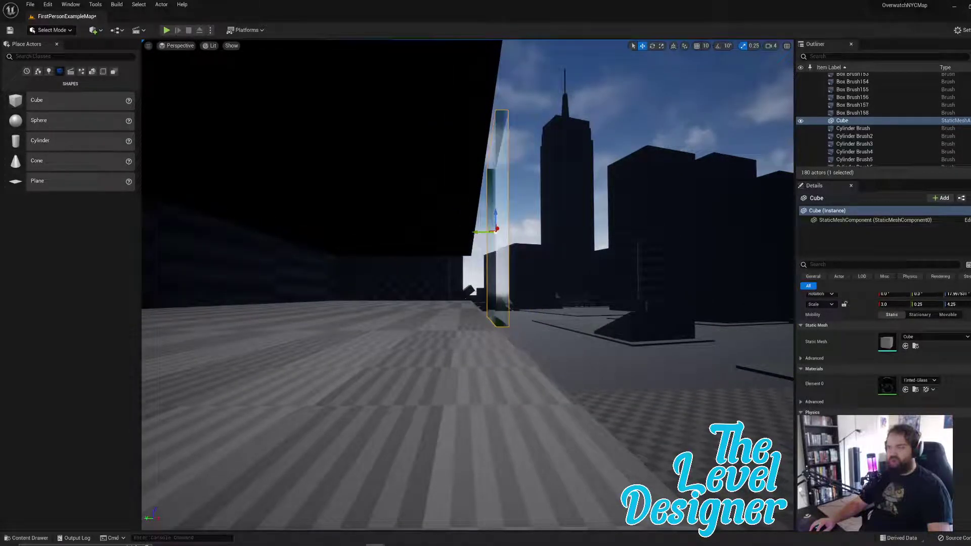
key("d")
right_click_drag(481, 240, 445, 242)
key("w")
right_click_drag(464, 199, 459, 198)
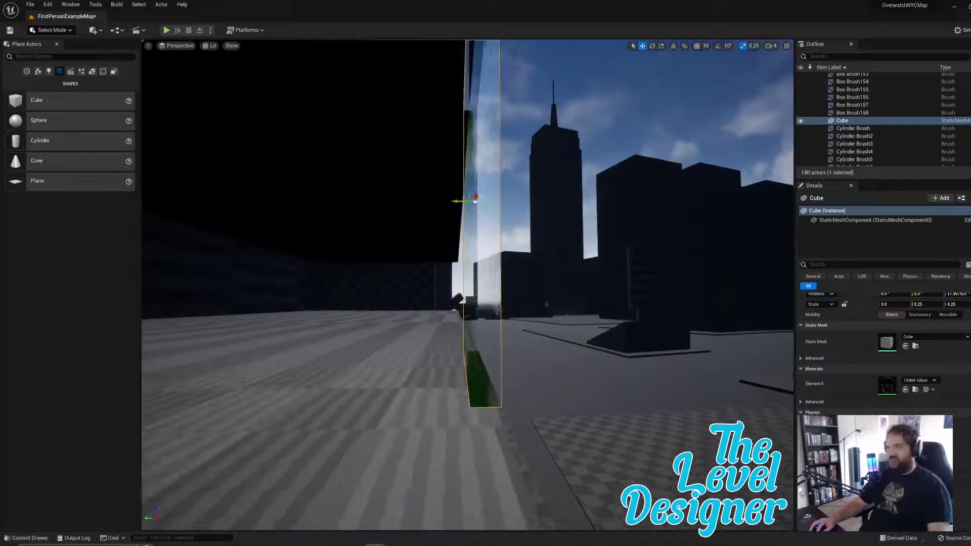
left_click_drag(456, 200, 466, 202)
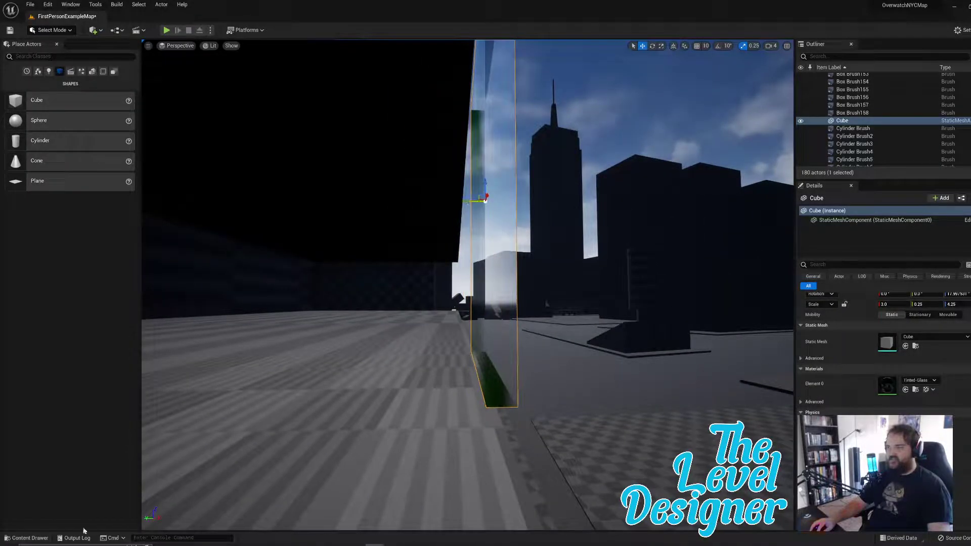
Step: Raise the glass cube and stretch it to a Z scale of about 7.25 to span from the ledge to the ceiling
right_click_drag(468, 285, 410, 268)
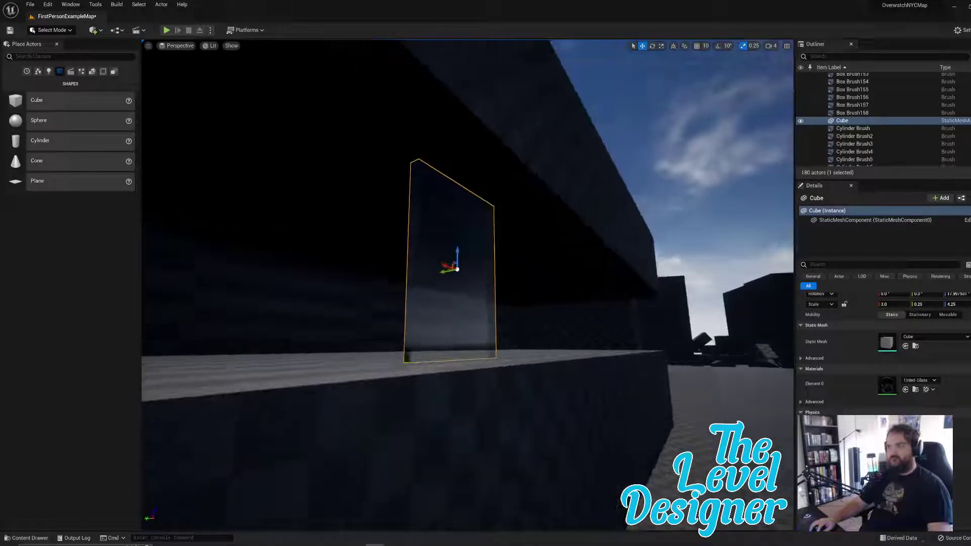
left_click_drag(458, 252, 463, 165)
key("e")
key("r")
right_click_drag(461, 213, 485, 279)
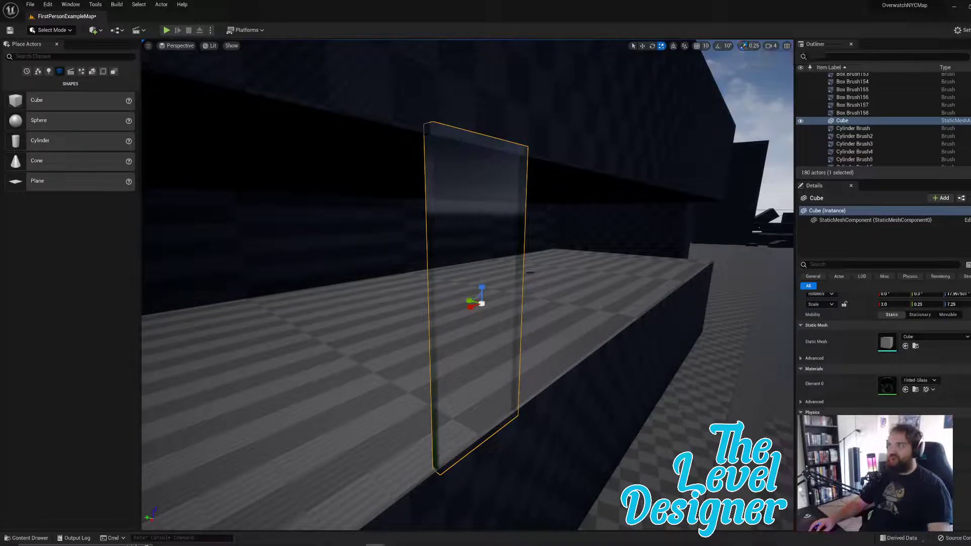
left_click_drag(484, 289, 480, 295)
left_click(553, 261)
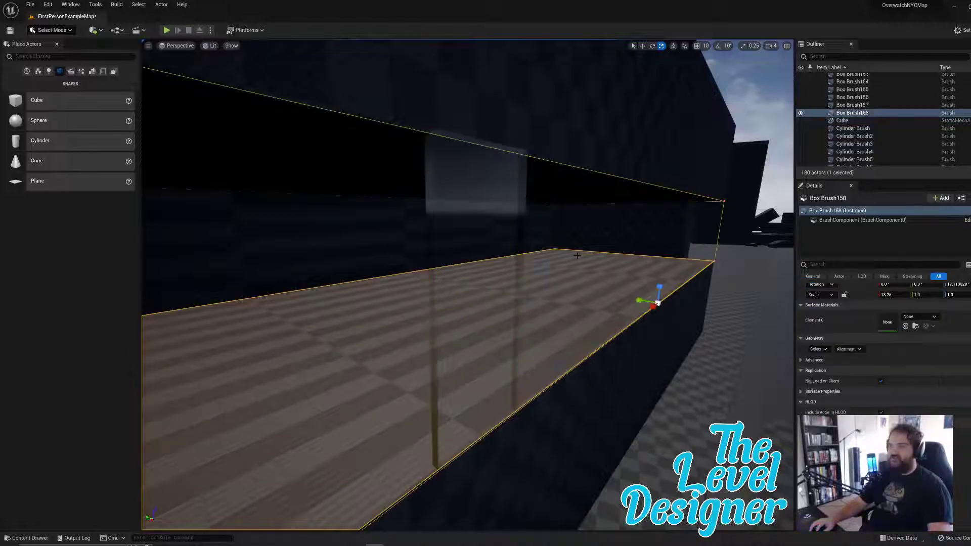
Step: Lower the glass cube slightly so its bottom edge meets the building's ledge
mouse_move(552, 261)
right_mouse_down()
mouse_move(549, 228)
mouse_move(581, 243)
mouse_move(577, 198)
right_mouse_up()
key("w")
key("q")
key("d")
right_click_drag(561, 304, 595, 149)
left_click(595, 149)
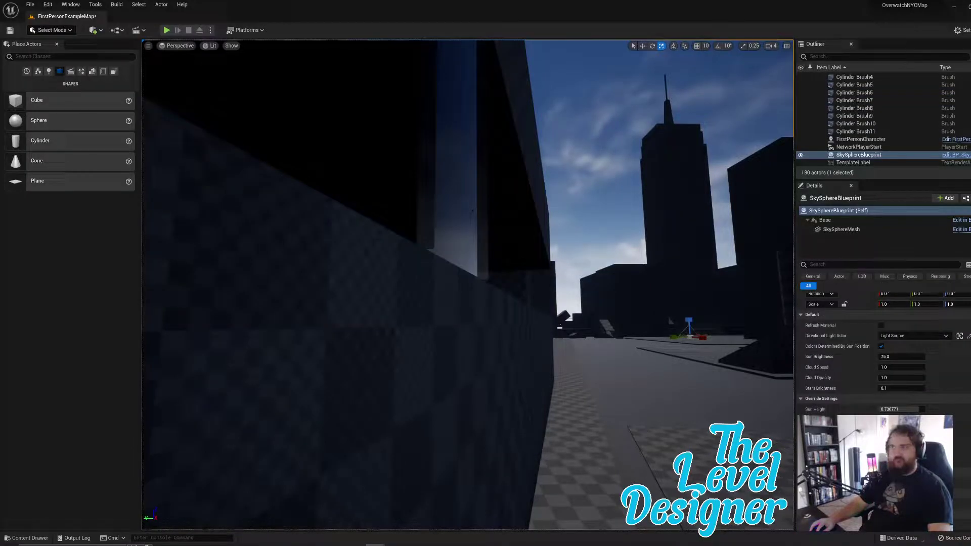
left_click(465, 207)
right_click_drag(595, 157, 609, 156)
key("e")
left_click(854, 132)
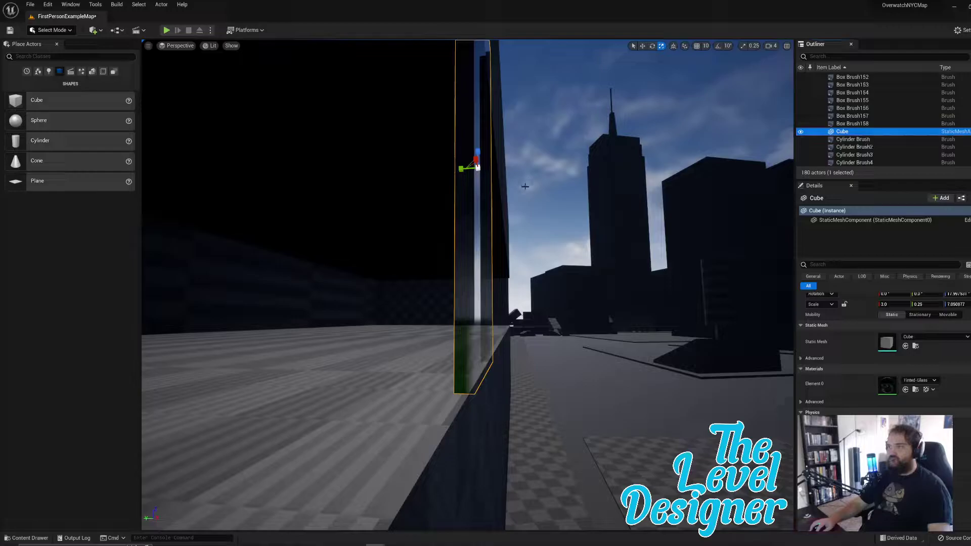
key("w")
left_click_drag(479, 150, 478, 152)
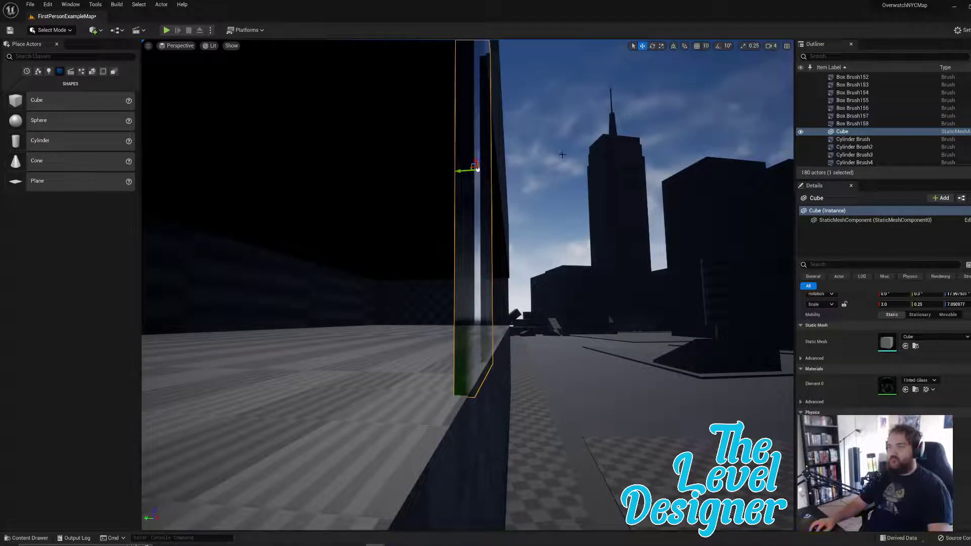
Step: Slide the glass cube along its X axis to the end of the opening so it sits against the side wall
right_click_drag(562, 155, 371, 228)
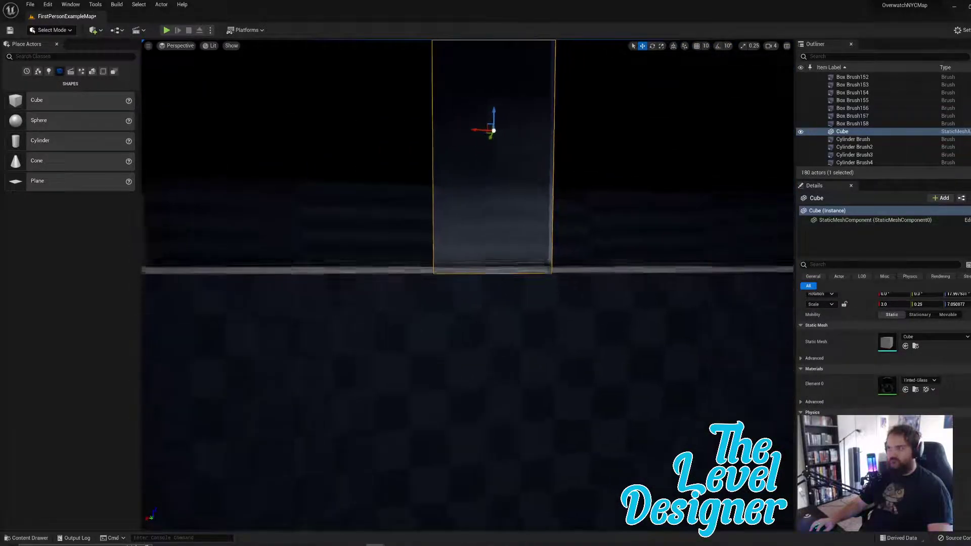
right_click_drag(417, 162, 592, 78)
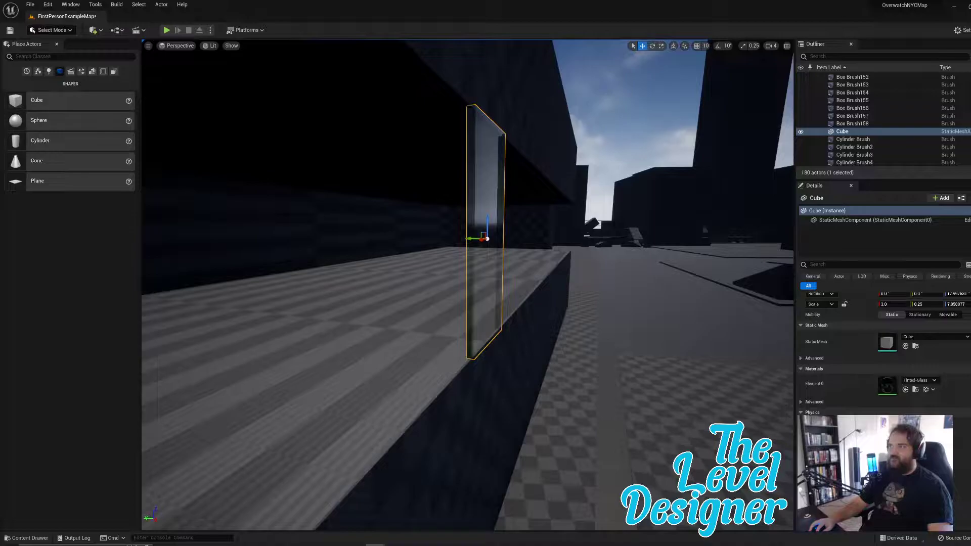
left_click(592, 77)
left_click(490, 179)
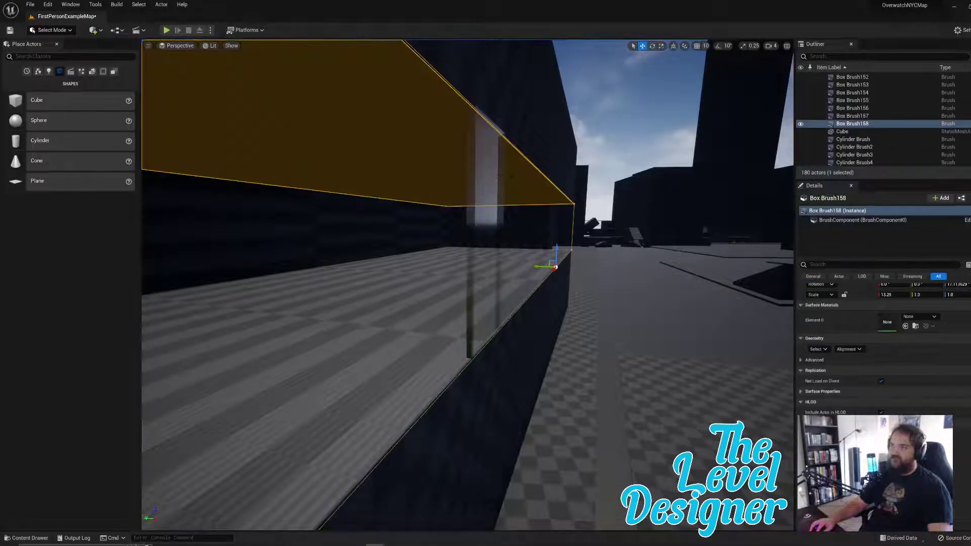
left_click(855, 132)
right_click_drag(486, 273, 374, 296)
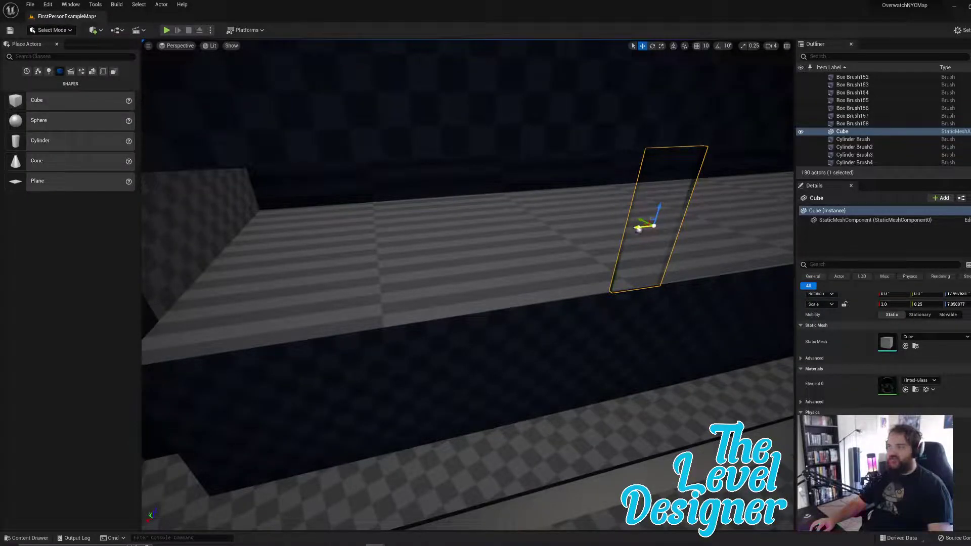
left_click_drag(638, 230, 172, 289)
right_click_drag(349, 252, 172, 245)
left_click_drag(493, 254, 403, 274)
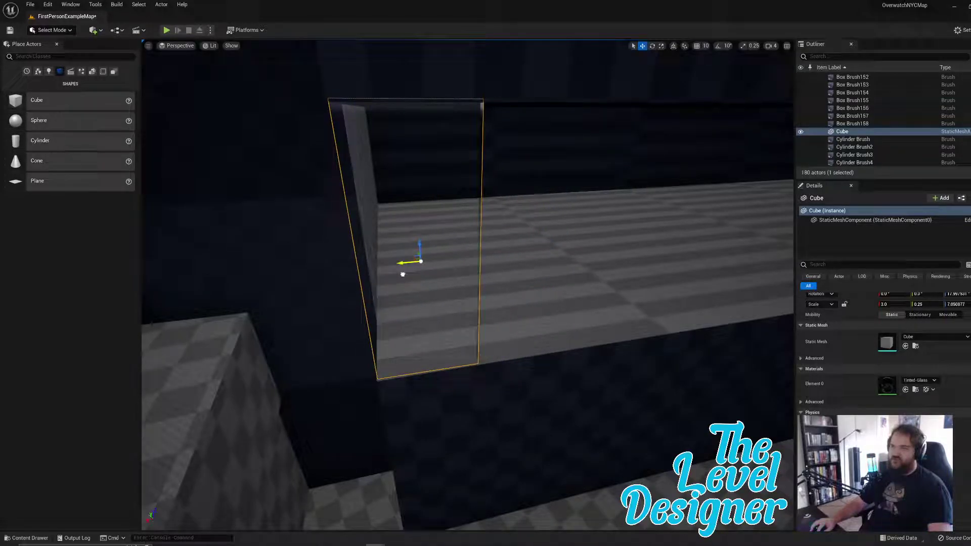
right_click_drag(488, 239, 488, 239)
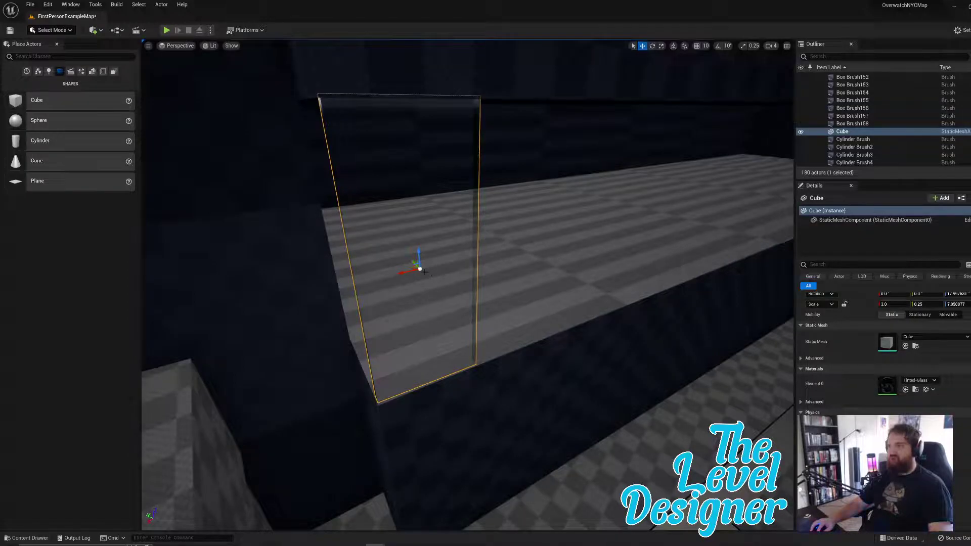
Step: Duplicate the glass cube and move the copy along X until it sits flush beside the first pane
key("ctrl+d")
right_click_drag(501, 204, 501, 203)
left_click(327, 327)
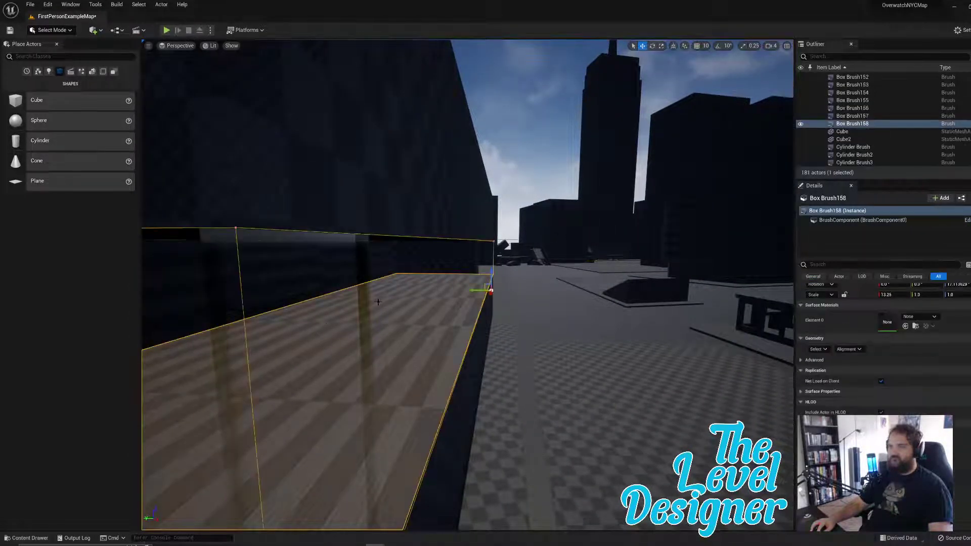
left_click(854, 141)
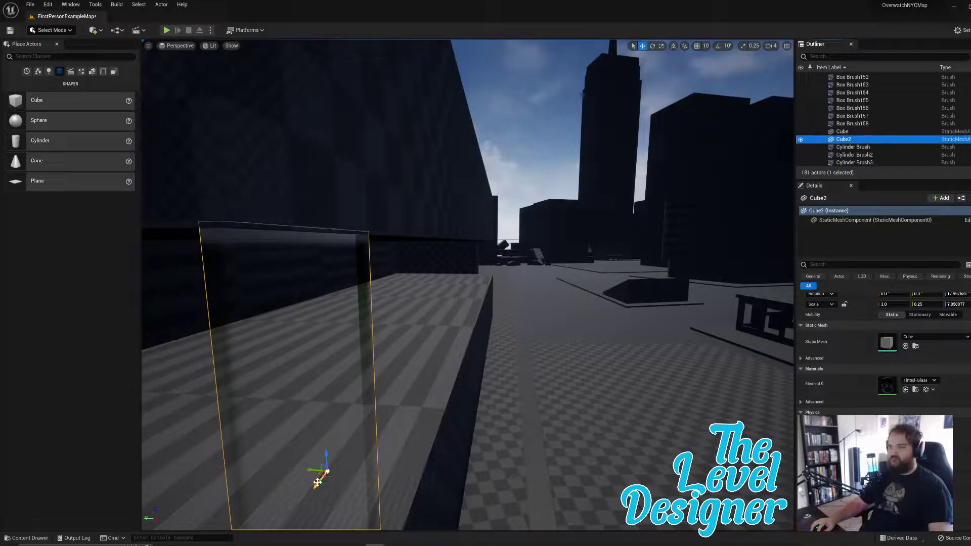
left_click_drag(328, 472, 482, 389)
right_click_drag(481, 389, 364, 389)
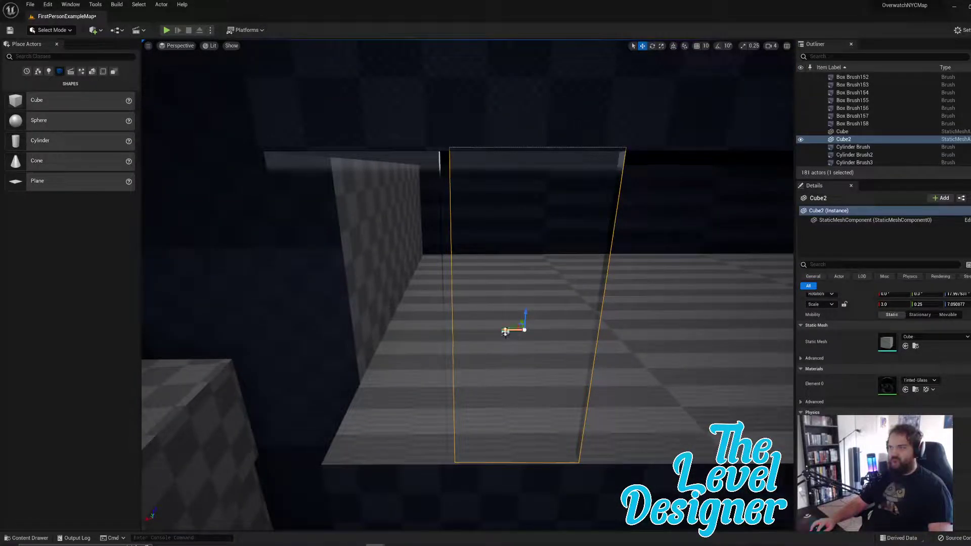
left_click_drag(505, 331, 497, 332)
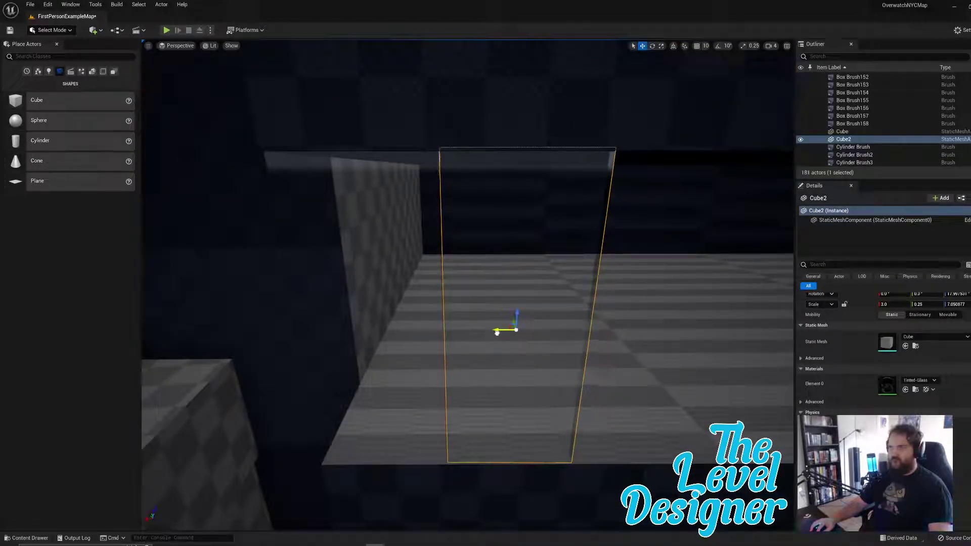
Step: Duplicate both glass panes together and place the copies along X directly beside the first pair
left_click(843, 132, "ctrl")
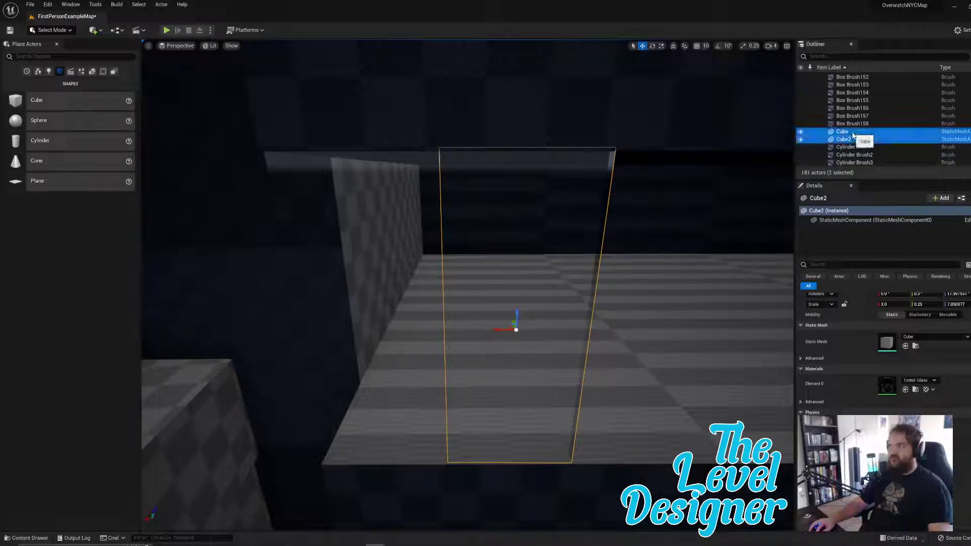
key("ctrl+d")
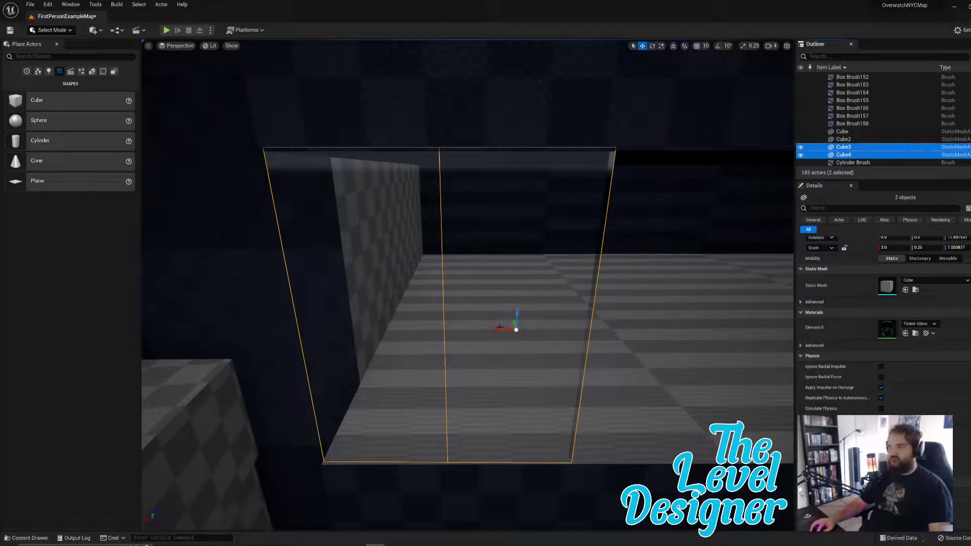
left_click_drag(499, 328, 789, 333)
right_click_drag(788, 332, 627, 319)
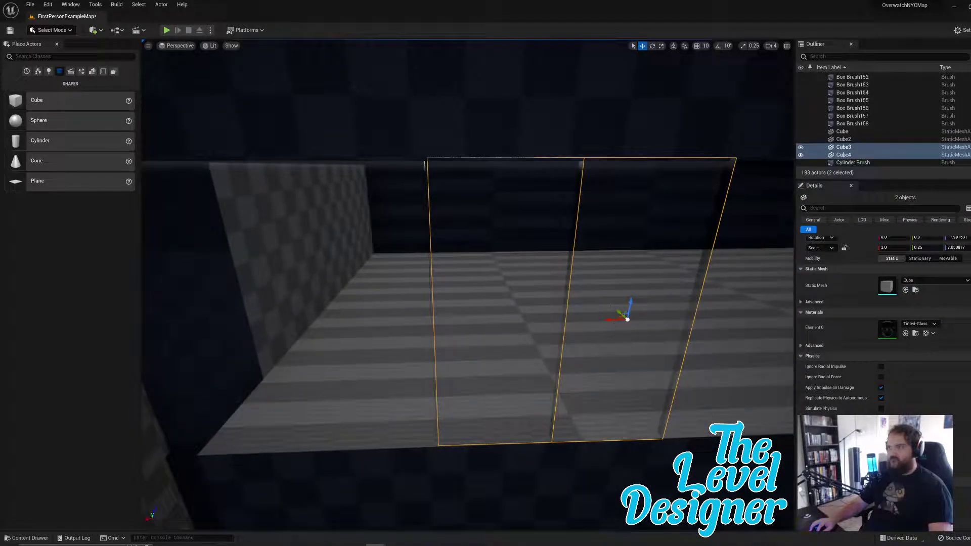
left_click(607, 323)
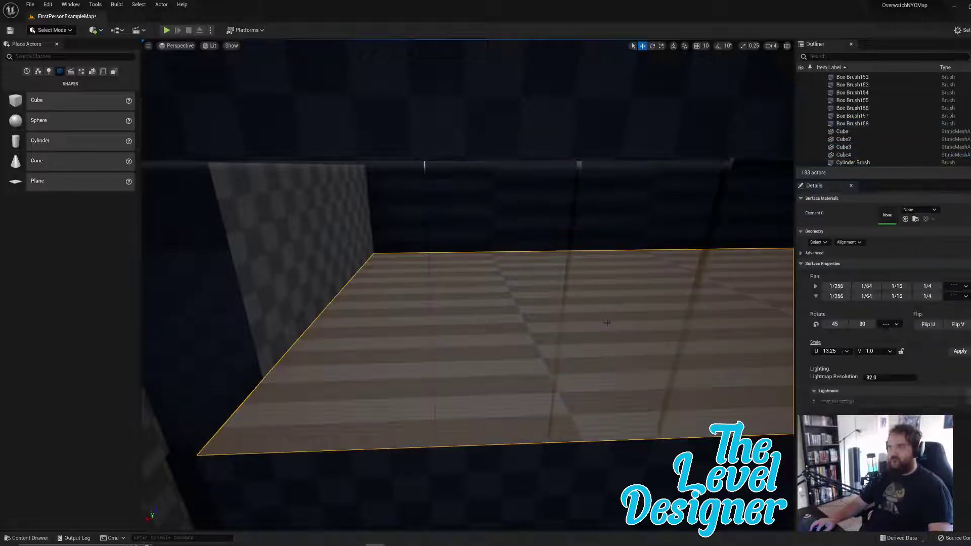
right_click_drag(659, 268, 788, 218)
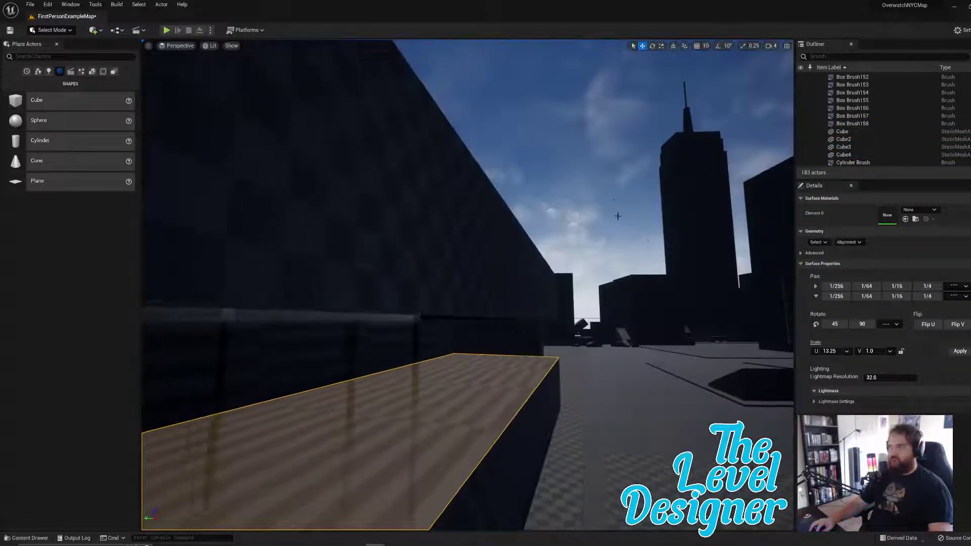
left_click(601, 213)
left_click(402, 365)
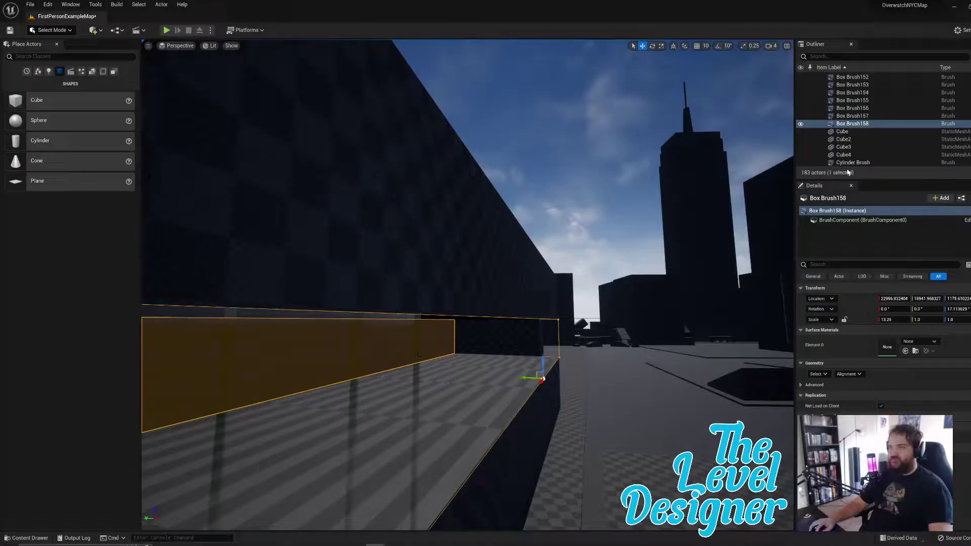
left_click(844, 146)
left_click(843, 155, "ctrl")
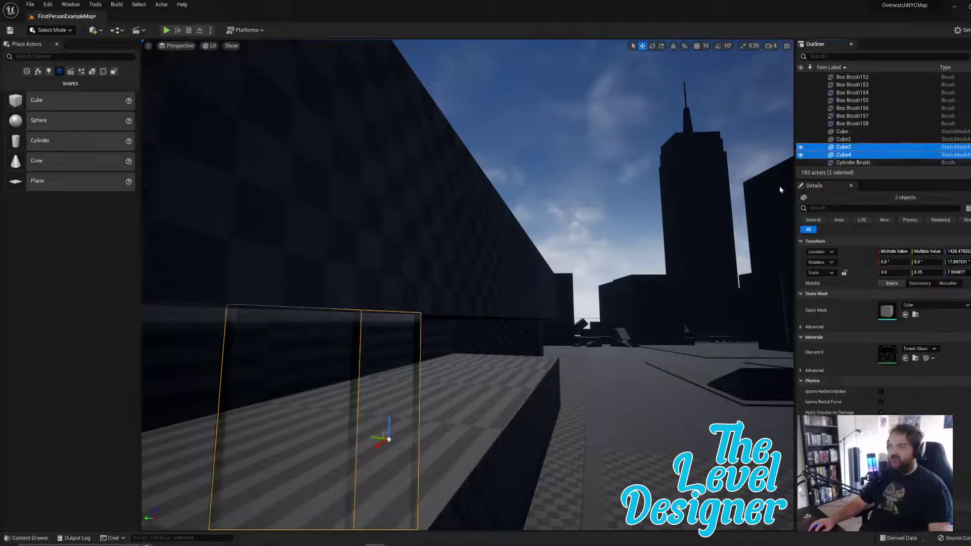
key("f")
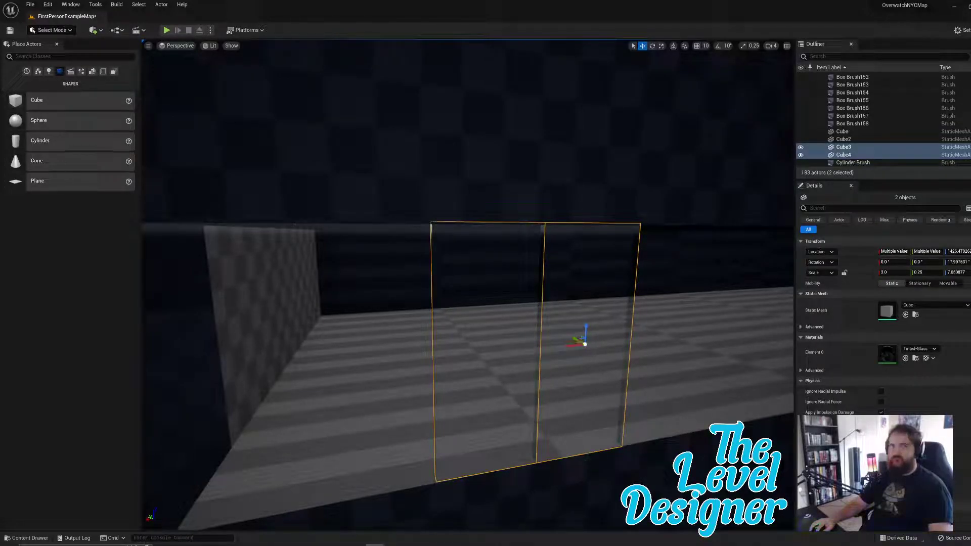
Step: Examine the row of glass panes and its reflections along the ledge from several angles
right_click_drag(629, 214, 731, 164)
left_click(627, 213)
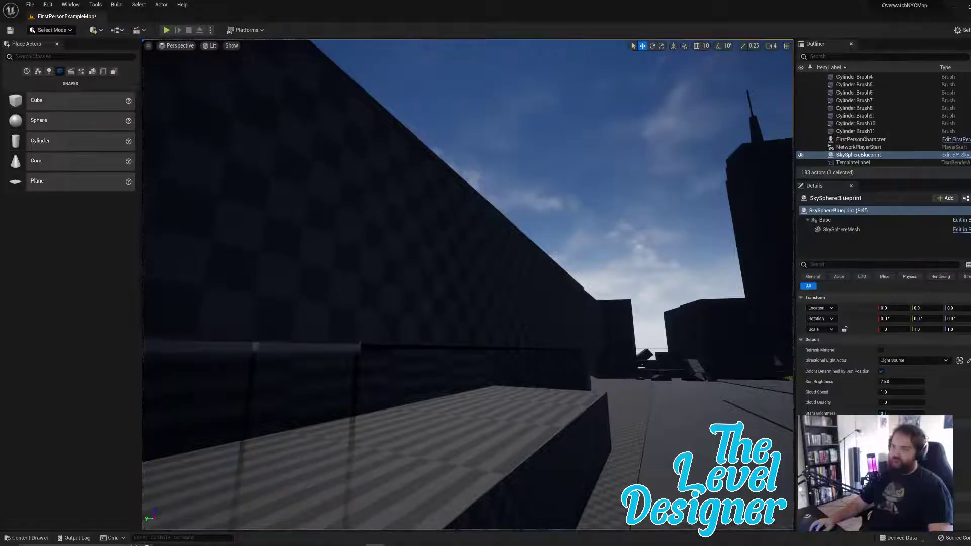
right_click_drag(627, 213, 733, 288)
key("a")
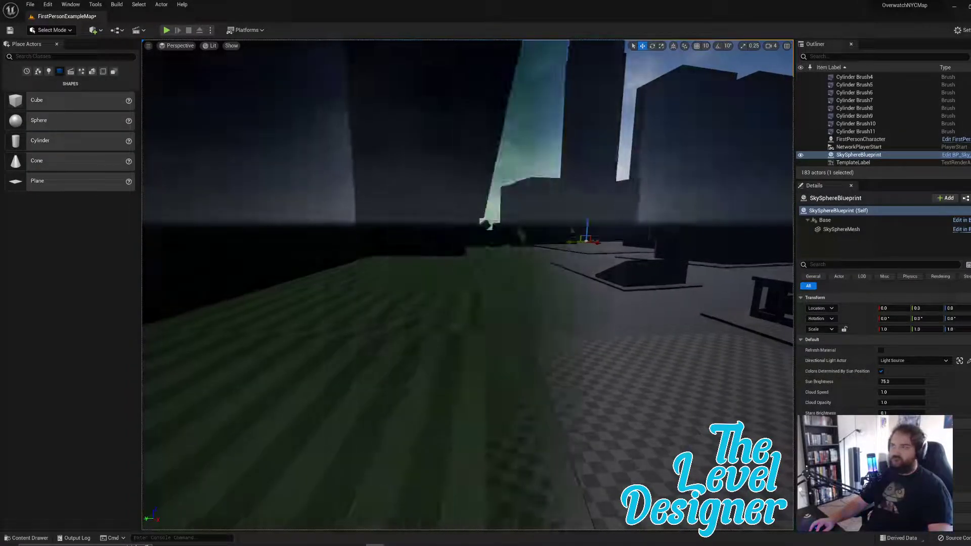
key("d")
key("a")
key("d")
right_click_drag(606, 220, 608, 223)
scroll(880, 142, "up", 5)
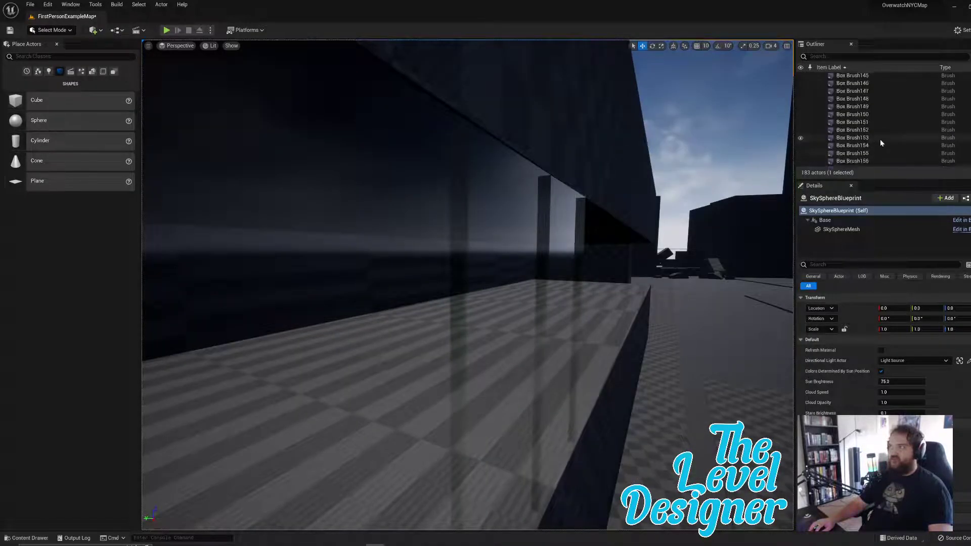
Step: Select all four glass panes and shift them together slightly outward along Y toward the ledge's outer edge
left_click(851, 135)
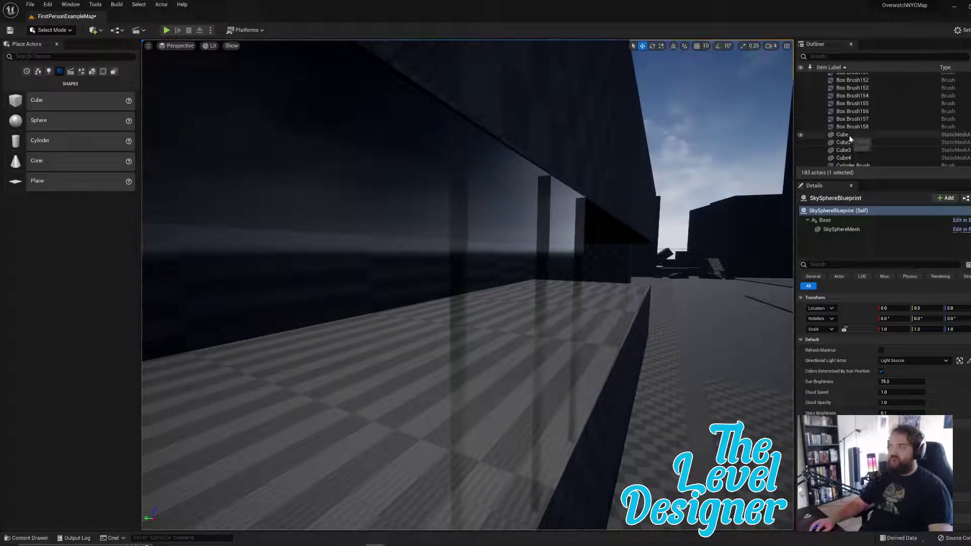
left_click(843, 158, "shift")
key("f")
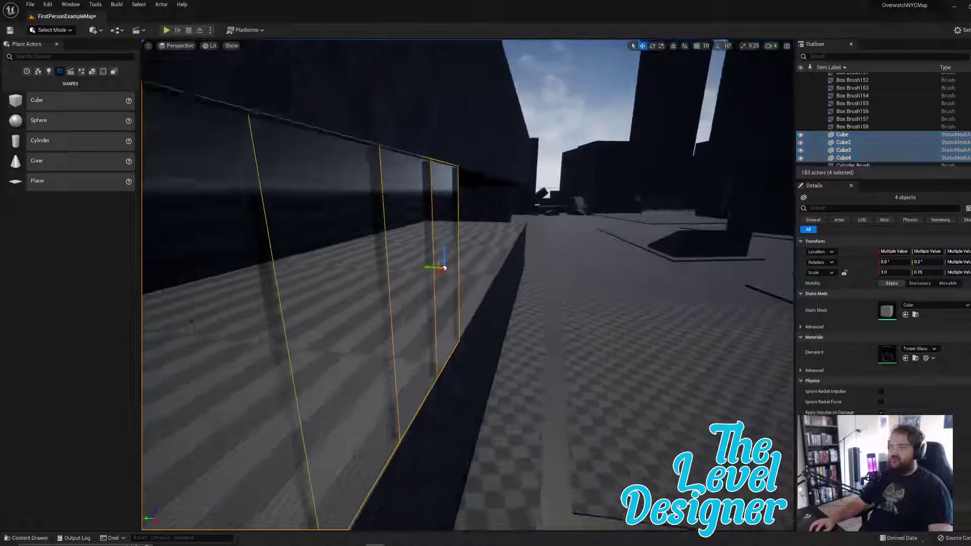
left_click_drag(430, 268, 434, 268)
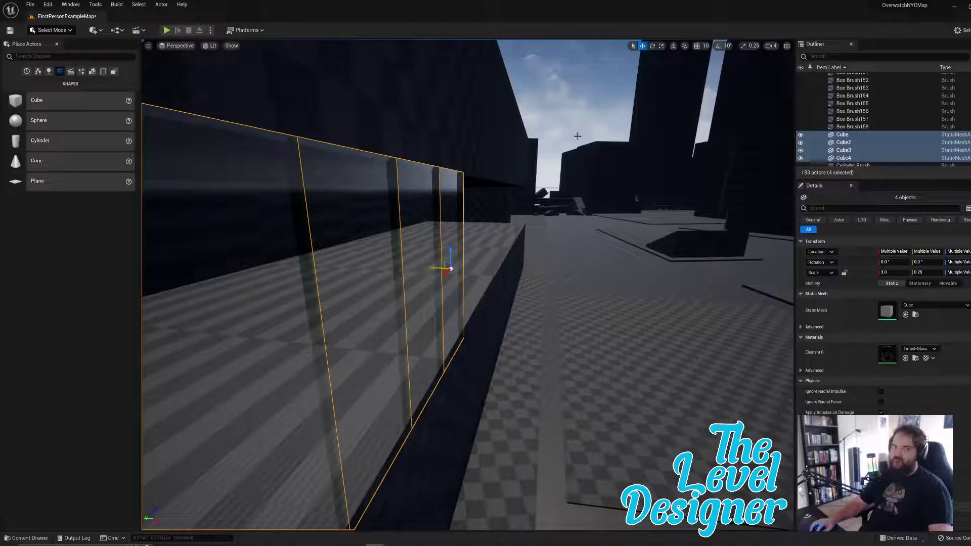
left_click(582, 101)
right_click_drag(582, 101, 458, 112)
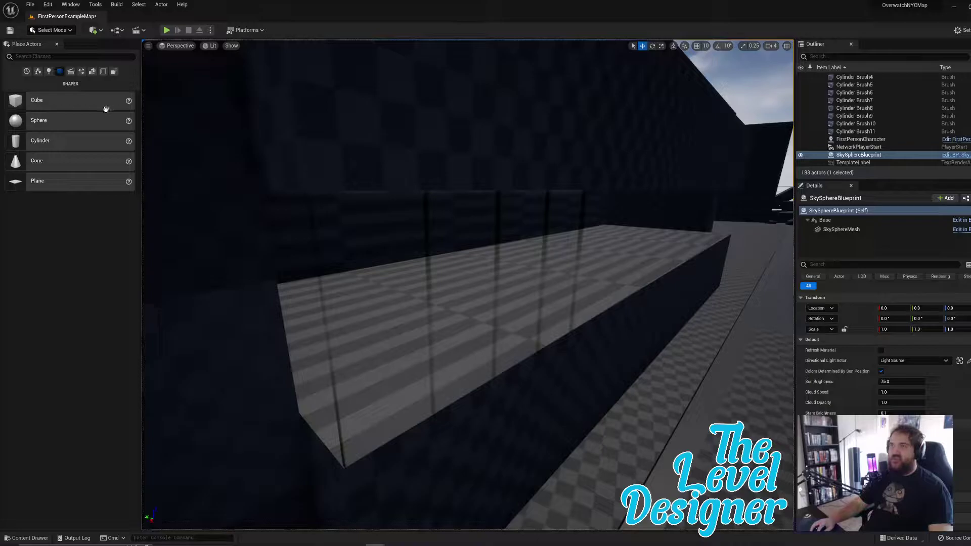
Step: Bring up the geometry brush shapes and examine the glass facade in the browser's Times Square MTV studio reference photo
left_click(93, 71)
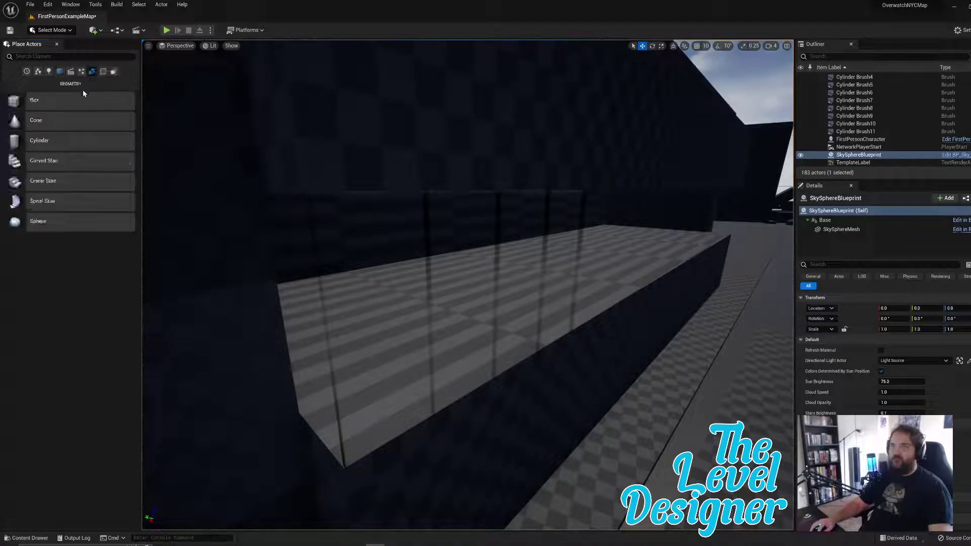
right_click_drag(550, 291, 596, 283)
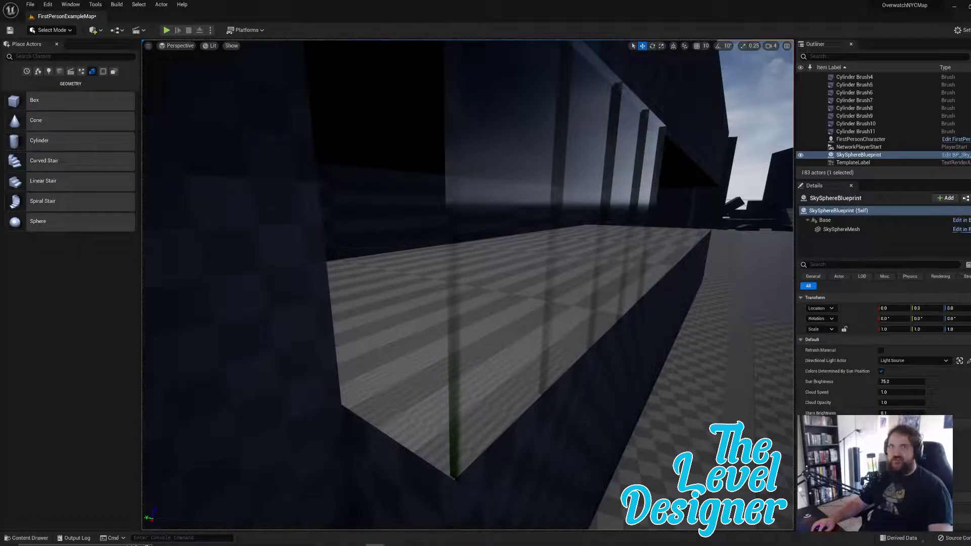
key("alt+Tab")
left_click_drag(532, 230, 636, 118)
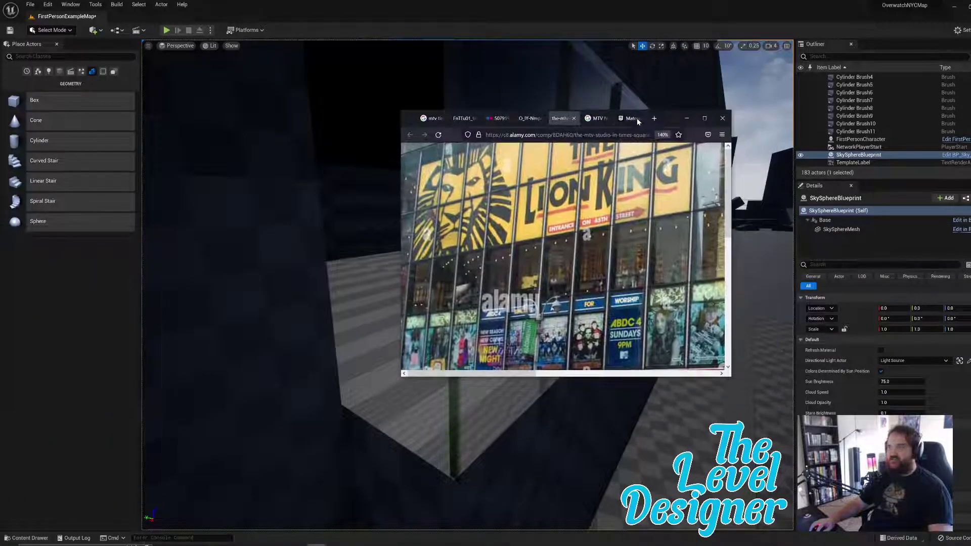
double_click(675, 112)
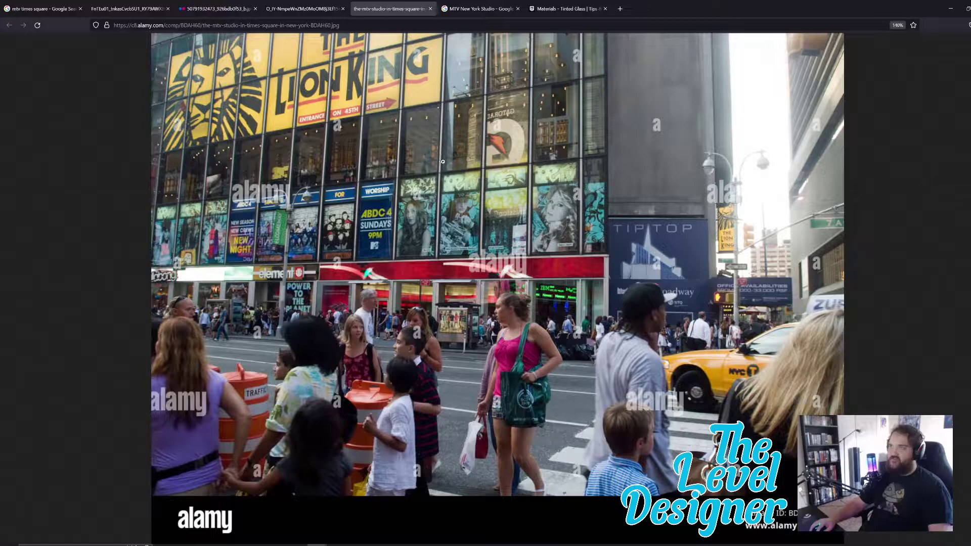
key("alt+Tab")
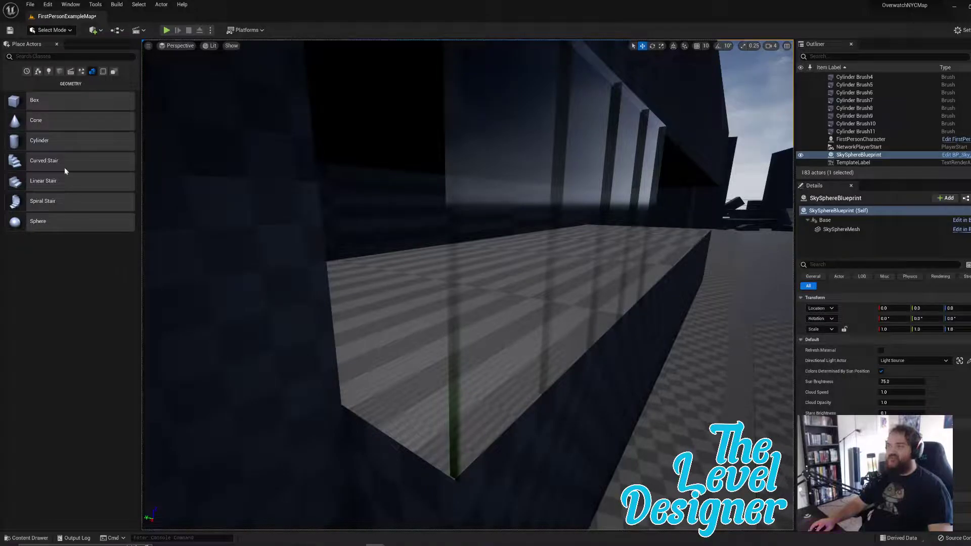
mouse_move(17, 104)
left_mouse_down()
mouse_move(486, 451)
mouse_move(450, 459)
left_mouse_up()
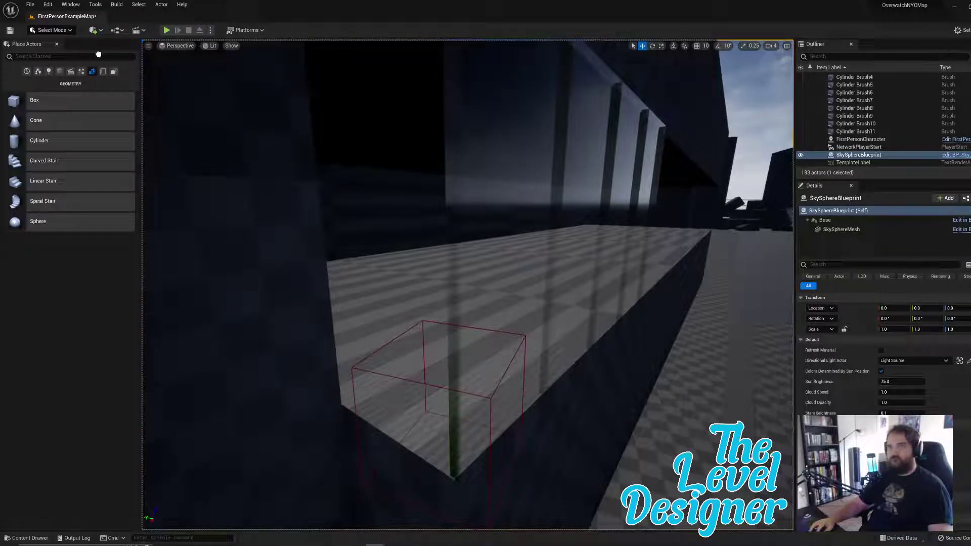
left_click(53, 30)
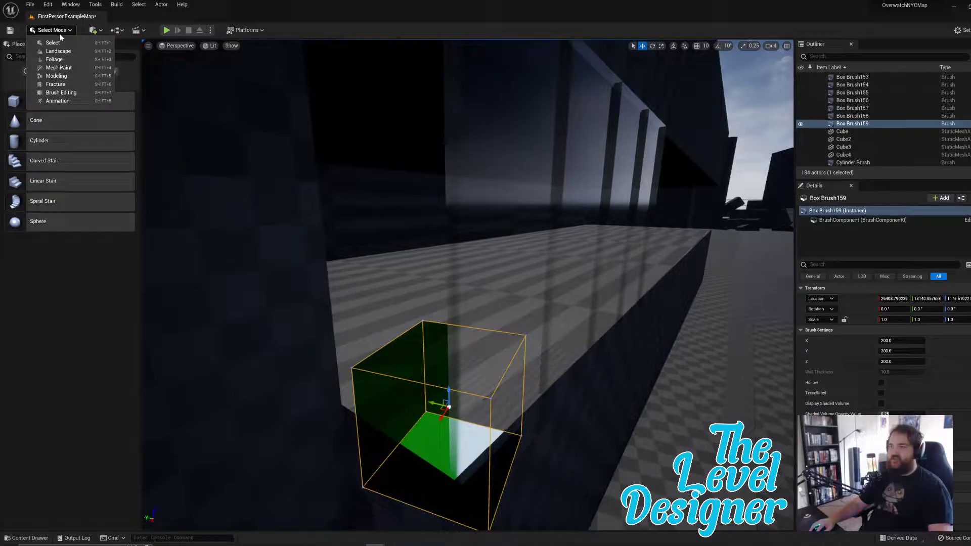
left_click(61, 92)
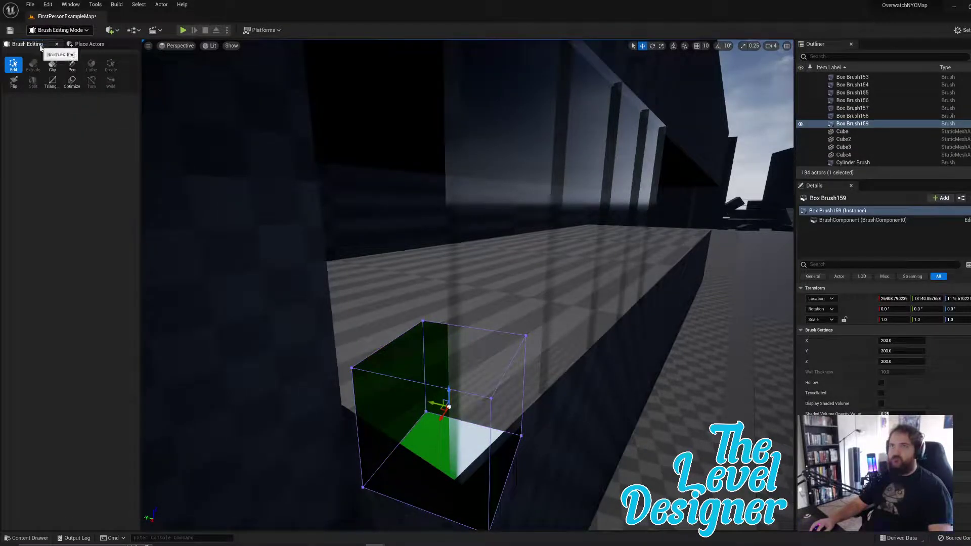
left_click(55, 32)
left_click(57, 45)
left_click(58, 45)
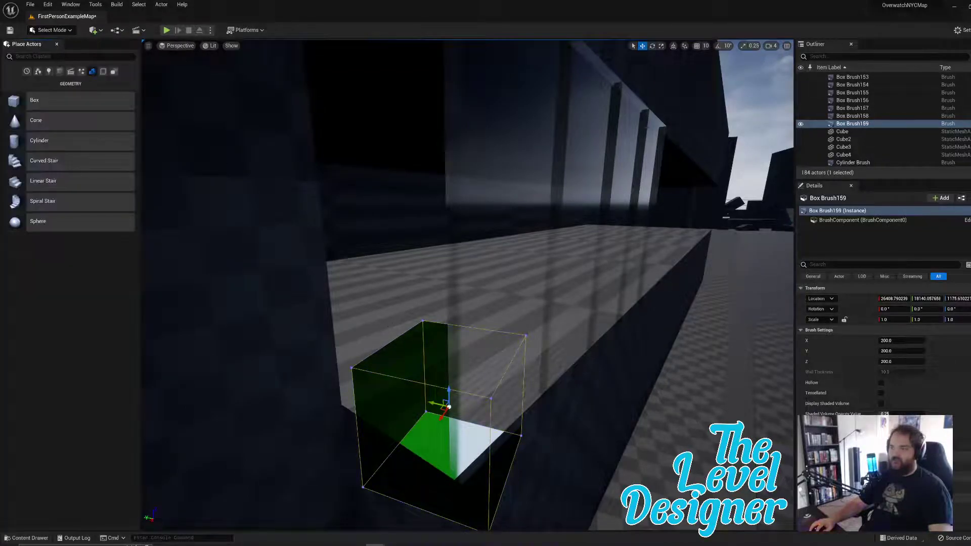
key("ctrl+space")
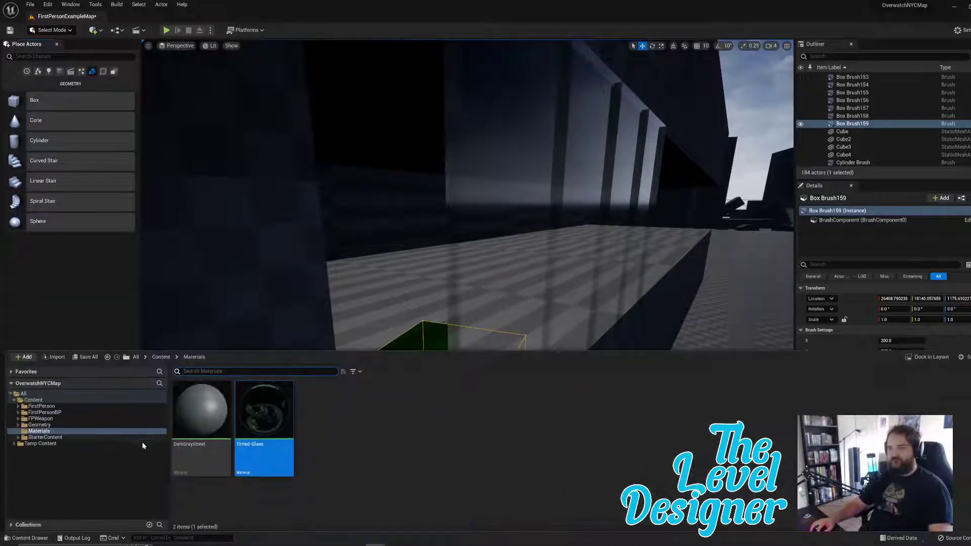
key("ctrl+space")
right_click_drag(467, 285, 470, 390)
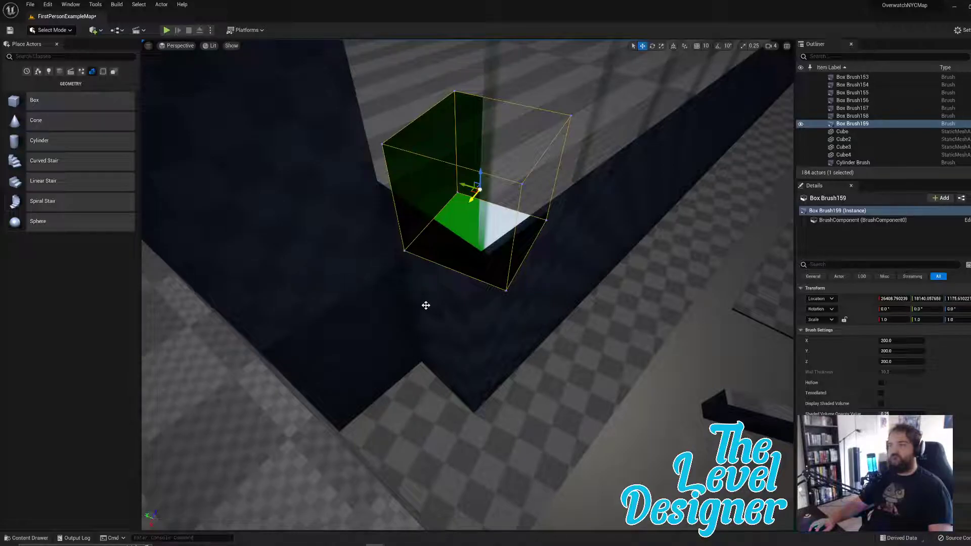
key("Delete")
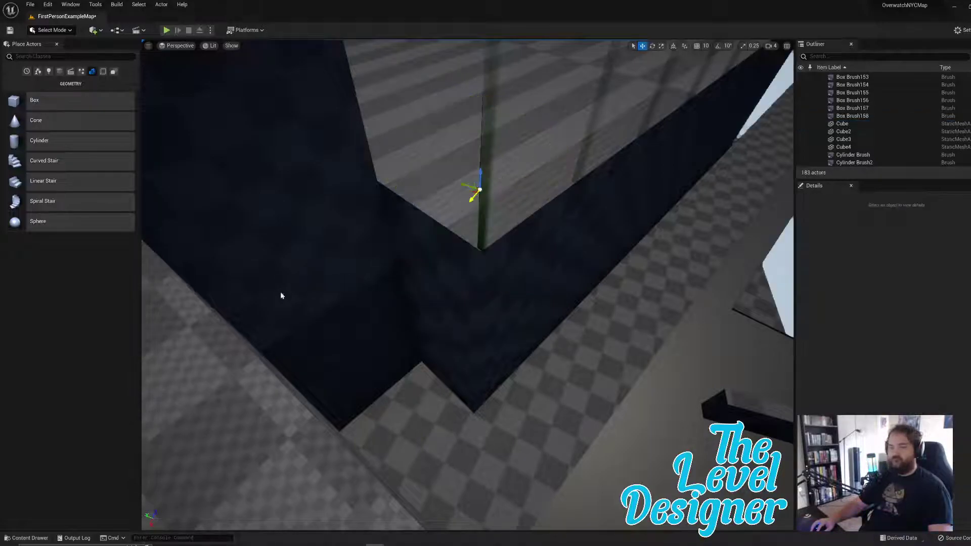
Step: Place a box brush on the street floor in the open area in front of the building
left_click(281, 295)
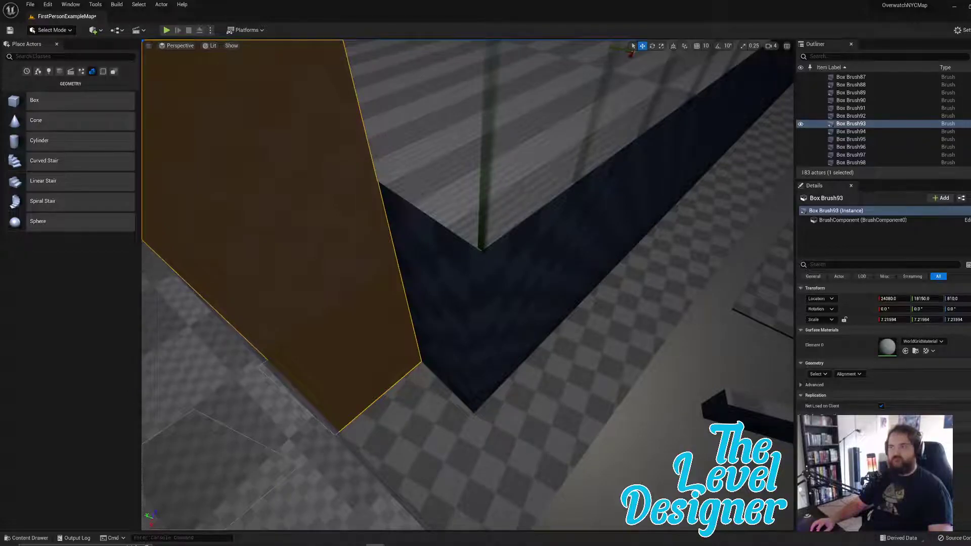
right_click_drag(467, 284, 468, 212)
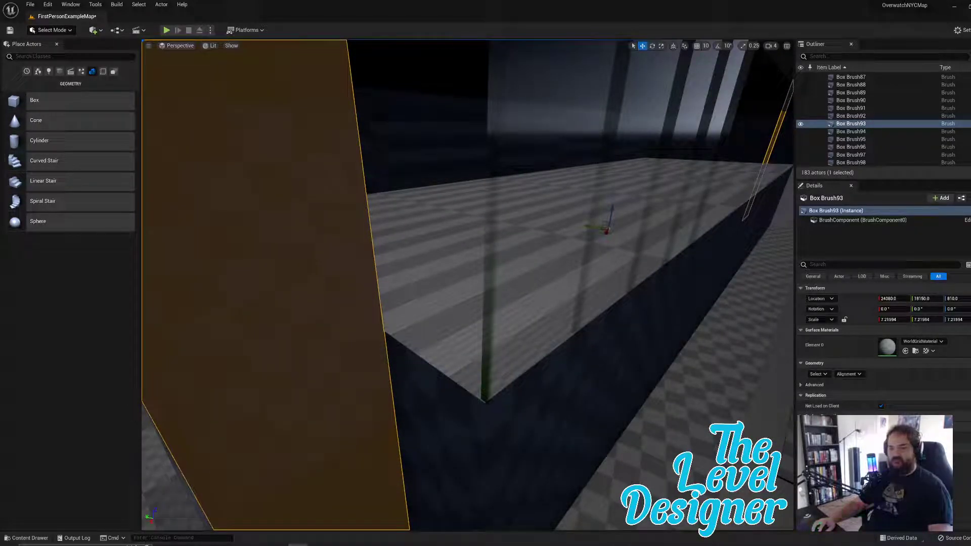
right_click_drag(568, 183, 583, 89)
key("s")
left_click(555, 126)
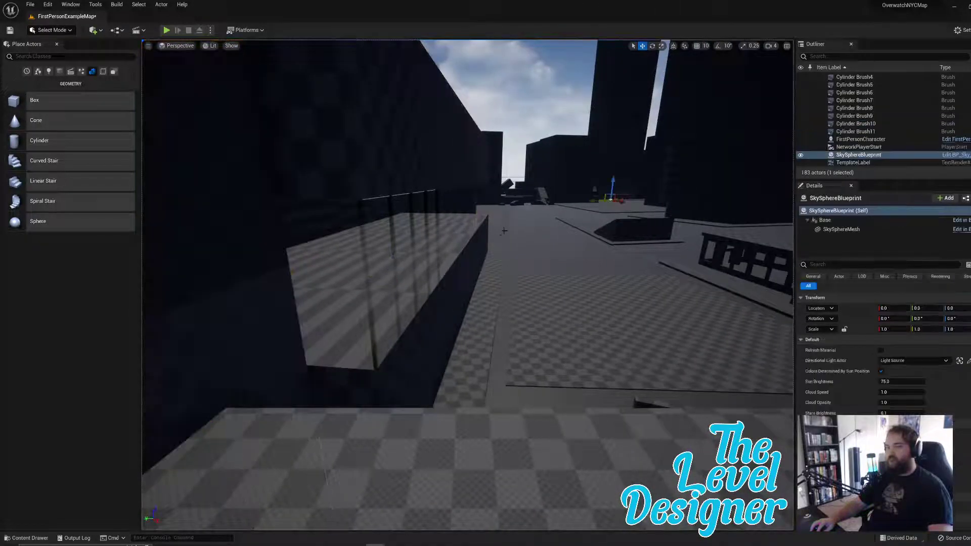
key("w")
mouse_move(555, 126)
right_mouse_down()
mouse_move(556, 69)
mouse_move(515, 96)
right_mouse_up()
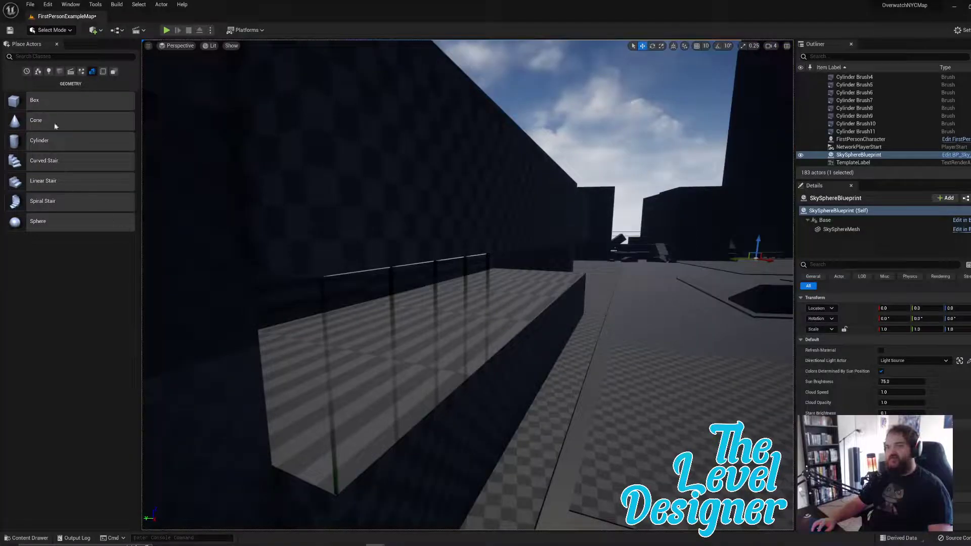
mouse_move(16, 100)
left_mouse_down()
mouse_move(519, 449)
mouse_move(602, 478)
mouse_move(627, 448)
left_mouse_up()
right_click_drag(627, 448, 683, 470)
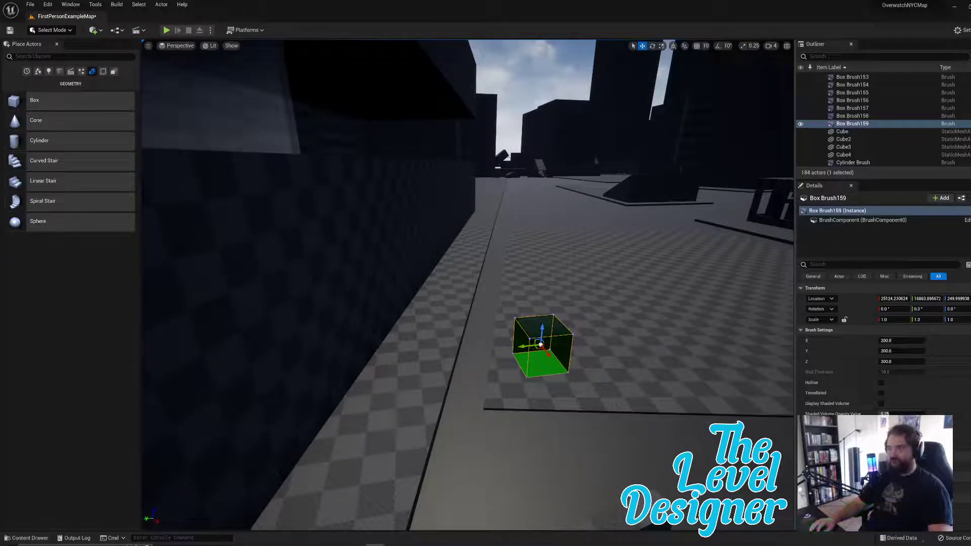
scroll(882, 354, "down", 2)
scroll(857, 396, "up", 2)
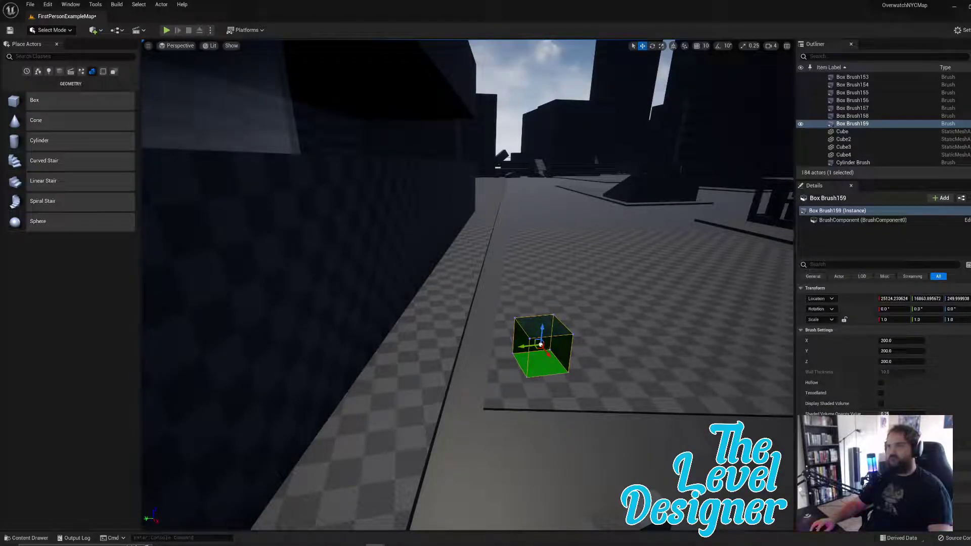
mouse_move(468, 285)
right_mouse_down()
mouse_move(467, 195)
mouse_move(460, 334)
mouse_move(478, 324)
mouse_move(468, 285)
right_mouse_up()
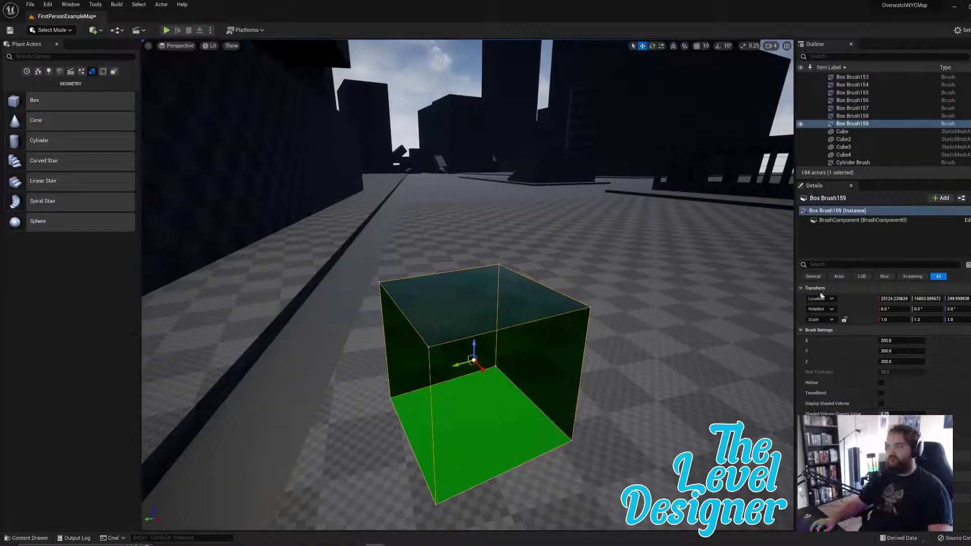
Step: Copy the WorldGridMaterial reference from the street surface beneath the new box brush
left_click(522, 308)
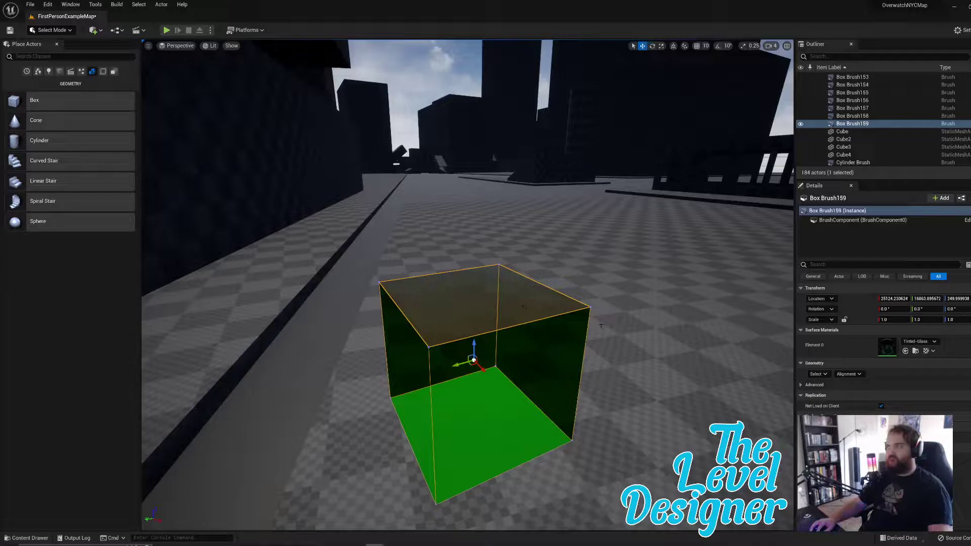
left_click(645, 374)
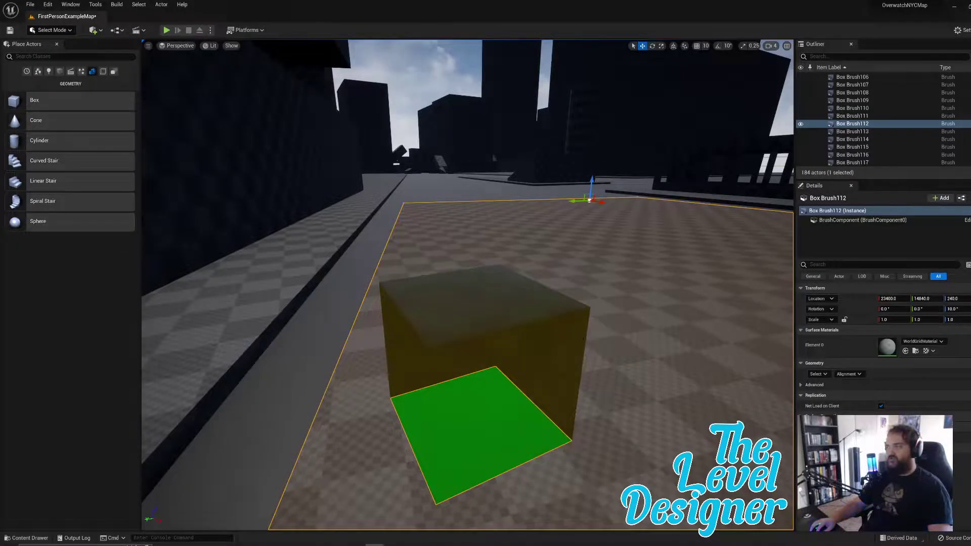
left_click(466, 353)
left_click(934, 342)
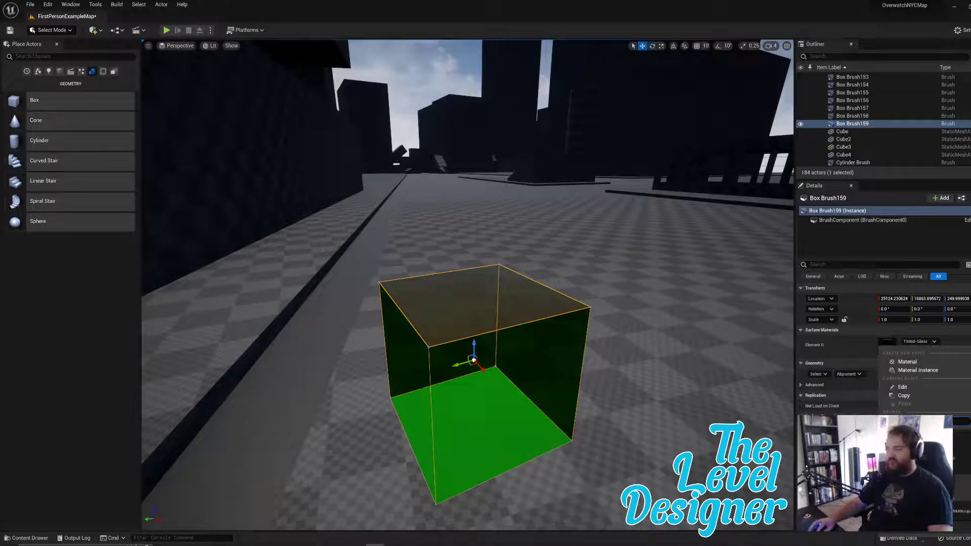
left_click(732, 420)
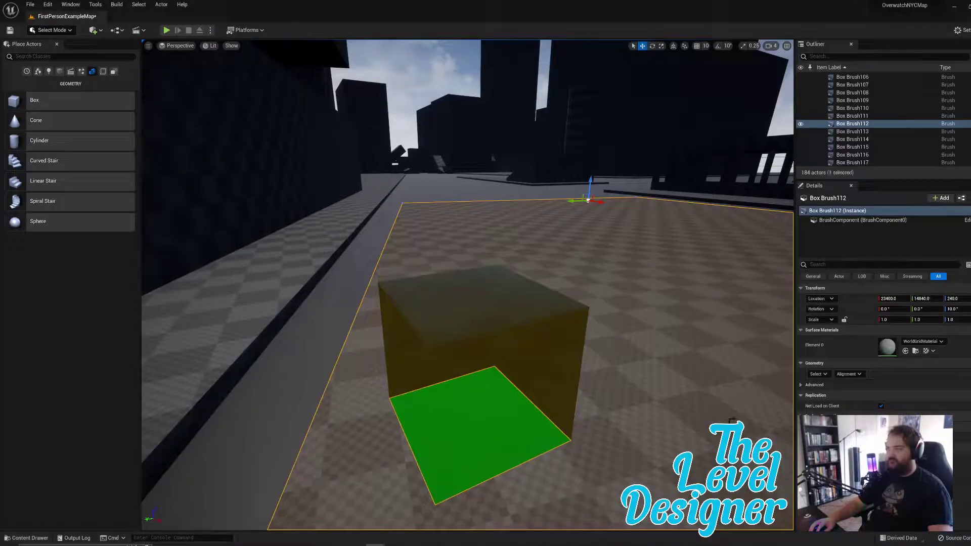
left_click(921, 341)
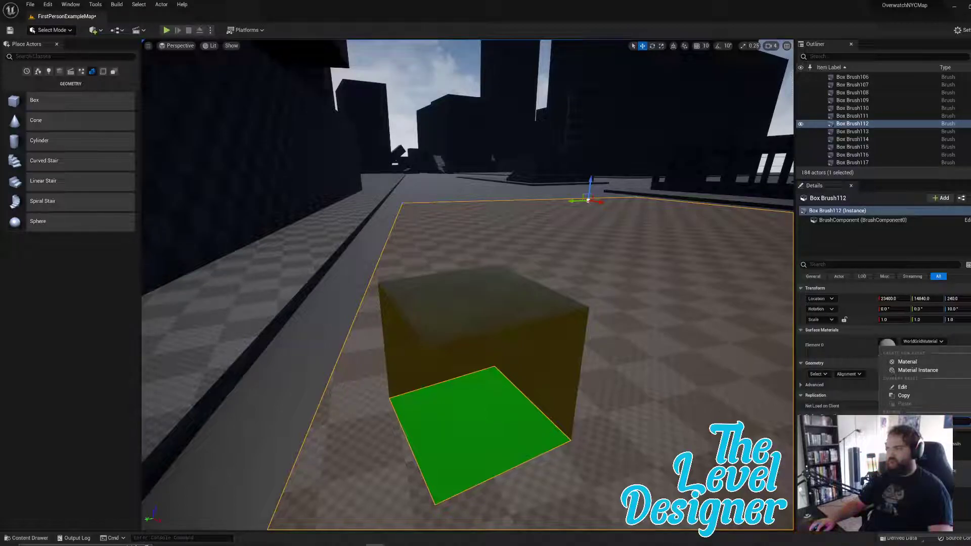
scroll(961, 458, "down", 7)
left_click(913, 398)
Step: Replace Tinted-Glass with the copied WorldGridMaterial on the box brush's front side face and its top face
left_click(483, 329)
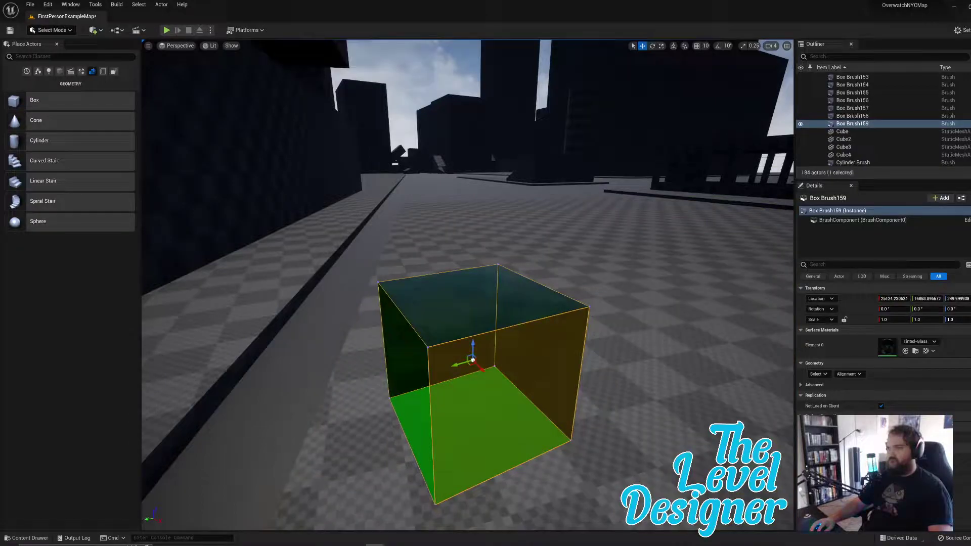
left_click(934, 342)
left_click(908, 406)
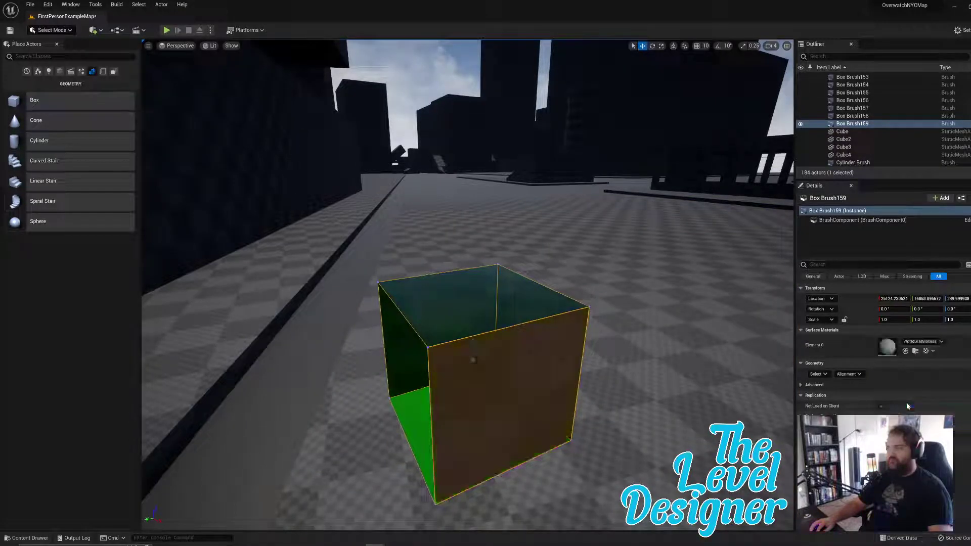
left_click(480, 313)
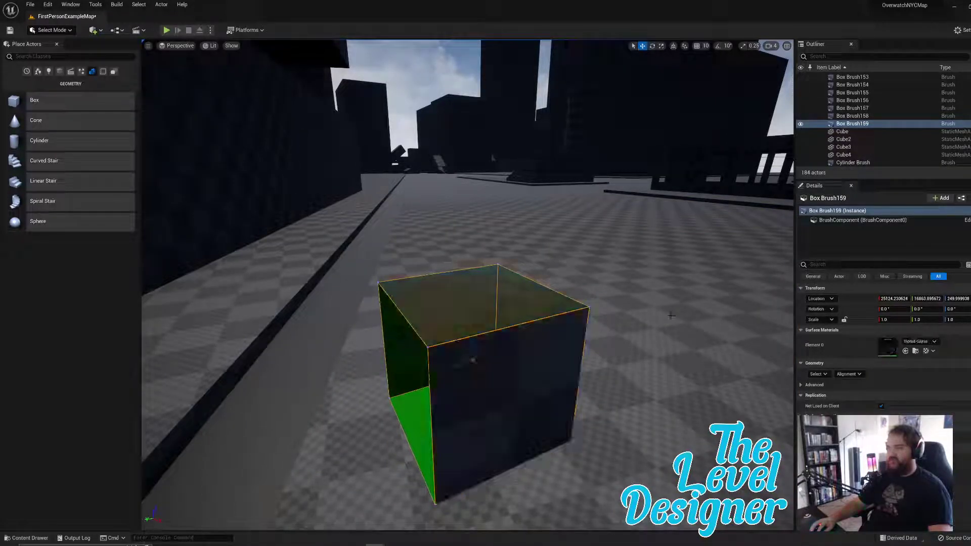
left_click(920, 344)
left_click(909, 405)
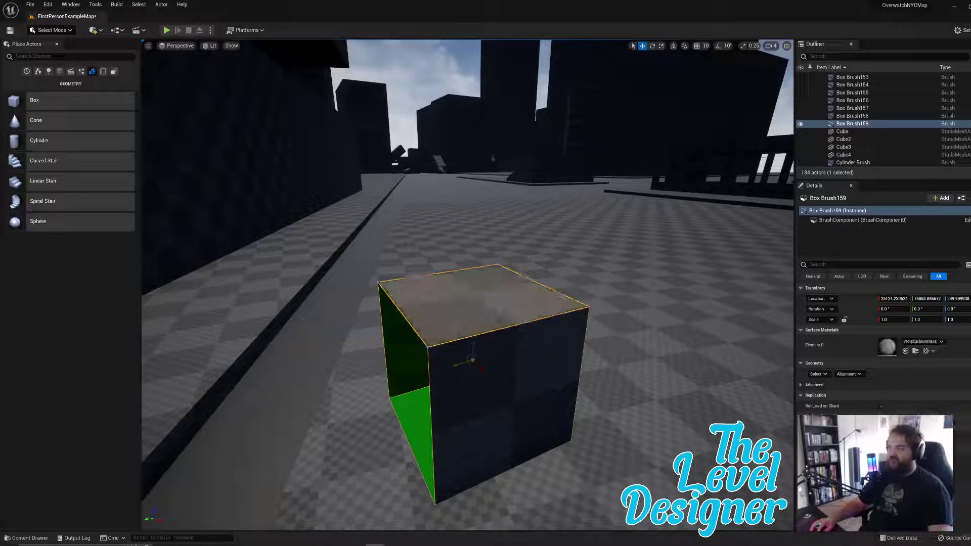
Step: Apply the copied WorldGridMaterial to two more side faces of the box brush
left_click(439, 80)
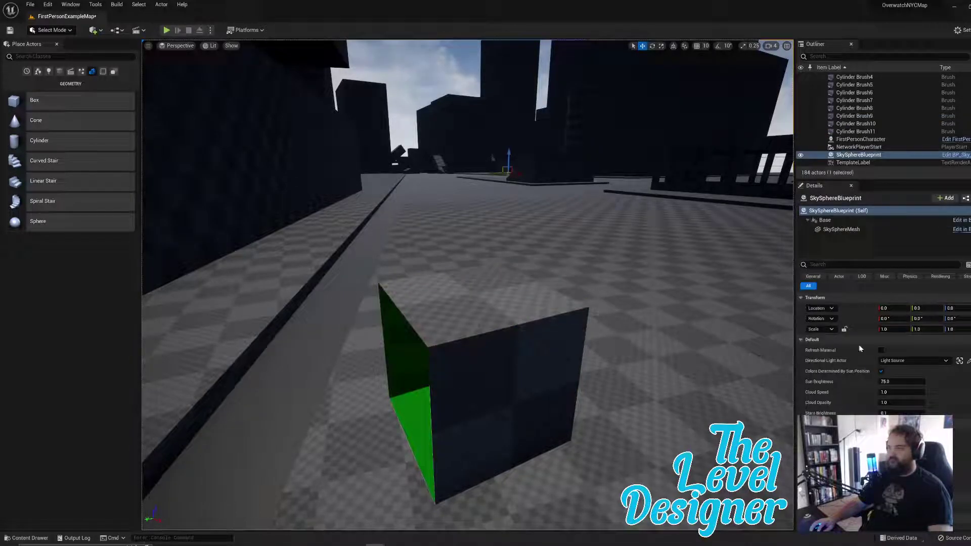
key("a")
right_click_drag(562, 409, 673, 409)
left_click(562, 408)
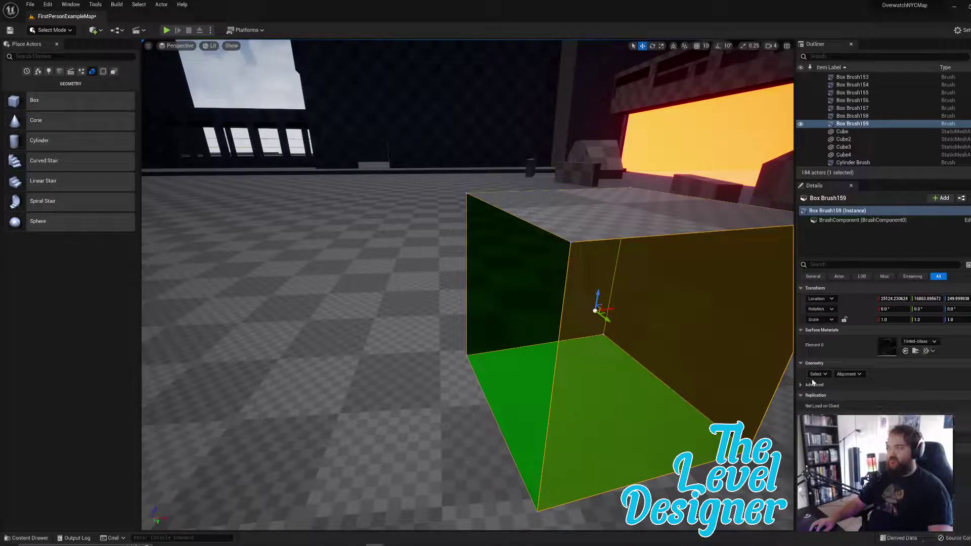
key("ctrl+z")
key("ctrl+y")
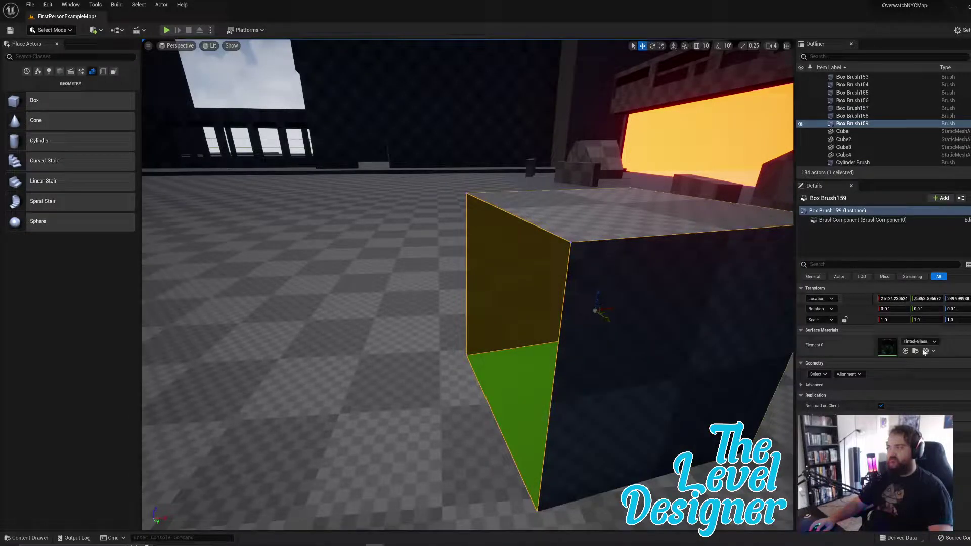
left_click(918, 341)
left_click(905, 404)
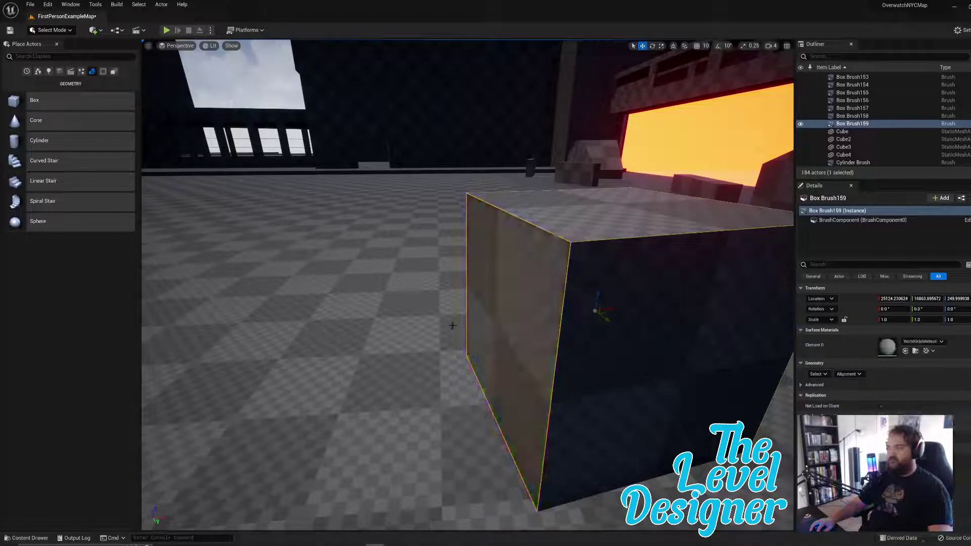
Step: Apply the copied WorldGridMaterial to the box brush's last side face still using Tinted-Glass
right_click_drag(450, 325, 632, 325)
left_click_drag(415, 273, 405, 276, "alt")
key("ctrl+z")
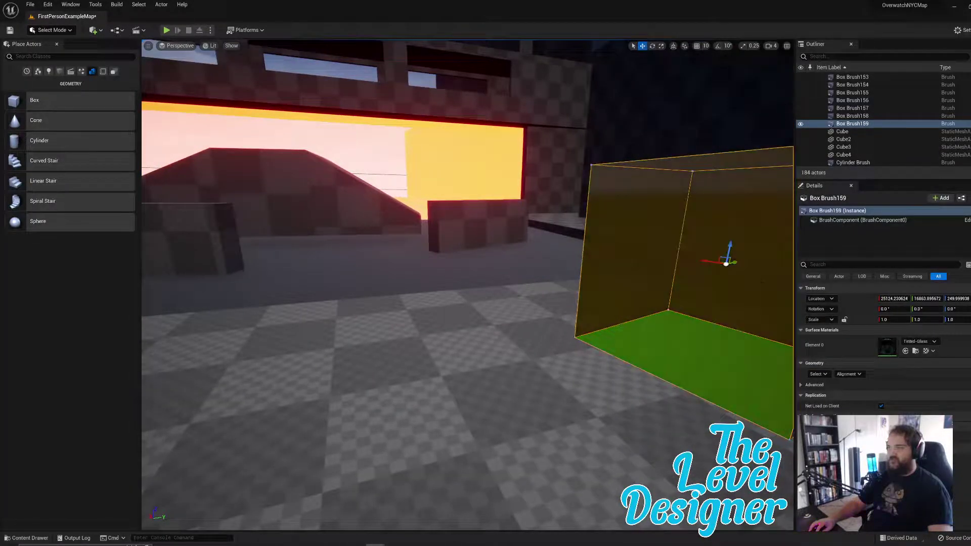
left_click(934, 343)
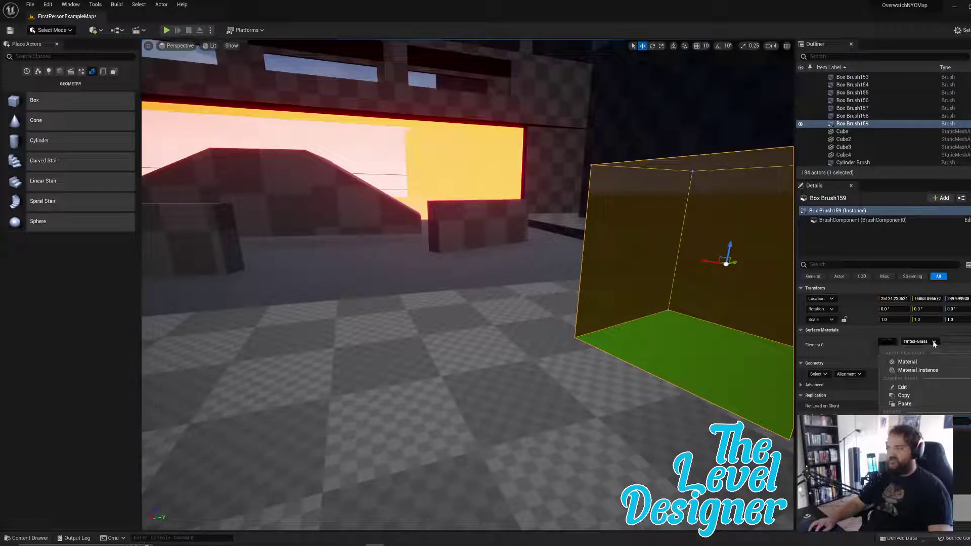
left_click(905, 403)
mouse_move(658, 324)
right_mouse_down()
mouse_move(769, 324)
mouse_move(632, 304)
mouse_move(662, 280)
right_mouse_up()
left_click(505, 263)
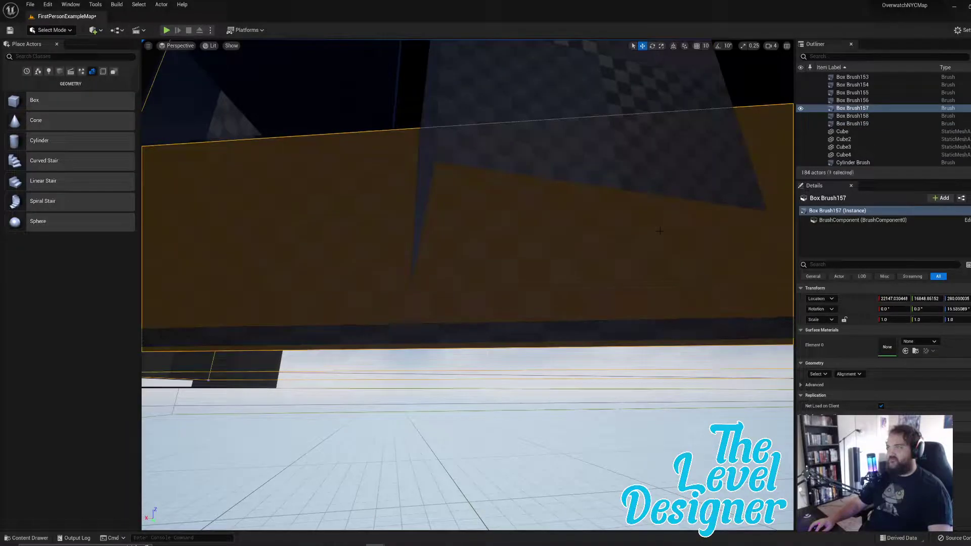
Step: Raise the WorldGridMaterial box brush off the street to a Z location of about 413, exposing its underside
mouse_move(505, 263)
right_mouse_down()
mouse_move(505, 203)
mouse_move(556, 242)
mouse_move(556, 213)
right_mouse_up()
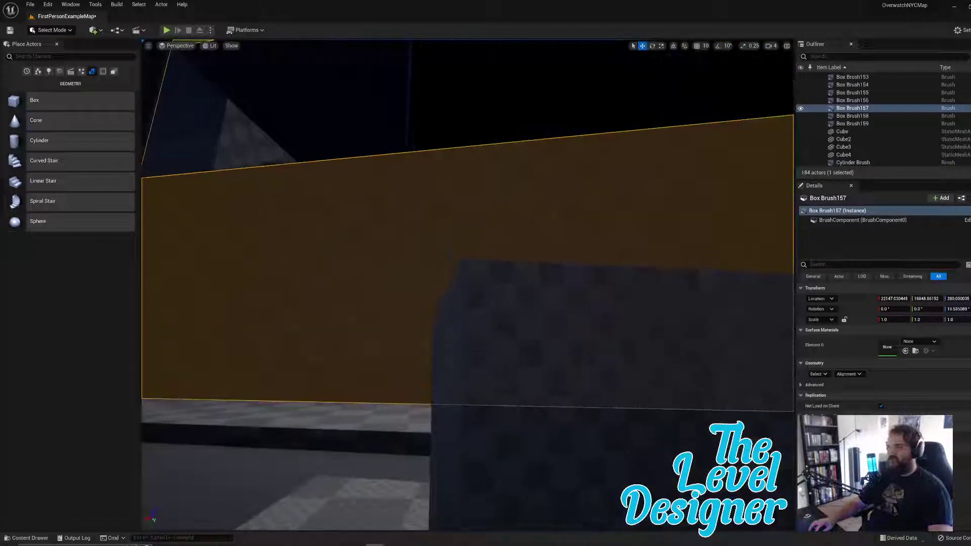
left_click(540, 408)
mouse_move(540, 408)
right_mouse_down()
mouse_move(556, 455)
mouse_move(557, 506)
mouse_move(551, 430)
mouse_move(557, 480)
mouse_move(572, 470)
right_mouse_up()
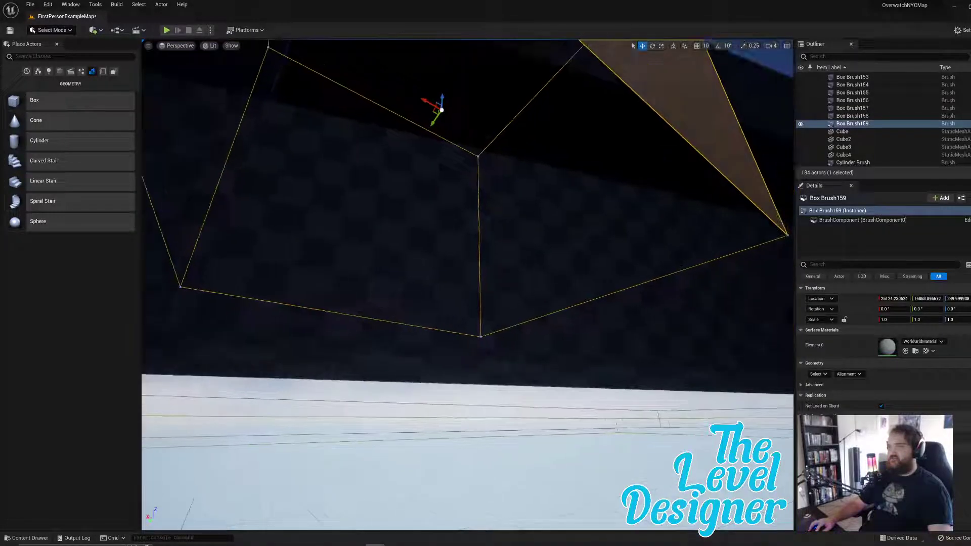
left_click(580, 257)
right_click_drag(655, 209, 554, 326)
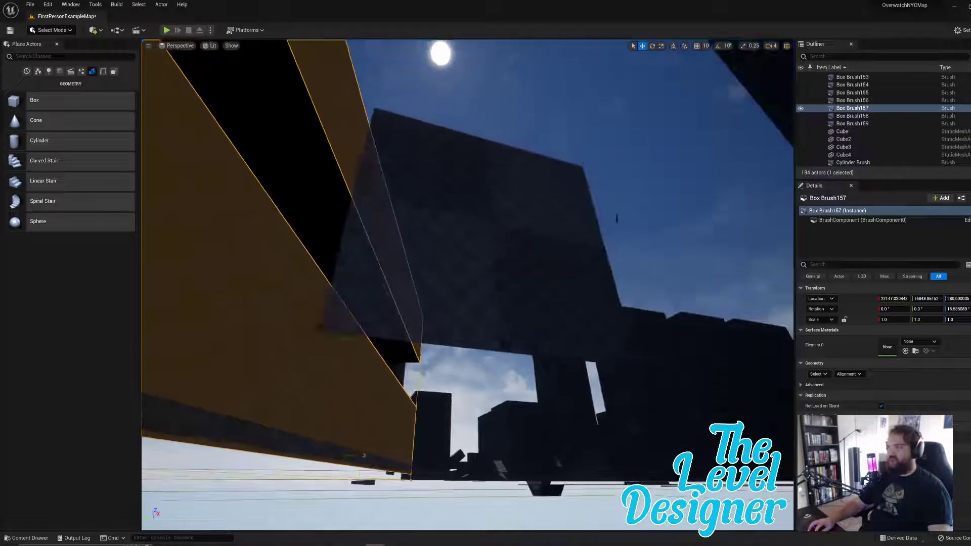
left_click(554, 326)
left_click(583, 370)
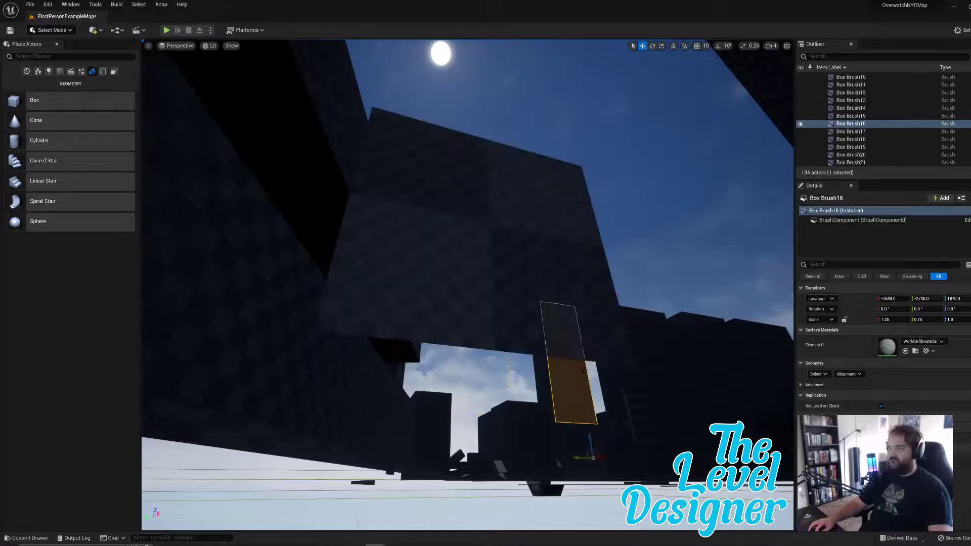
left_click(554, 284)
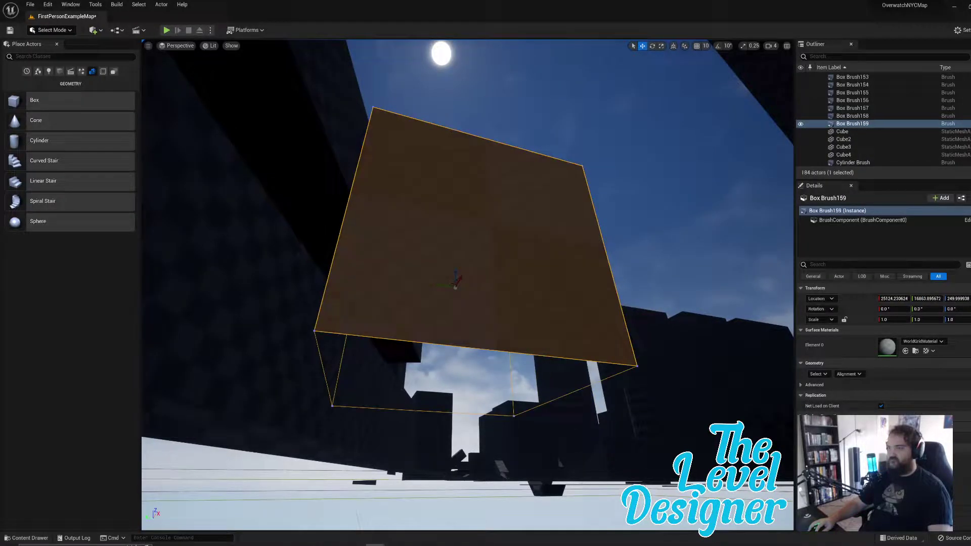
left_click_drag(456, 269, 485, 172)
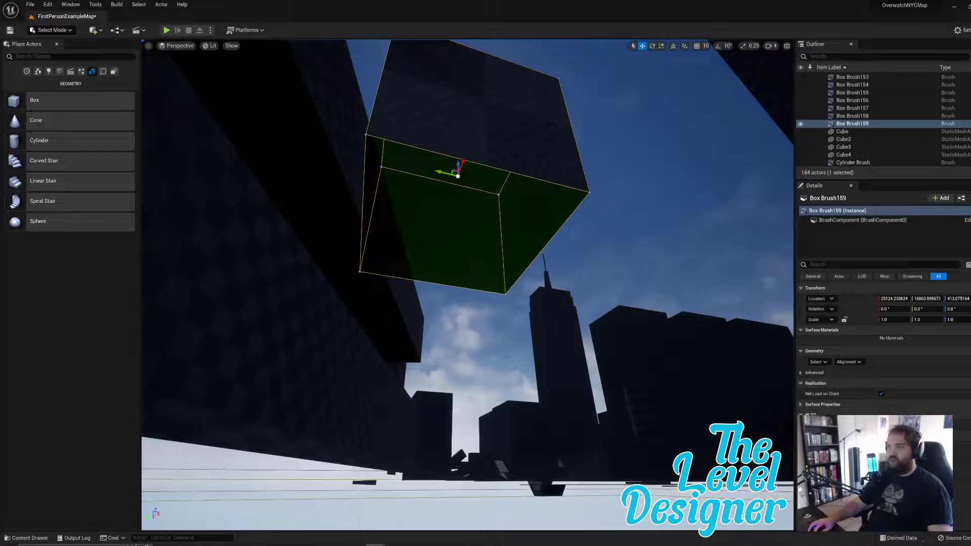
left_click(632, 203)
right_click_drag(632, 202, 633, 233)
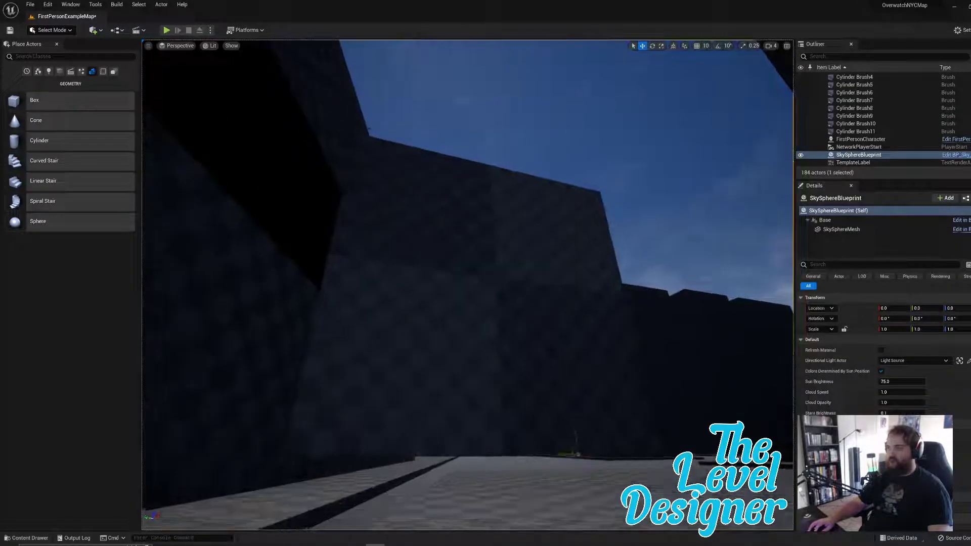
Step: Replace Tinted-Glass with the copied WorldGridMaterial on the underside of the raised box brush
left_click(507, 329)
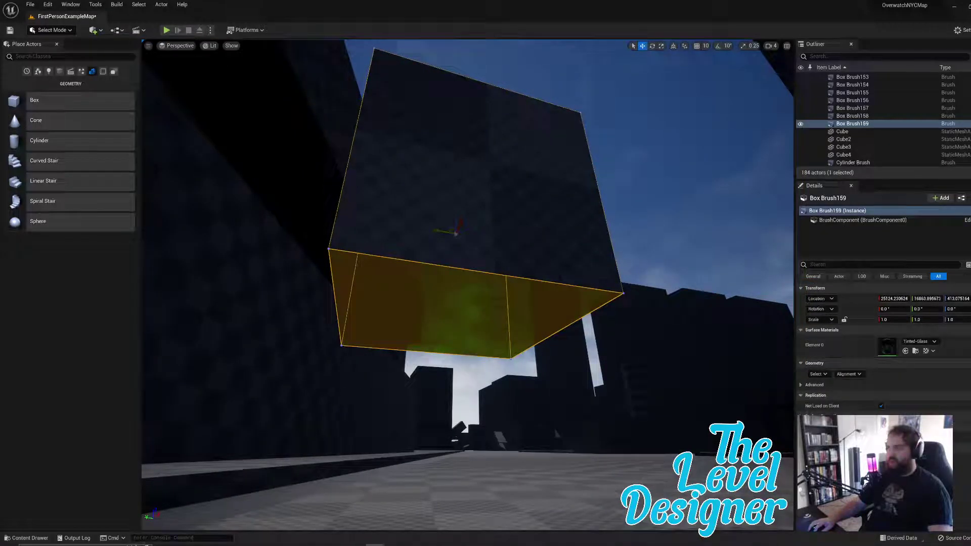
left_click(935, 342)
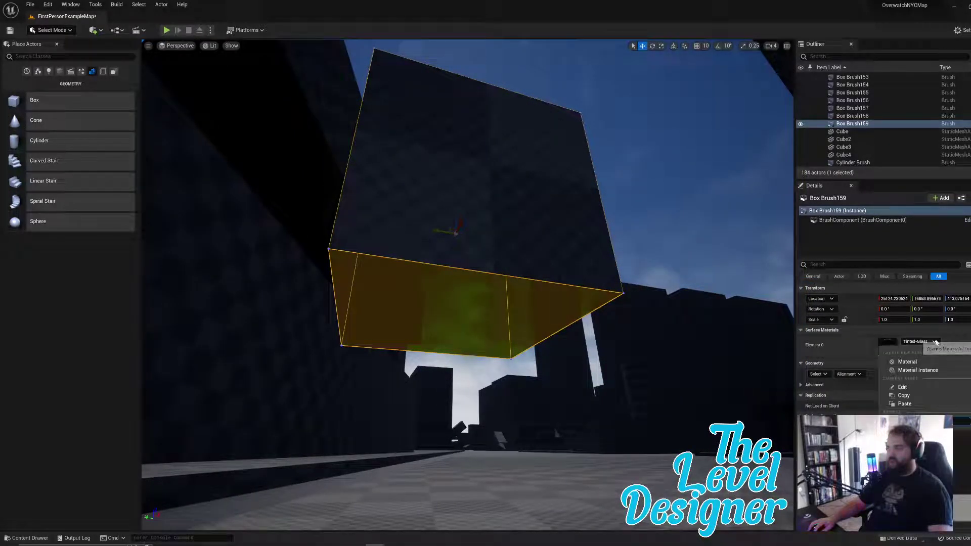
left_click(905, 404)
mouse_move(648, 187)
right_mouse_down()
mouse_move(733, 185)
mouse_move(764, 202)
right_mouse_up()
mouse_move(630, 251)
right_mouse_down()
mouse_move(607, 268)
mouse_move(566, 253)
mouse_move(551, 354)
right_mouse_up()
left_click(566, 253)
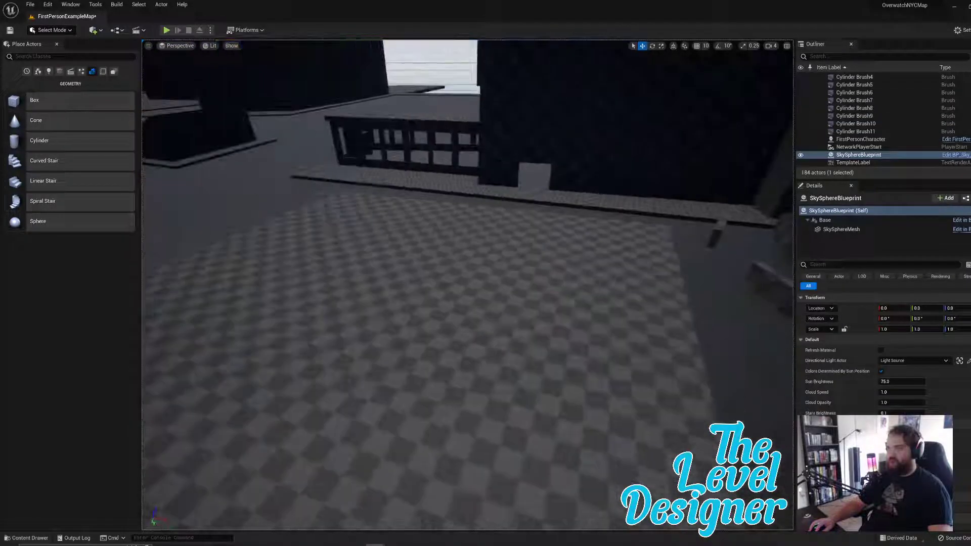
left_click_drag(23, 99, 397, 370)
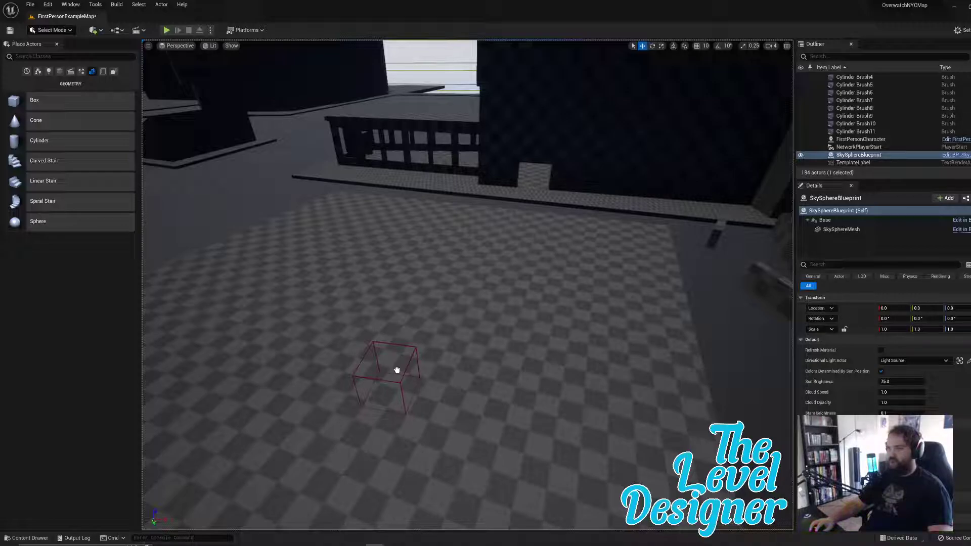
left_click_drag(397, 370, 397, 370)
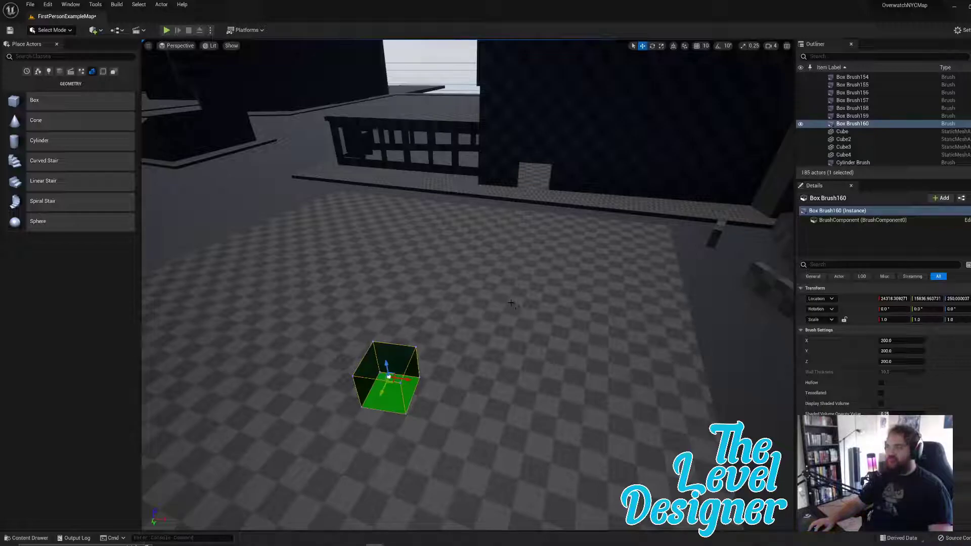
key("Delete")
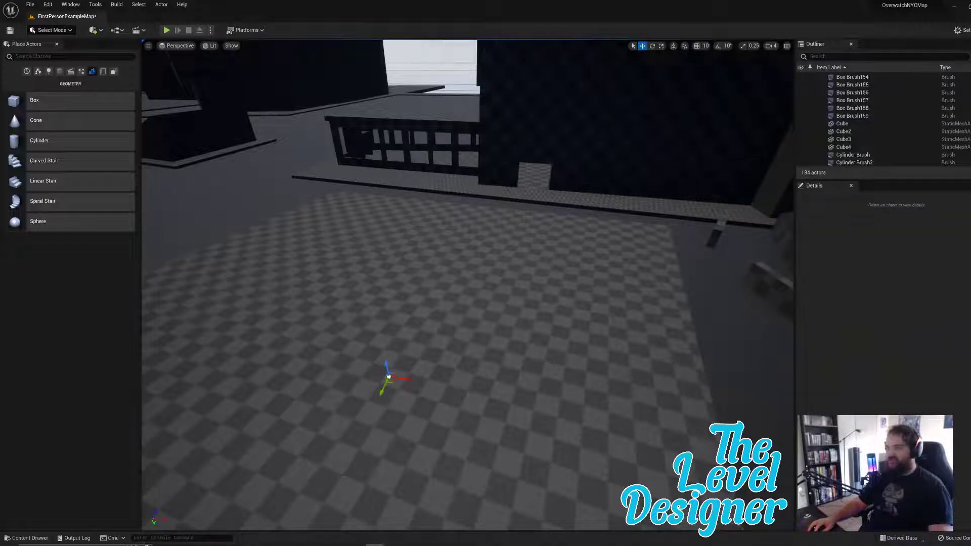
right_click_drag(509, 274, 283, 263)
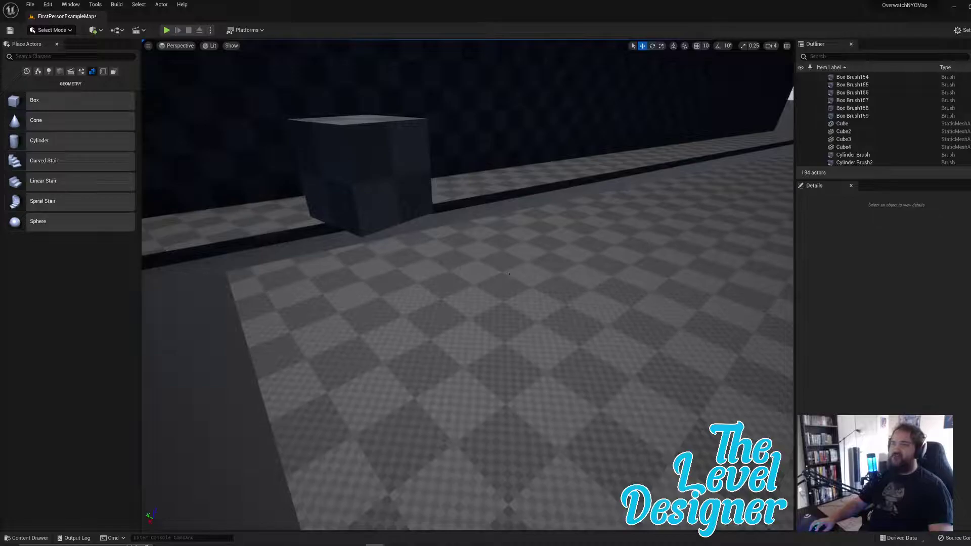
left_click(365, 165)
mouse_move(530, 247)
right_mouse_down()
mouse_move(495, 257)
mouse_move(503, 252)
mouse_move(493, 237)
mouse_move(466, 228)
right_mouse_up()
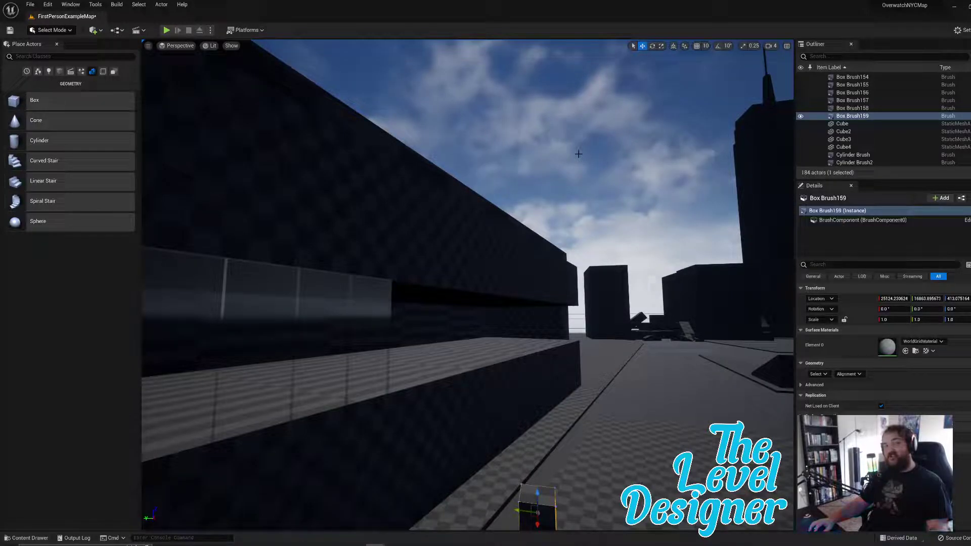
left_click(539, 126)
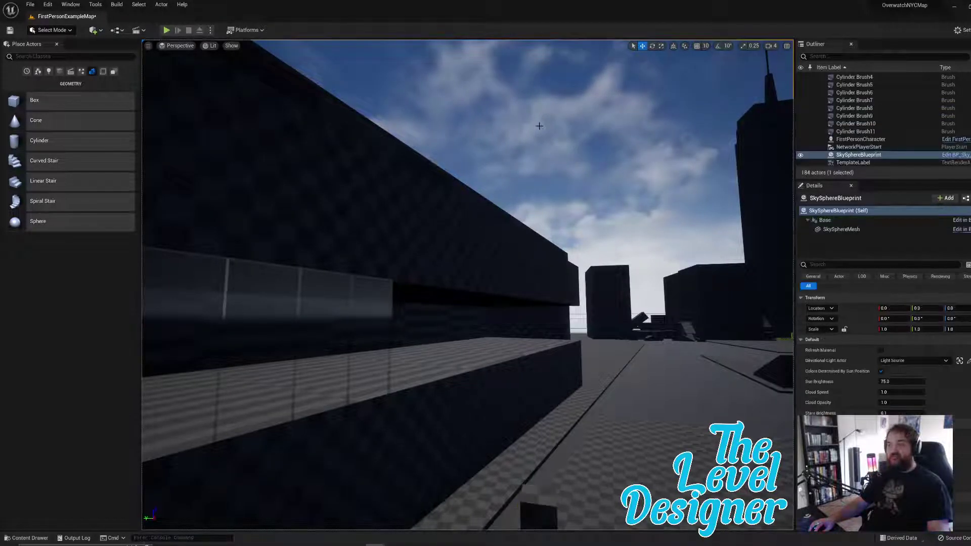